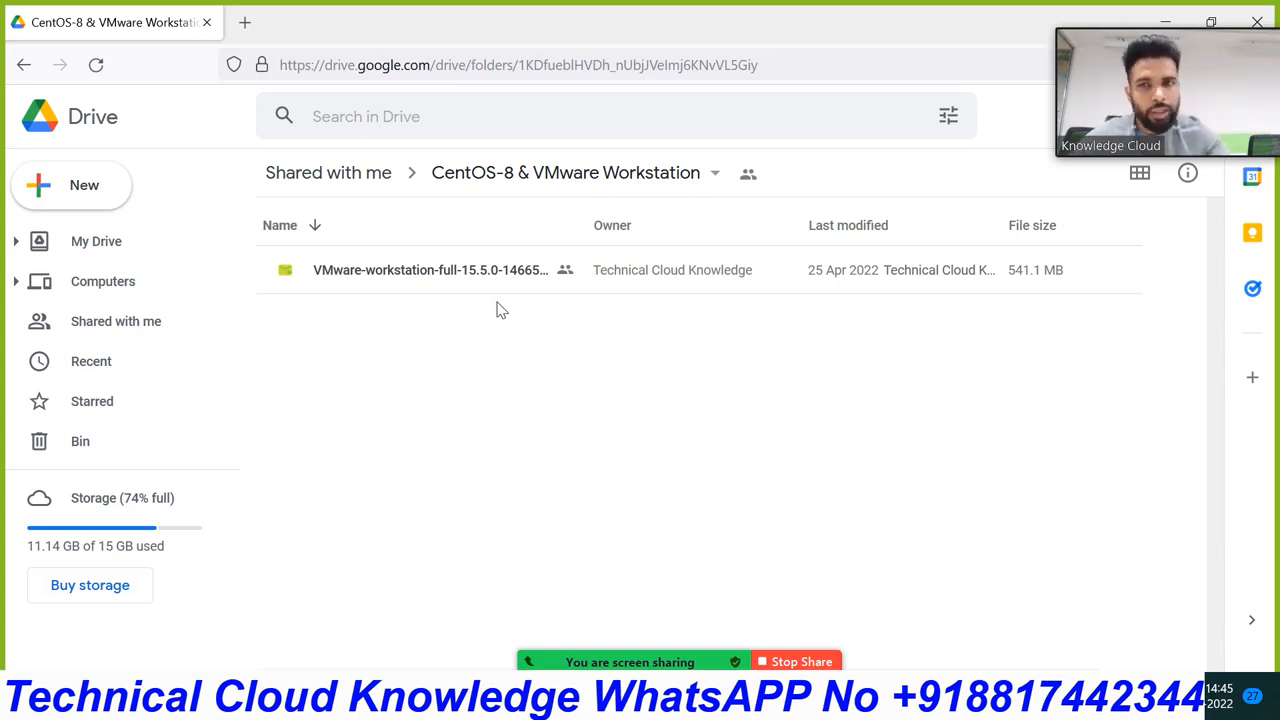
Step: Check the VMware installer's actions menu in Drive, then open File Explorer with Win+E
{"action": "left_click", "coordinate": [436, 281]}
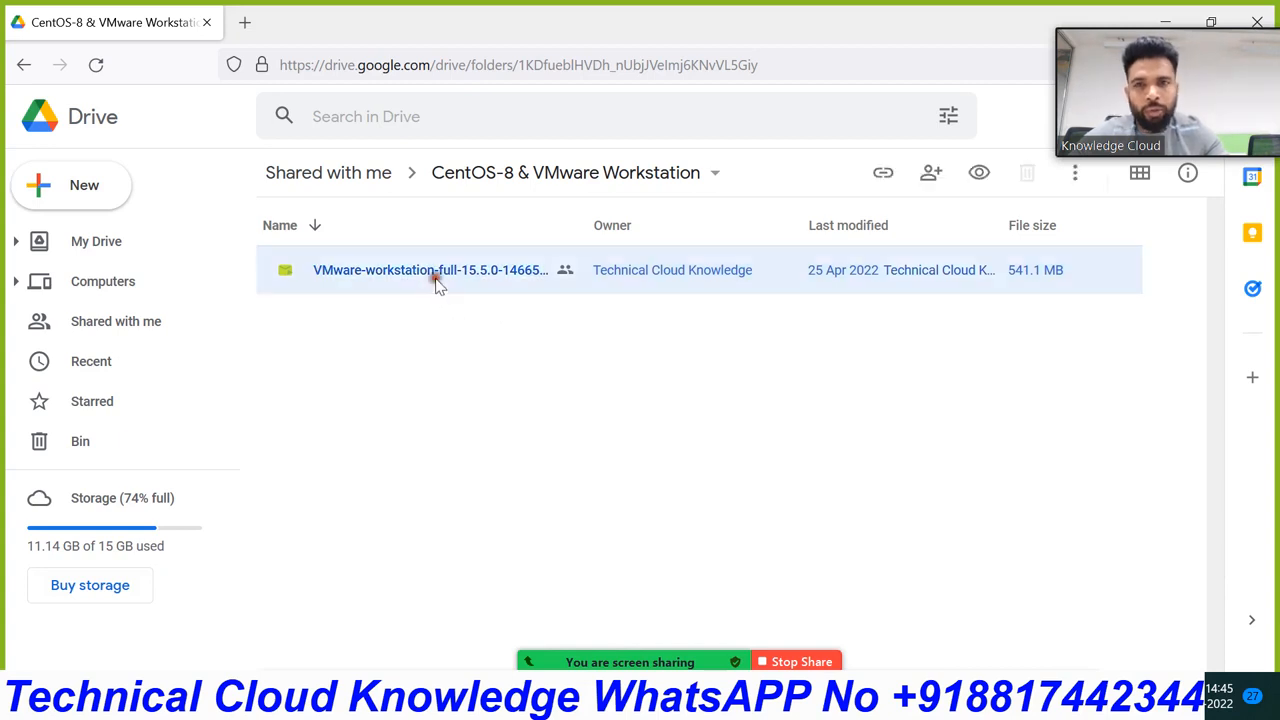
{"action": "right_click", "coordinate": [436, 281]}
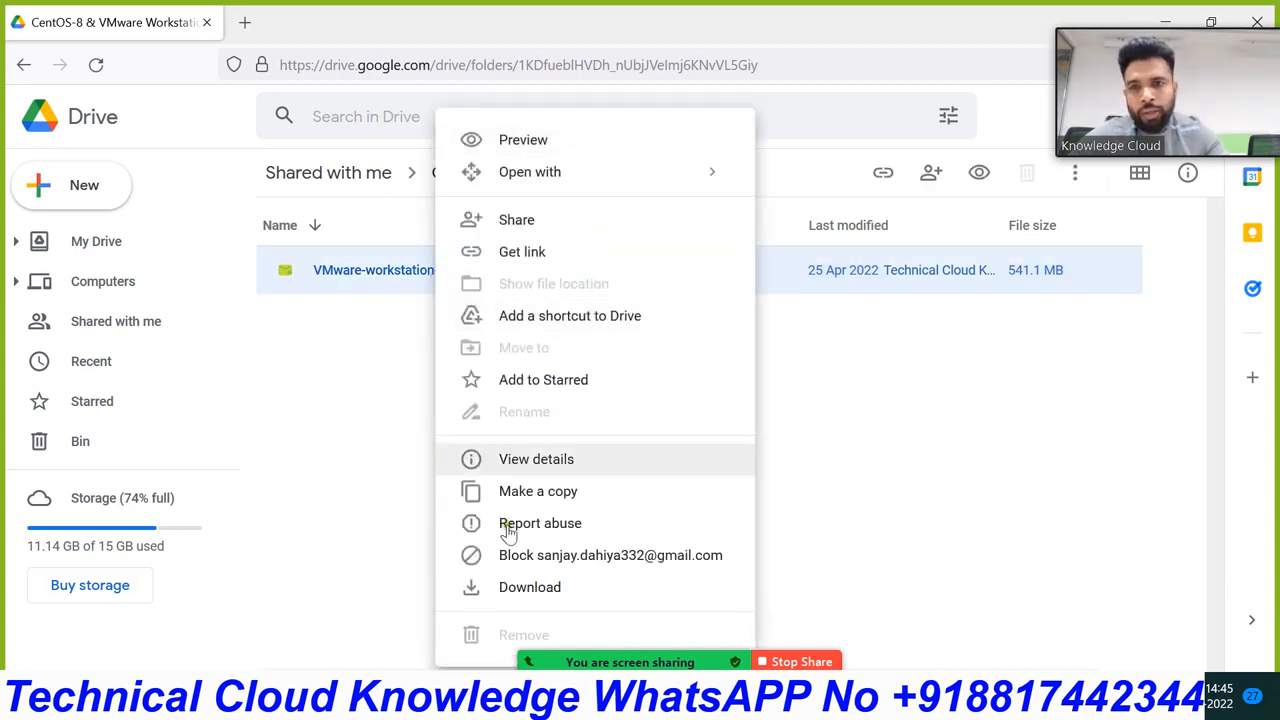
{"action": "left_click", "coordinate": [900, 414]}
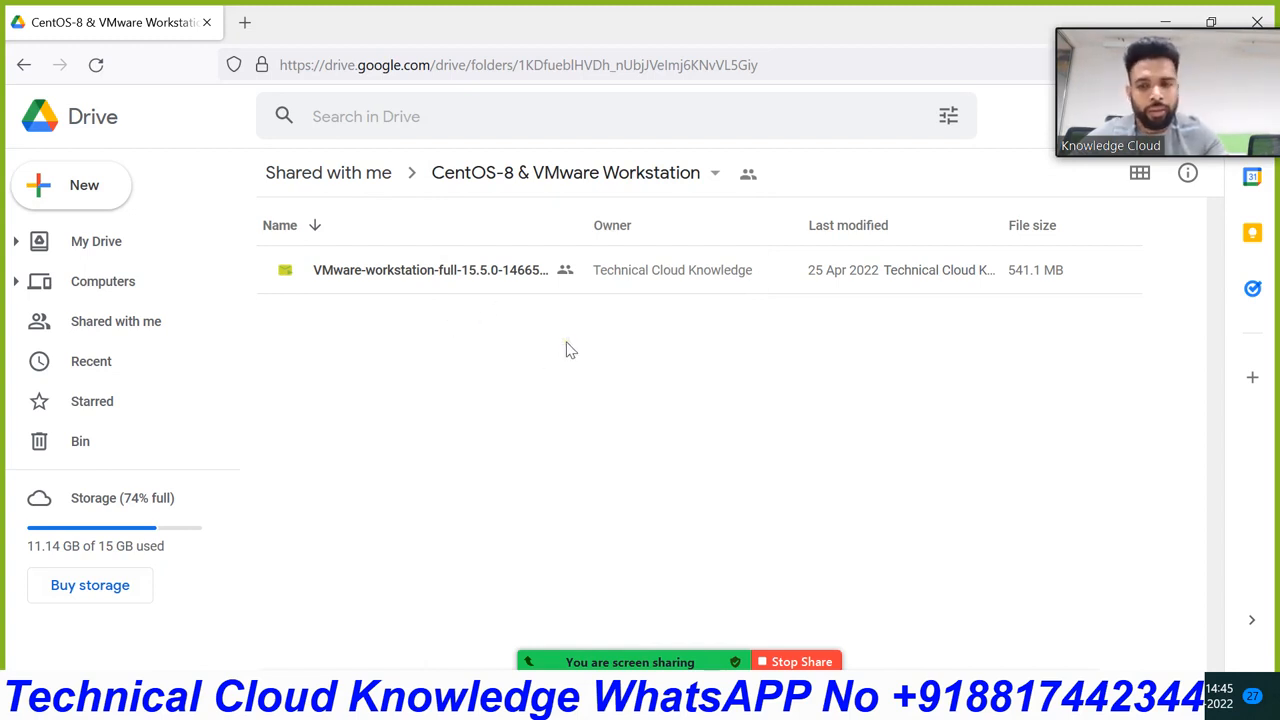
{"action": "key", "text": "super+e"}
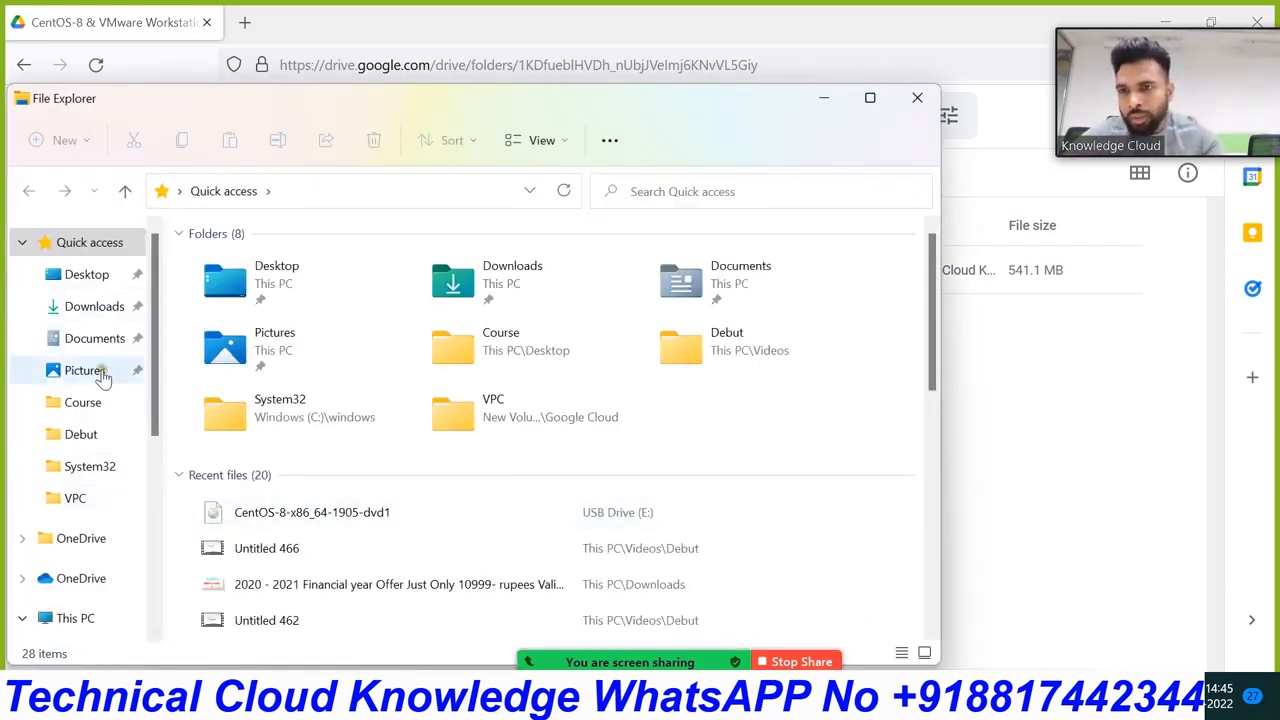
Step: Run the VMware-workstation-full-15.5.0-14665864 installer from Downloads, allow it, and close Explorer
{"action": "left_click", "coordinate": [80, 320]}
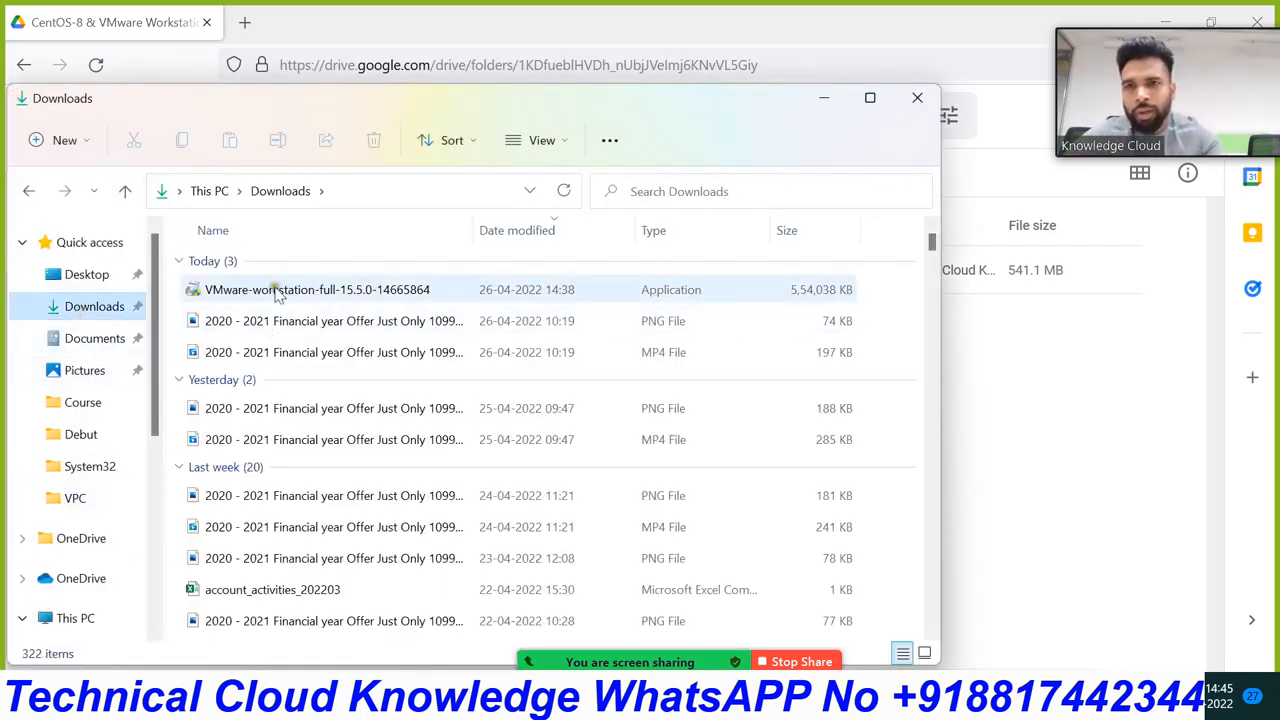
{"action": "left_click", "coordinate": [278, 291]}
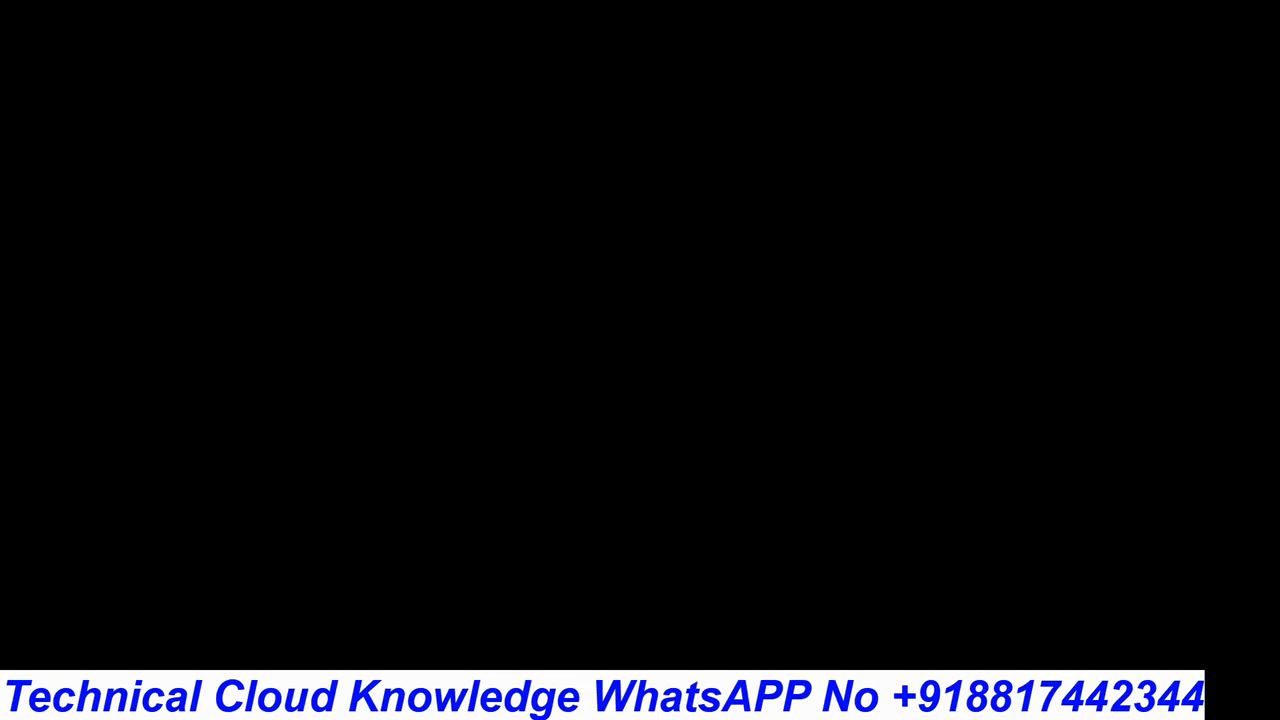
{"action": "left_click", "coordinate": [534, 502]}
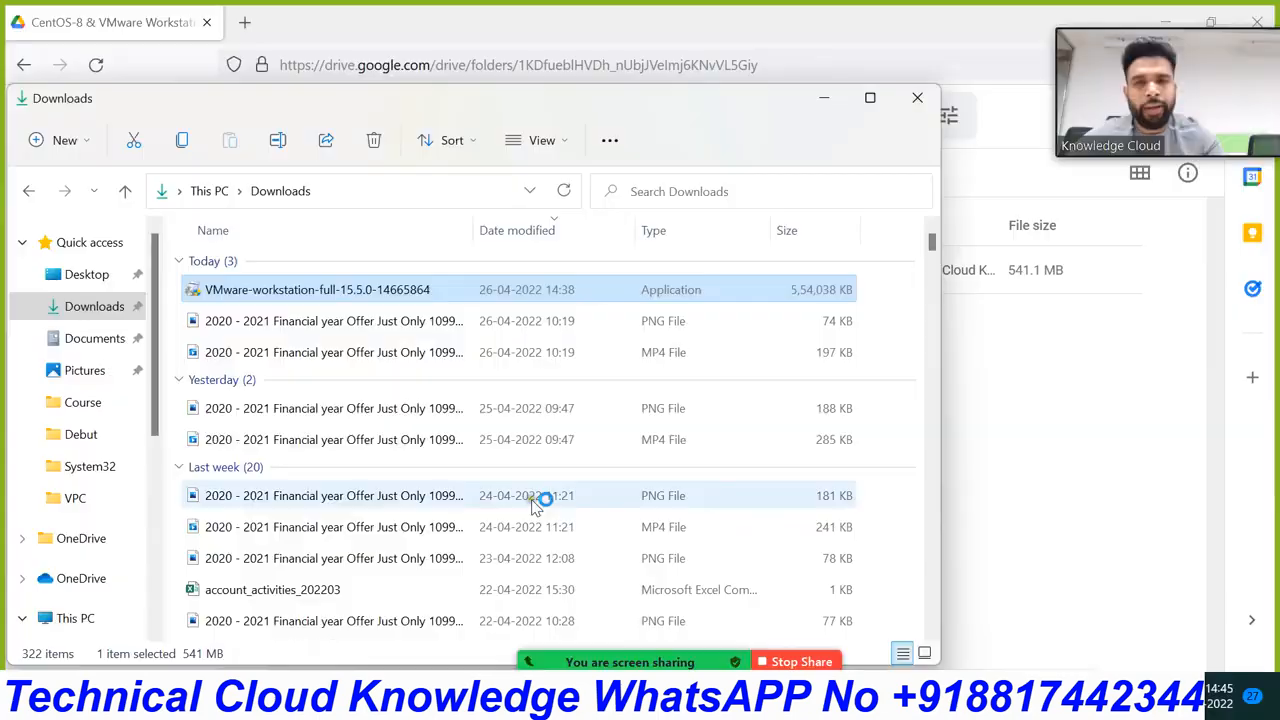
{"action": "left_click", "coordinate": [930, 101]}
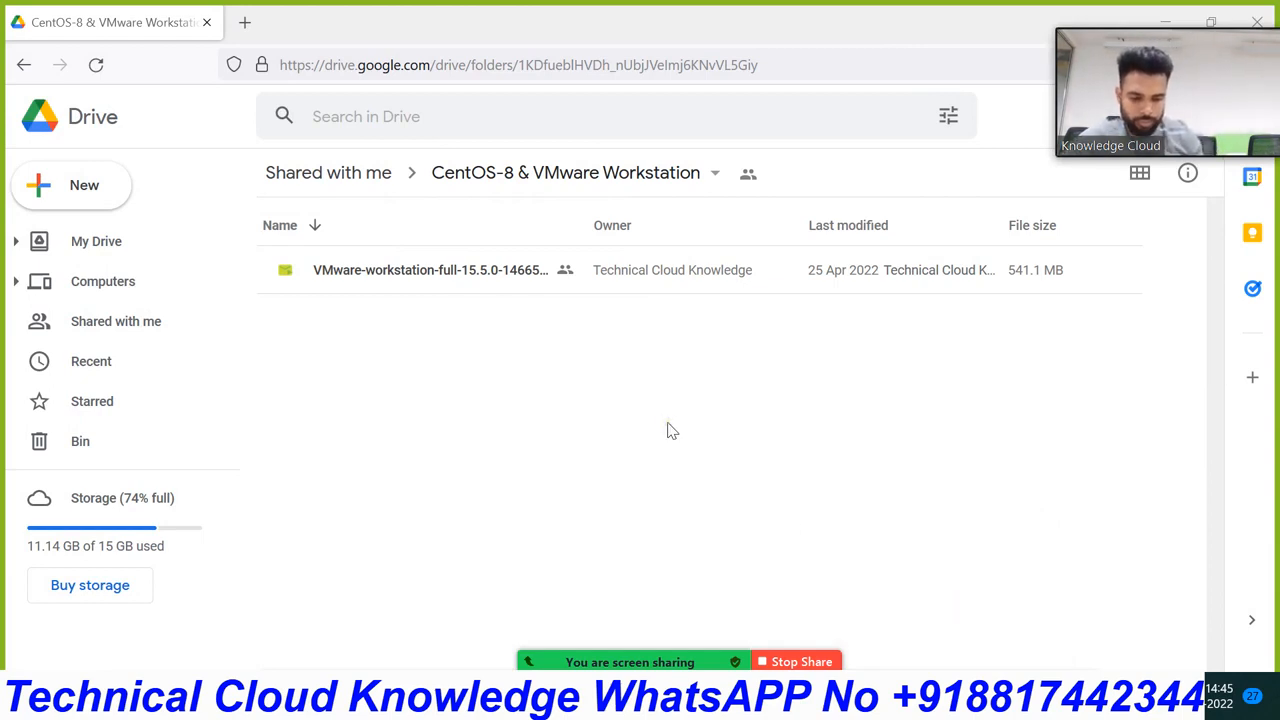
Step: Acknowledge the unsupported-downgrade warning, finish the failed setup, and restore the browser window
{"action": "left_click", "coordinate": [671, 430]}
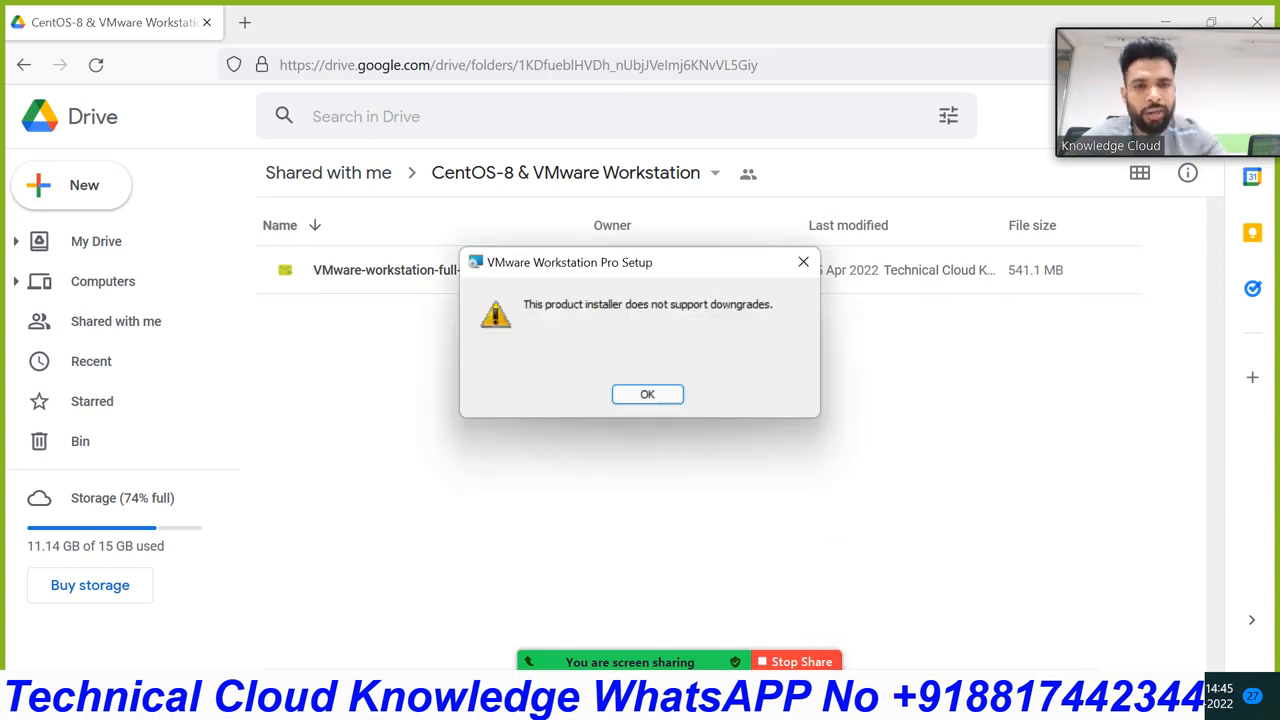
{"action": "left_click", "coordinate": [650, 395]}
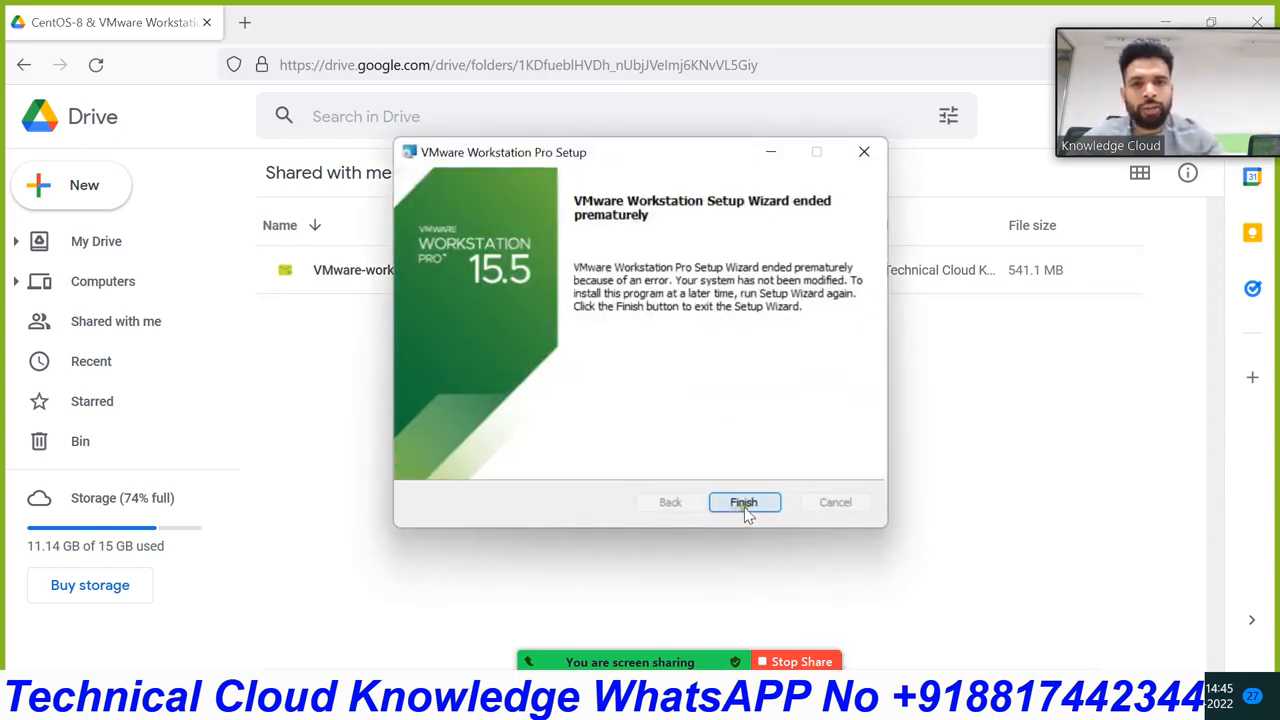
{"action": "left_click", "coordinate": [744, 503]}
{"action": "left_click_drag", "start_coordinate": [700, 20], "coordinate": [677, 285]}
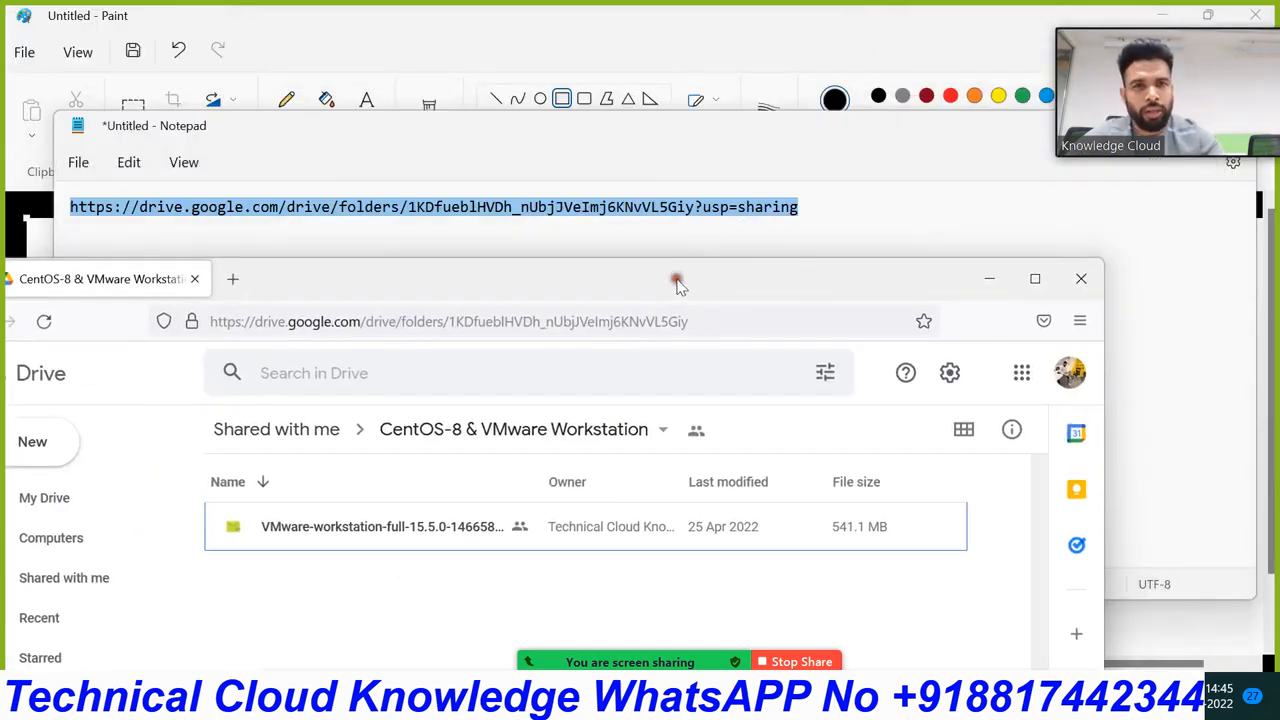
Step: Close the browser and the Notepad link window without saving
{"action": "left_click", "coordinate": [1090, 278]}
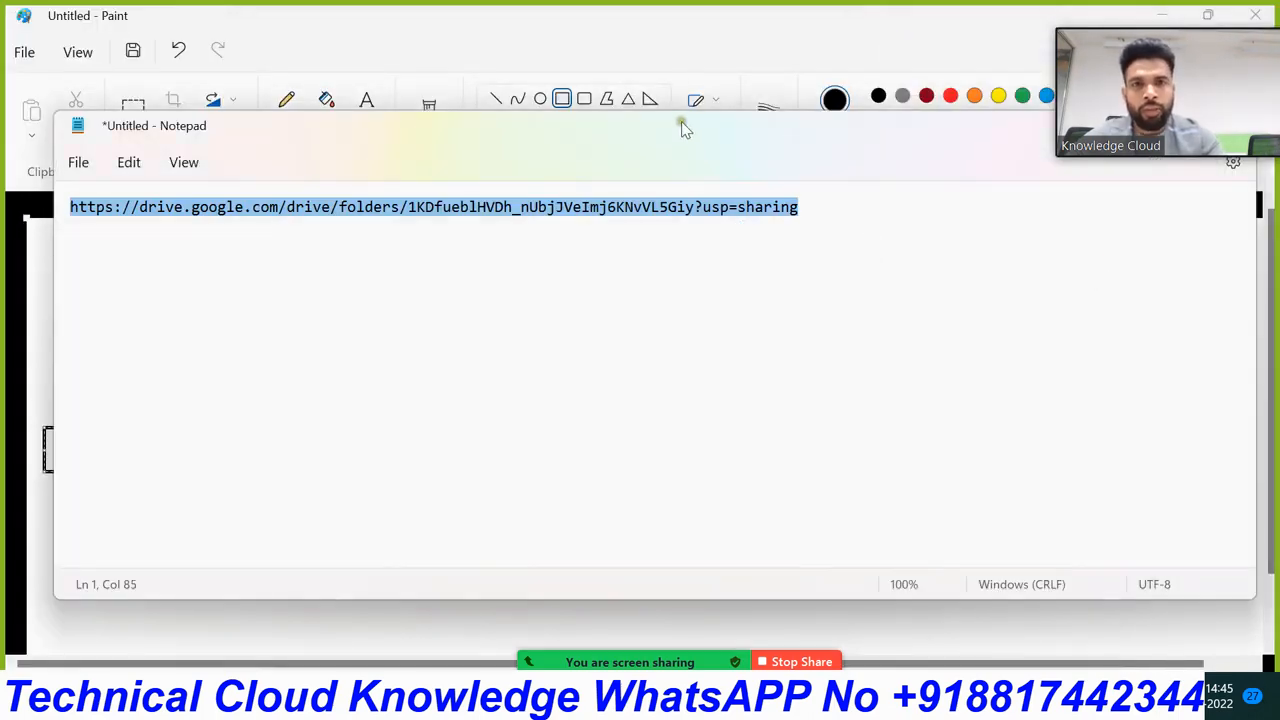
{"action": "left_click_drag", "start_coordinate": [681, 121], "coordinate": [546, 275]}
{"action": "left_click", "coordinate": [1080, 277]}
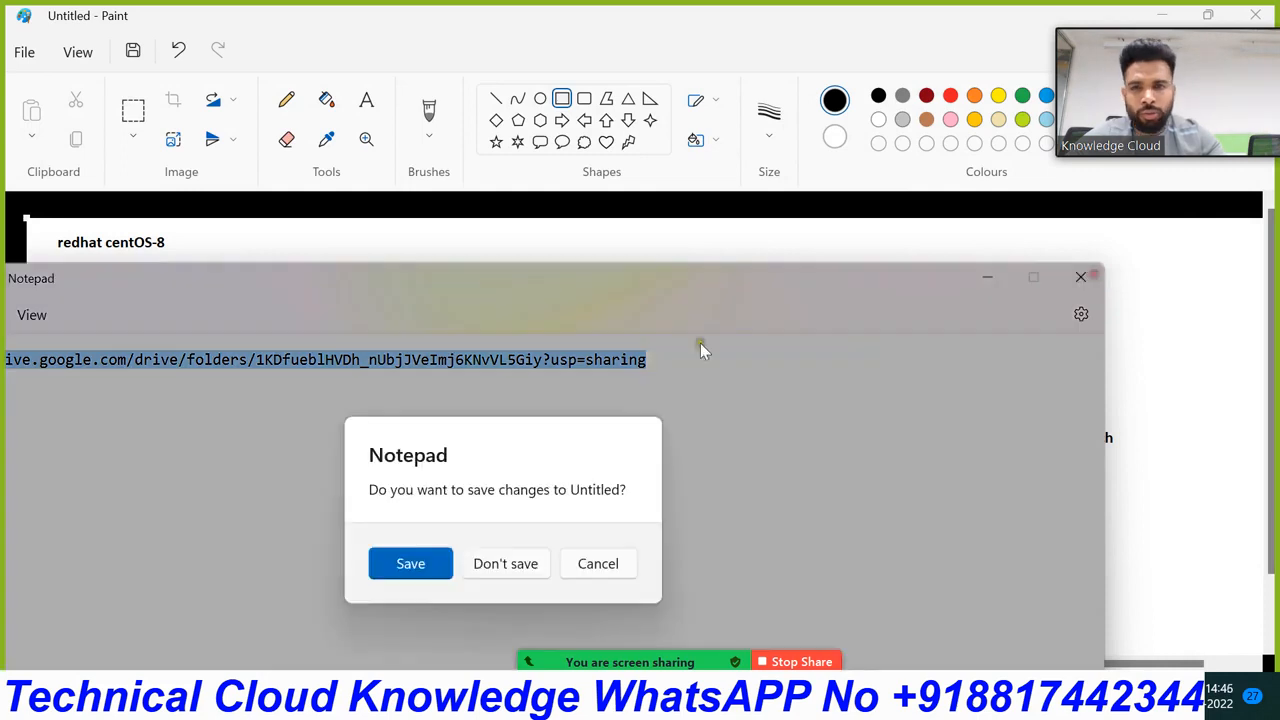
{"action": "left_click", "coordinate": [495, 564]}
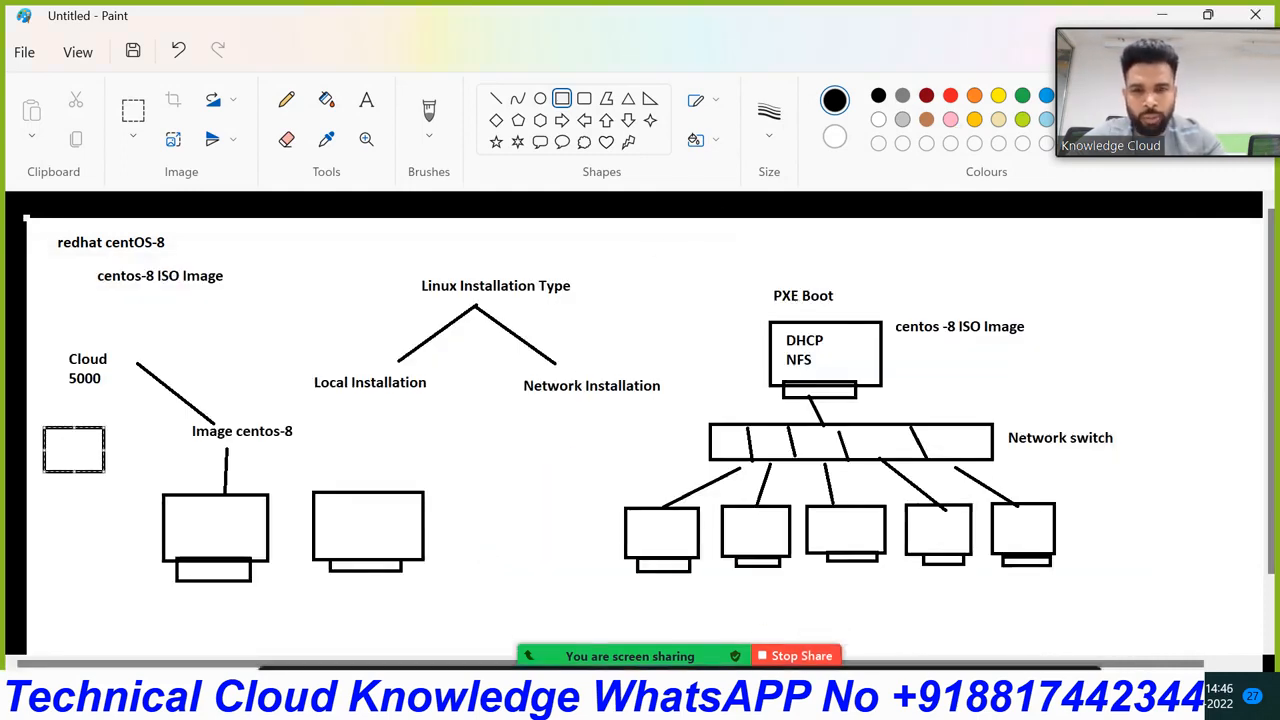
Step: Launch VMware Workstation Pro by searching 'vm' in Windows search
{"action": "left_click", "coordinate": [464, 696]}
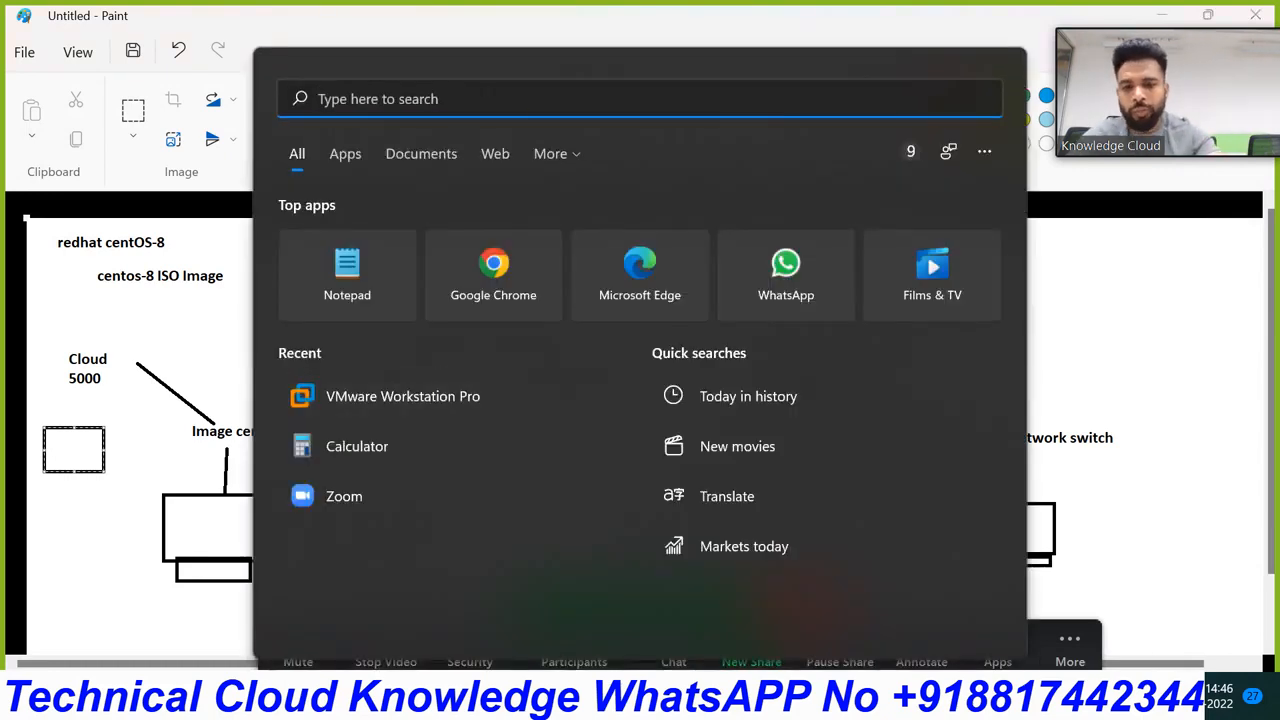
{"action": "type", "text": "vm"}
{"action": "left_click", "coordinate": [400, 275]}
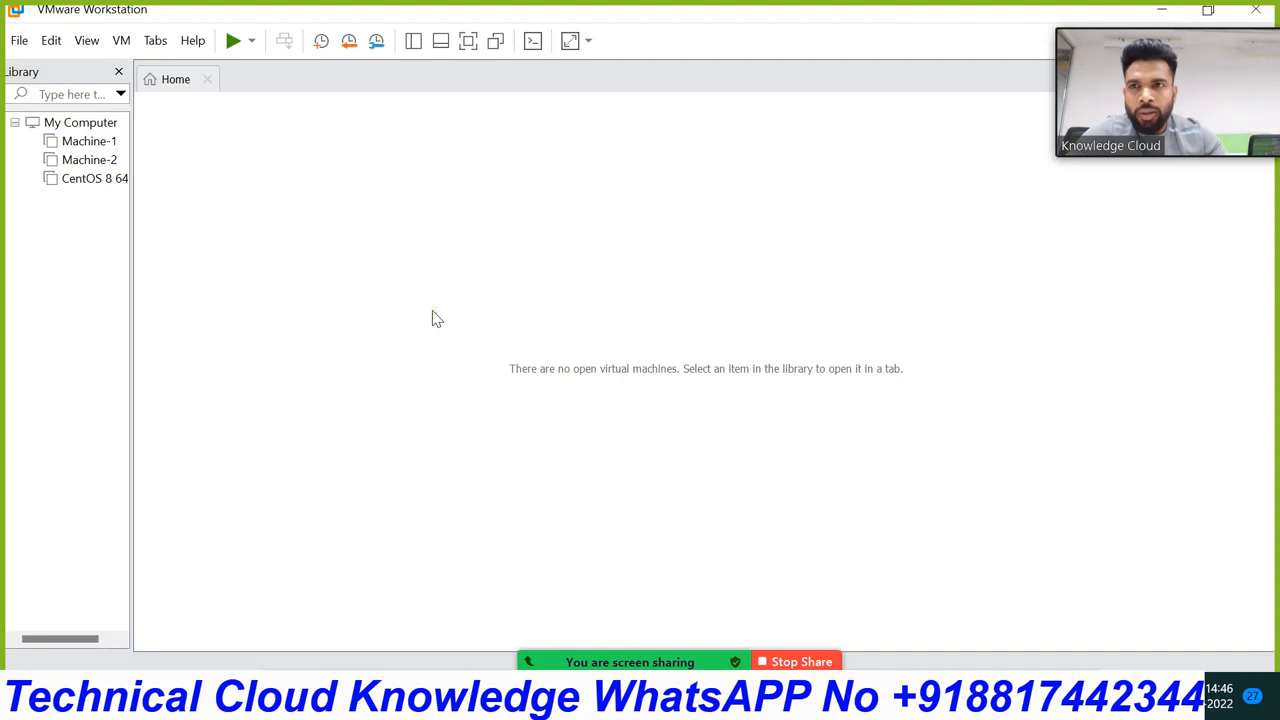
Step: Close the CentOS 8 64-bit tab and the library, then begin a new virtual machine
{"action": "left_click", "coordinate": [95, 178]}
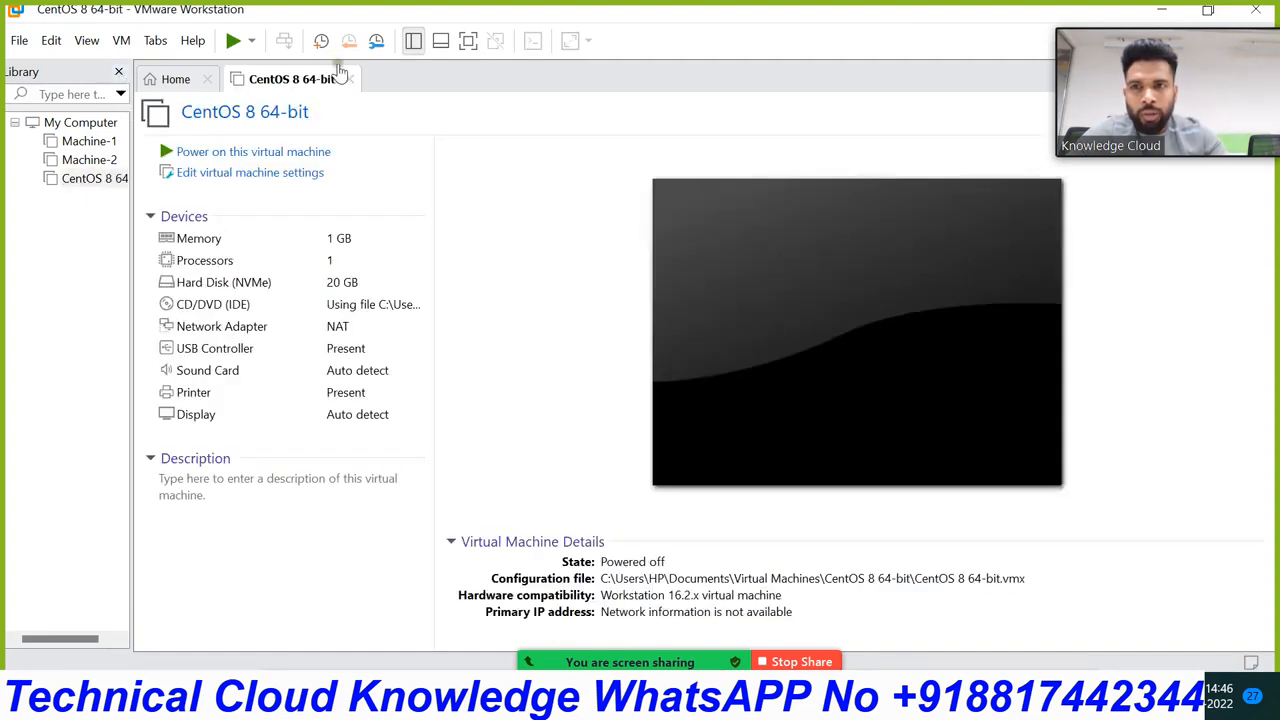
{"action": "left_click", "coordinate": [349, 79]}
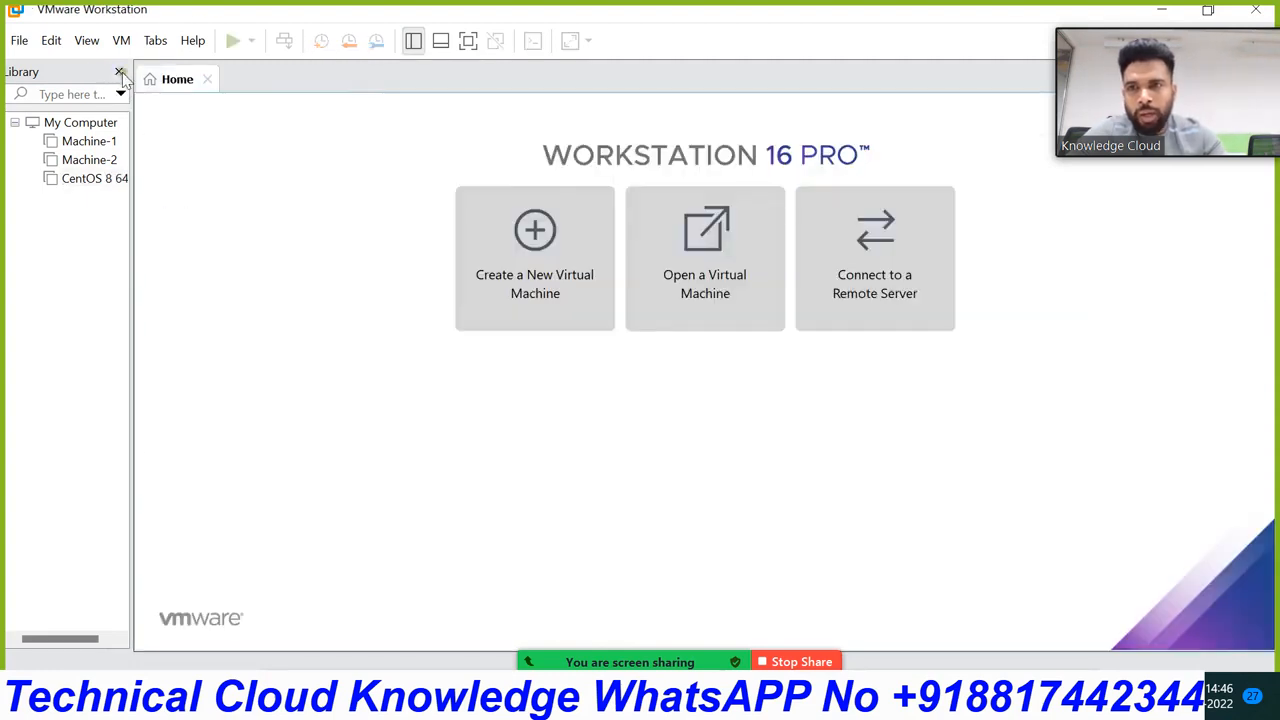
{"action": "left_click", "coordinate": [119, 73]}
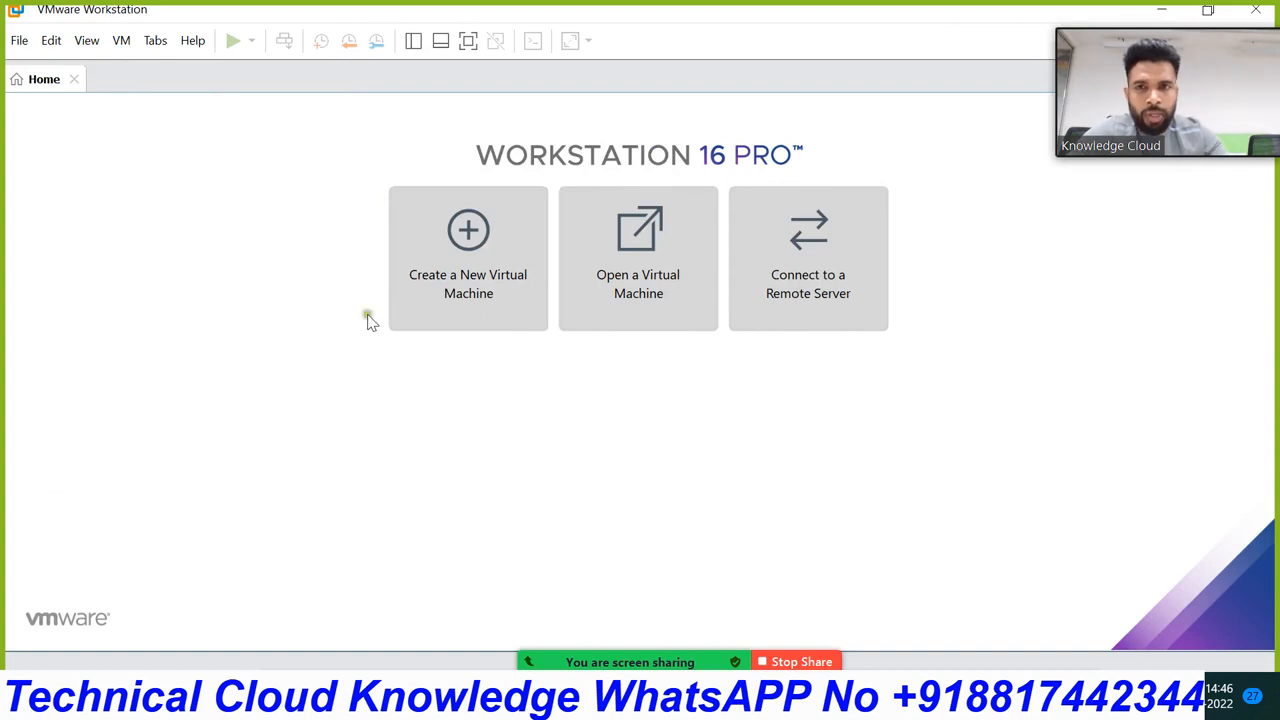
{"action": "left_click", "coordinate": [493, 240]}
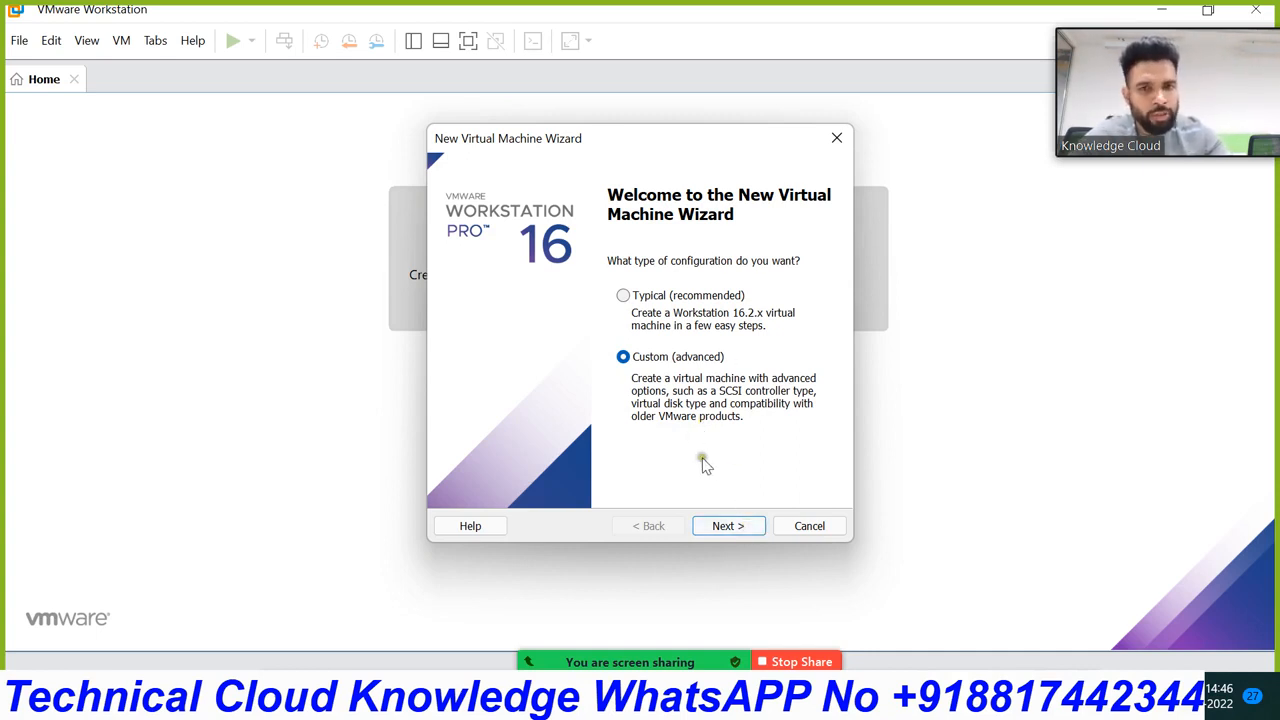
Step: Keep Workstation 16.2.x compatibility, install the OS later, and choose Linux CentOS 8 64-bit
{"action": "left_click", "coordinate": [729, 530]}
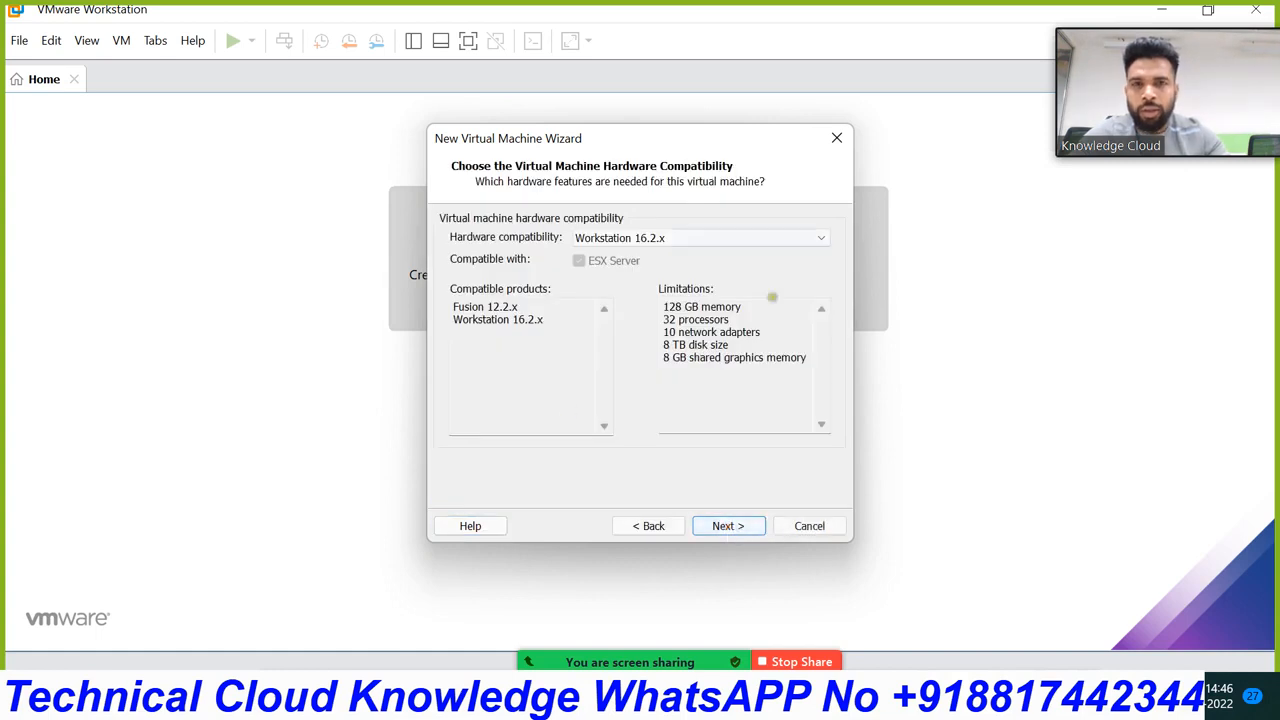
{"action": "left_click", "coordinate": [716, 533]}
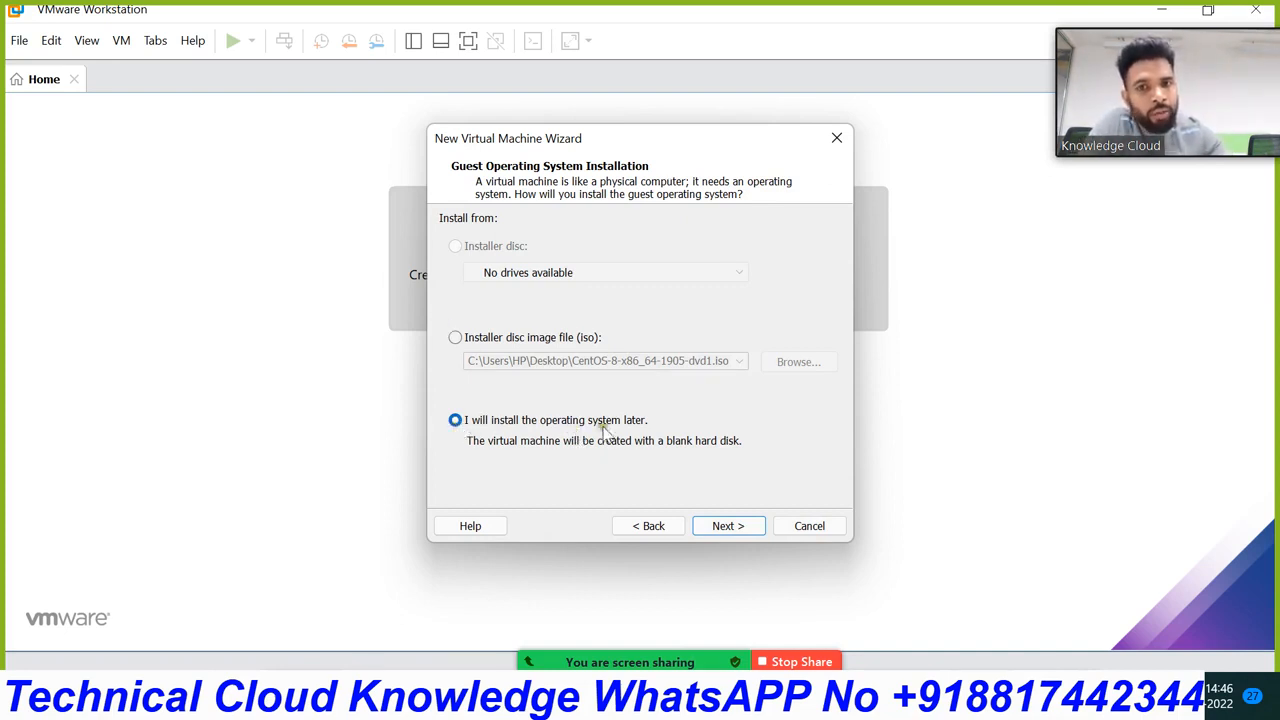
{"action": "left_click", "coordinate": [456, 338]}
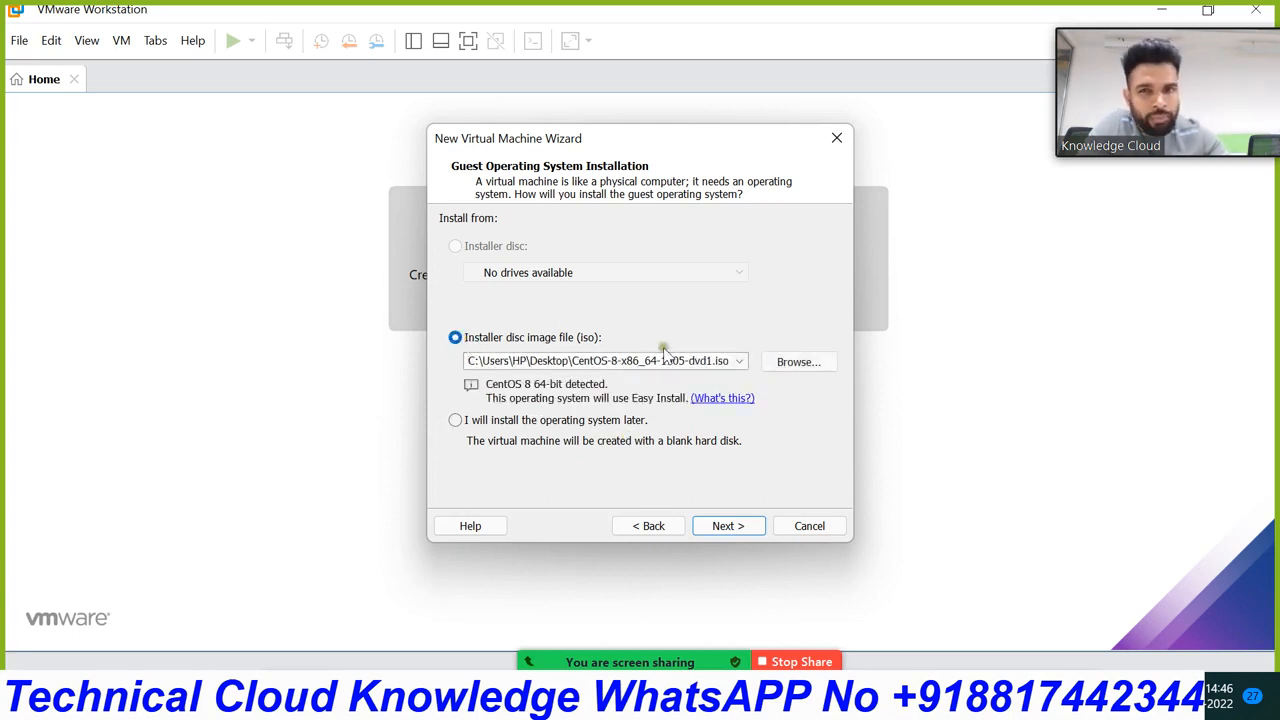
{"action": "left_click", "coordinate": [455, 420]}
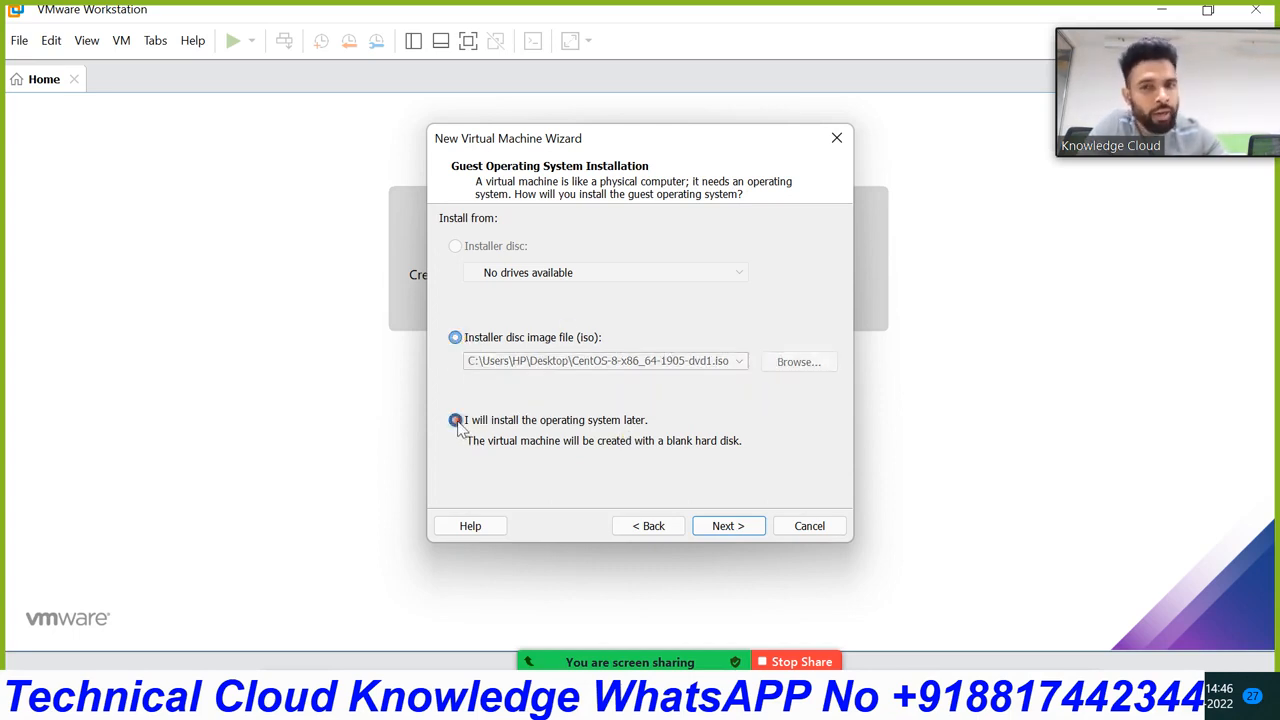
{"action": "left_click", "coordinate": [730, 526]}
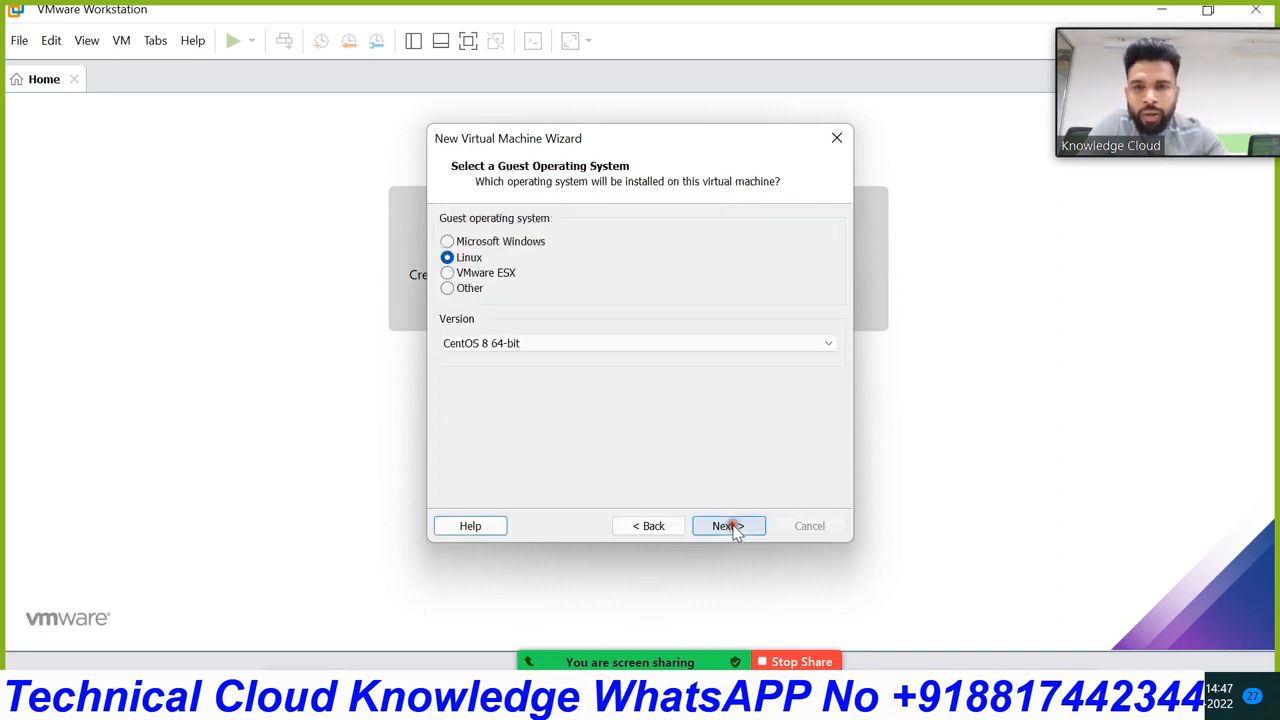
{"action": "left_click", "coordinate": [589, 344]}
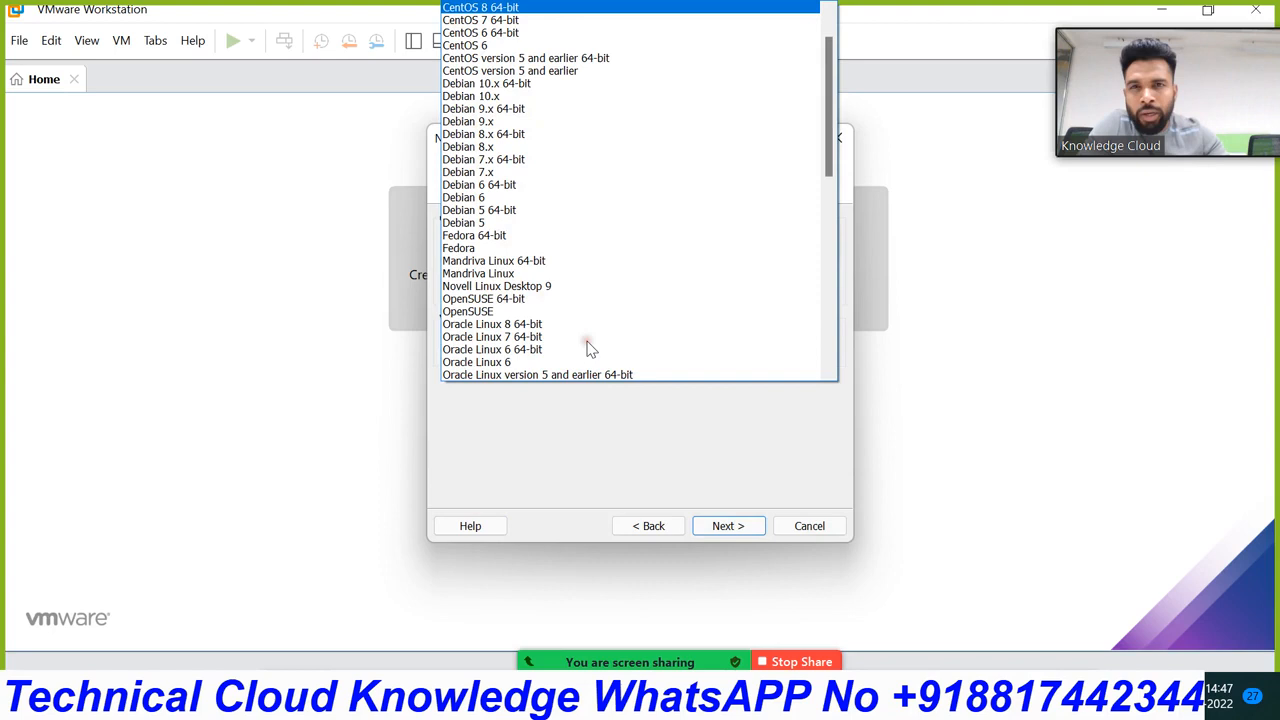
{"action": "left_click", "coordinate": [520, 7]}
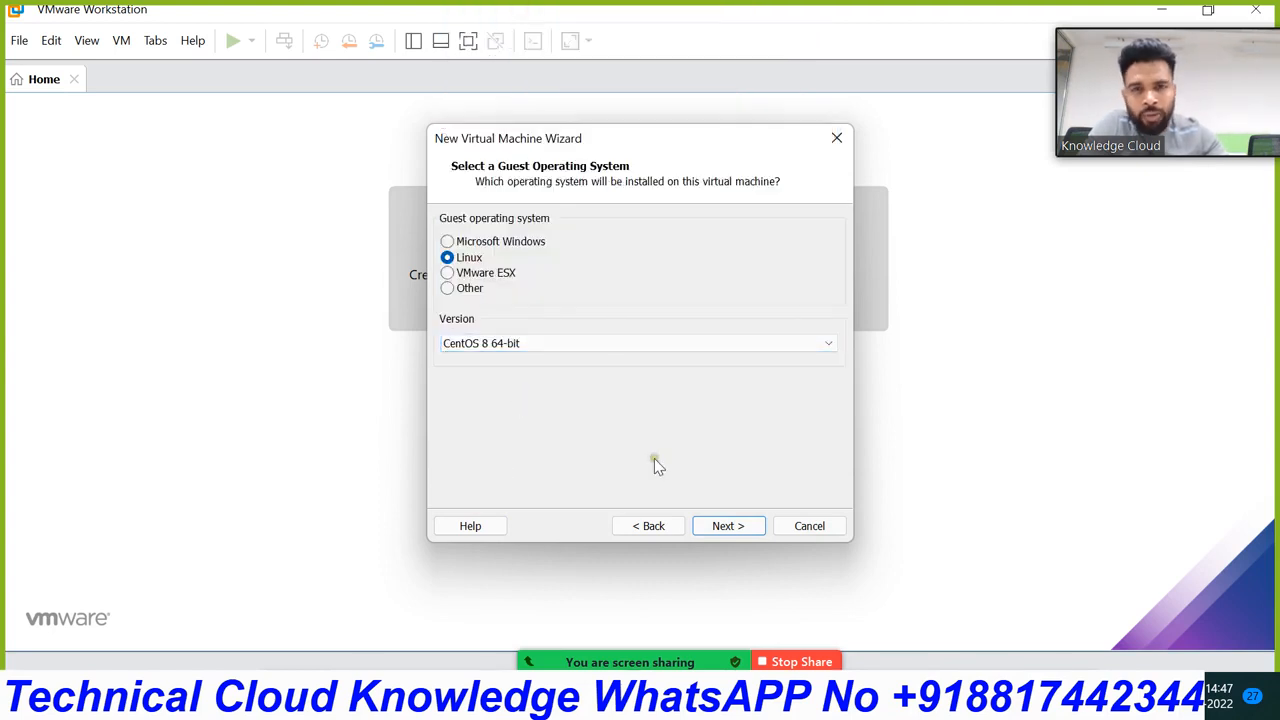
{"action": "left_click", "coordinate": [720, 526]}
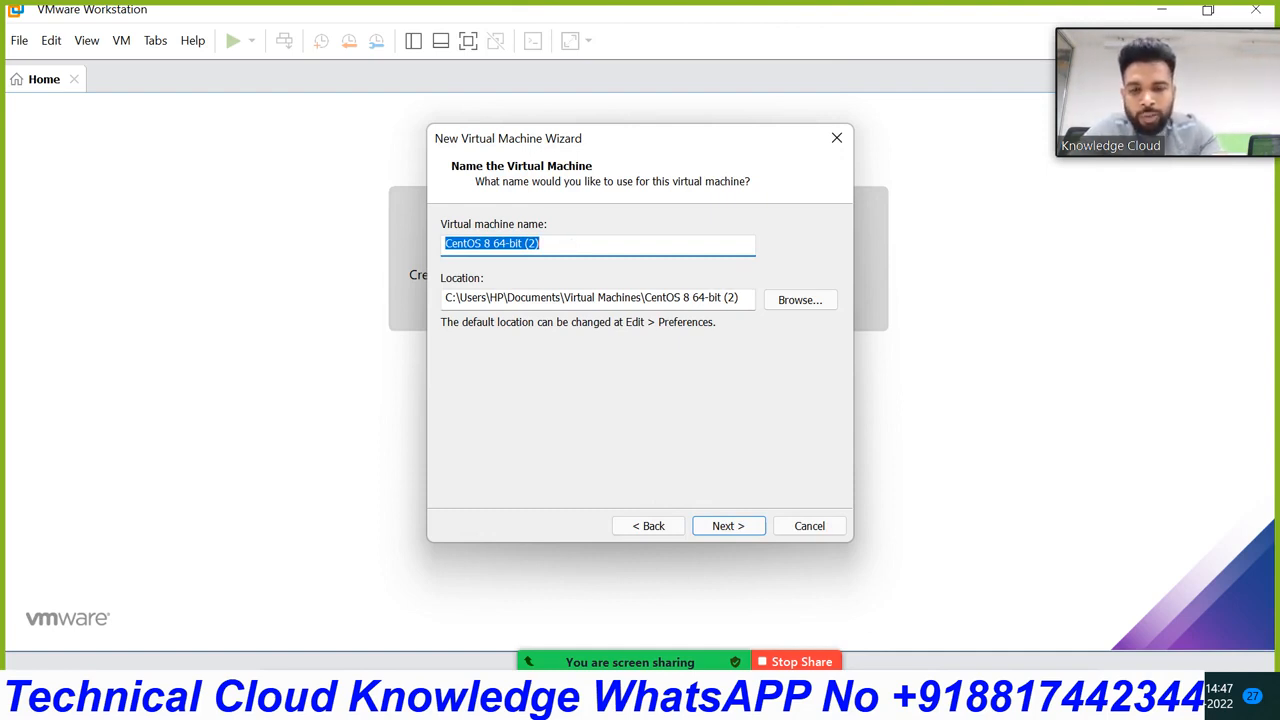
Step: Name the VM Linux Server CentOS-8 and store it in a new D:\linuxcentos-8 folder
{"action": "type", "text": "Linux Server CentOS-8"}
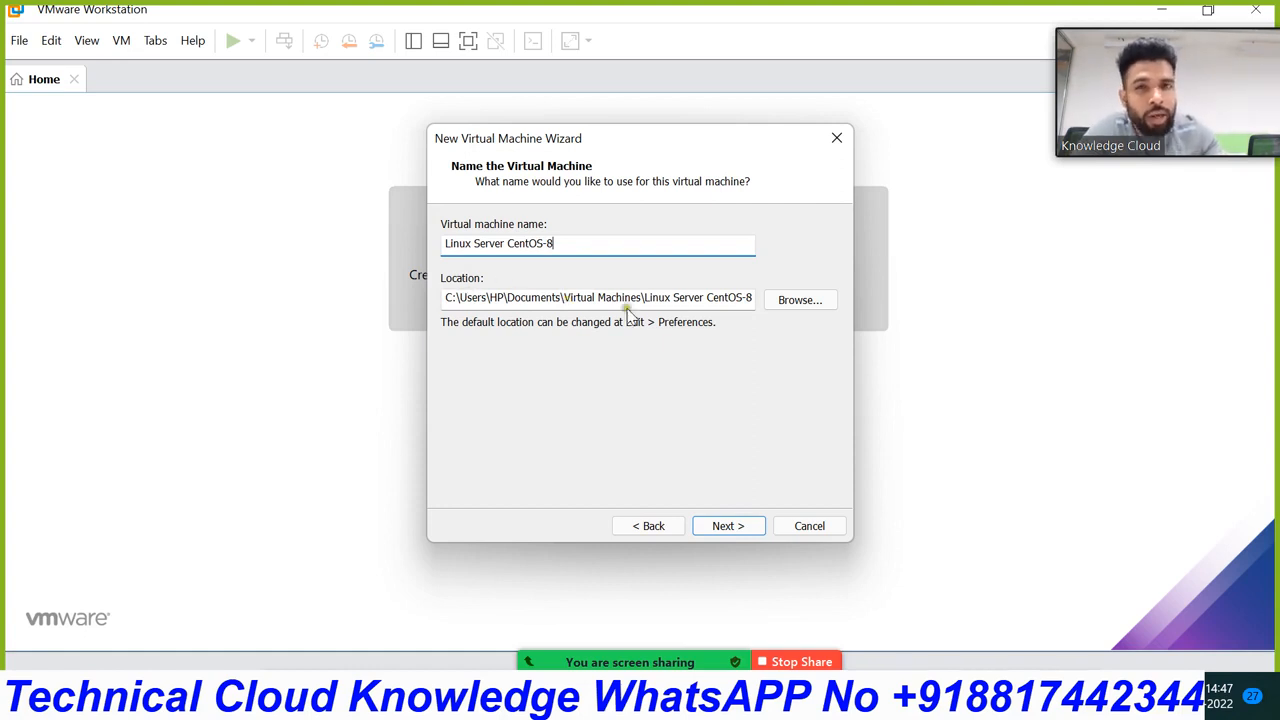
{"action": "left_click", "coordinate": [801, 301]}
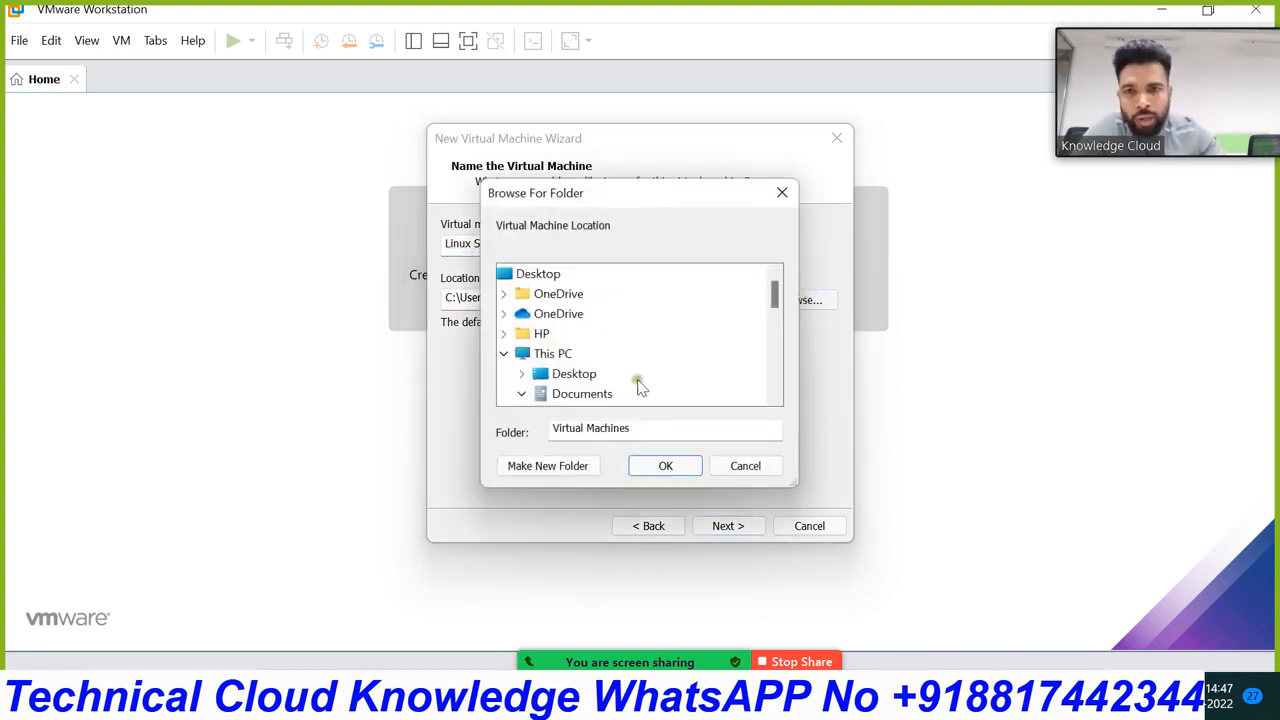
{"action": "scroll", "coordinate": [570, 368], "scroll_direction": "down", "scroll_amount": 3}
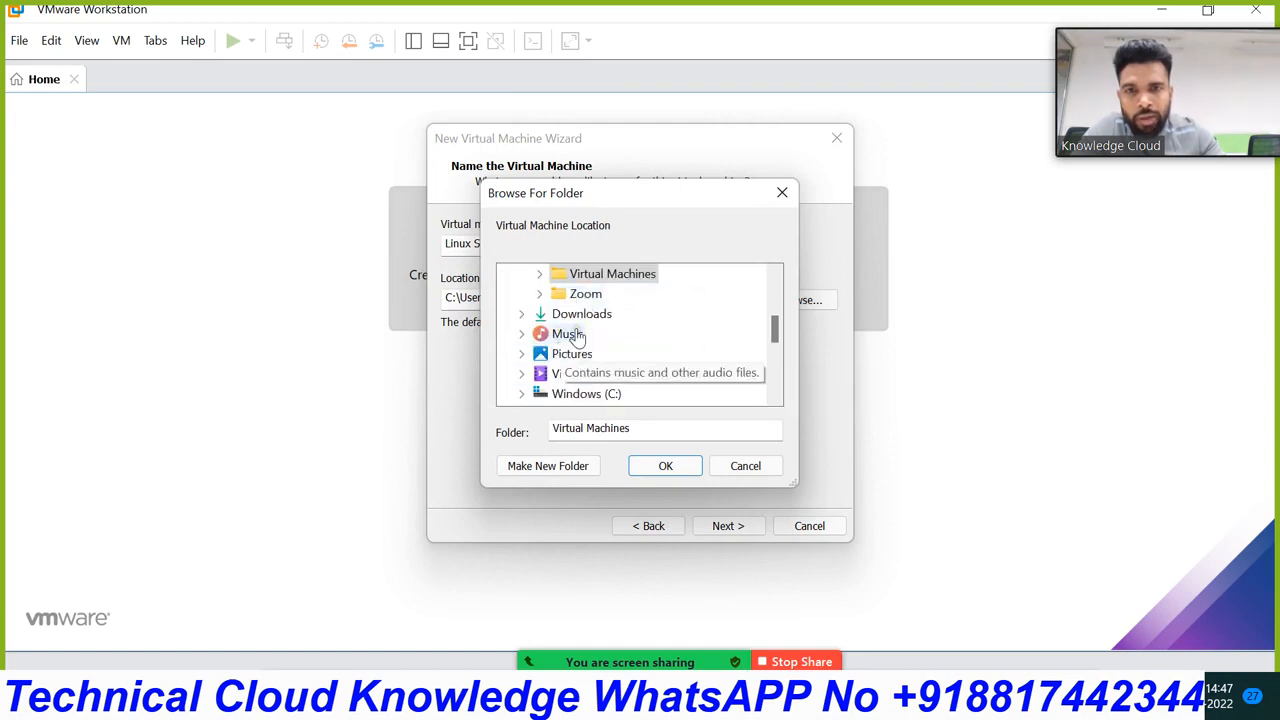
{"action": "scroll", "coordinate": [578, 338], "scroll_direction": "up", "scroll_amount": 2}
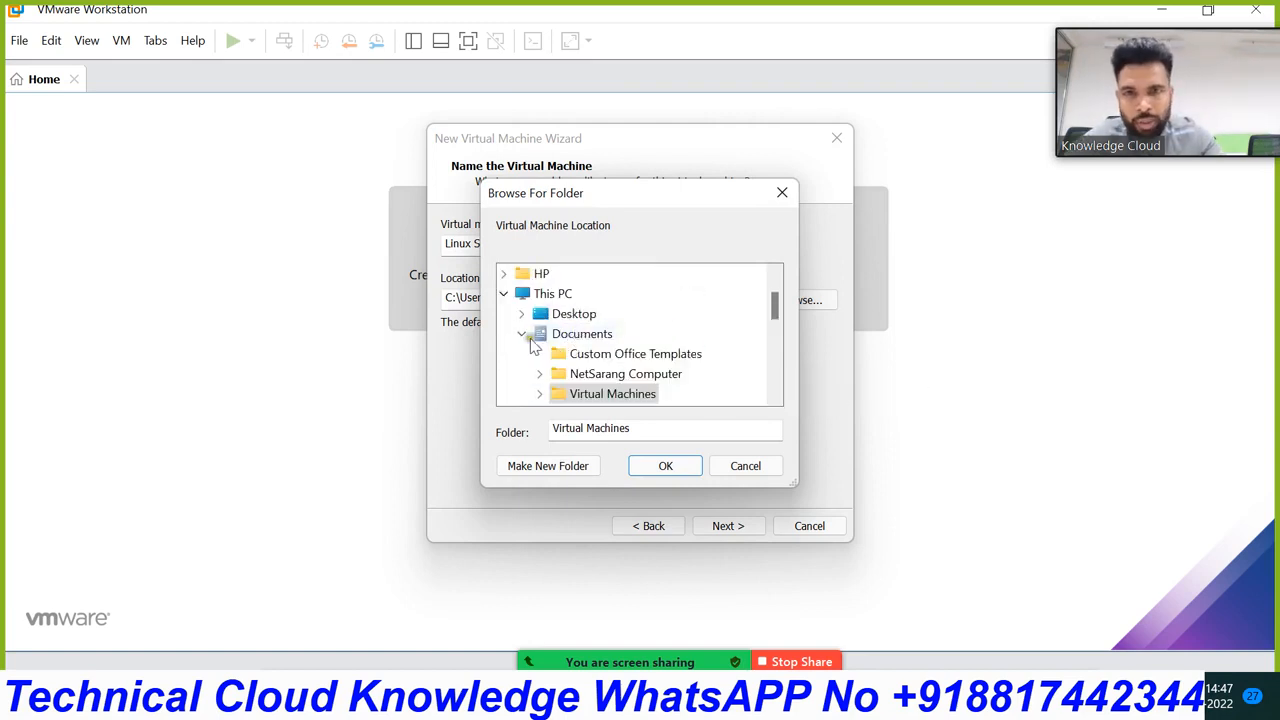
{"action": "left_click", "coordinate": [505, 295]}
{"action": "left_click", "coordinate": [505, 294]}
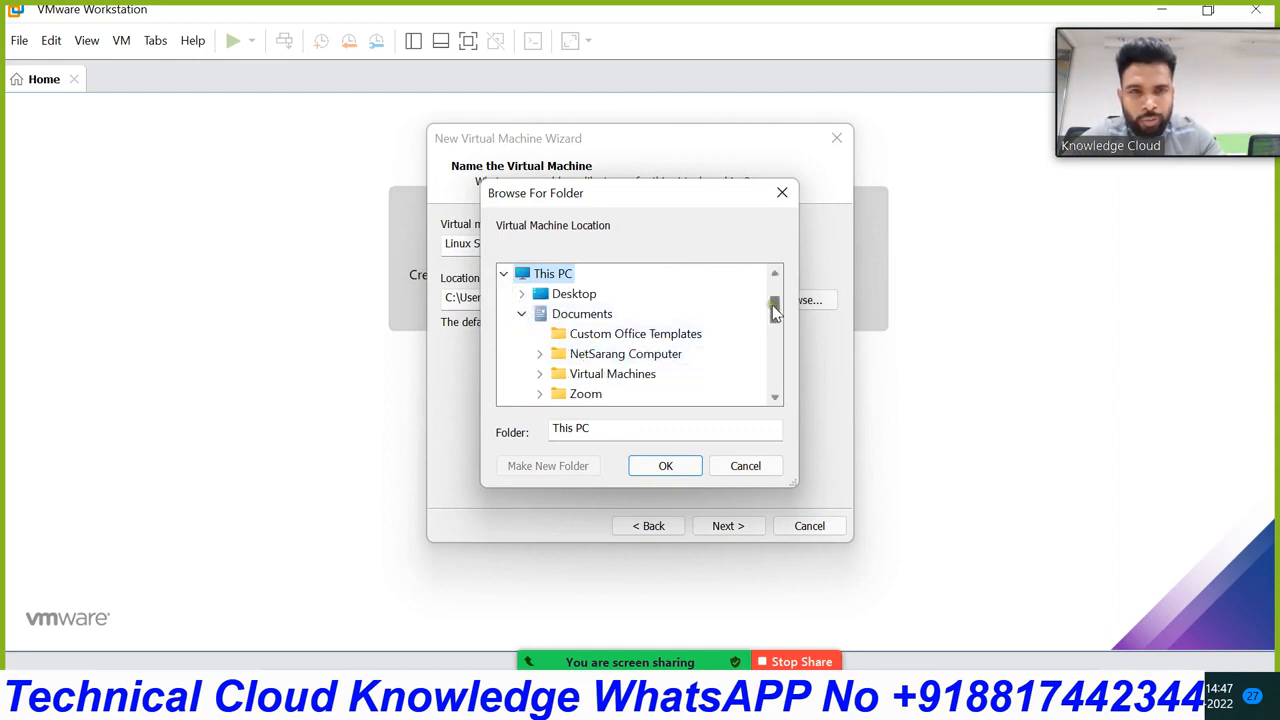
{"action": "left_click_drag", "start_coordinate": [773, 305], "coordinate": [775, 350]}
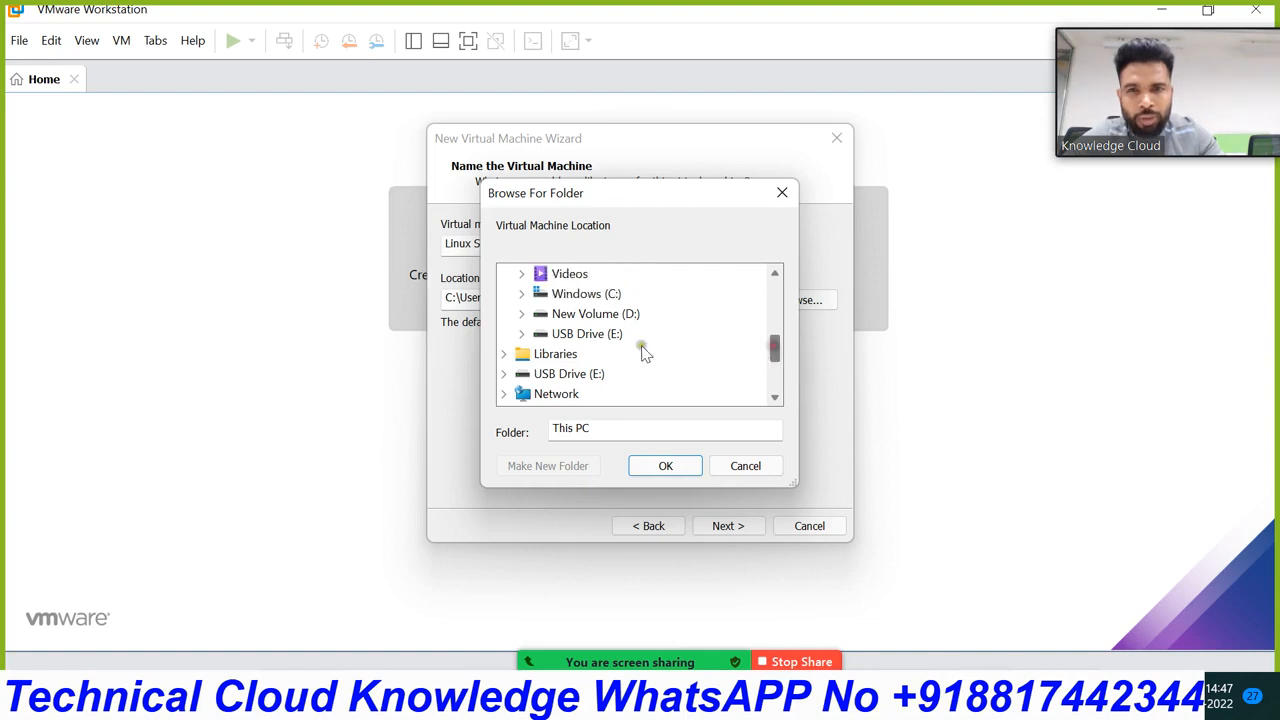
{"action": "double_click", "coordinate": [560, 313]}
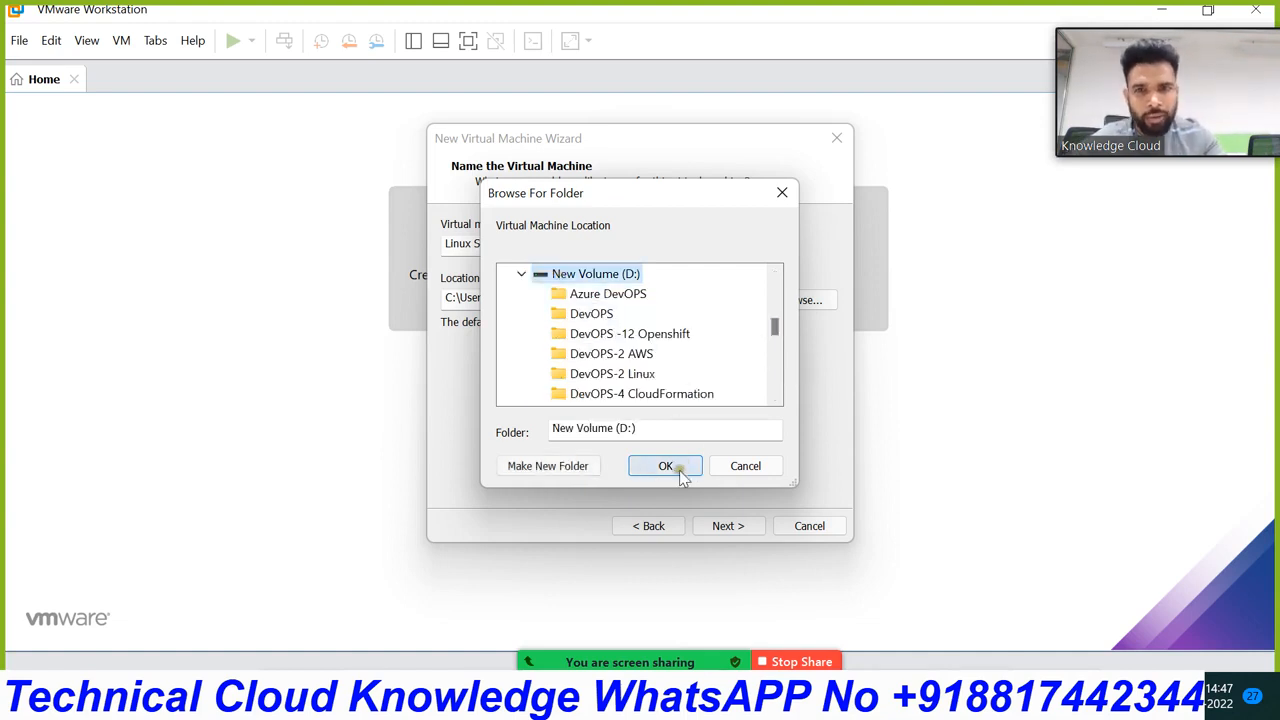
{"action": "left_click", "coordinate": [543, 469]}
{"action": "type", "text": "l"}
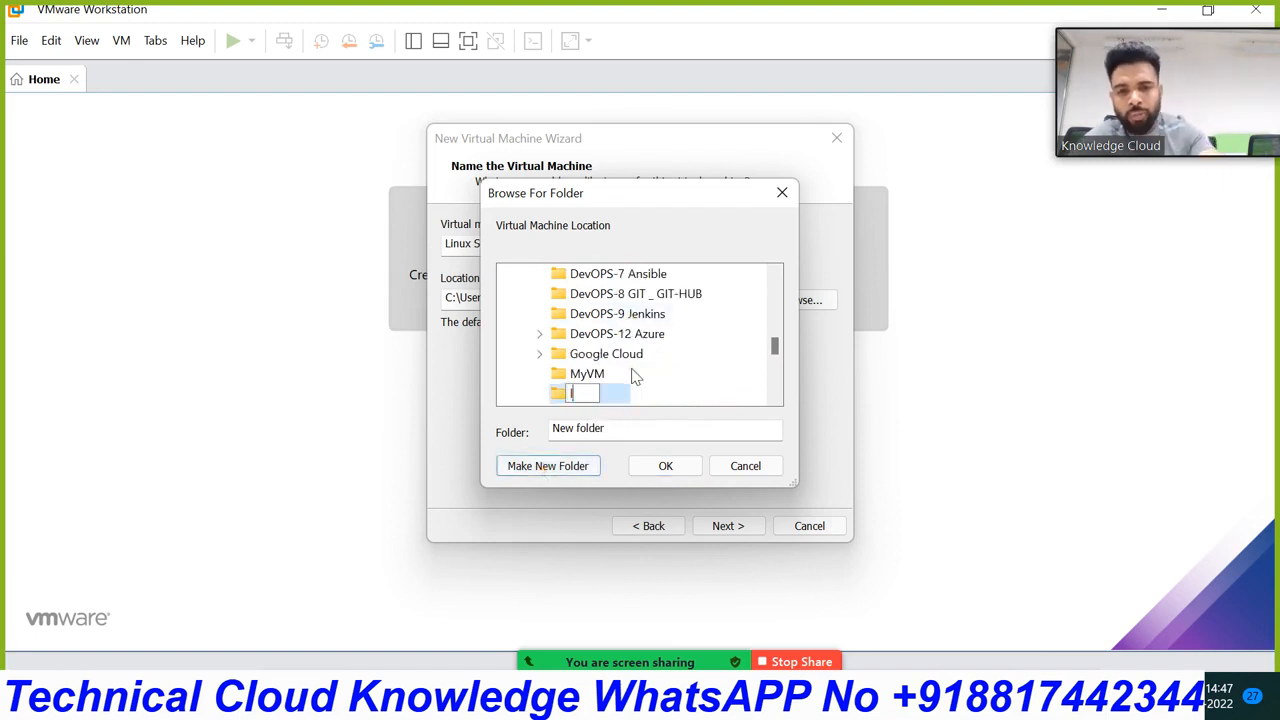
{"action": "type", "text": "inux"}
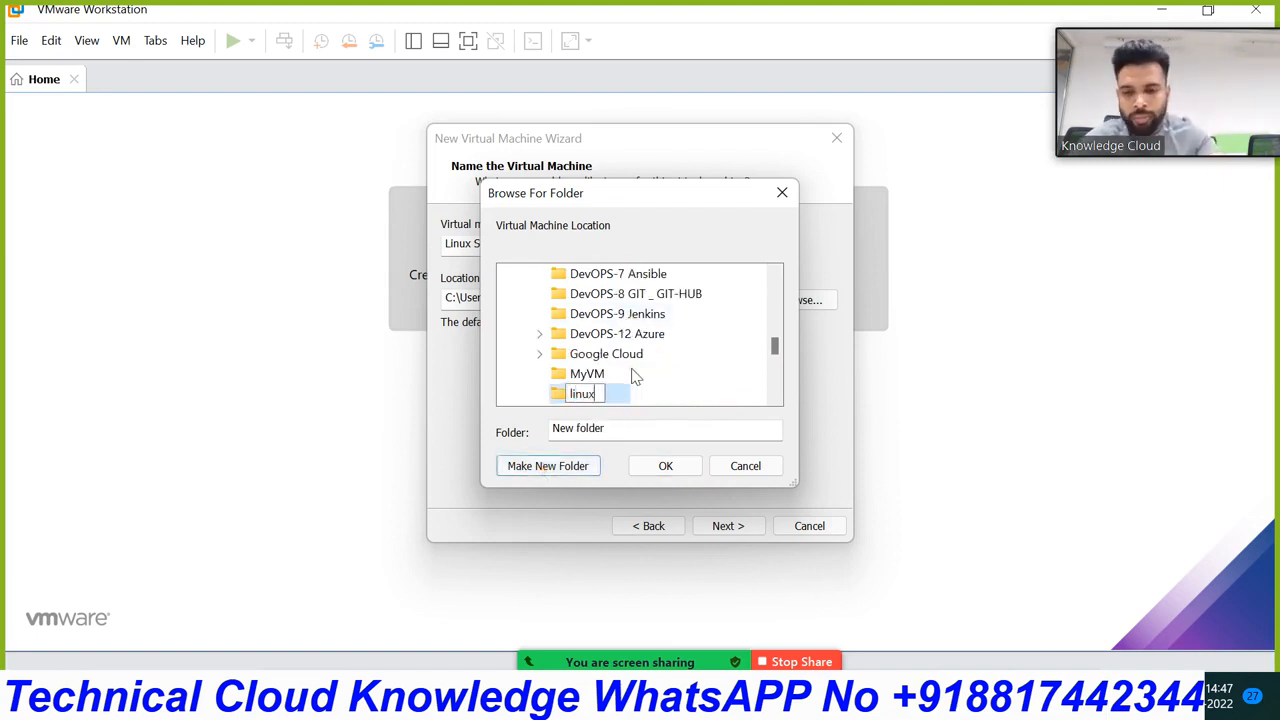
{"action": "type", "text": "centos-8"}
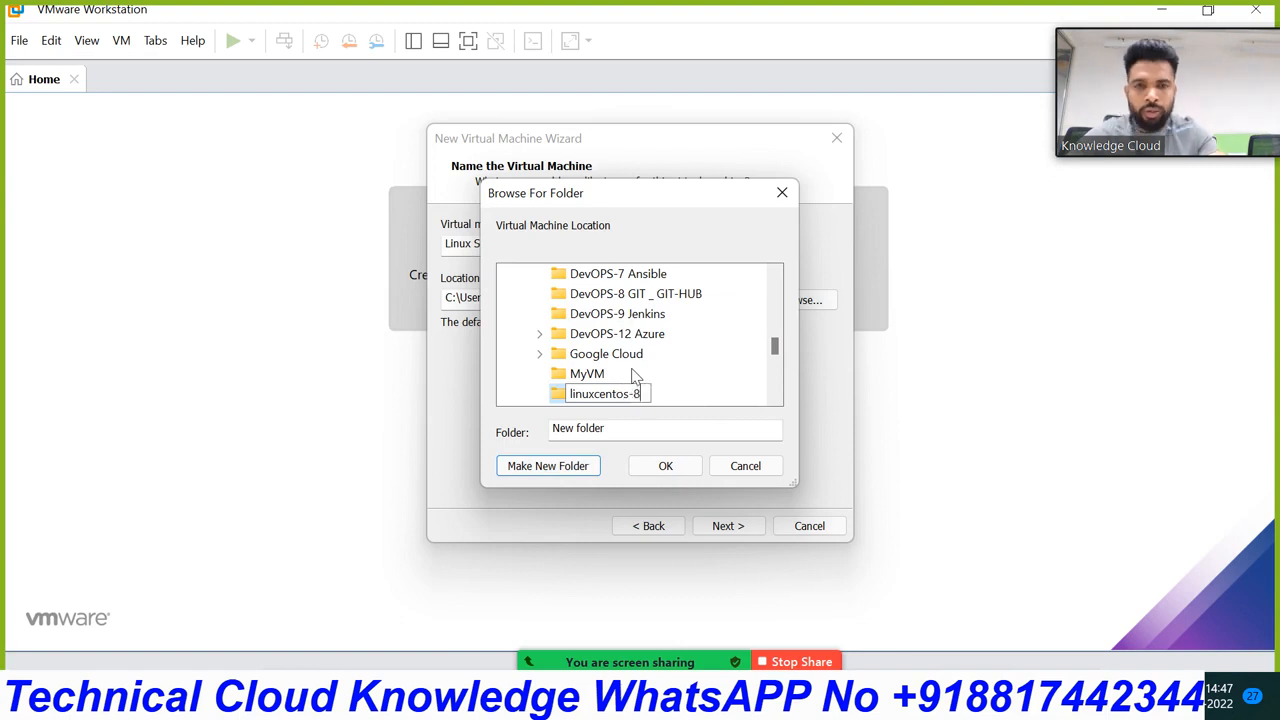
{"action": "left_click", "coordinate": [663, 466]}
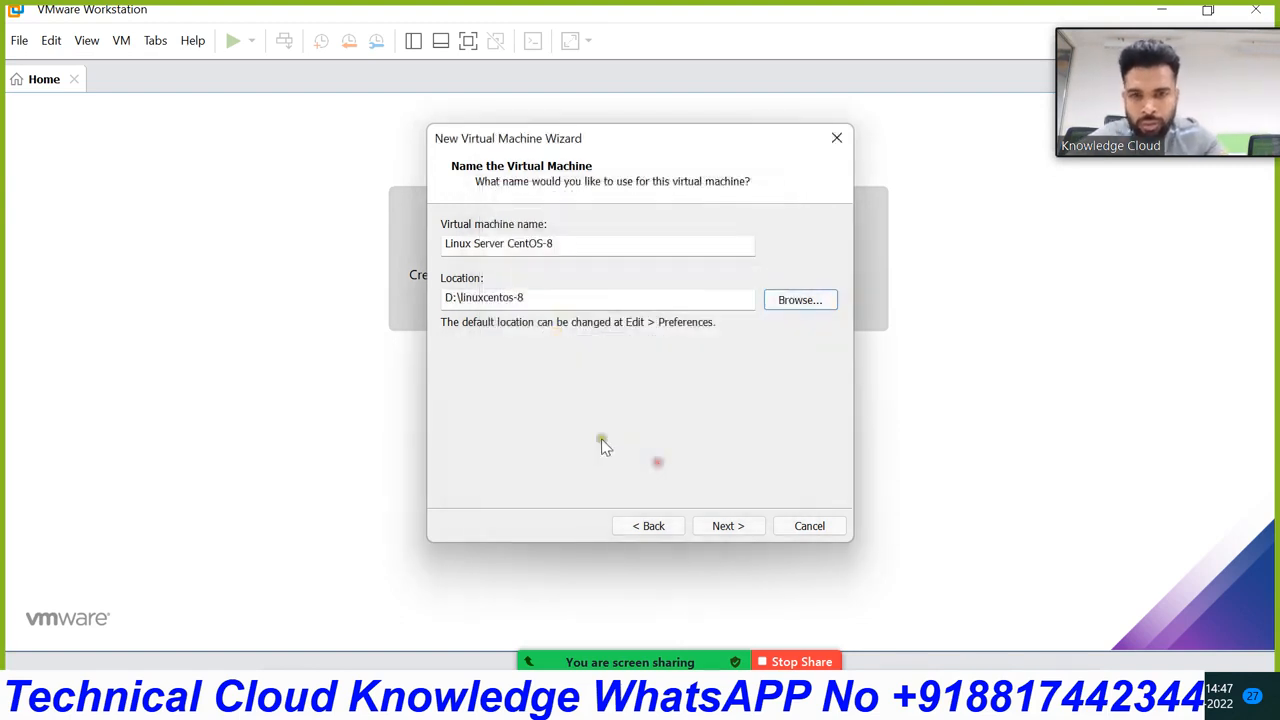
{"action": "left_click", "coordinate": [736, 527]}
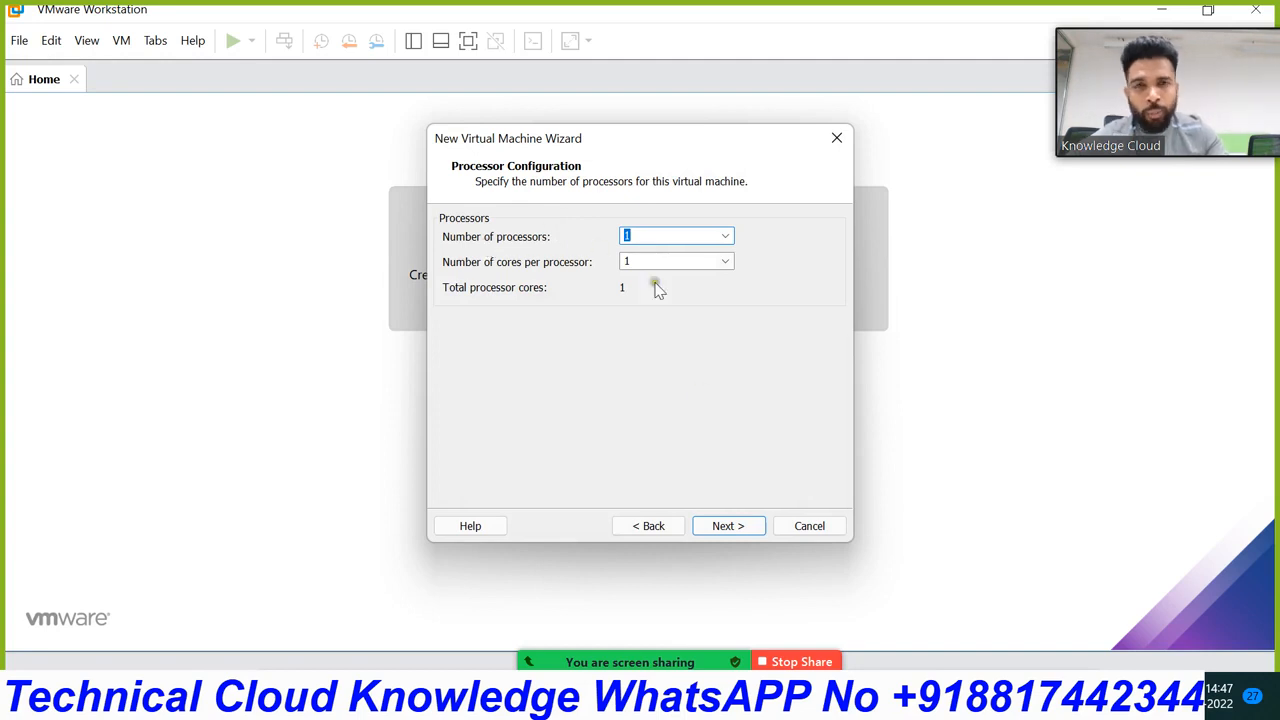
Step: Raise the new machine's memory from 1 GB to 2048 MB
{"action": "left_click", "coordinate": [734, 528]}
{"action": "left_click", "coordinate": [497, 346]}
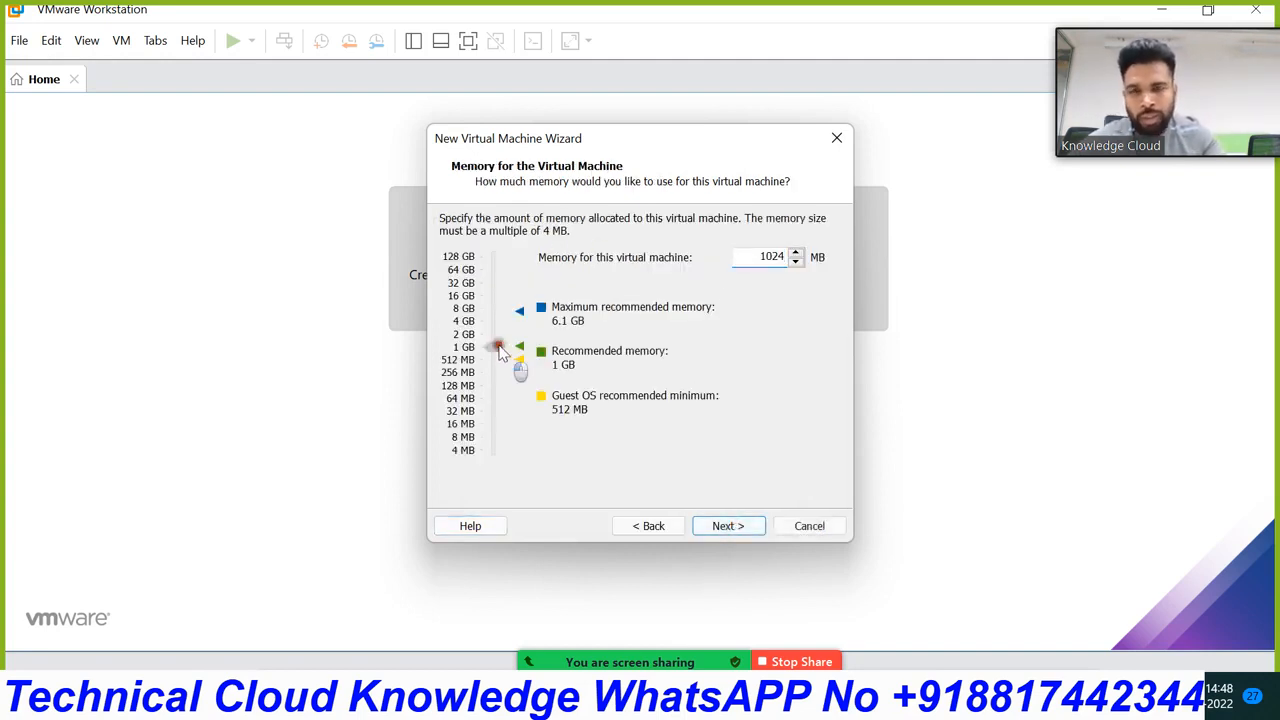
{"action": "left_click_drag", "start_coordinate": [500, 350], "coordinate": [494, 338]}
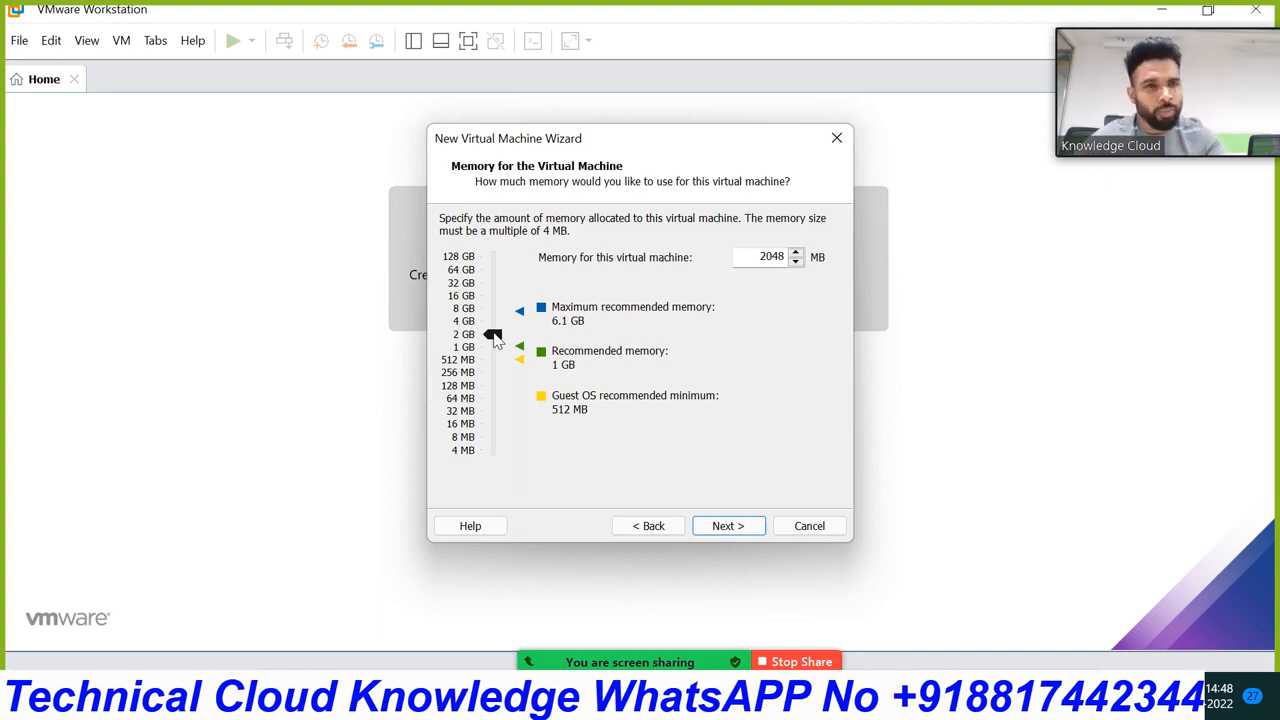
{"action": "left_click", "coordinate": [724, 528]}
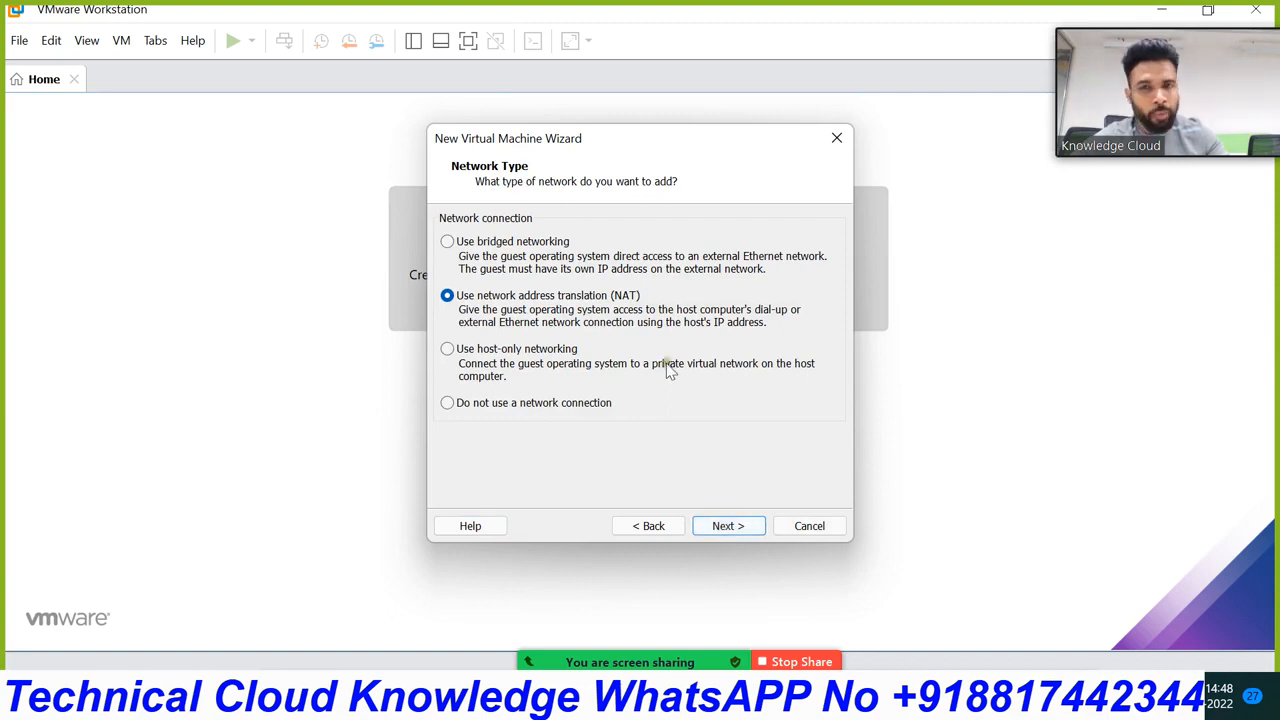
Step: Keep NAT networking, LSI Logic controller, and a new 20 GB NVMe disk with default file name
{"action": "left_click", "coordinate": [748, 526]}
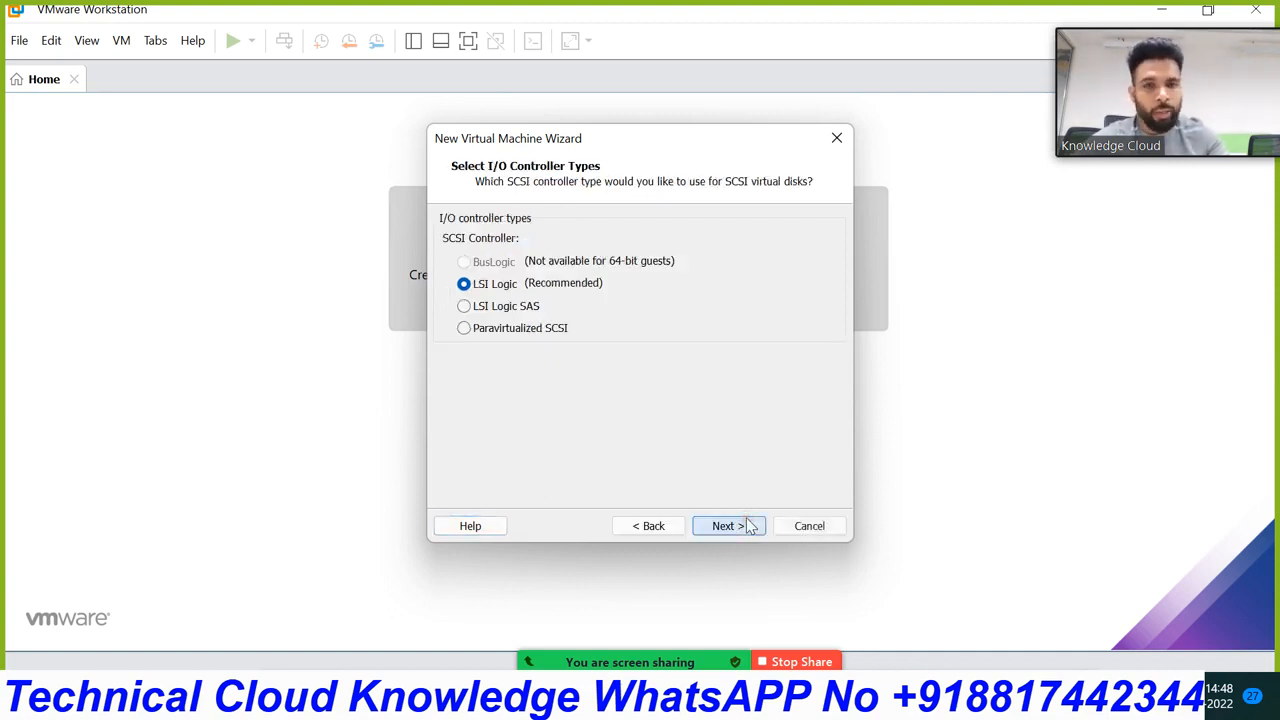
{"action": "left_click", "coordinate": [748, 526]}
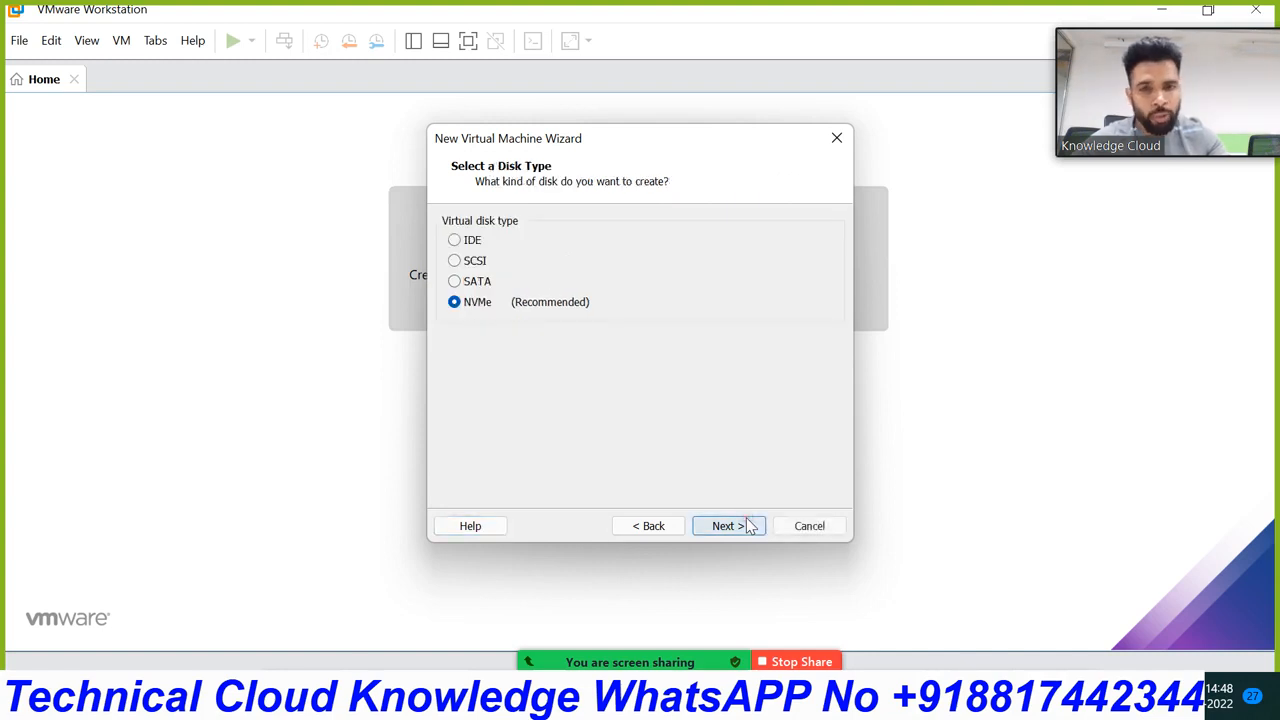
{"action": "left_click", "coordinate": [750, 527]}
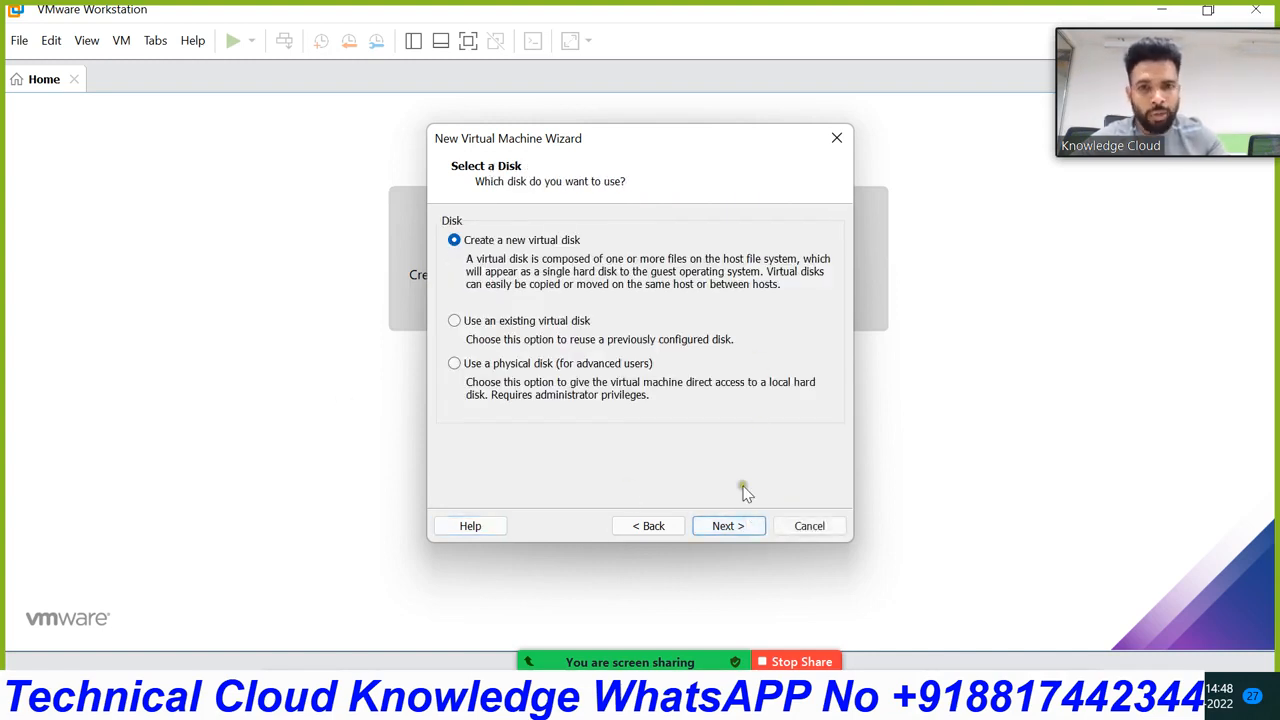
{"action": "left_click", "coordinate": [738, 526]}
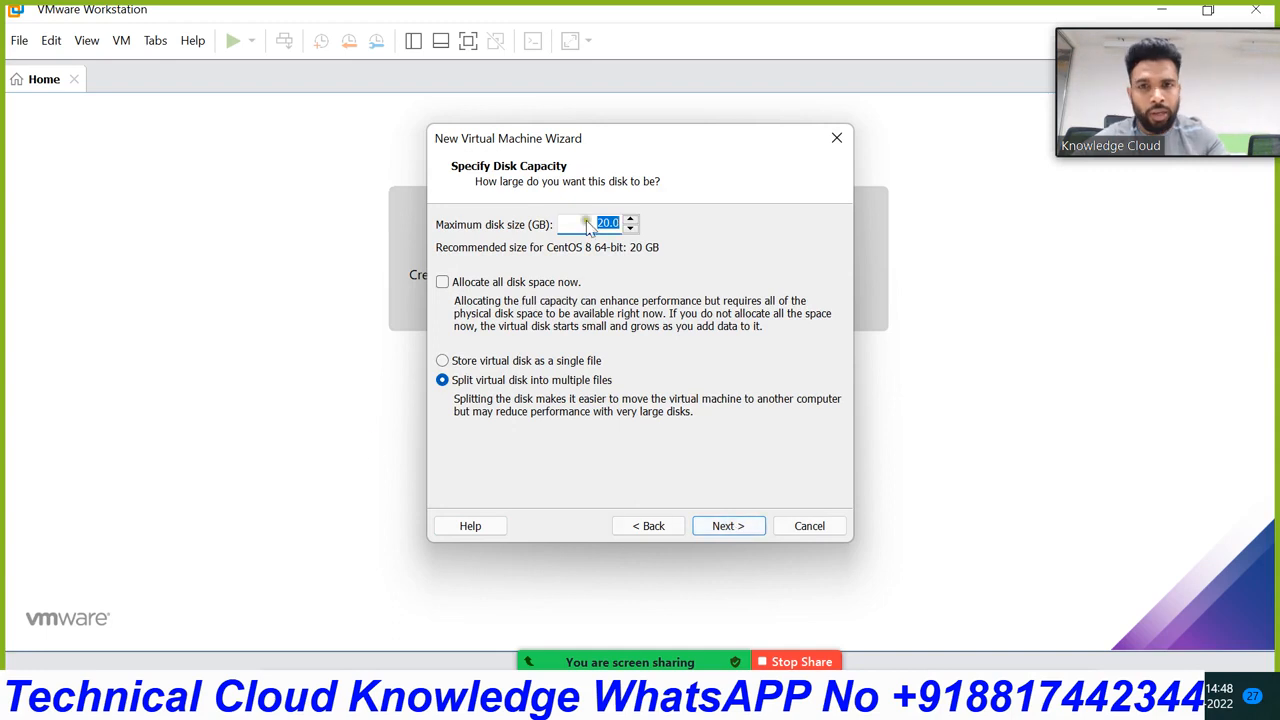
{"action": "left_click", "coordinate": [740, 526]}
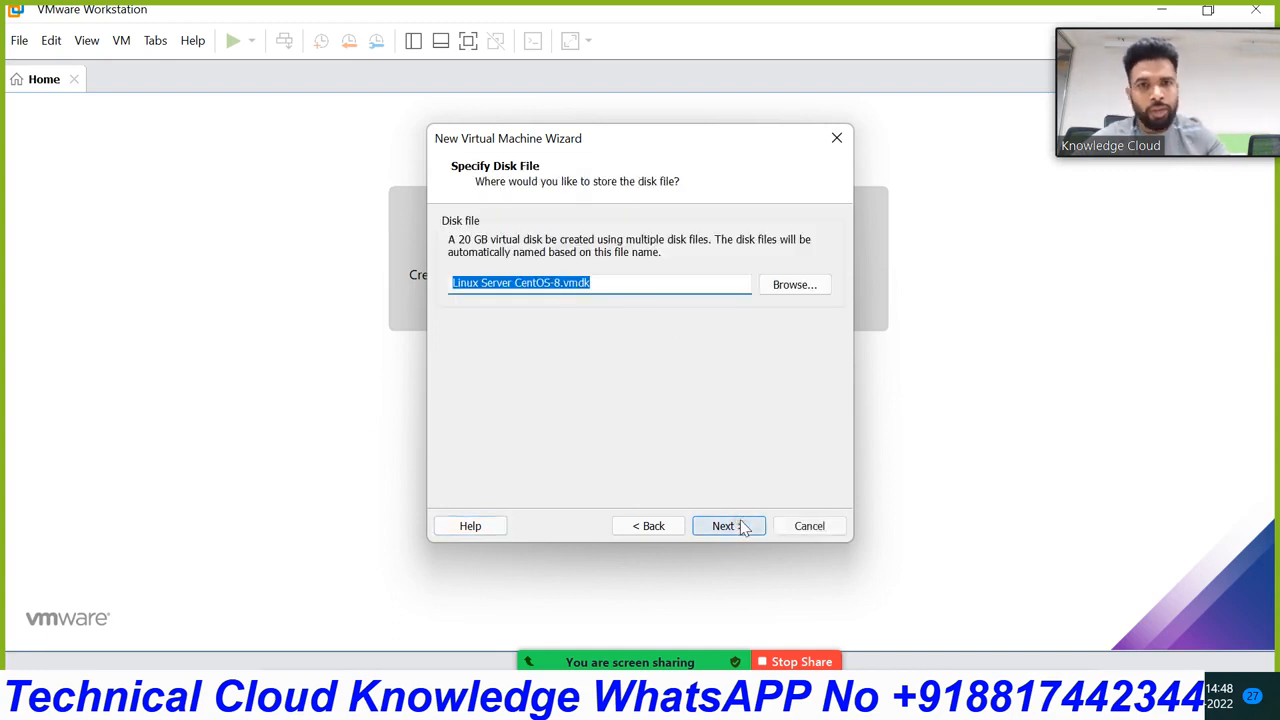
{"action": "left_click", "coordinate": [742, 527]}
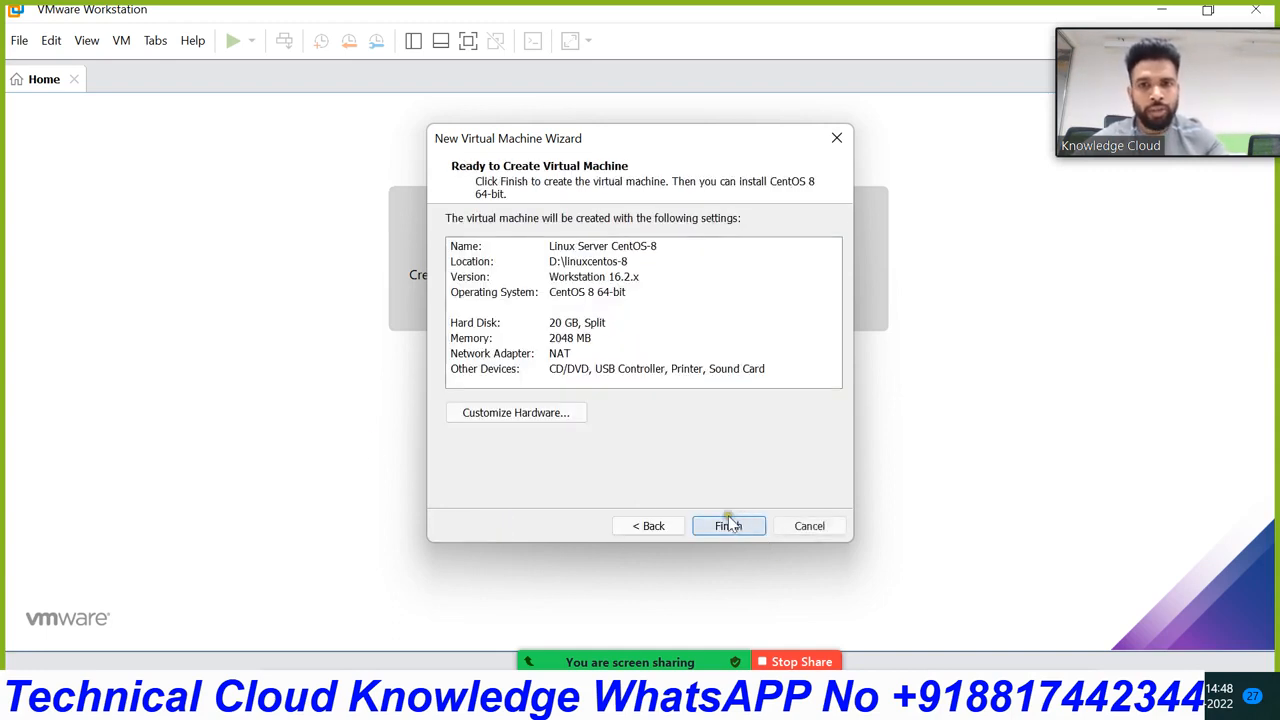
Step: Finish creating the machine and point its CD/DVD drive to the Desktop's CentOS-8-x86_64-1905-dvd1 ISO
{"action": "left_click", "coordinate": [736, 522]}
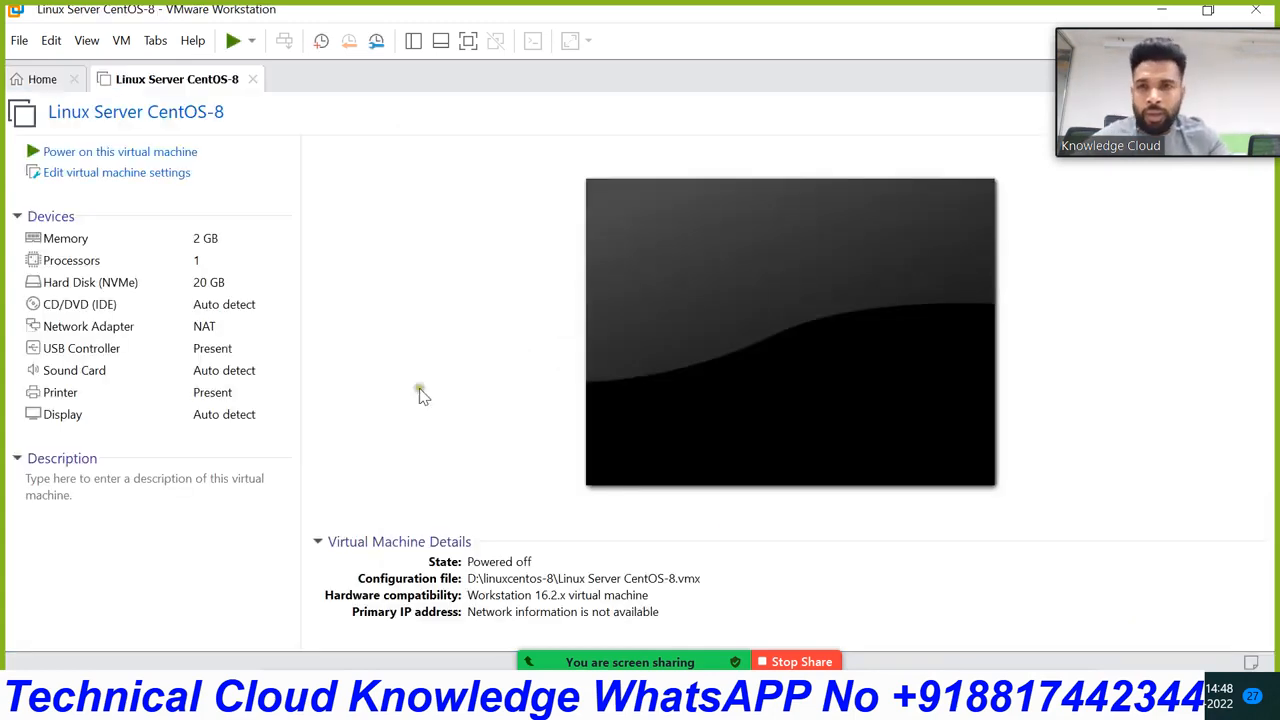
{"action": "left_click", "coordinate": [110, 172]}
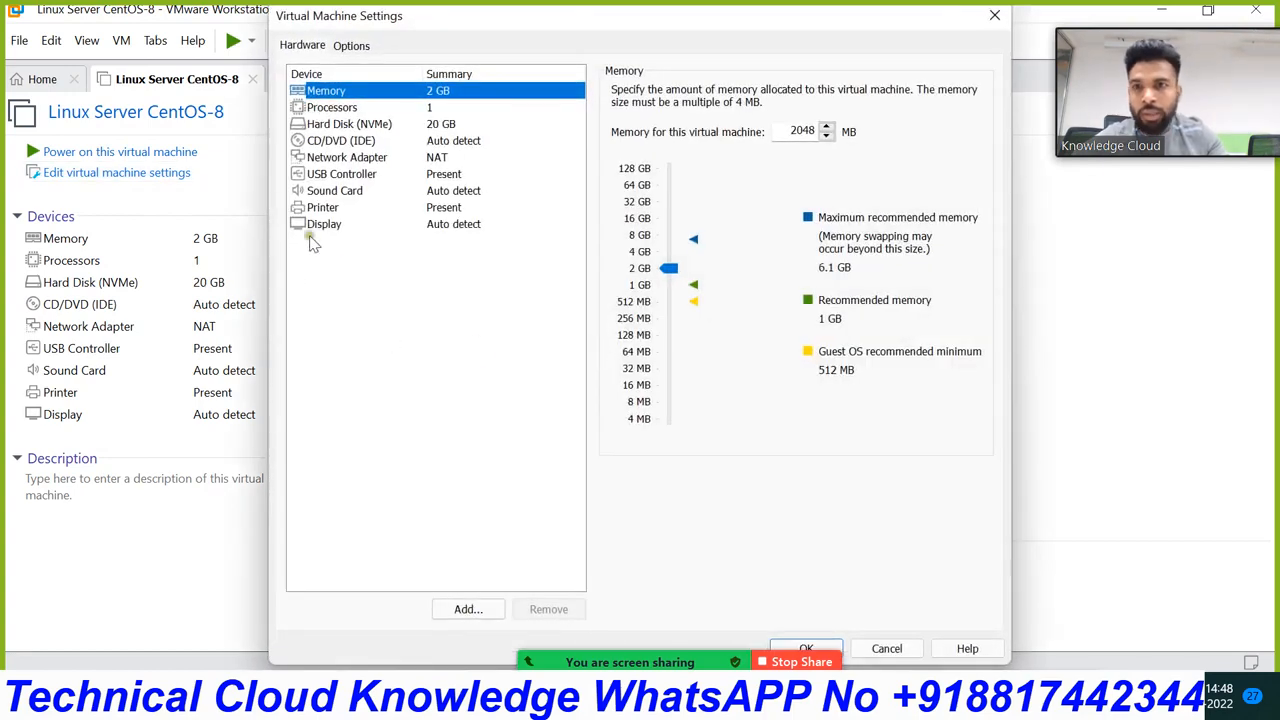
{"action": "left_click", "coordinate": [346, 141]}
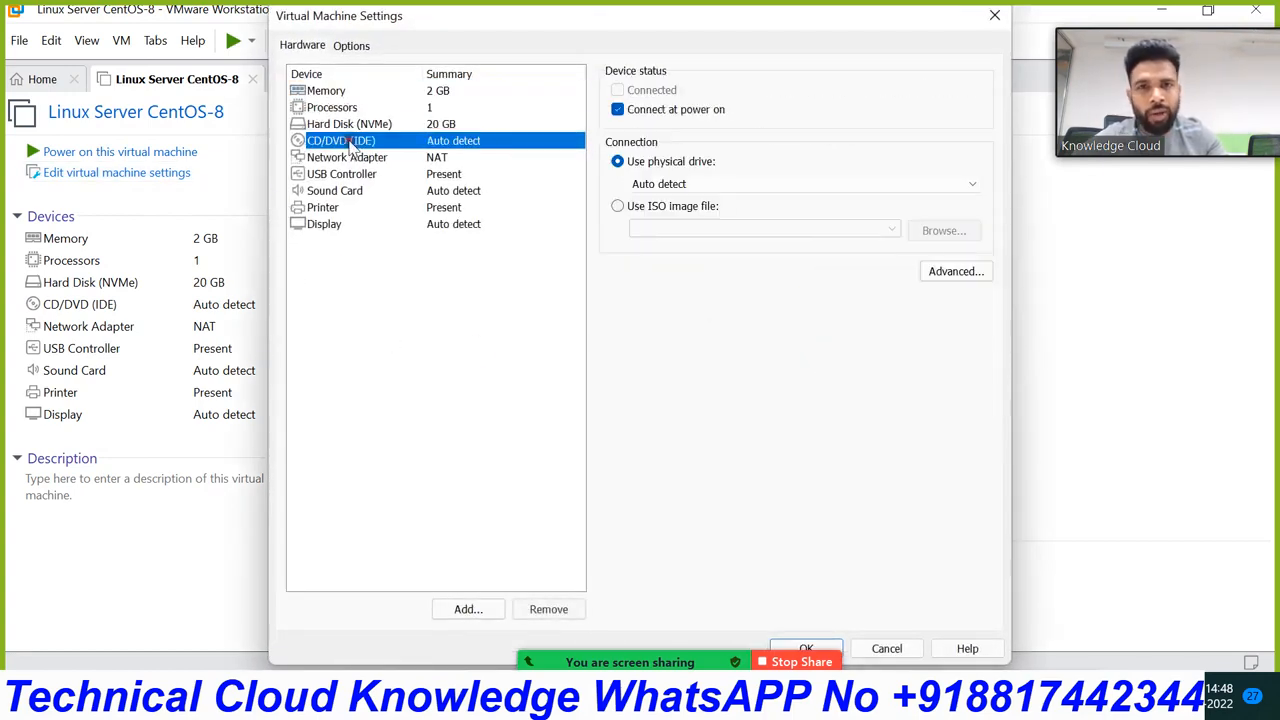
{"action": "left_click", "coordinate": [618, 206]}
{"action": "left_click", "coordinate": [926, 231]}
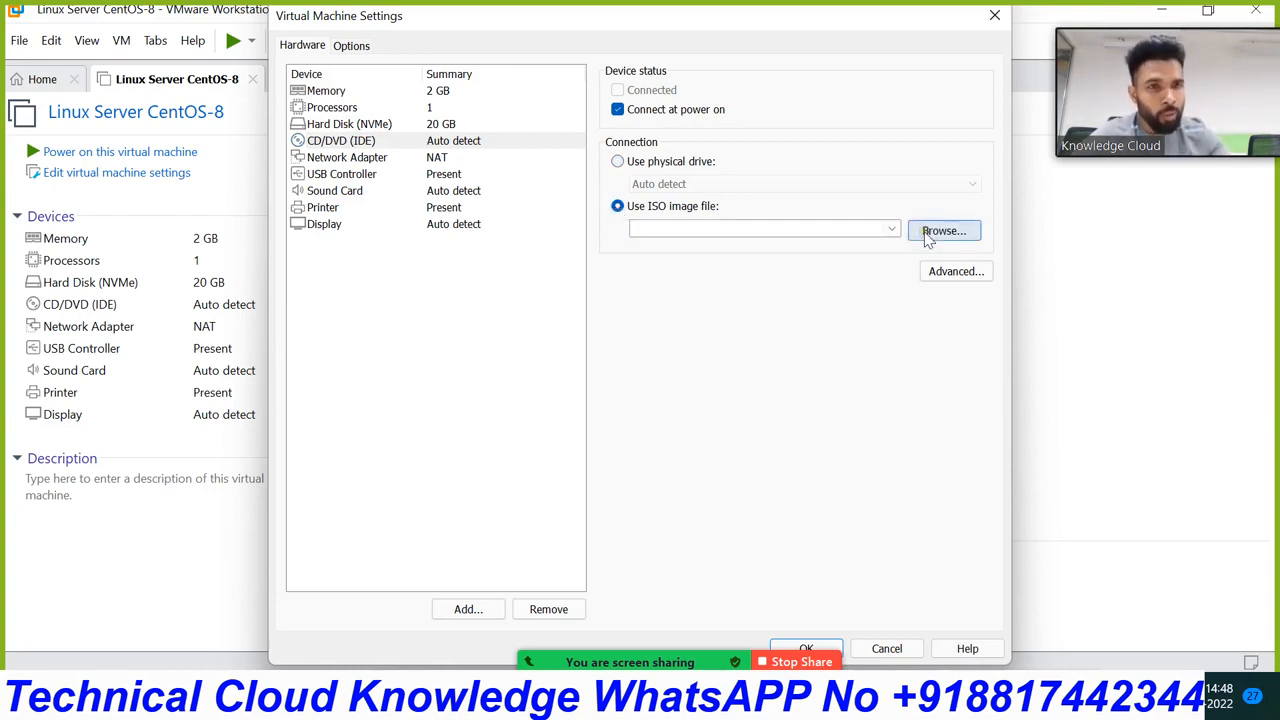
{"action": "left_click", "coordinate": [943, 231]}
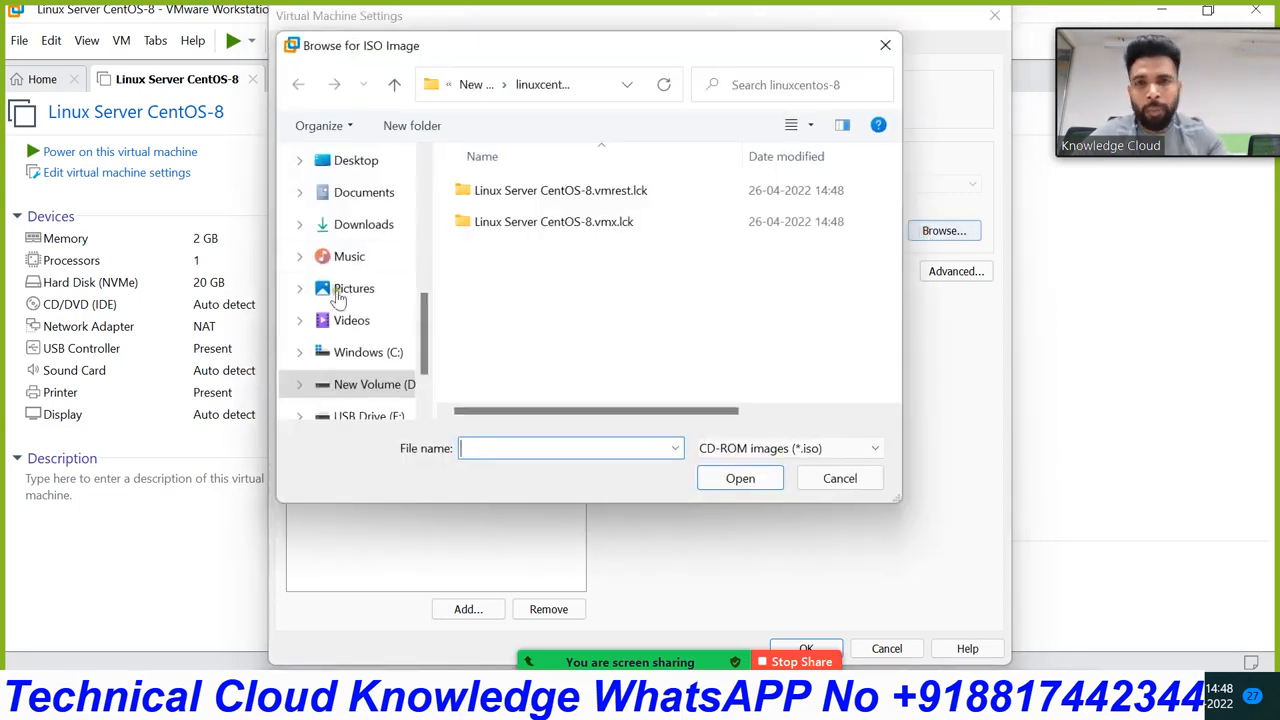
{"action": "left_click", "coordinate": [519, 279]}
{"action": "left_click", "coordinate": [362, 163]}
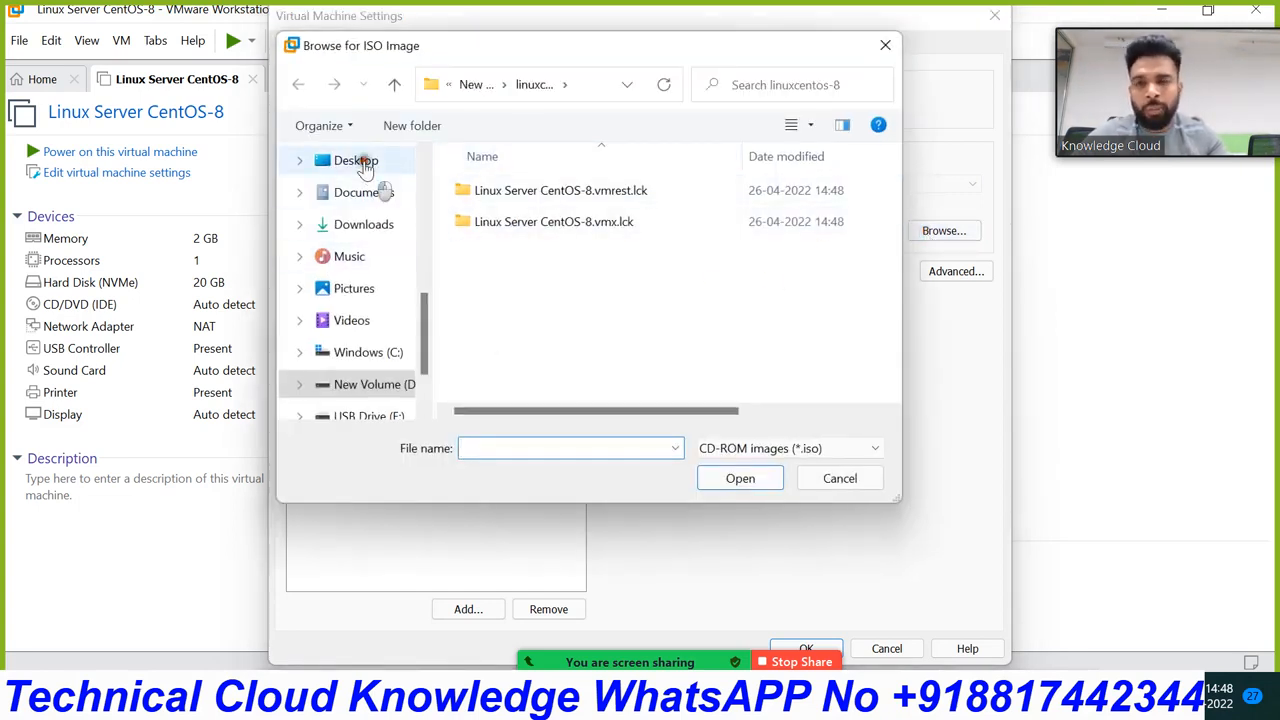
{"action": "double_click", "coordinate": [842, 326]}
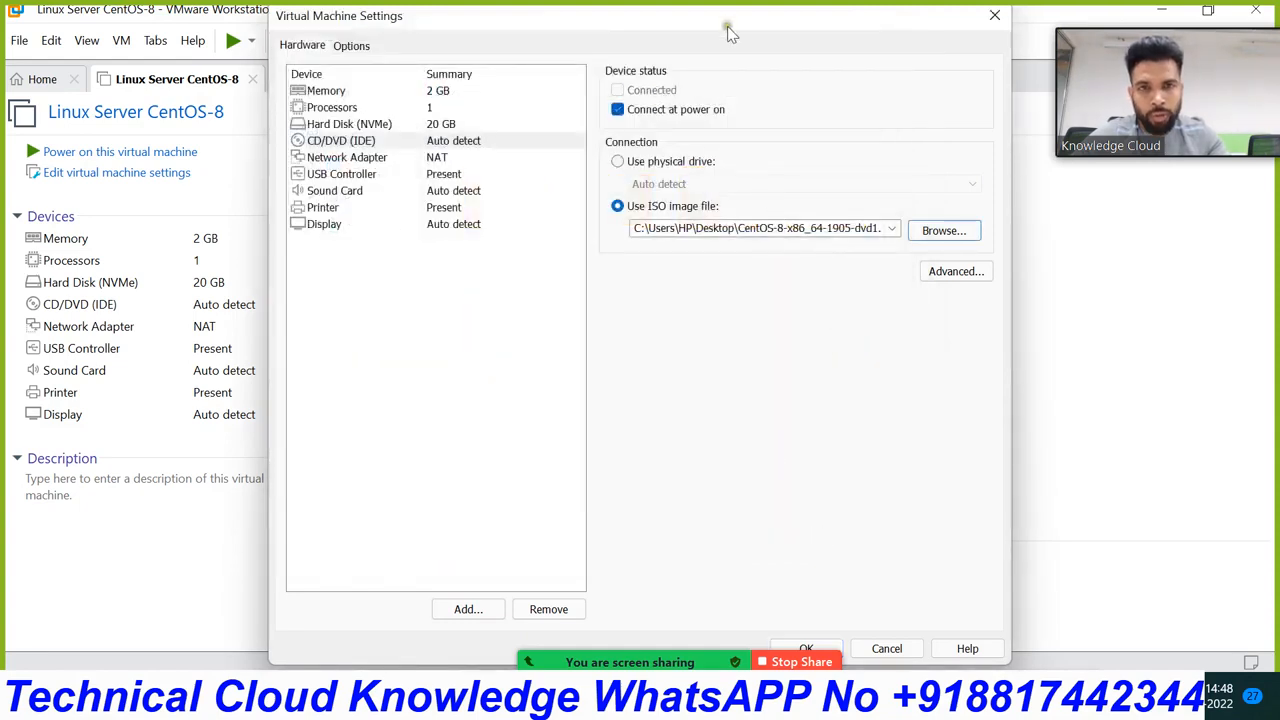
{"action": "left_click_drag", "start_coordinate": [719, 16], "coordinate": [797, 16]}
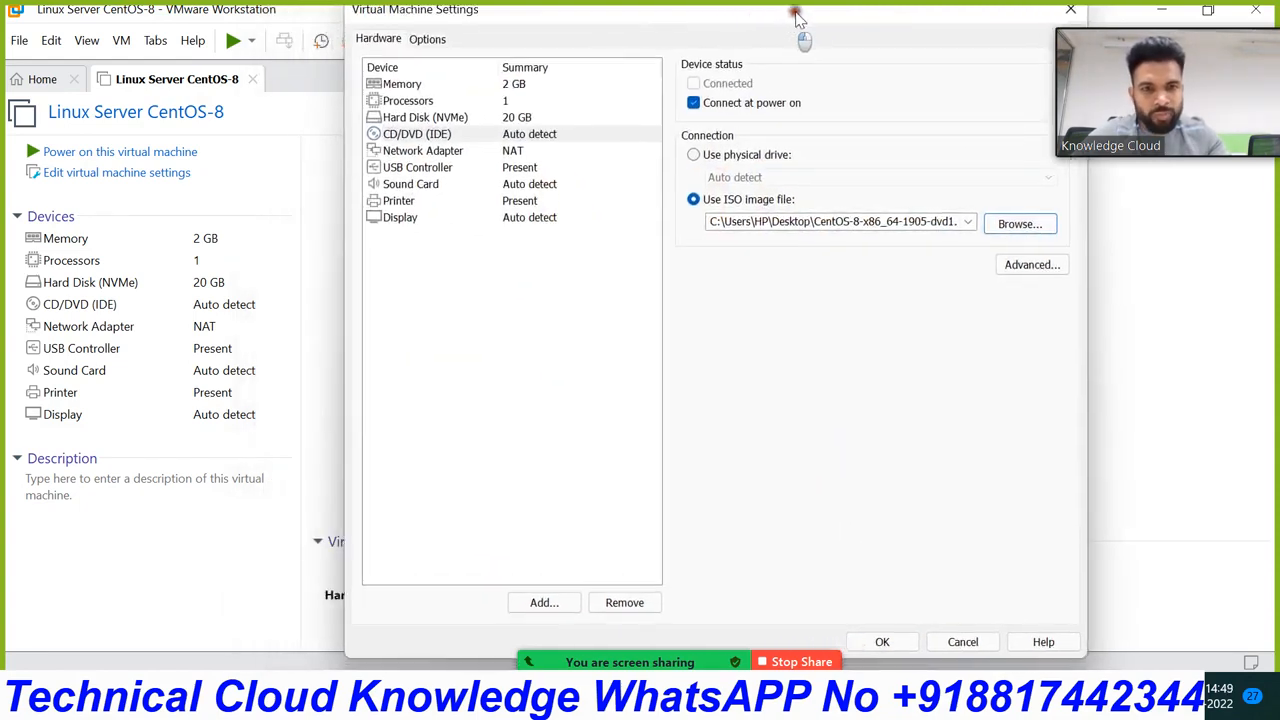
{"action": "left_click", "coordinate": [906, 652]}
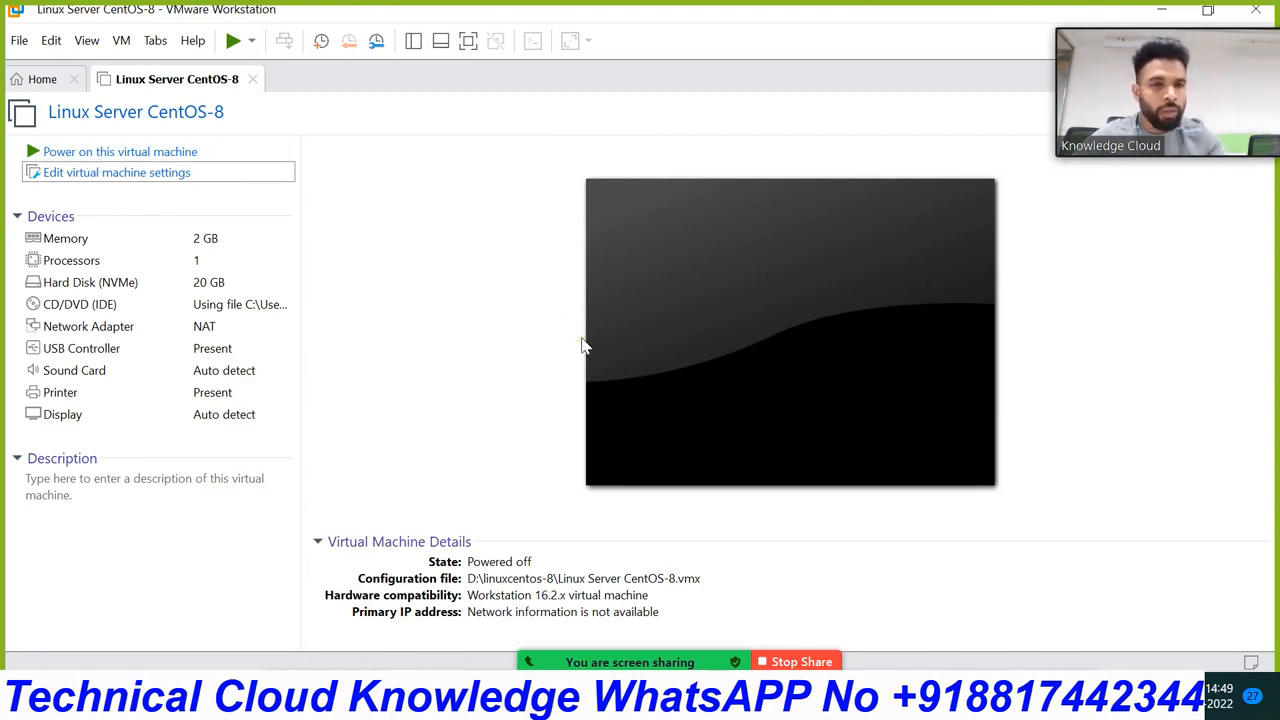
Step: Switch between the Paint network diagram and the CentOS-8 VM window, ending with VMware maximized
{"action": "mouse_move", "coordinate": [955, 697]}
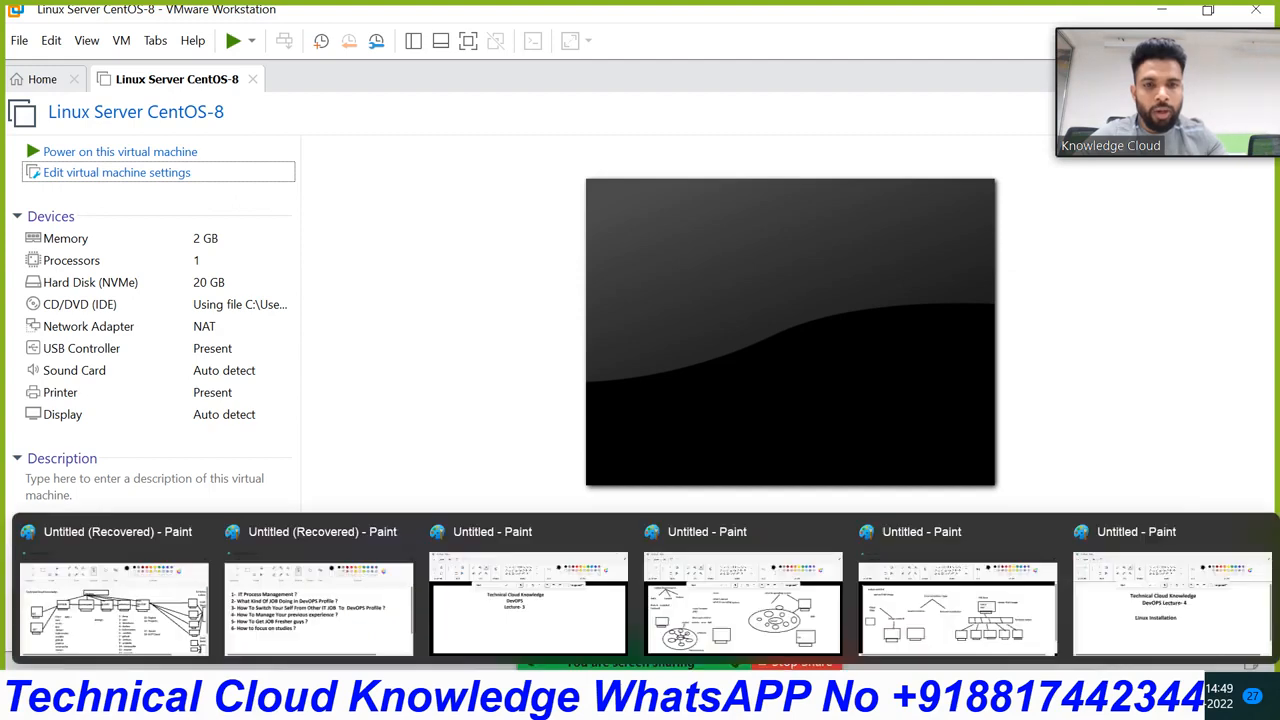
{"action": "left_click", "coordinate": [972, 616]}
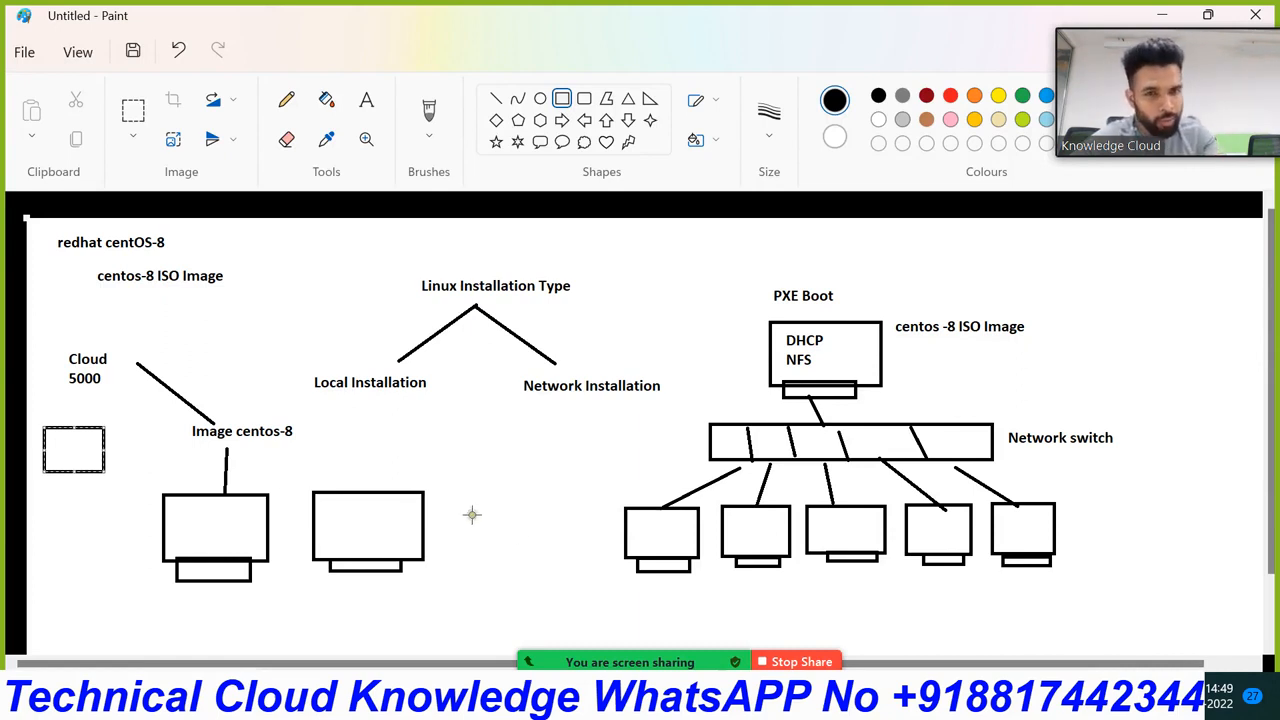
{"action": "mouse_move", "coordinate": [882, 698]}
{"action": "mouse_move", "coordinate": [930, 698]}
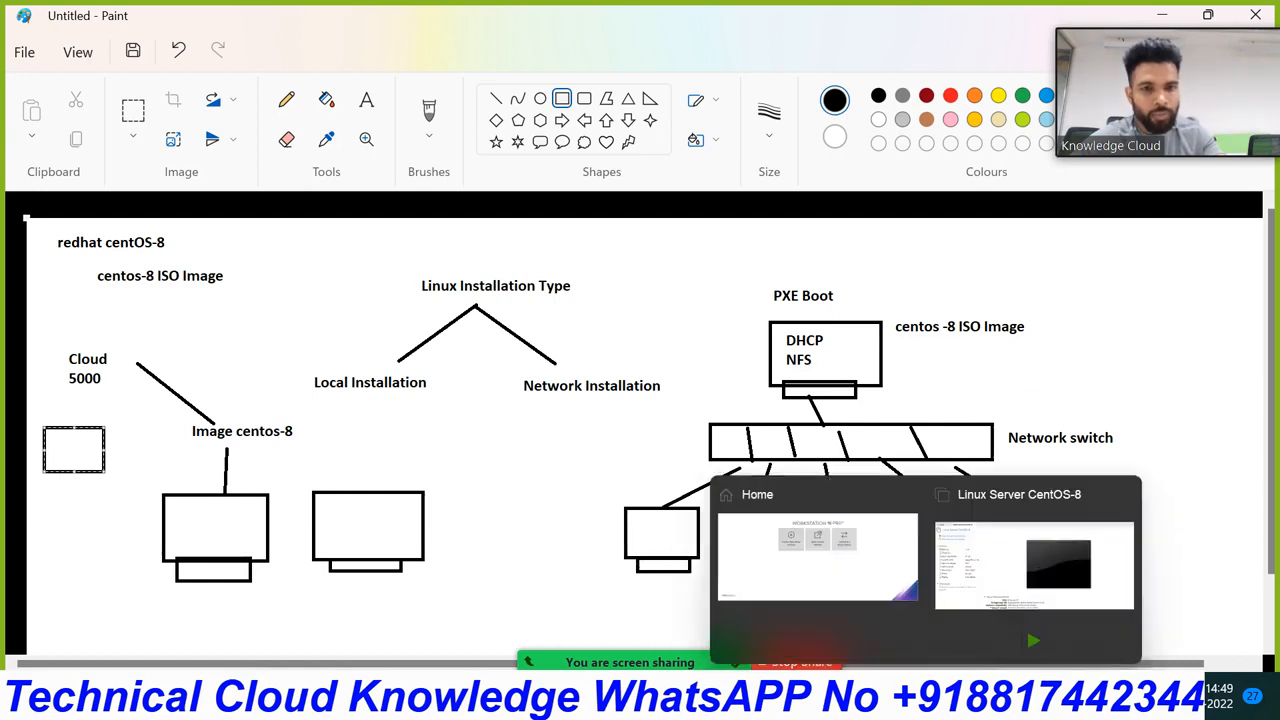
{"action": "left_click", "coordinate": [995, 590]}
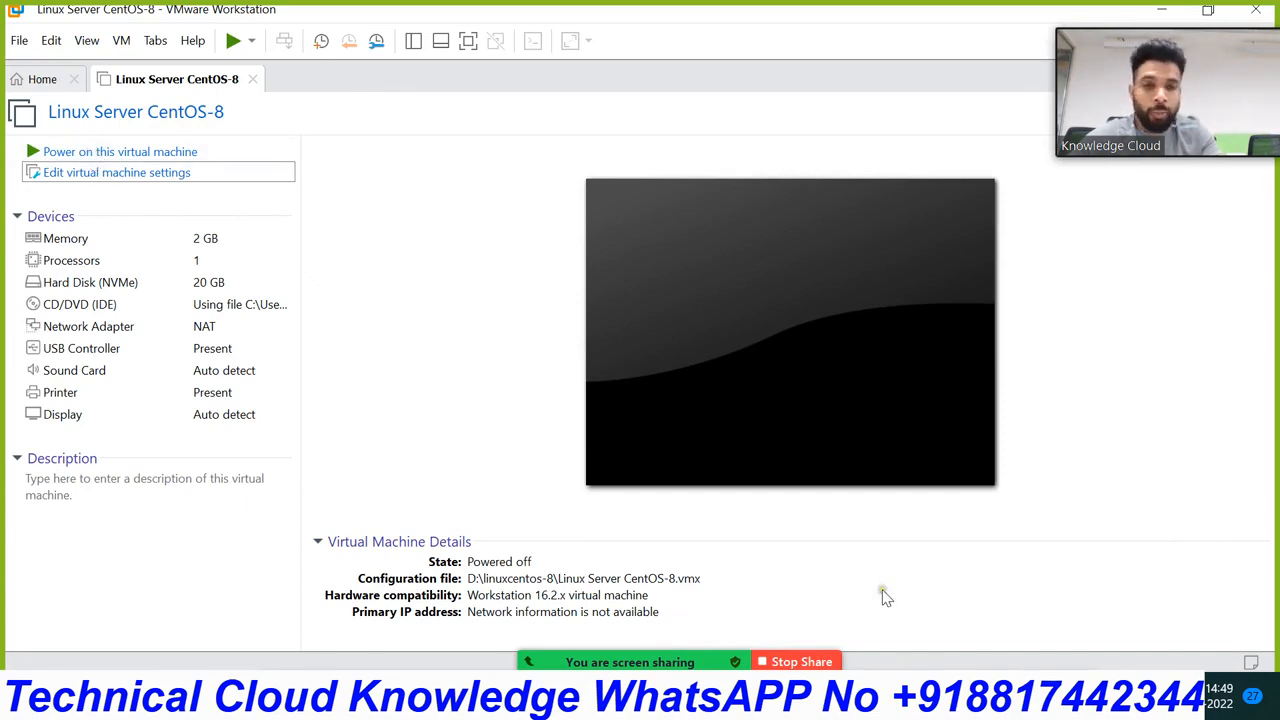
{"action": "mouse_move", "coordinate": [920, 700]}
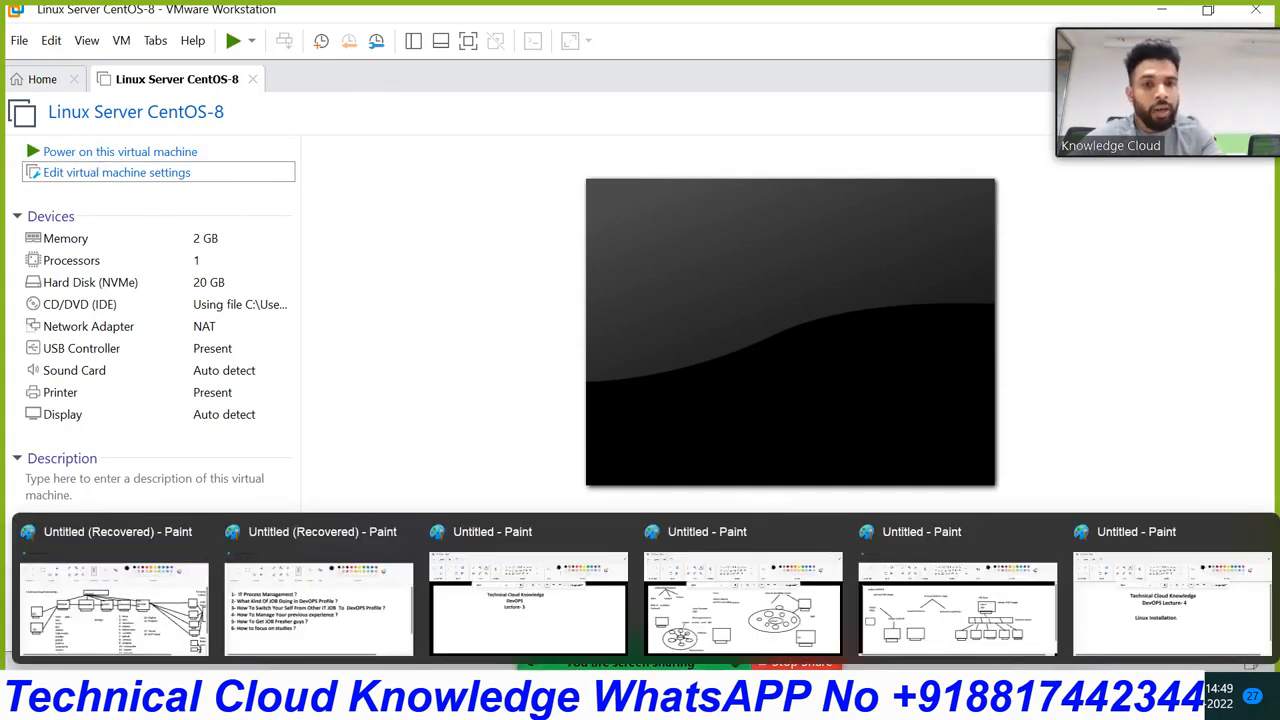
{"action": "left_click", "coordinate": [985, 600]}
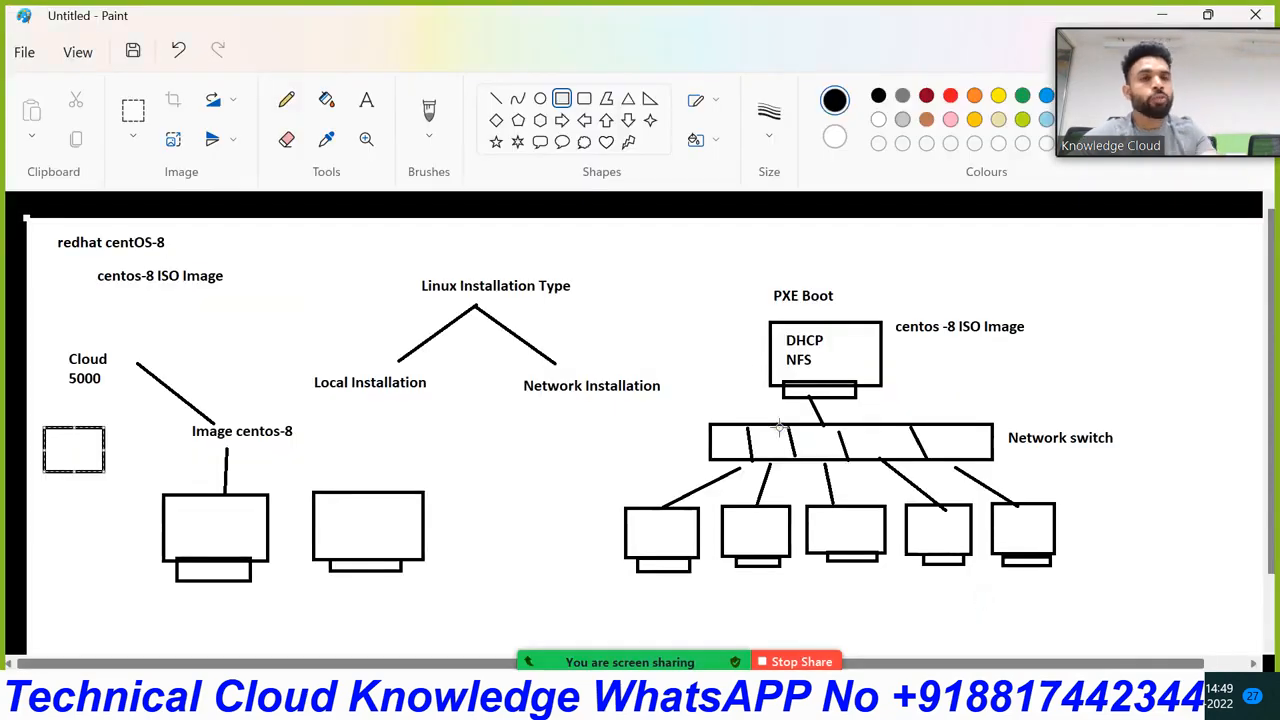
{"action": "mouse_move", "coordinate": [920, 700]}
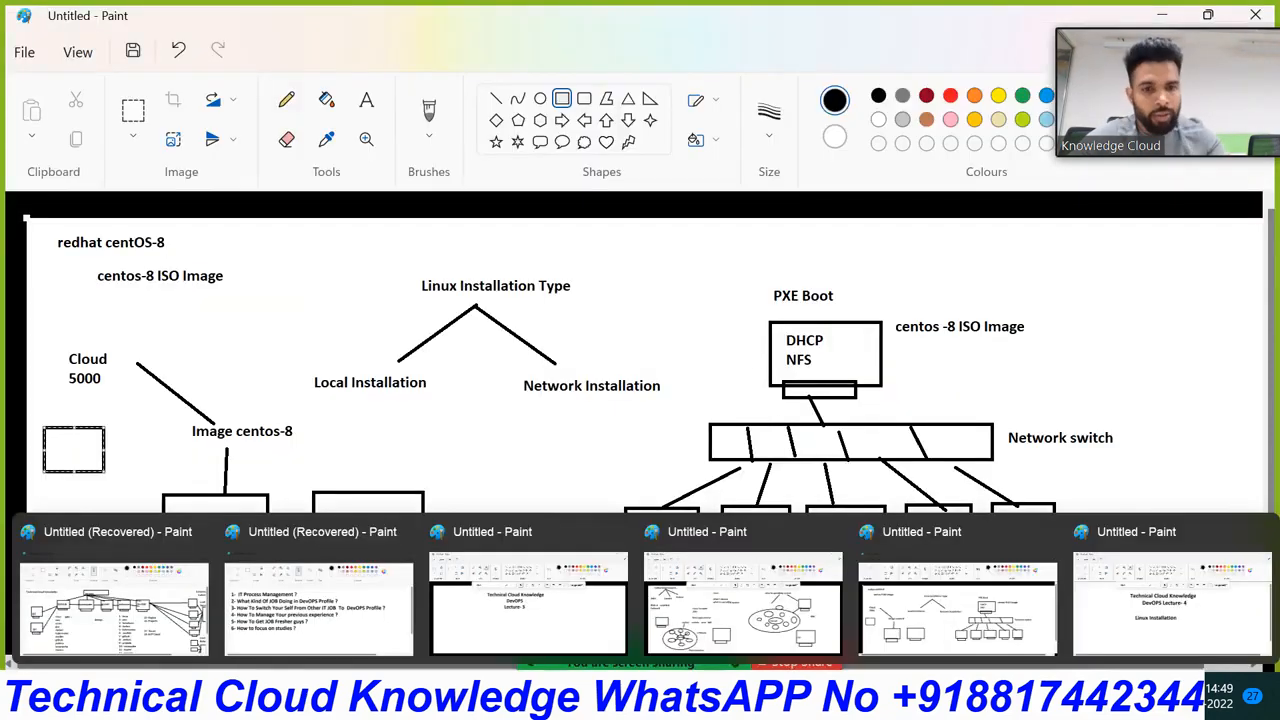
{"action": "mouse_move", "coordinate": [960, 705]}
{"action": "left_click", "coordinate": [980, 595]}
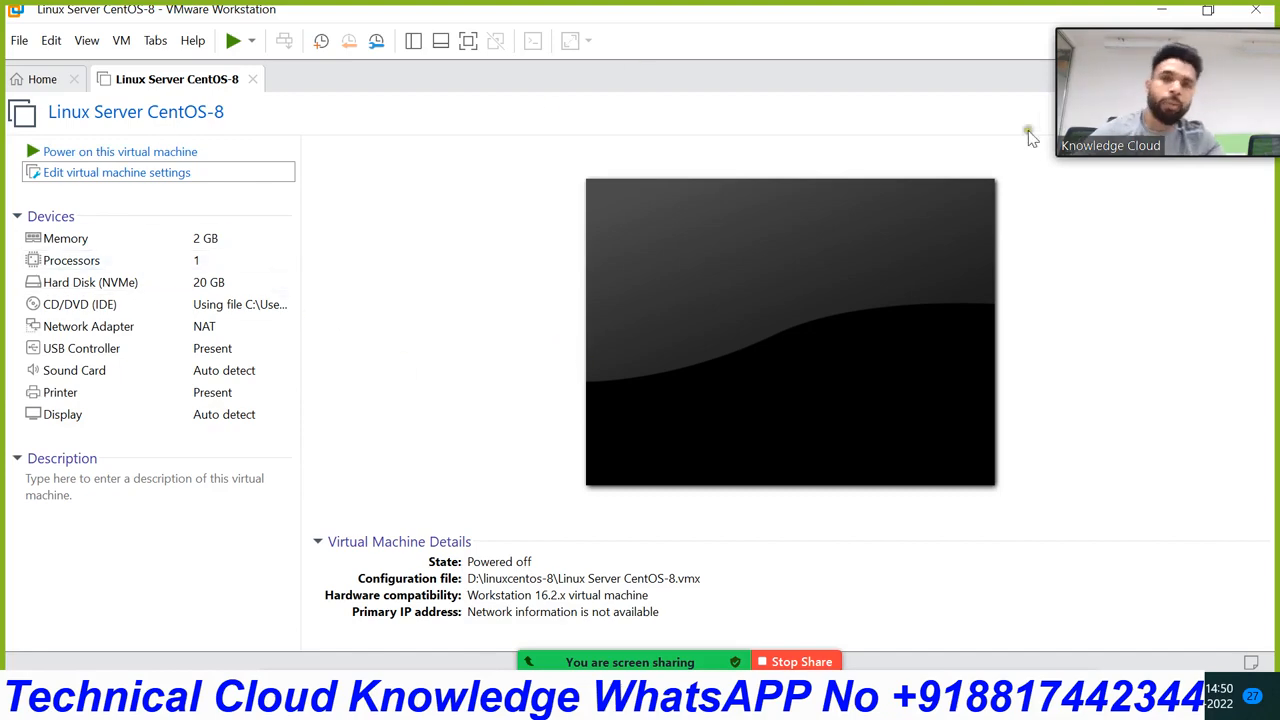
{"action": "mouse_move", "coordinate": [757, 12]}
{"action": "left_mouse_down"}
{"action": "mouse_move", "coordinate": [740, 22]}
{"action": "mouse_move", "coordinate": [704, 135]}
{"action": "mouse_move", "coordinate": [684, 128]}
{"action": "left_mouse_up"}
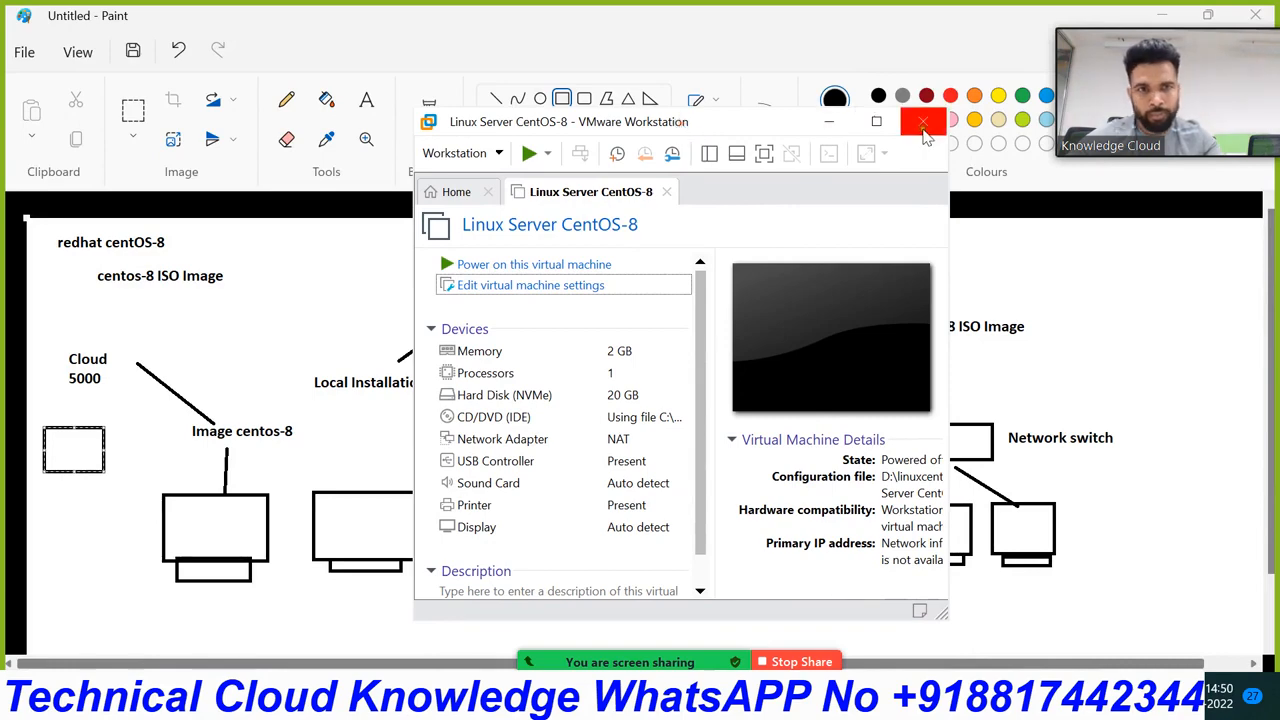
{"action": "left_click", "coordinate": [877, 121]}
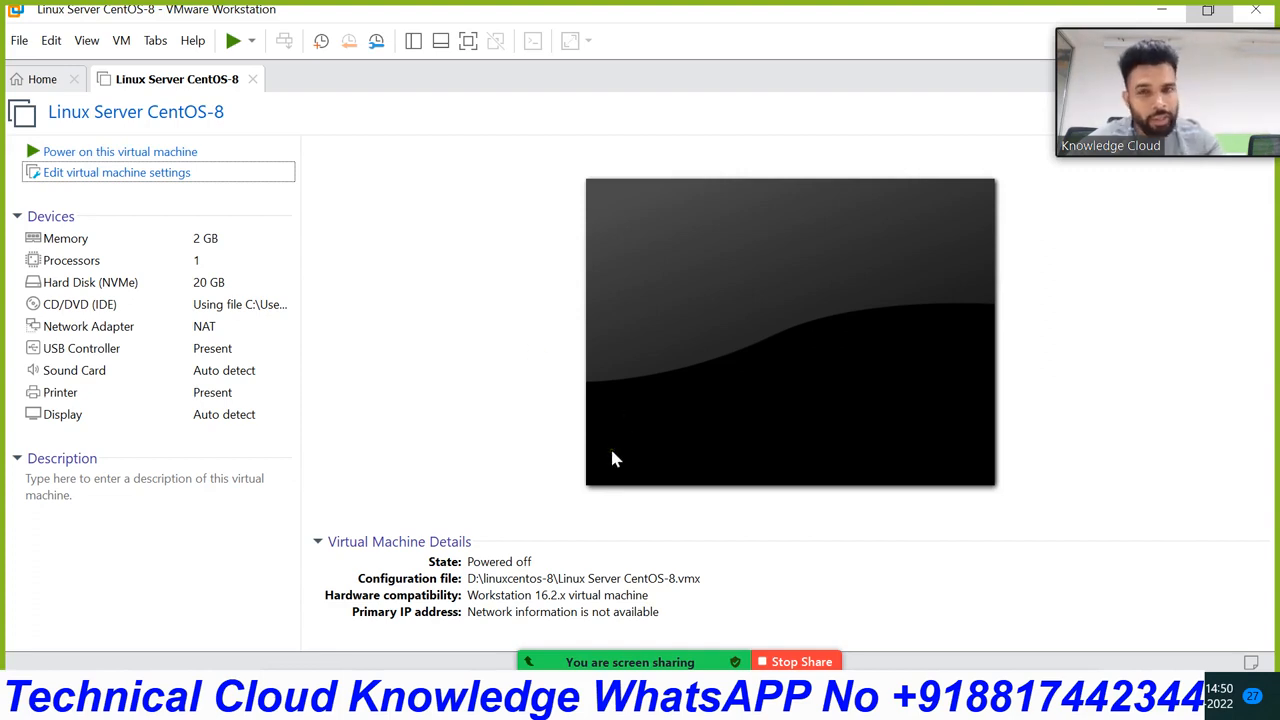
Step: Power on the Linux Server CentOS-8 VM to reach the CentOS Linux 8.0.1905 install menu
{"action": "left_click", "coordinate": [479, 521]}
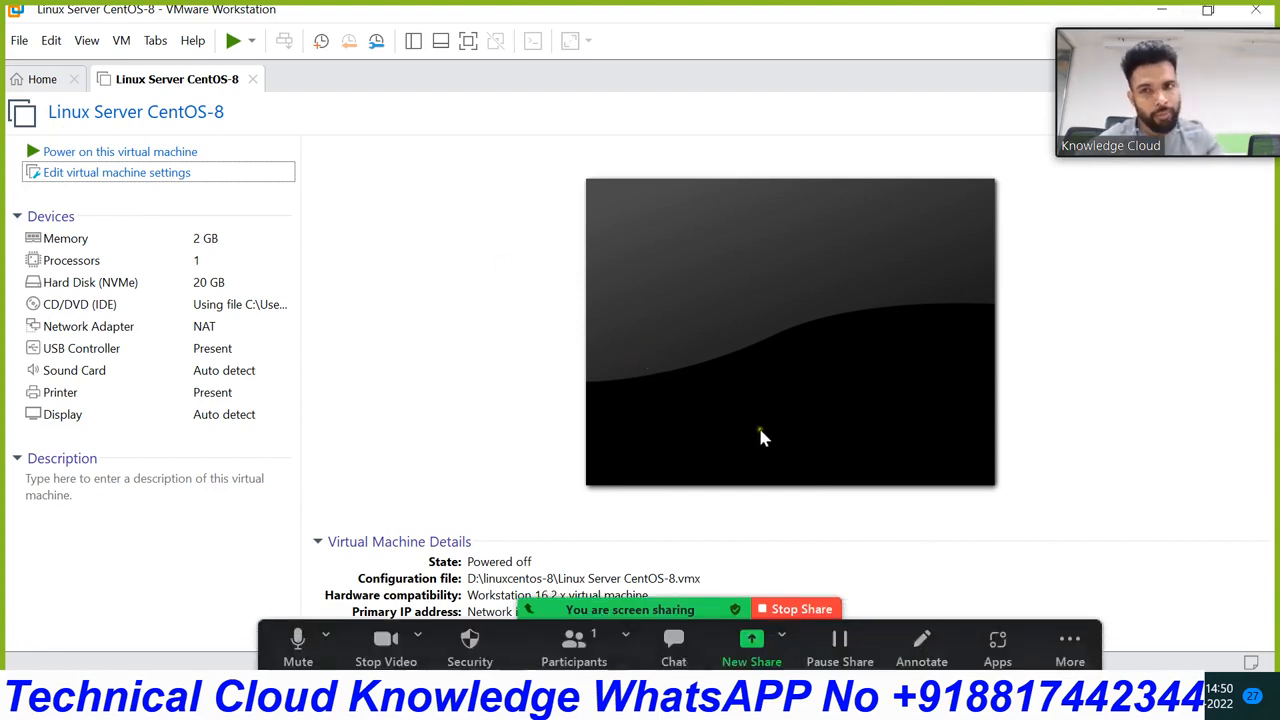
{"action": "left_click", "coordinate": [143, 148]}
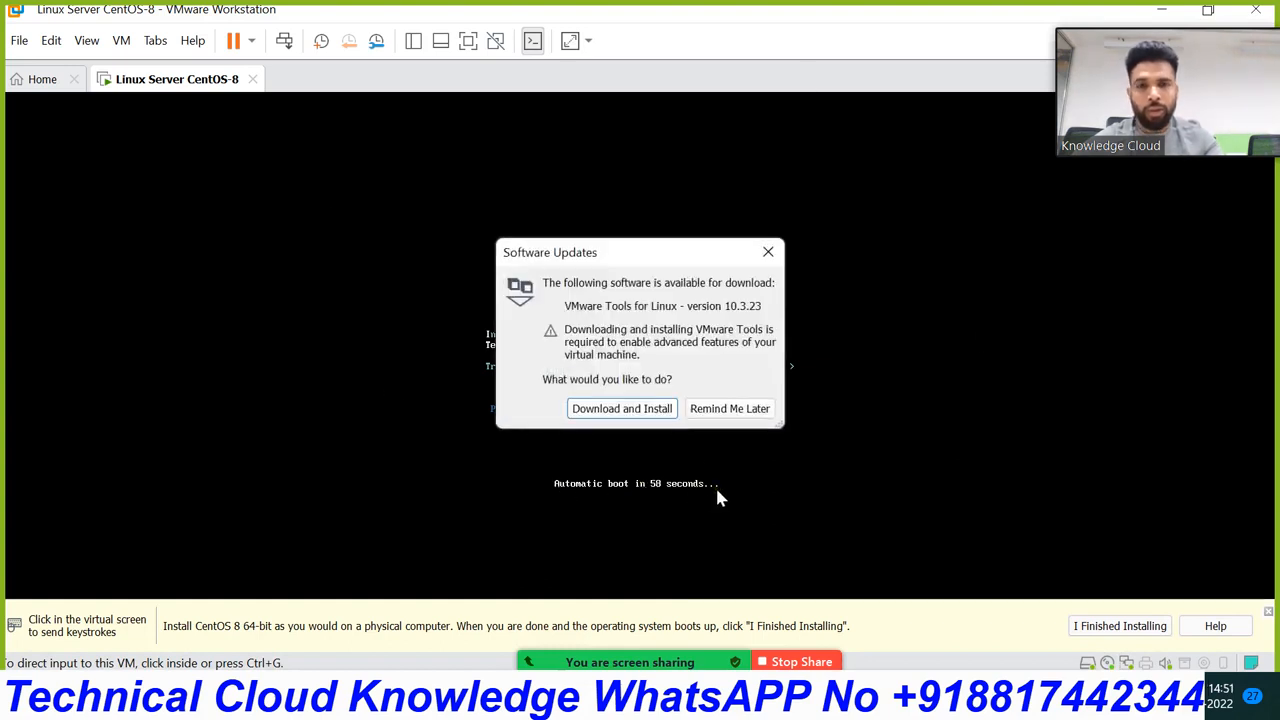
Step: Postpone the VMware Tools update and halt the automatic boot countdown inside the VM
{"action": "left_click", "coordinate": [746, 408]}
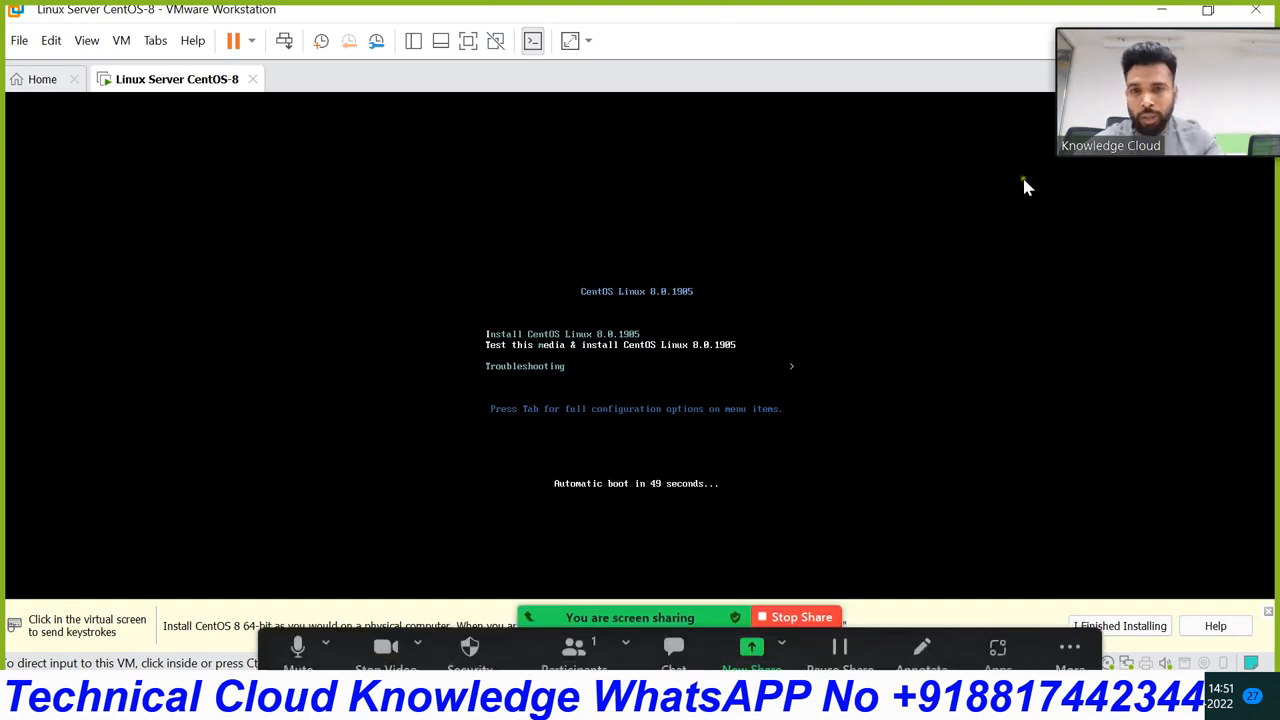
{"action": "left_click", "coordinate": [493, 262]}
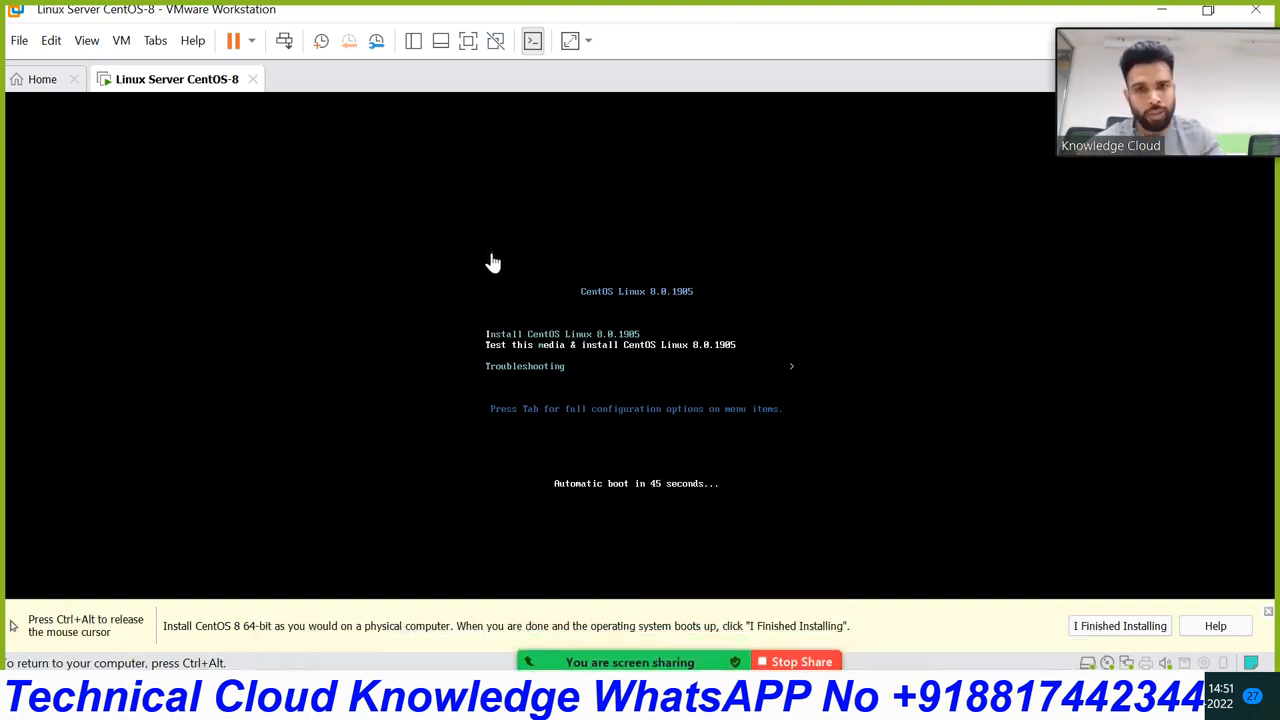
{"action": "key", "text": "Up"}
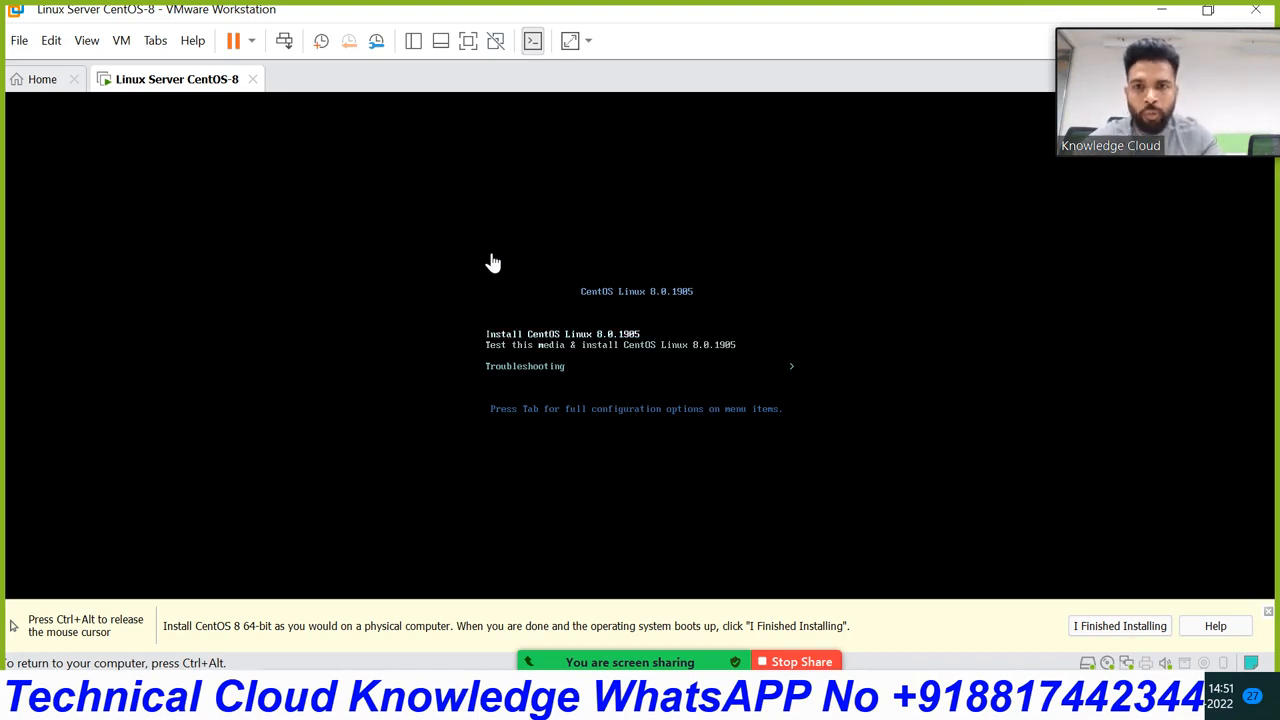
Step: Browse the Install, Test this media and Troubleshooting boot entries, ending on Install CentOS Linux
{"action": "key", "text": "Down"}
{"action": "key", "text": "Up"}
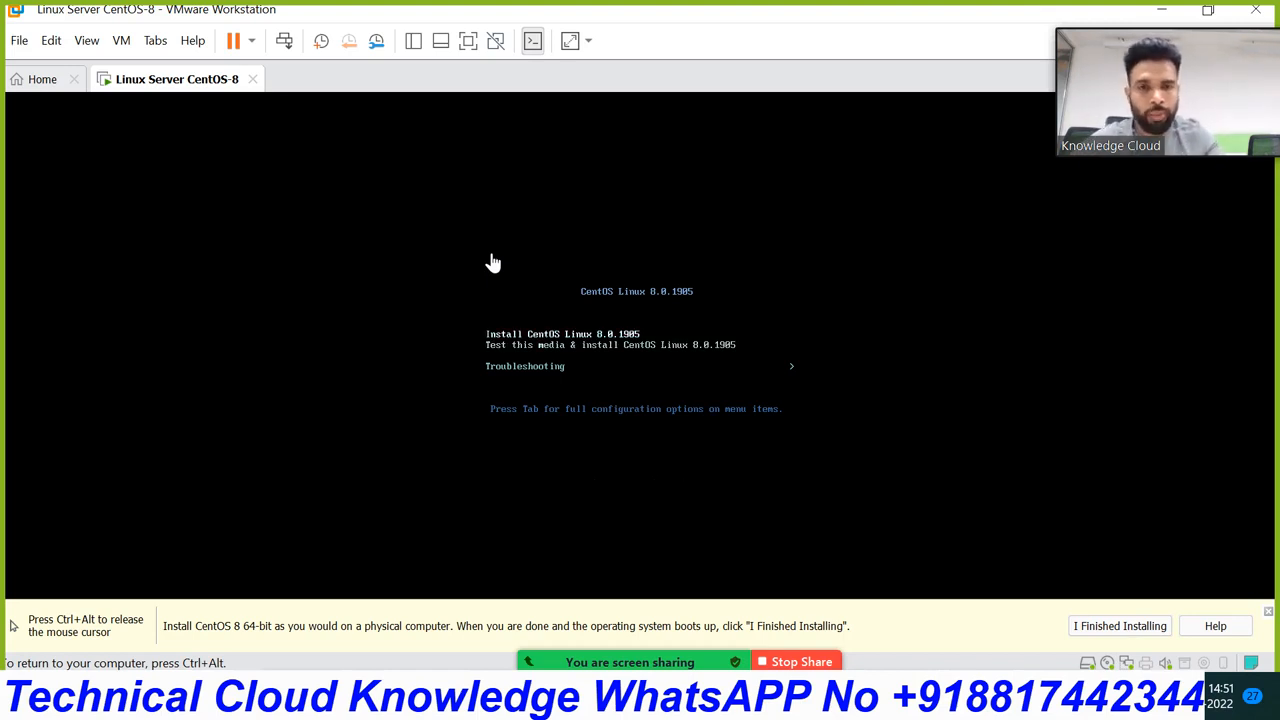
{"action": "key", "text": "Down"}
{"action": "key", "text": "Up"}
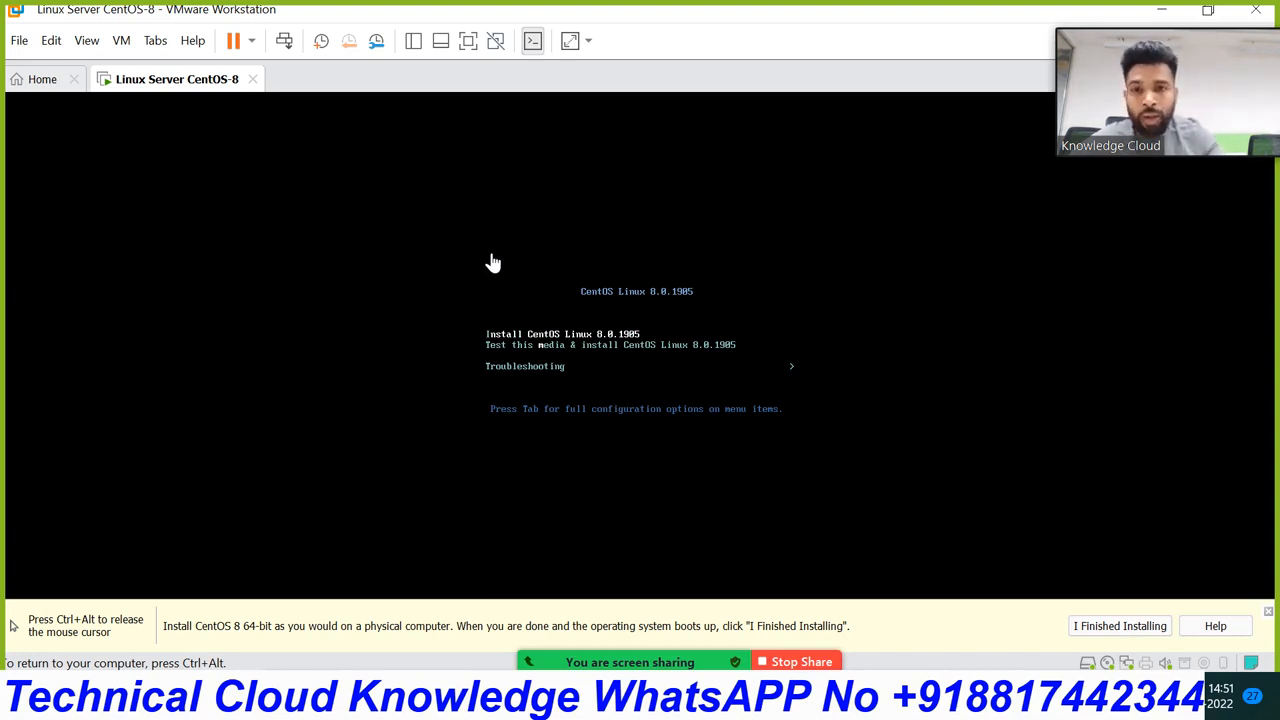
{"action": "key", "text": "Down"}
{"action": "key", "text": "Up"}
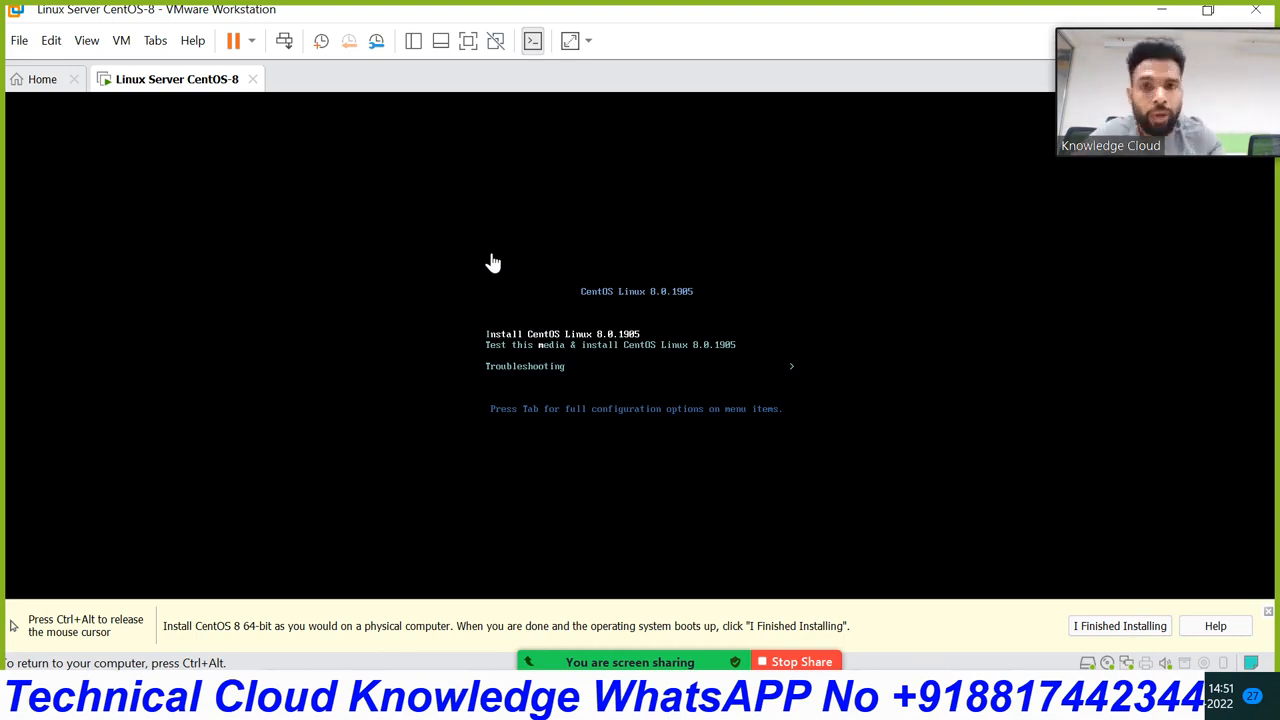
{"action": "key", "text": "Down"}
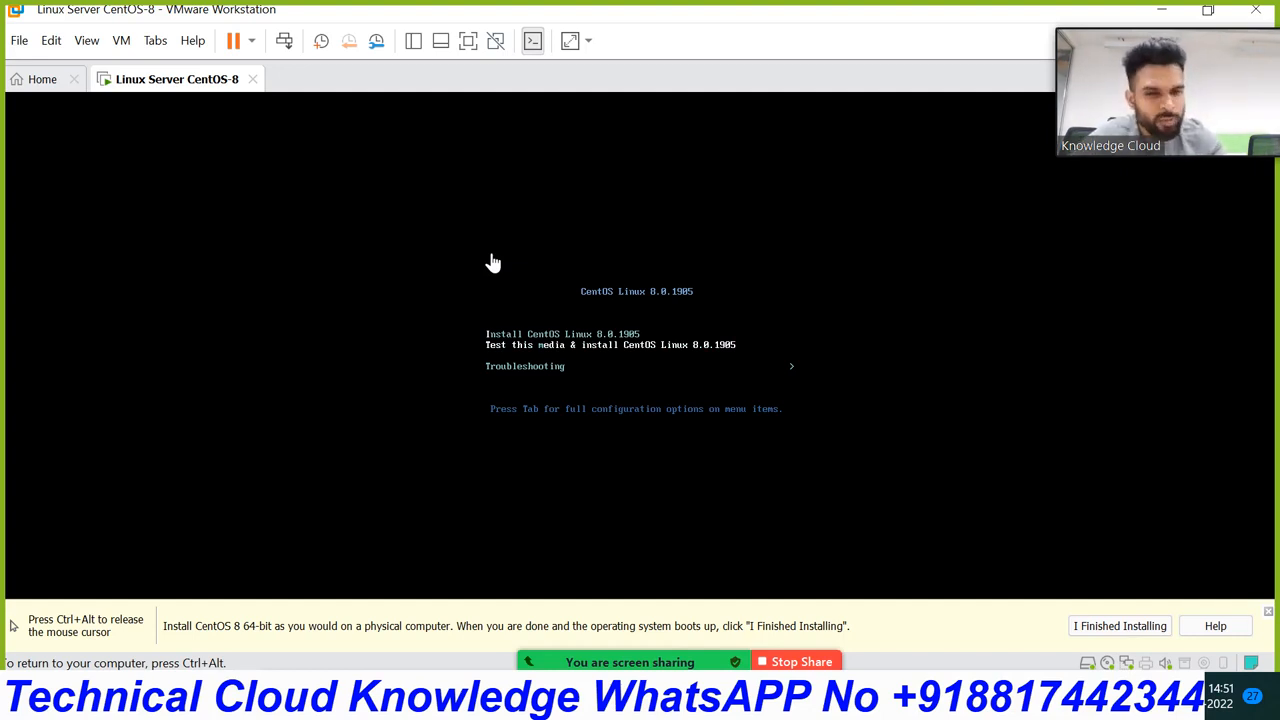
{"action": "key", "text": "Down"}
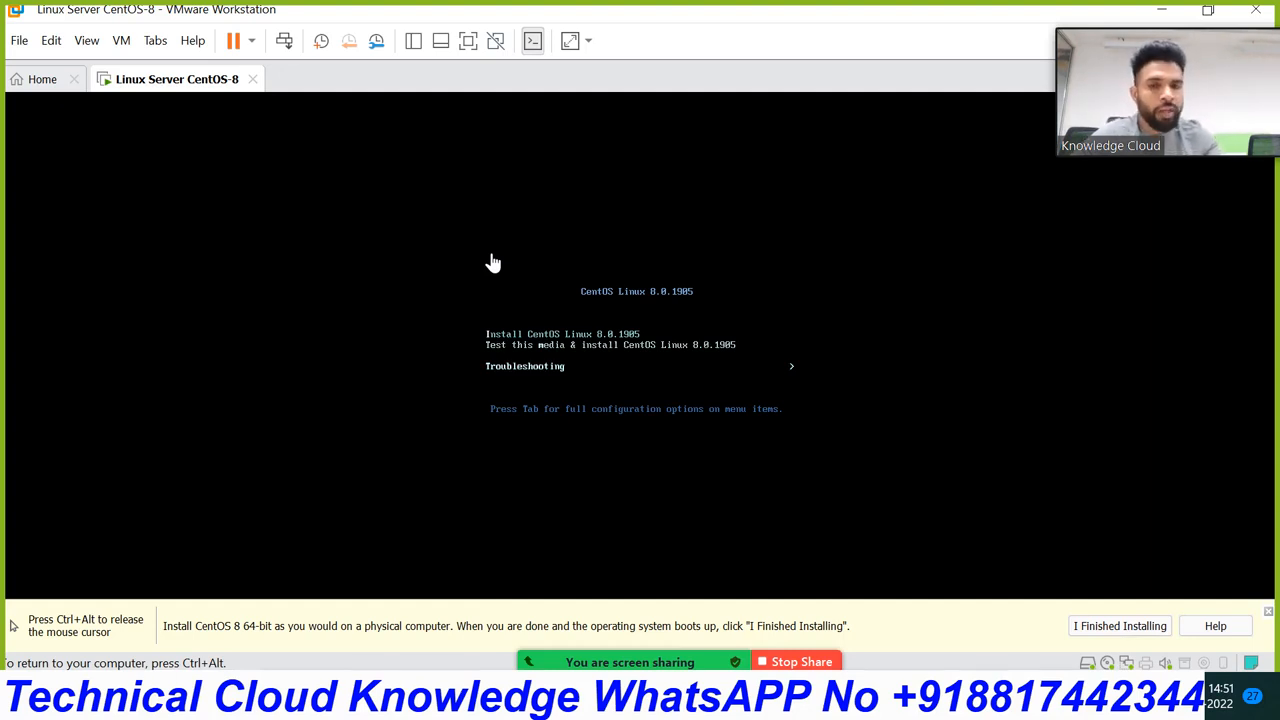
{"action": "key", "text": "Up"}
{"action": "key", "text": "Up"}
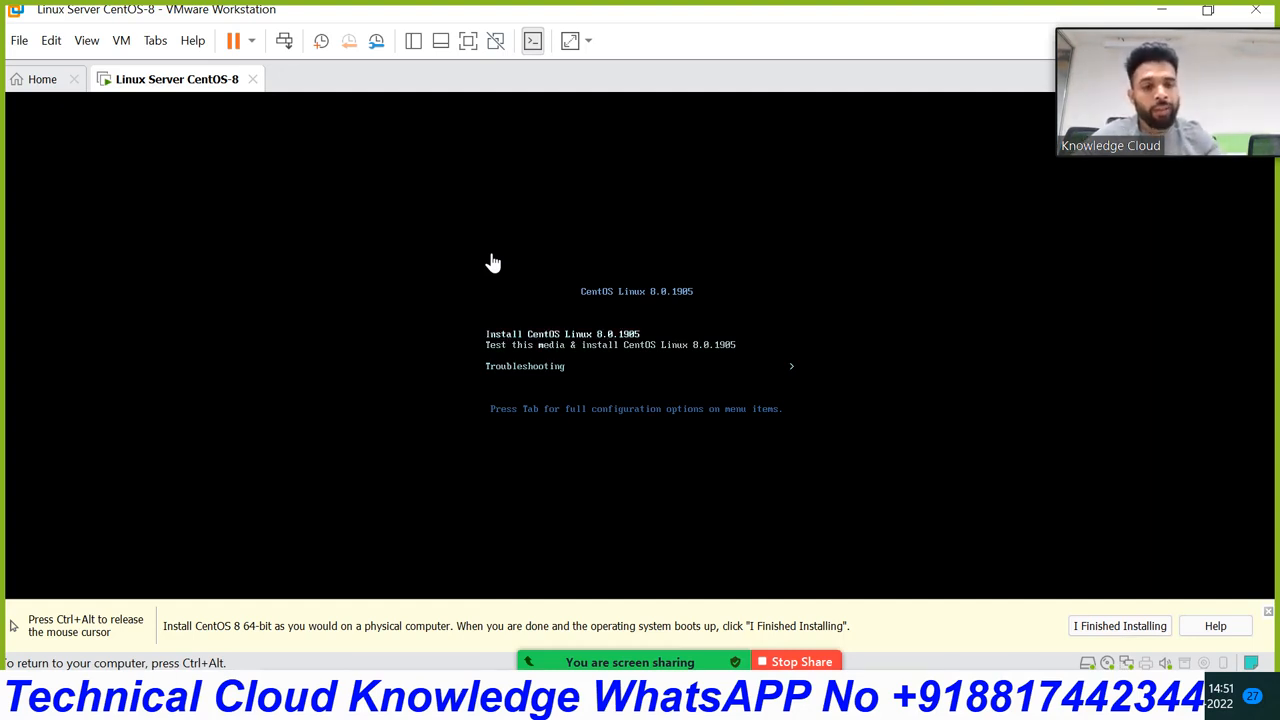
{"action": "key", "text": "Down"}
{"action": "key", "text": "Up"}
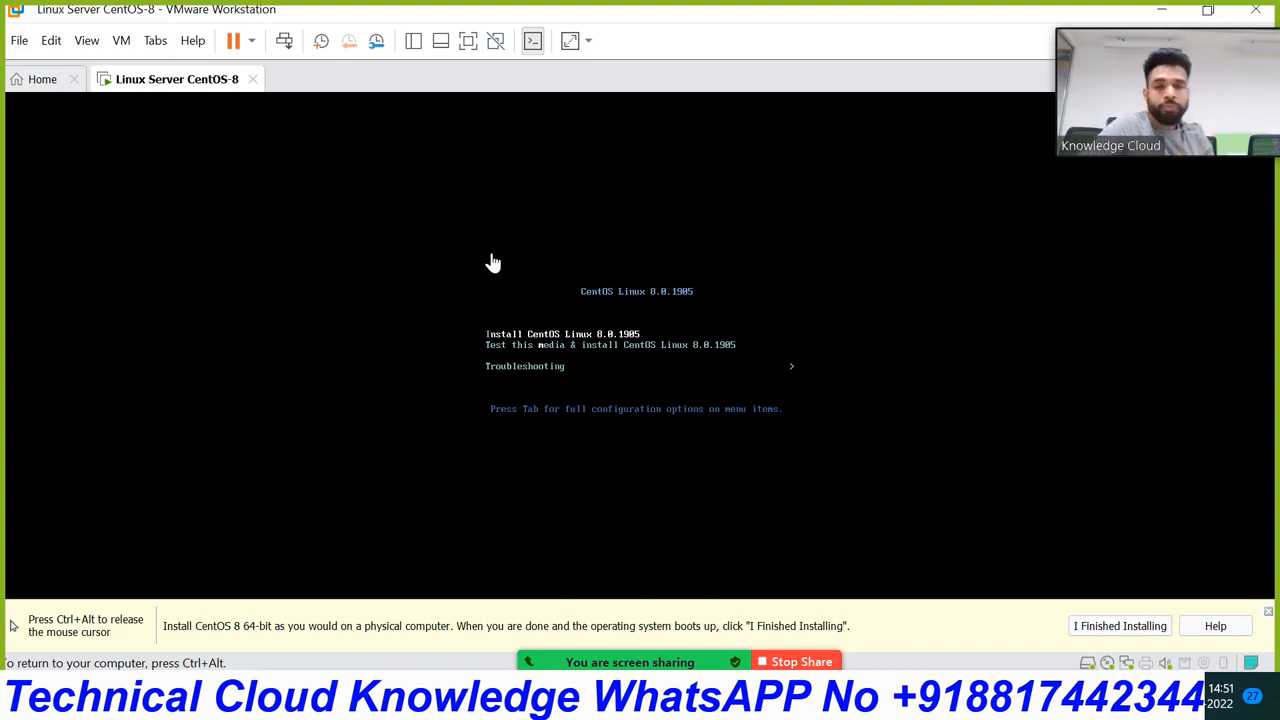
{"action": "key", "text": "Down"}
{"action": "key", "text": "Up"}
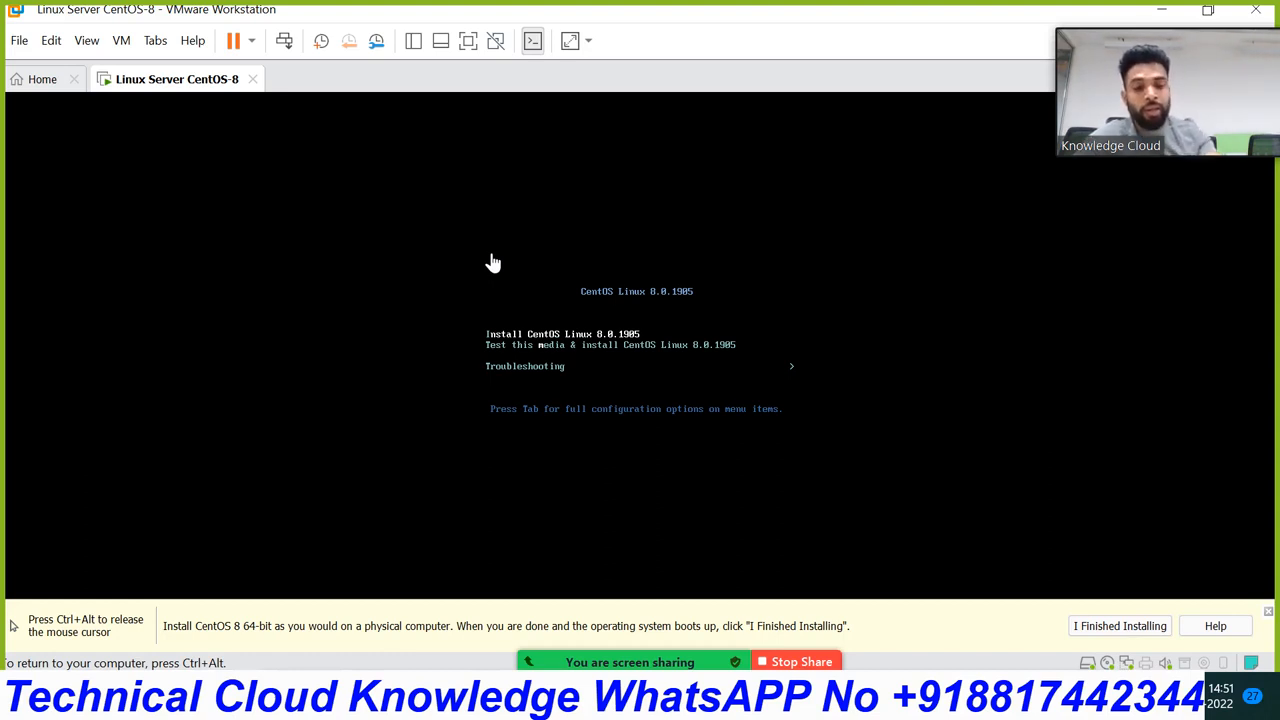
Step: Select Install CentOS Linux 8.0.1905 in the boot menu and start booting the installer
{"action": "key", "text": "Down"}
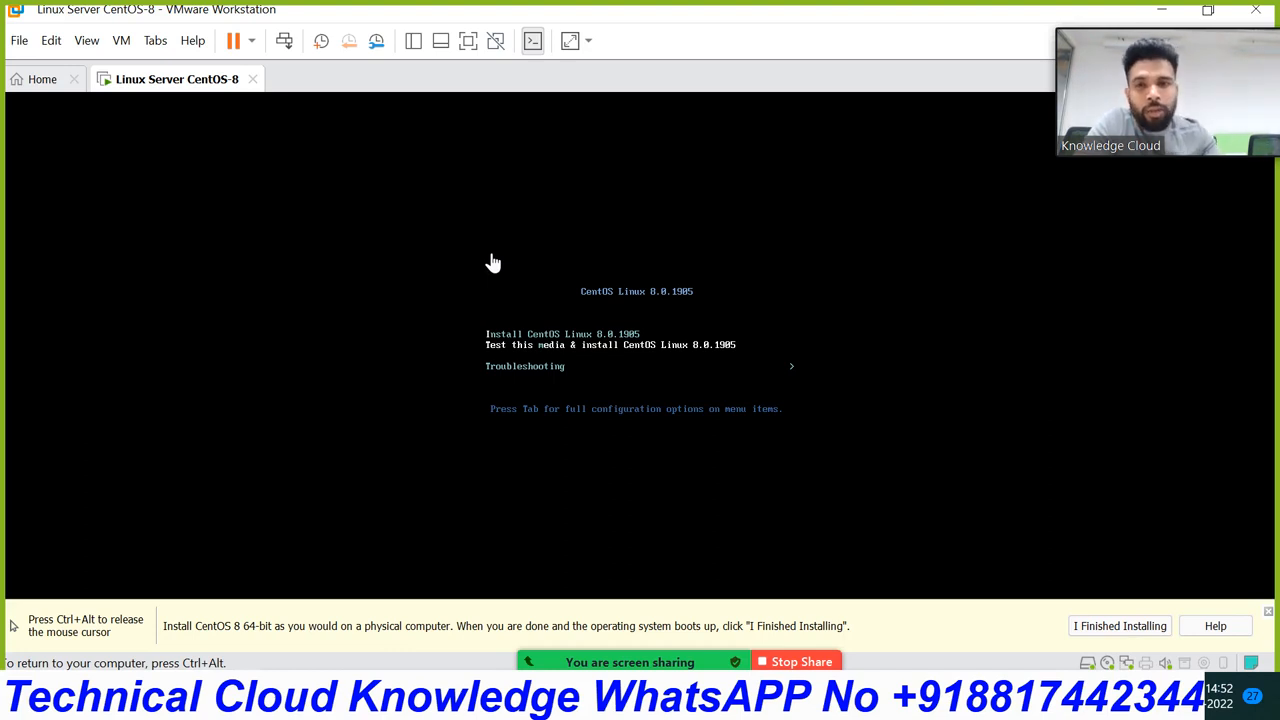
{"action": "key", "text": "Up"}
{"action": "key", "text": "Down"}
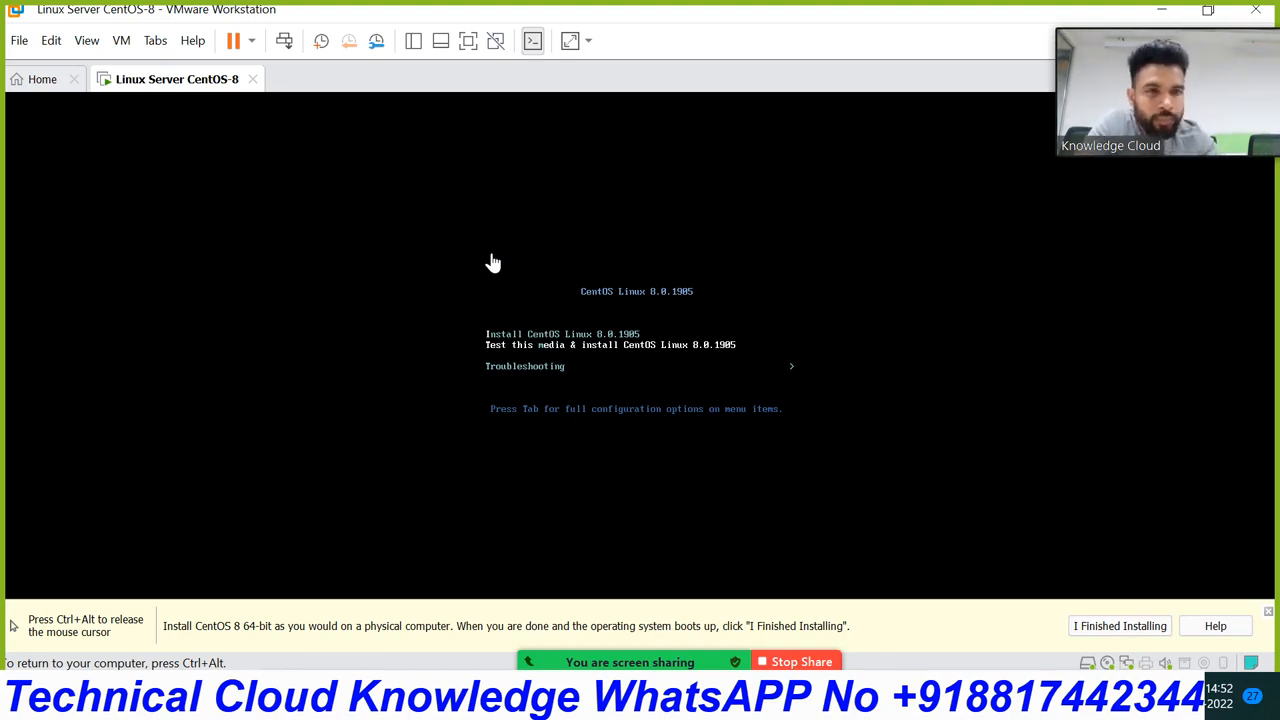
{"action": "key", "text": "Down"}
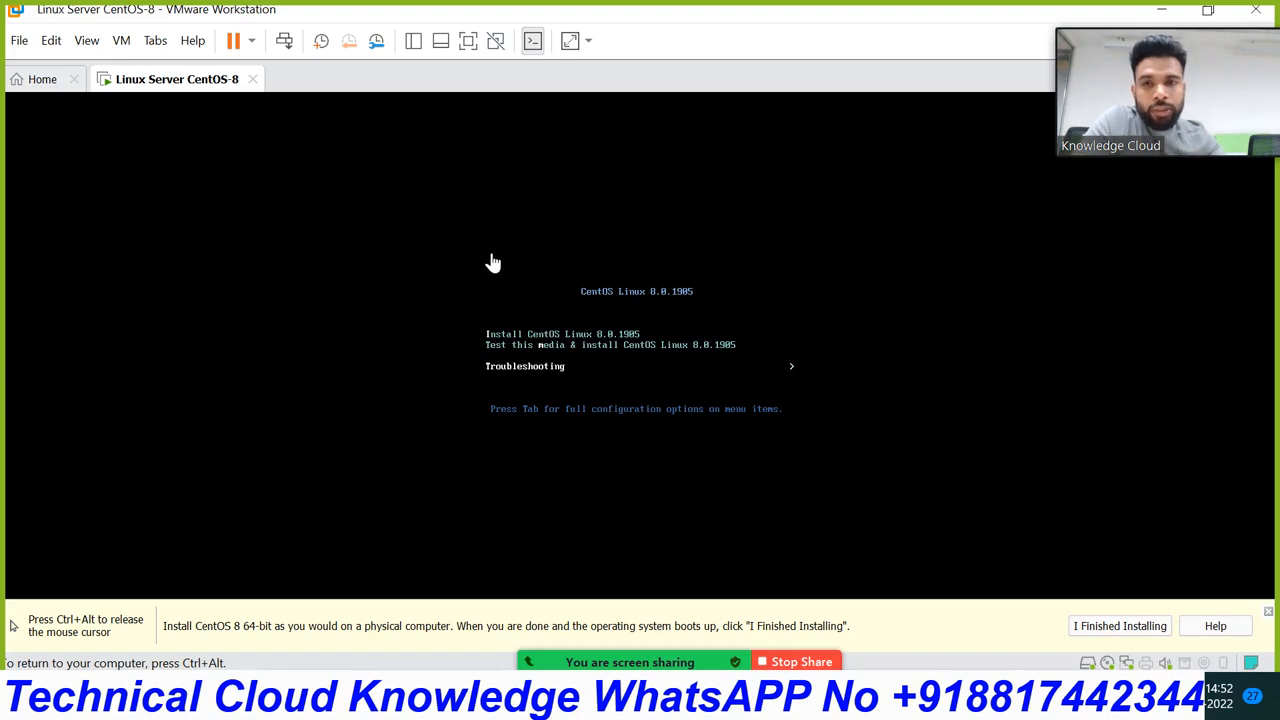
{"action": "key", "text": "Up"}
{"action": "key", "text": "Down"}
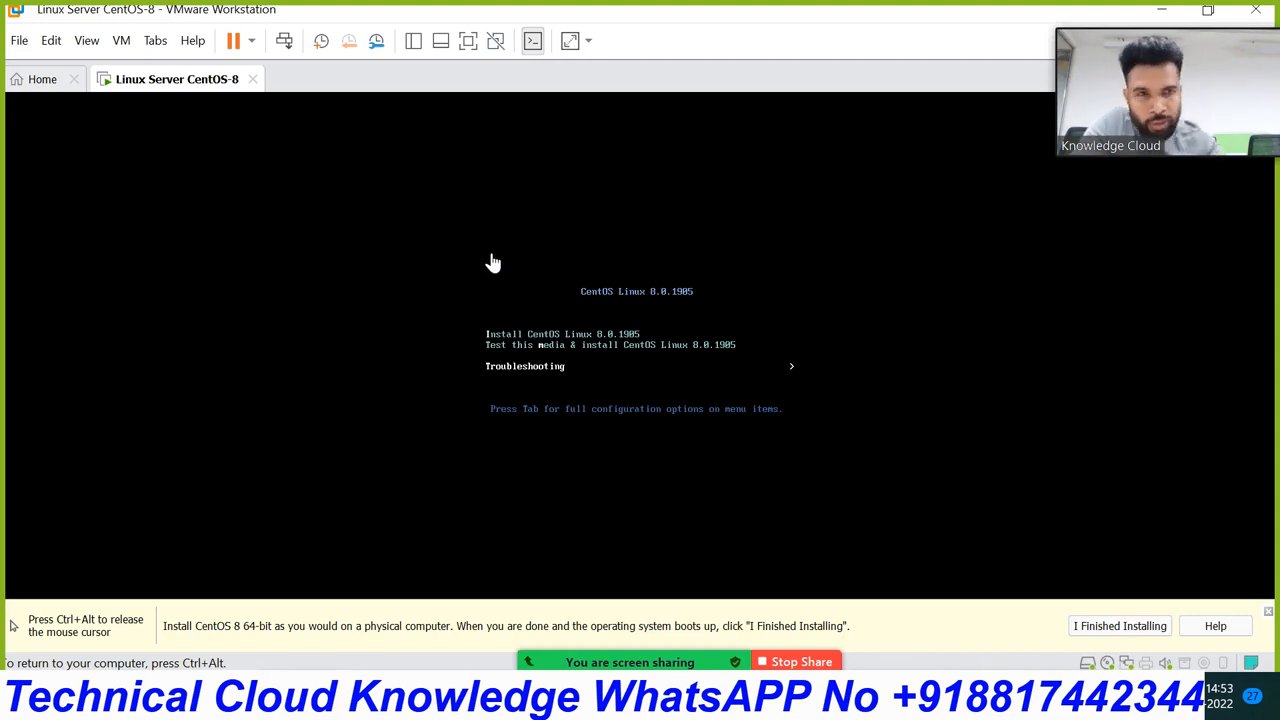
{"action": "key", "text": "Up"}
{"action": "key", "text": "Up"}
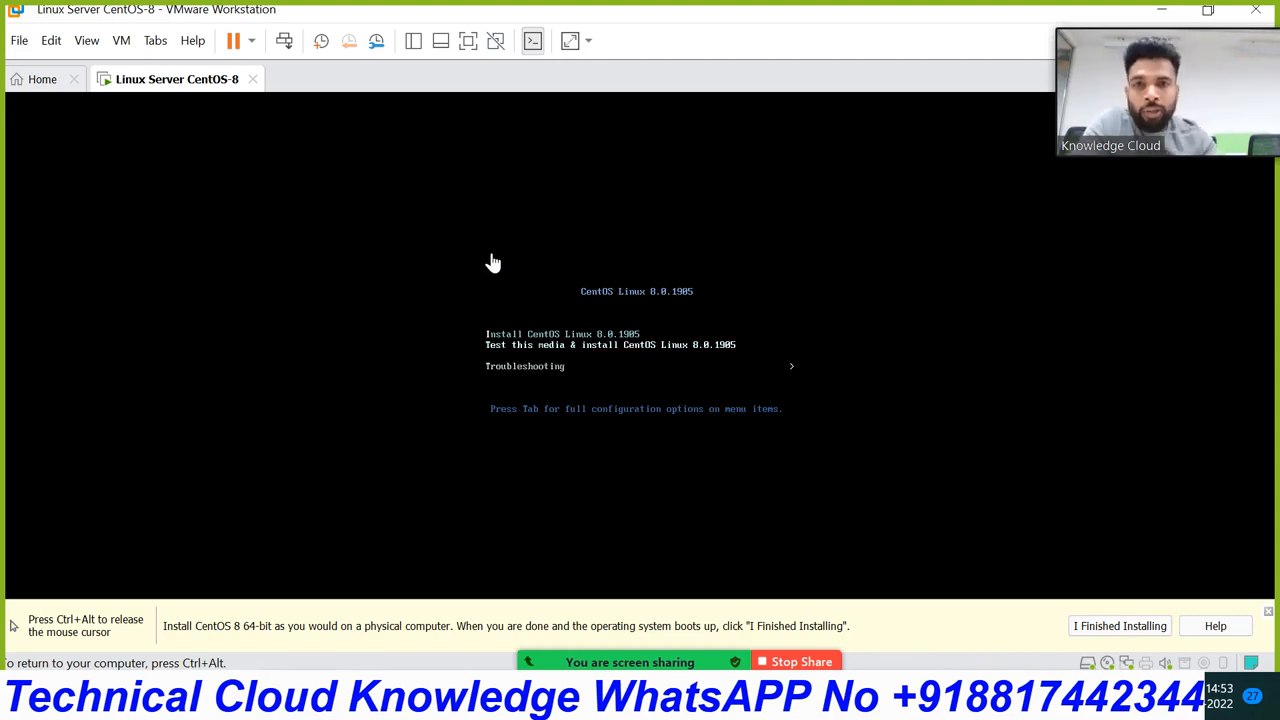
{"action": "key", "text": "Down"}
{"action": "key", "text": "Up"}
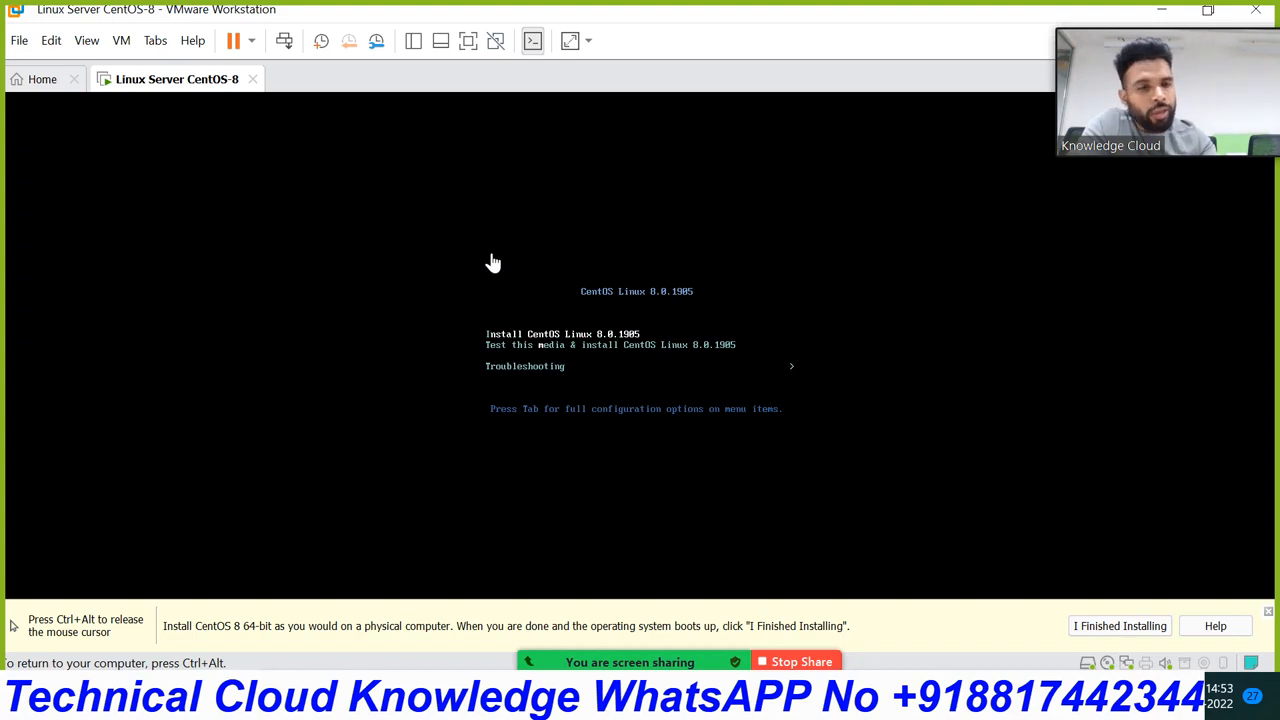
{"action": "key", "text": "Return"}
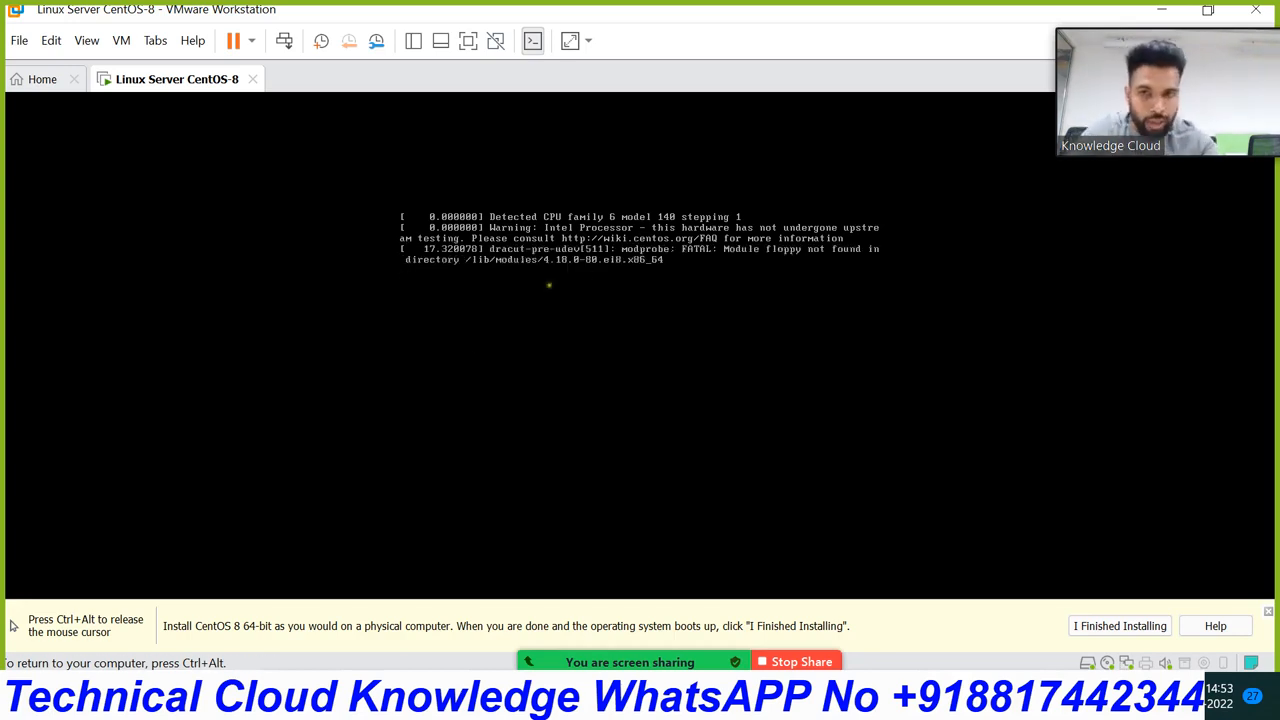
Step: Switch input capture between the host and the VM while the installer boots
{"action": "key", "text": "ctrl+alt"}
{"action": "left_click", "coordinate": [320, 408]}
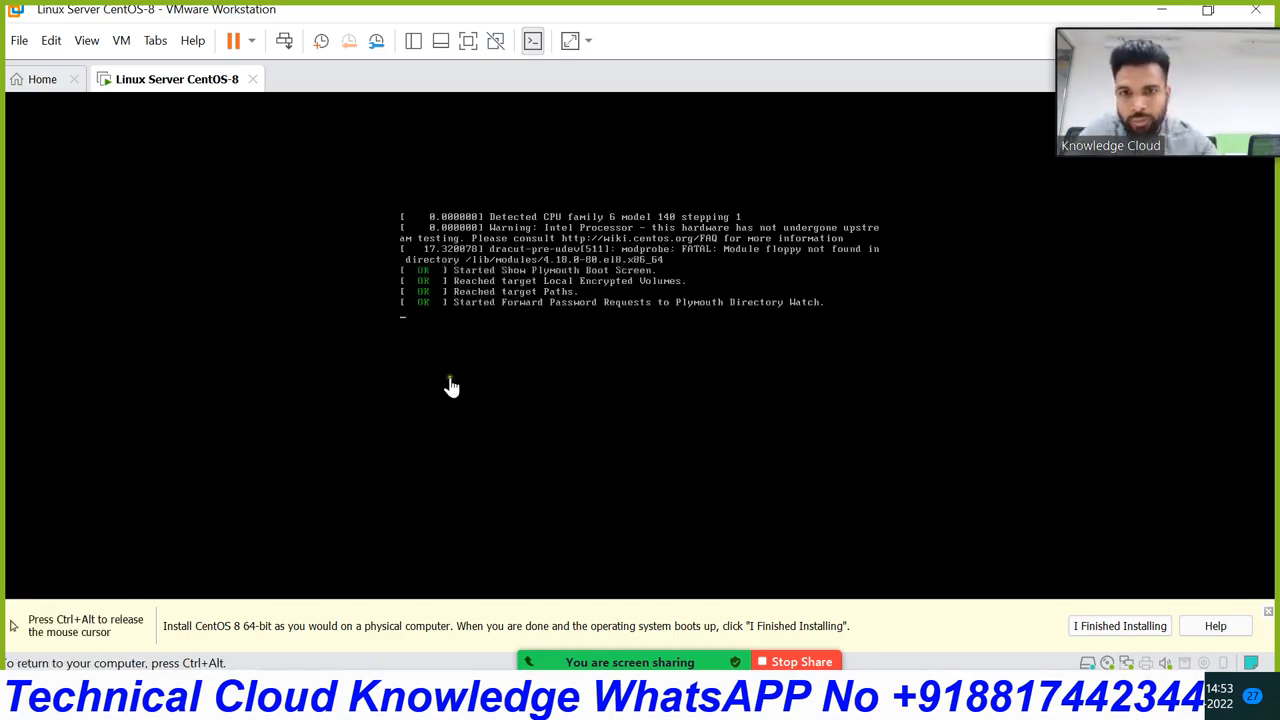
{"action": "key", "text": "ctrl+alt"}
{"action": "left_click", "coordinate": [238, 453]}
{"action": "key", "text": "ctrl+alt"}
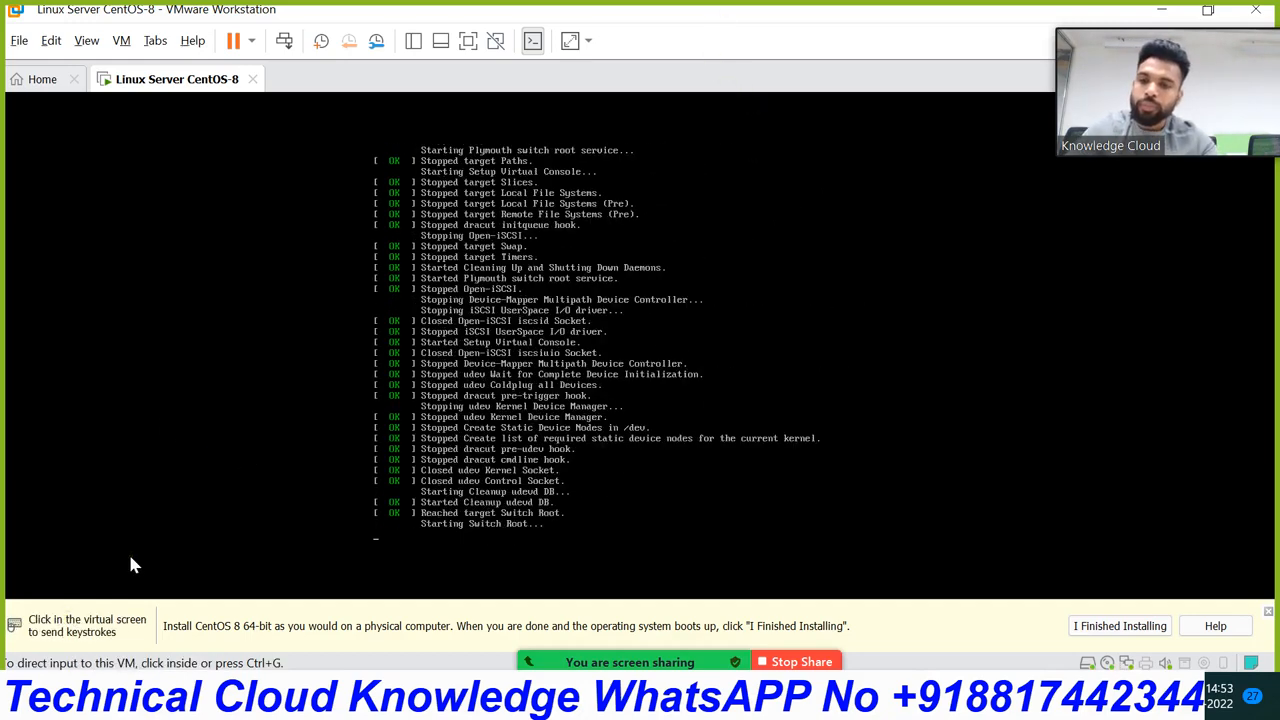
{"action": "left_click", "coordinate": [342, 480]}
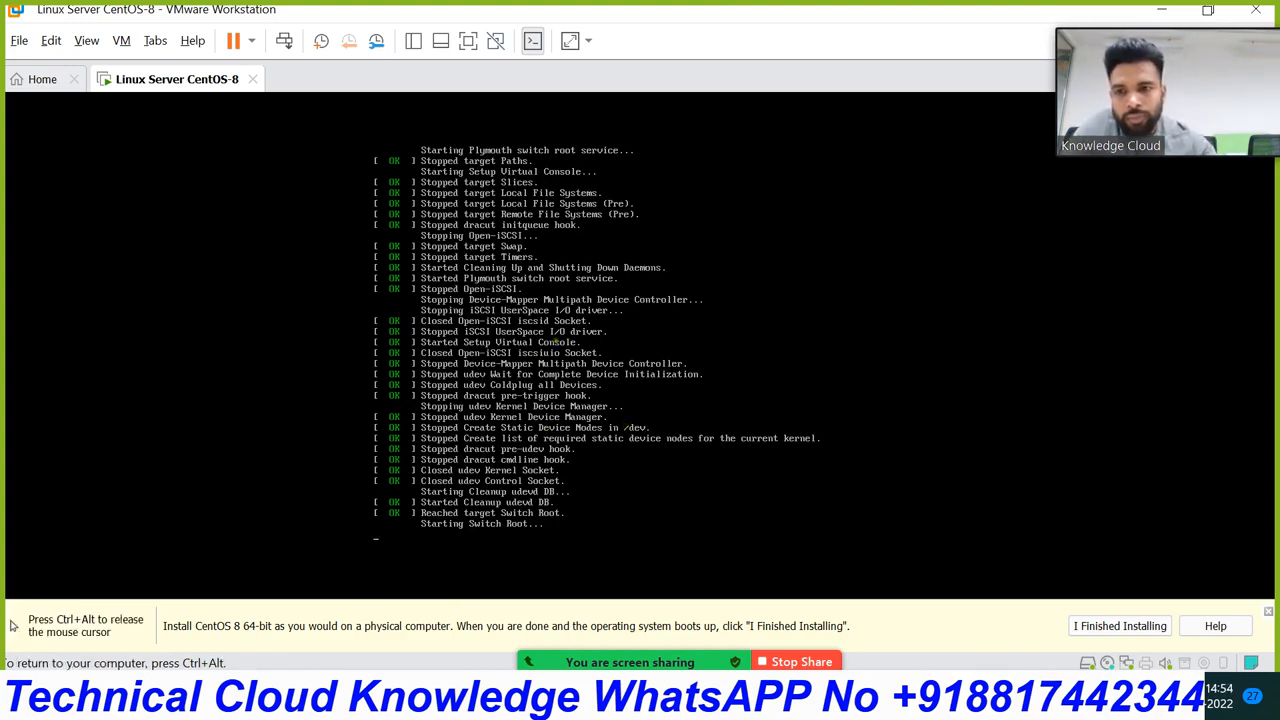
Step: Restore and re-maximize the VMware window, then return input to the VM
{"action": "key", "text": "ctrl+alt"}
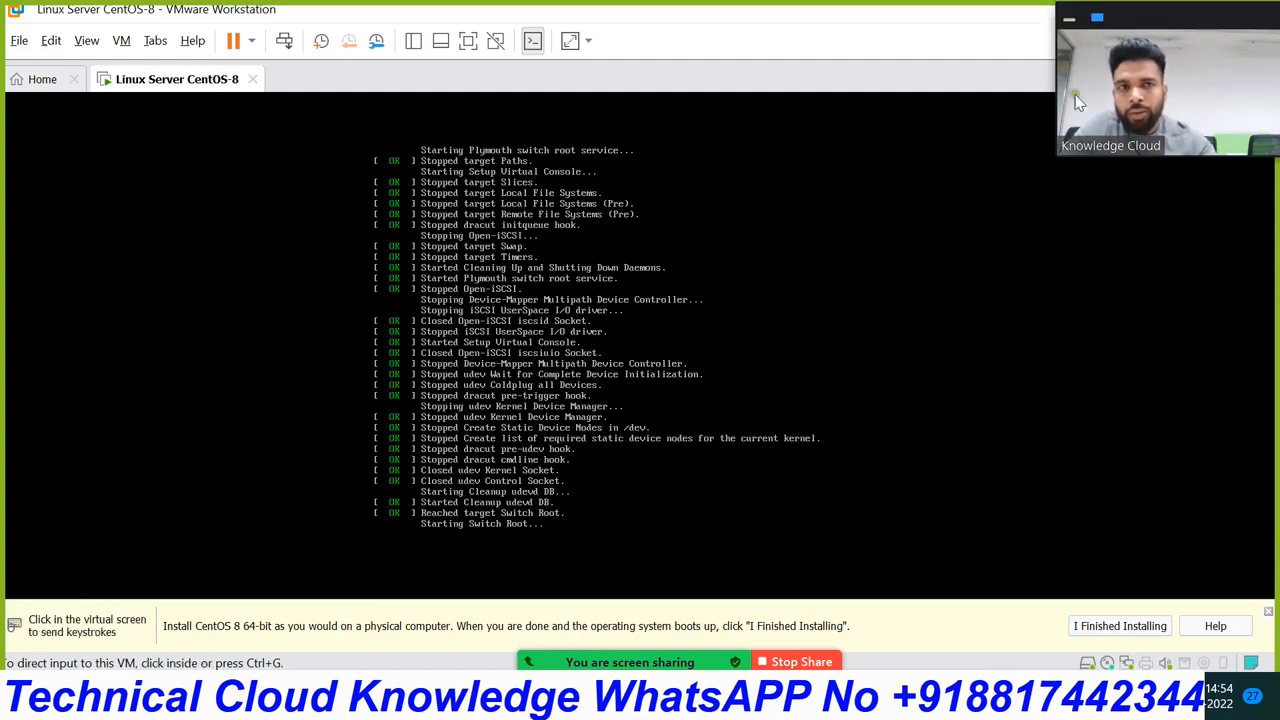
{"action": "double_click", "coordinate": [935, 15]}
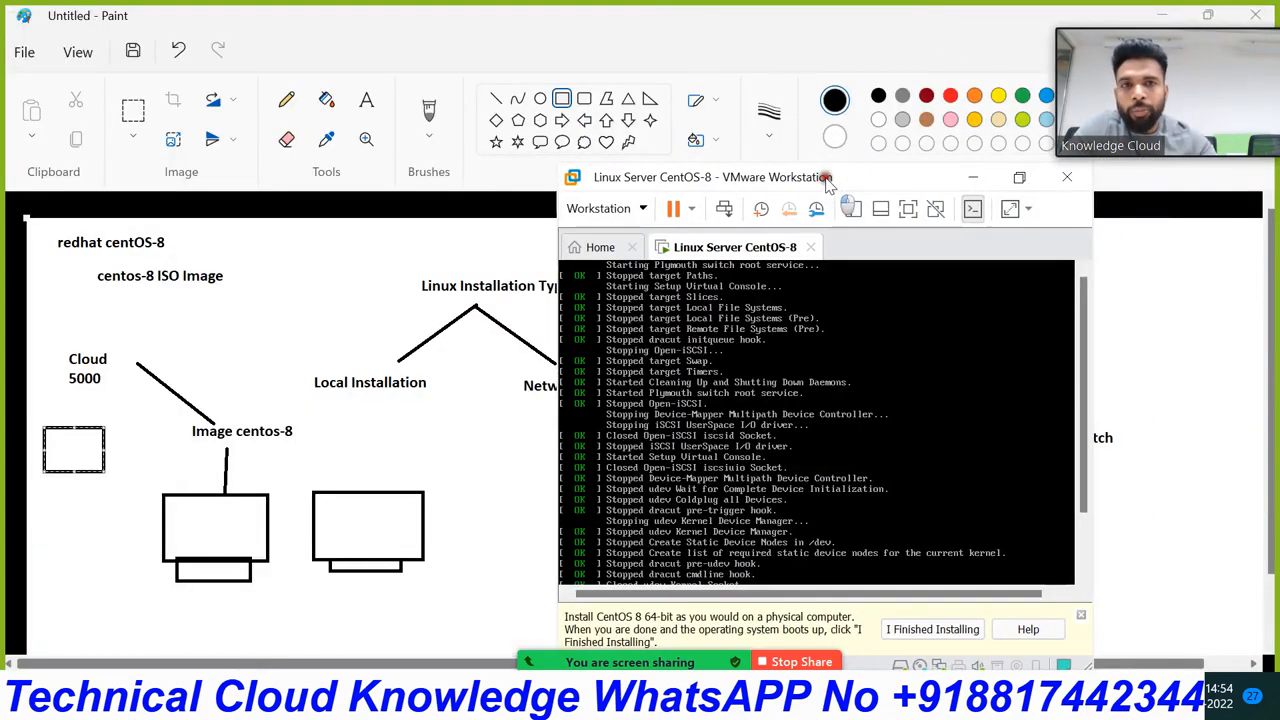
{"action": "left_click", "coordinate": [1024, 180]}
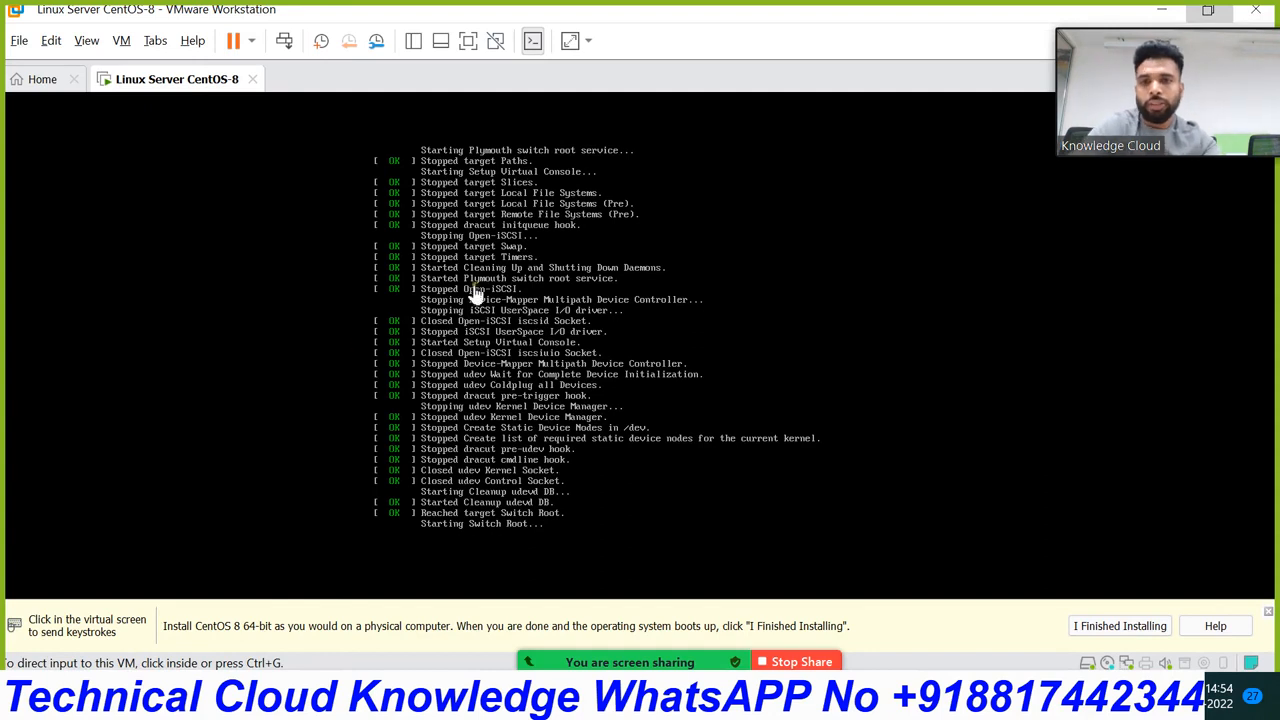
{"action": "left_click", "coordinate": [668, 276]}
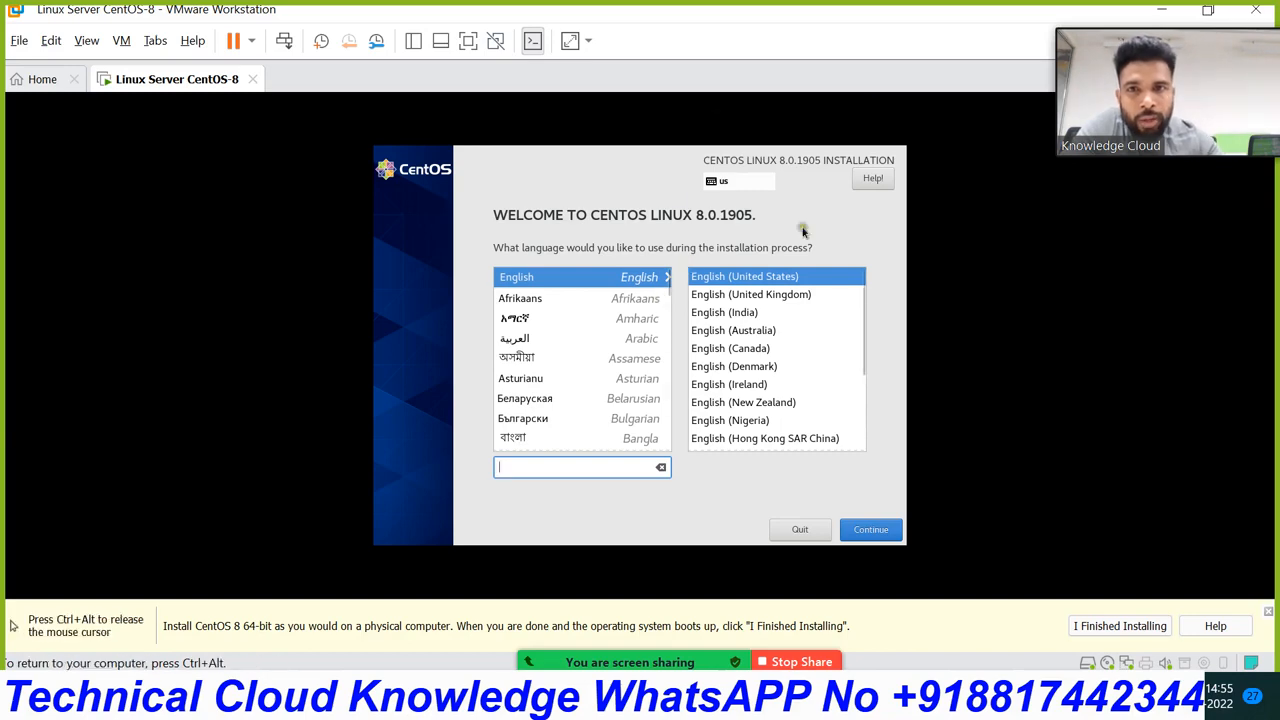
Step: Toggle Free stretch on and off for the guest display
{"action": "key", "text": "ctrl+alt"}
{"action": "left_click", "coordinate": [569, 42]}
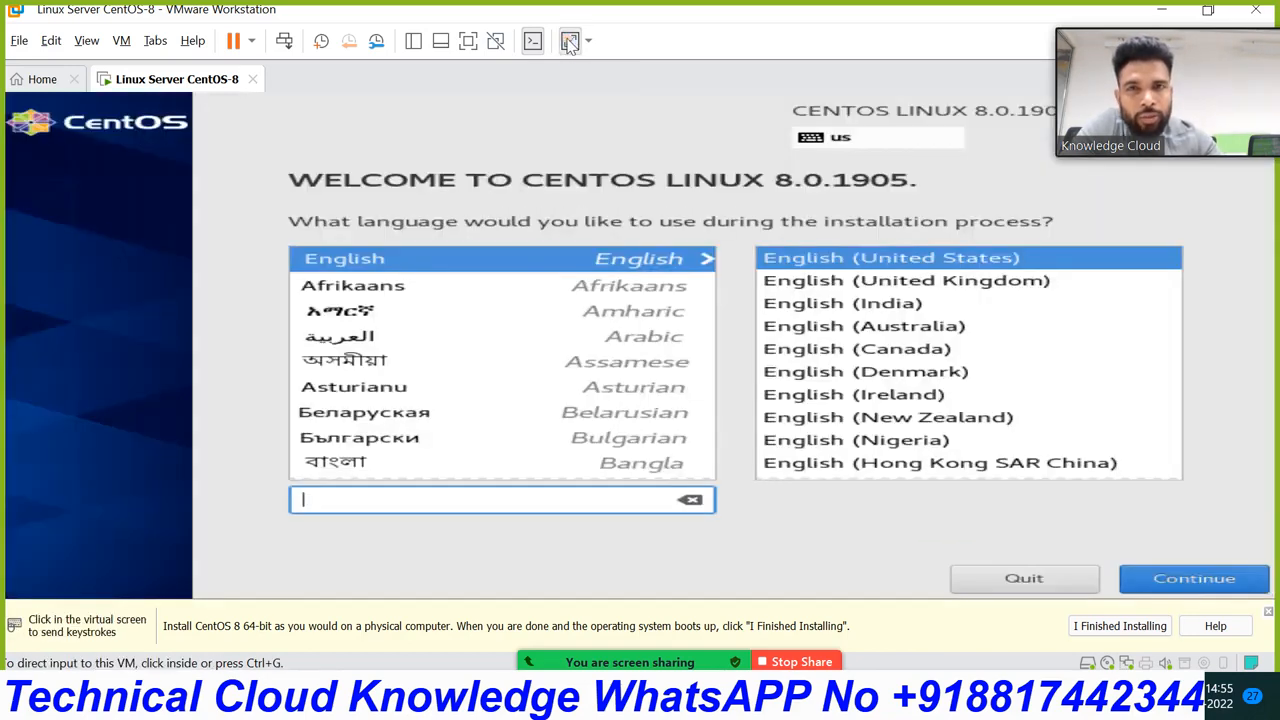
{"action": "left_click", "coordinate": [569, 42]}
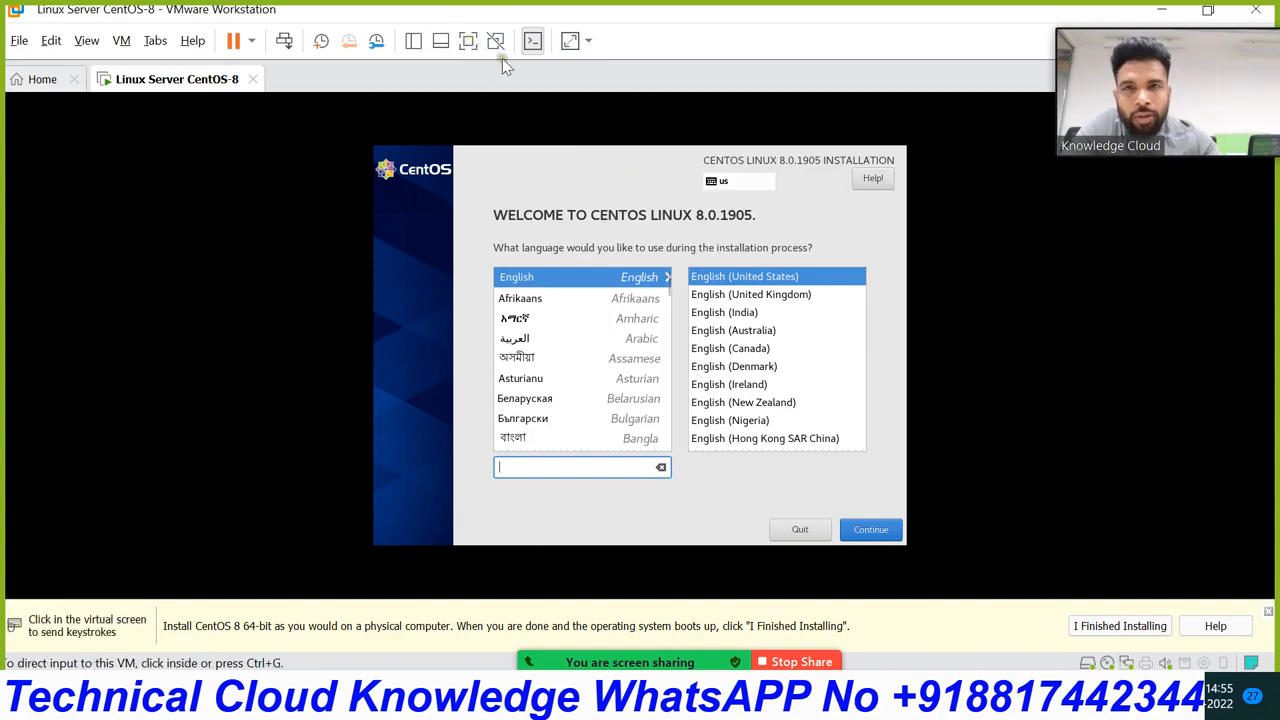
{"action": "left_click", "coordinate": [569, 42]}
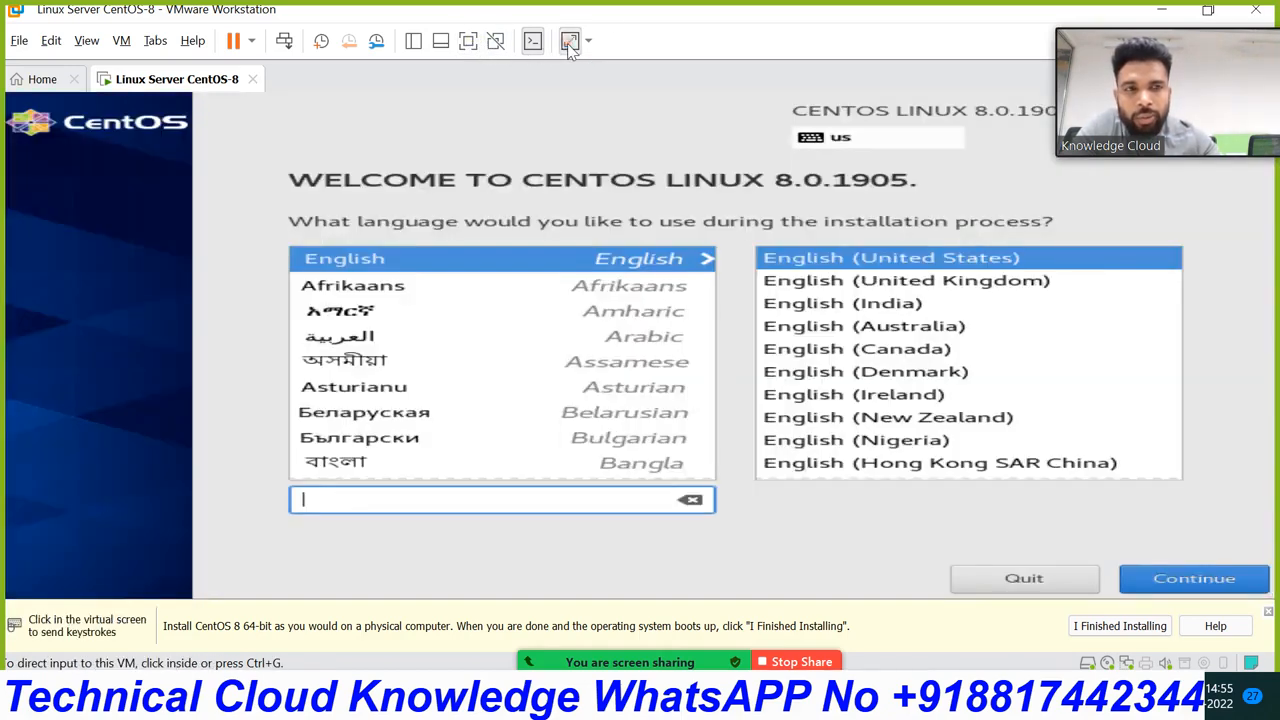
{"action": "left_click", "coordinate": [570, 42]}
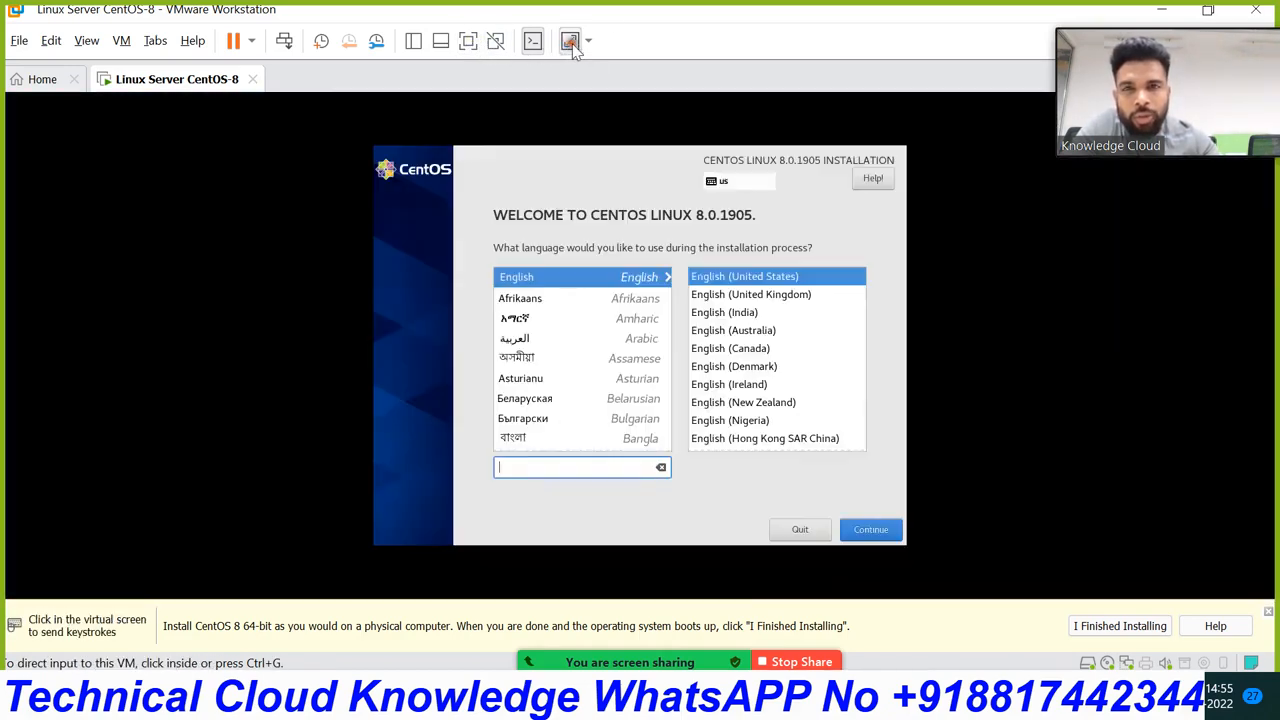
Step: Switch to full-screen mode and continue with English (United States)
{"action": "left_click", "coordinate": [467, 41]}
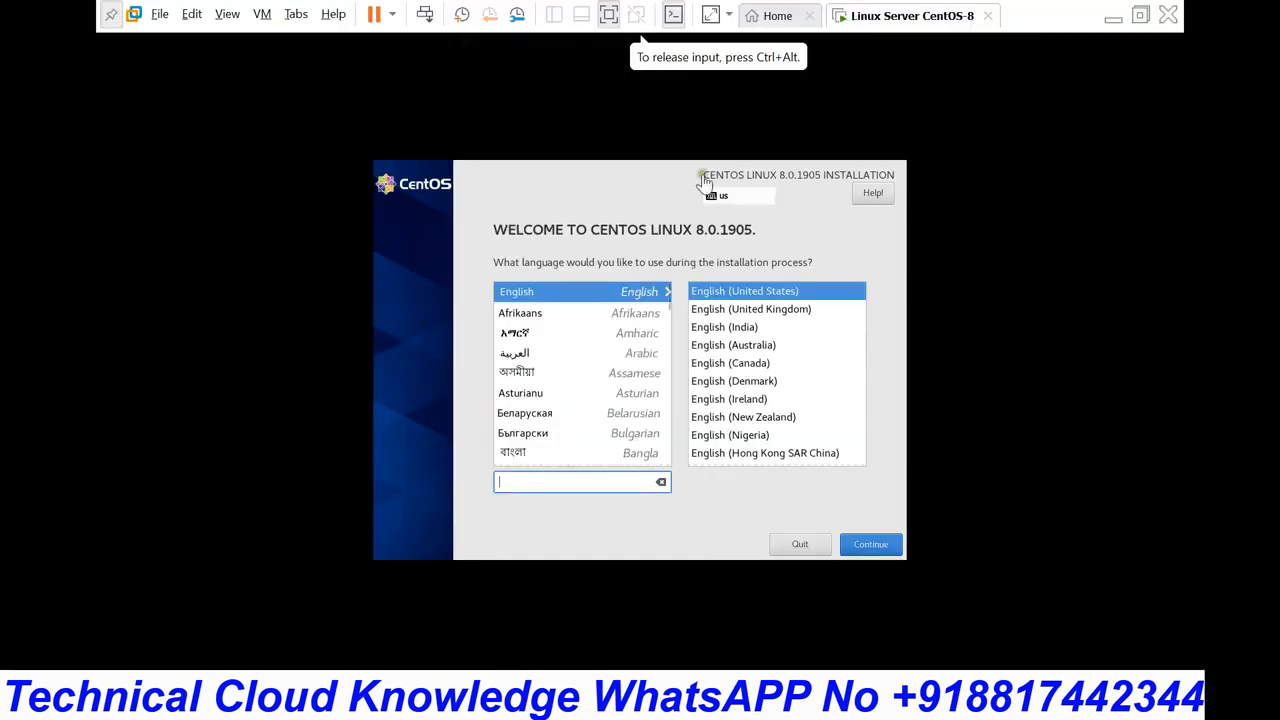
{"action": "left_click", "coordinate": [872, 545]}
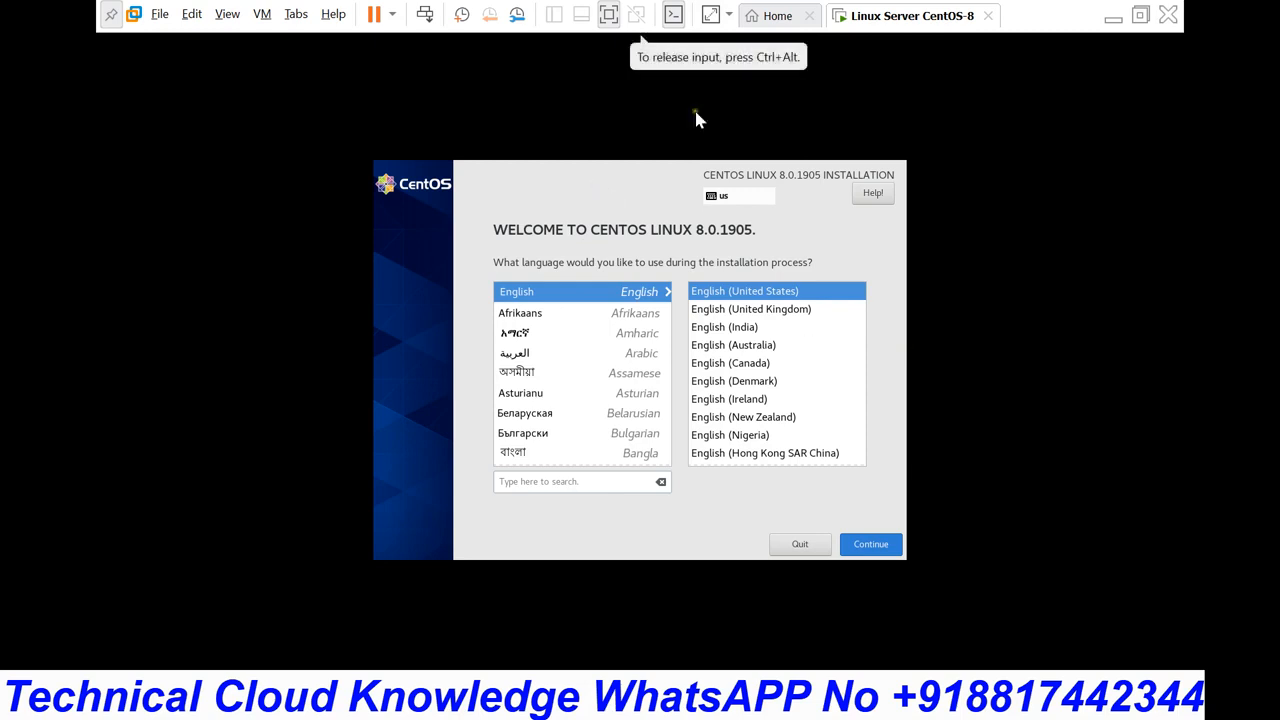
{"action": "left_click", "coordinate": [858, 547]}
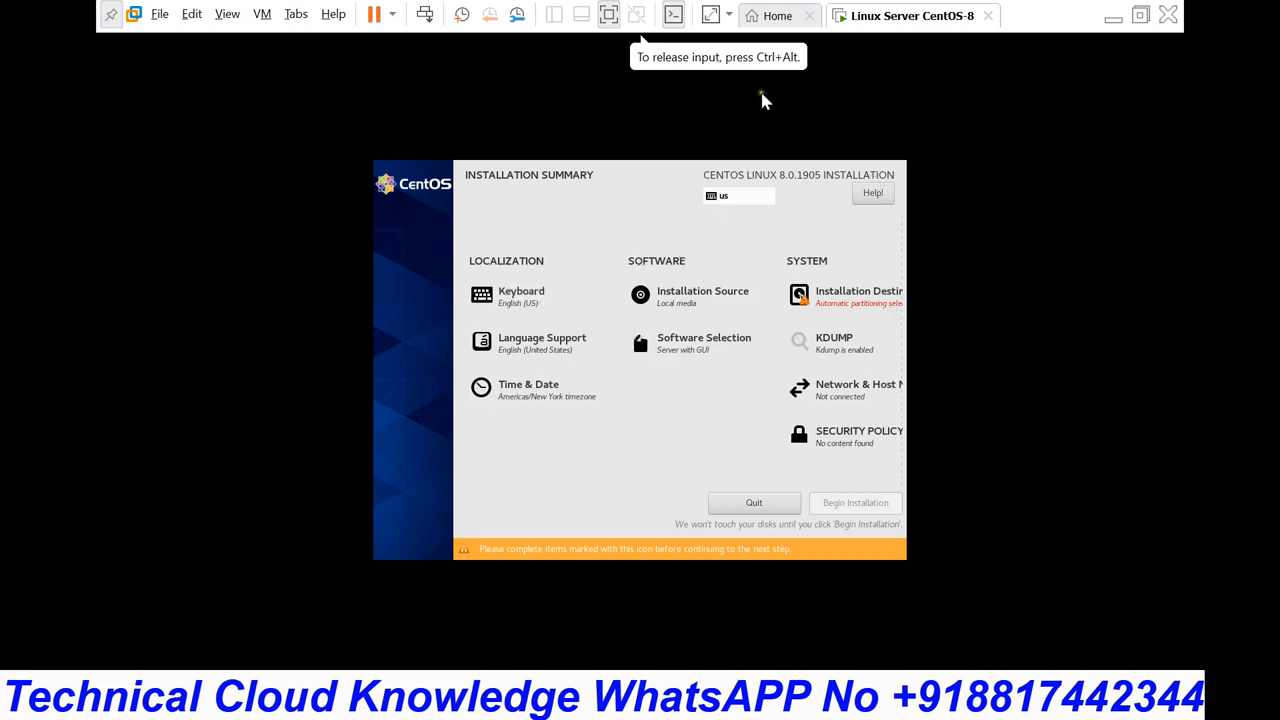
Step: Set the time zone to Asia/Kolkata by picking India on the Time & Date map
{"action": "left_click", "coordinate": [711, 16]}
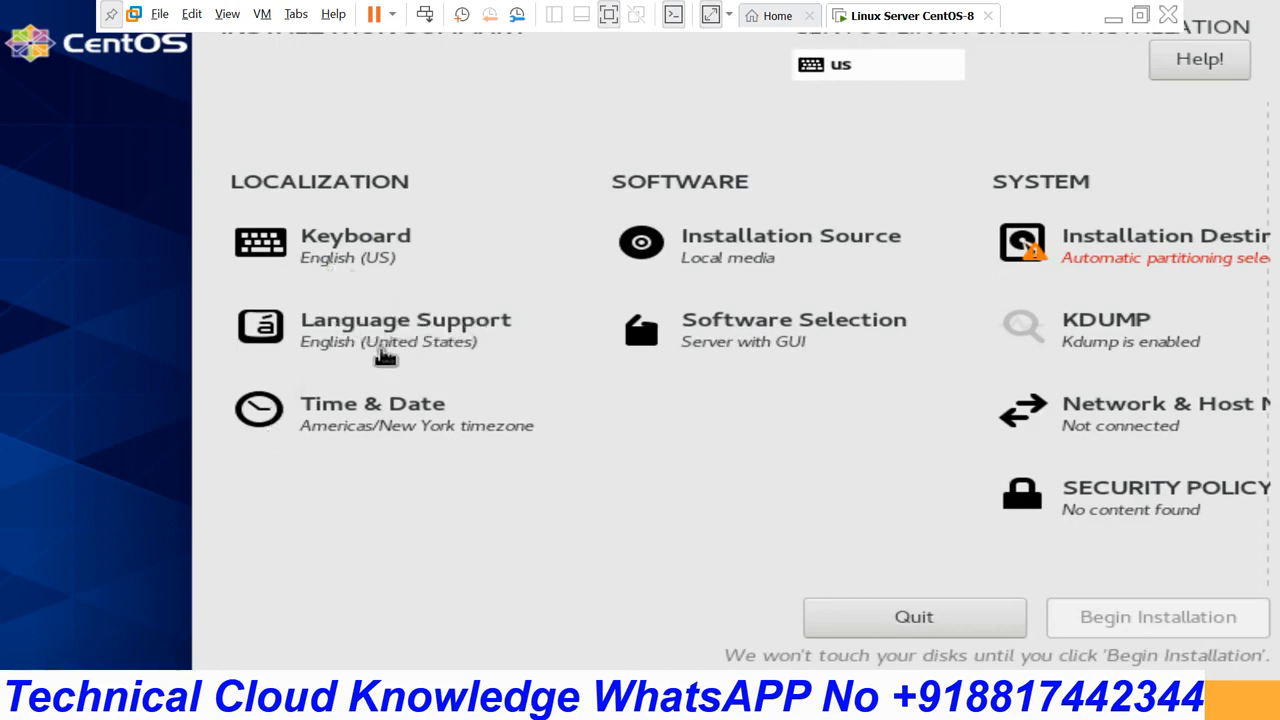
{"action": "left_click", "coordinate": [357, 437]}
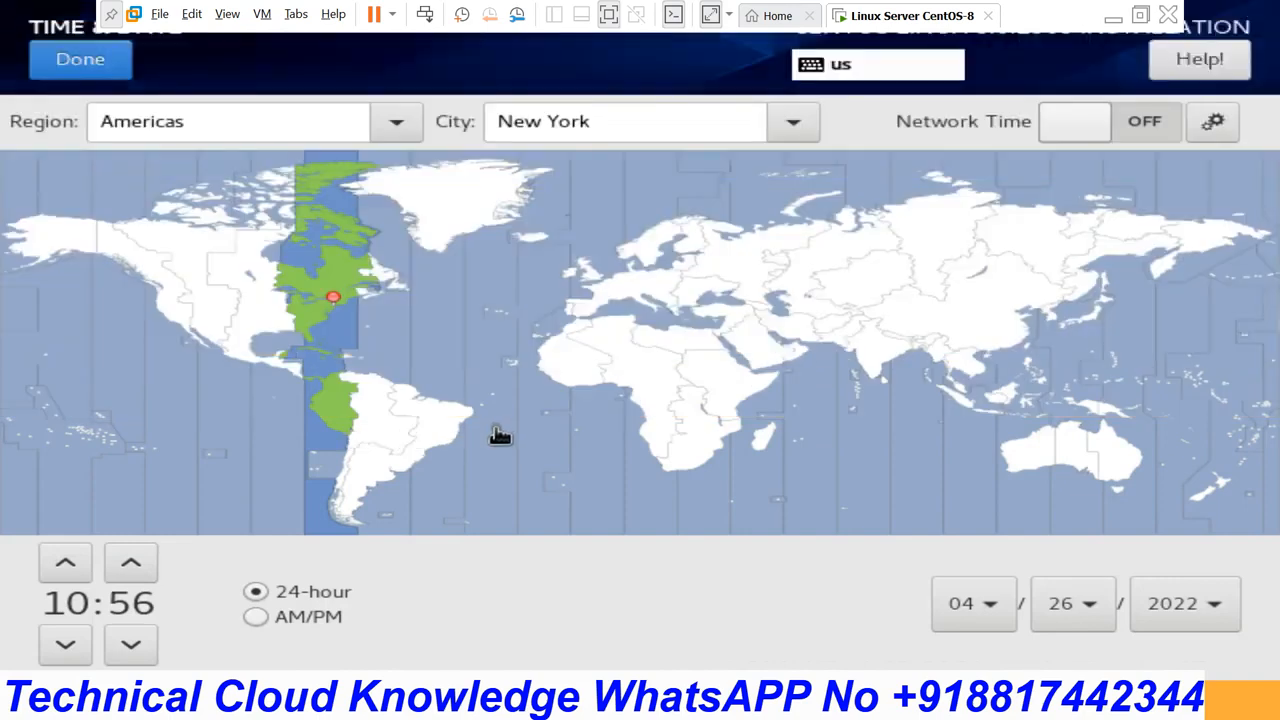
{"action": "left_click", "coordinate": [874, 347]}
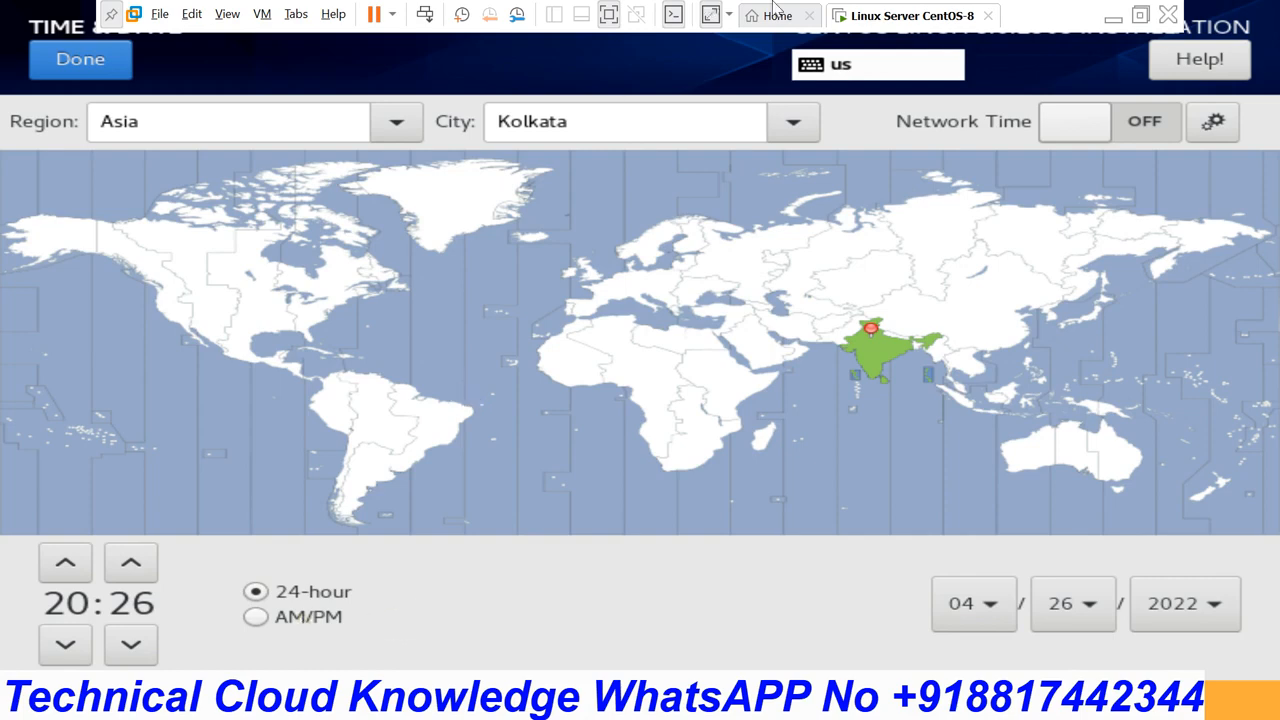
{"action": "left_click", "coordinate": [712, 16]}
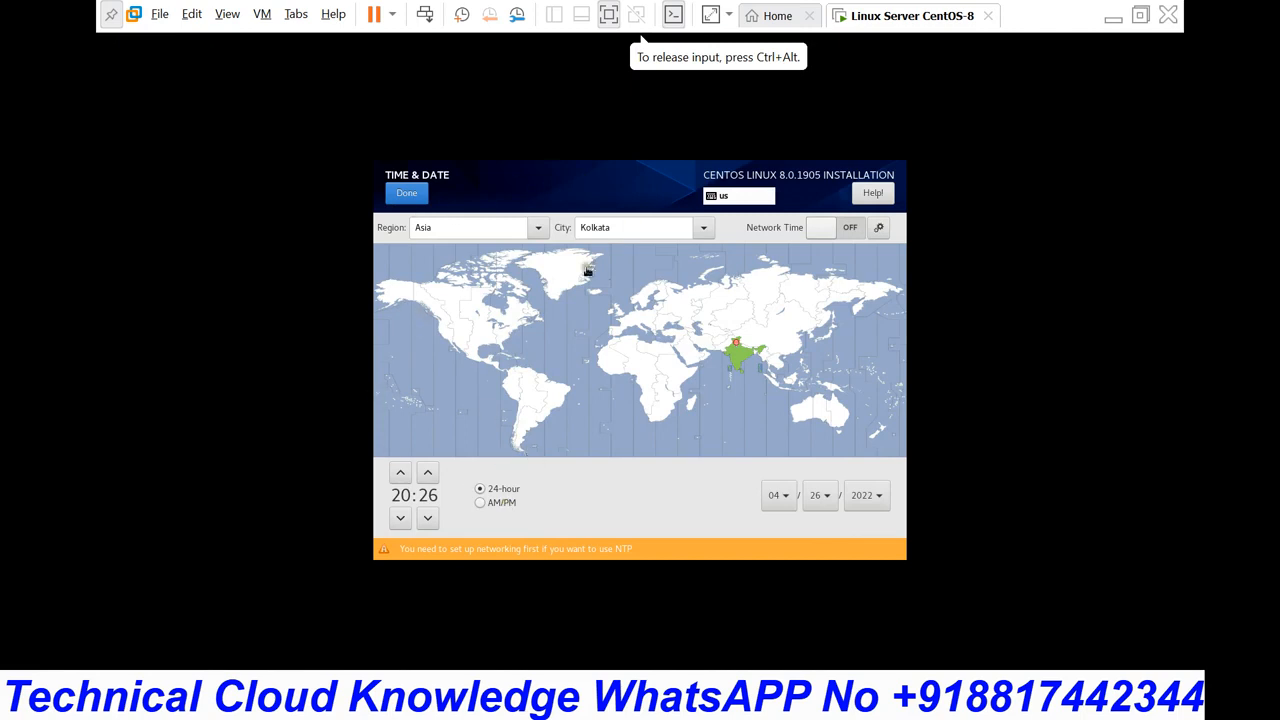
Step: Confirm the Asia/Kolkata time zone and exit full-screen mode
{"action": "left_click", "coordinate": [407, 195]}
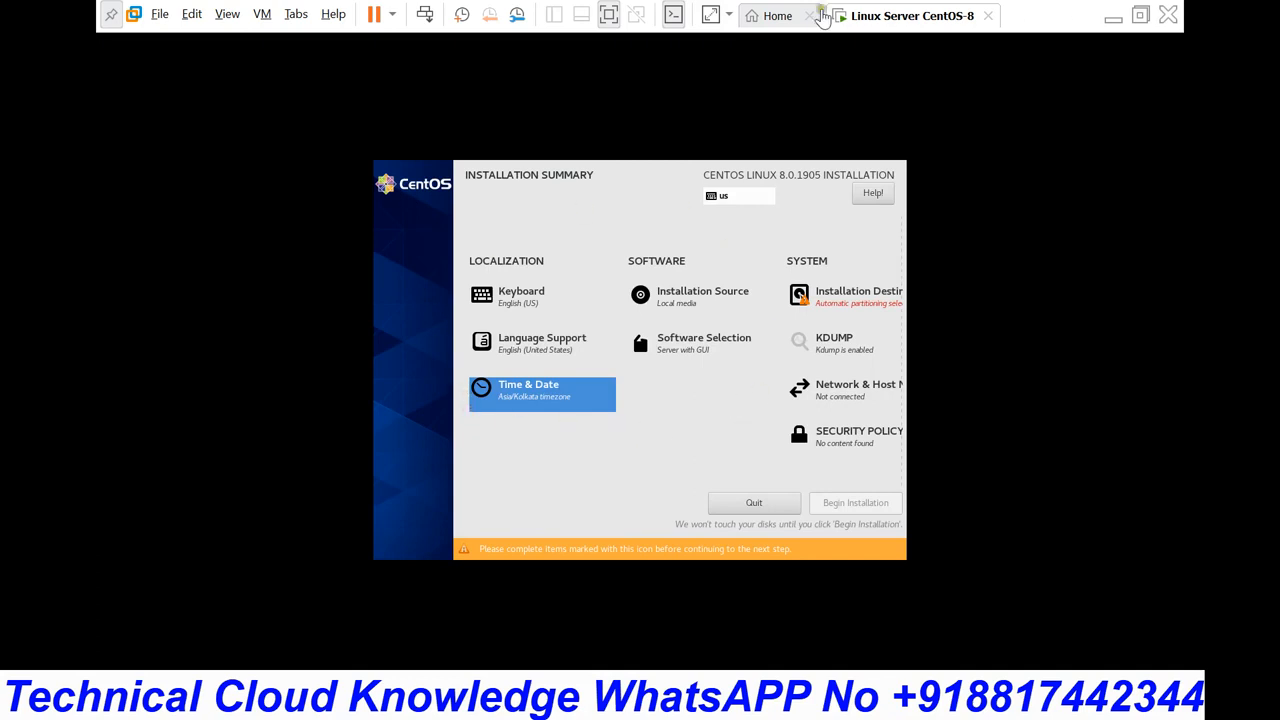
{"action": "left_click", "coordinate": [1140, 15]}
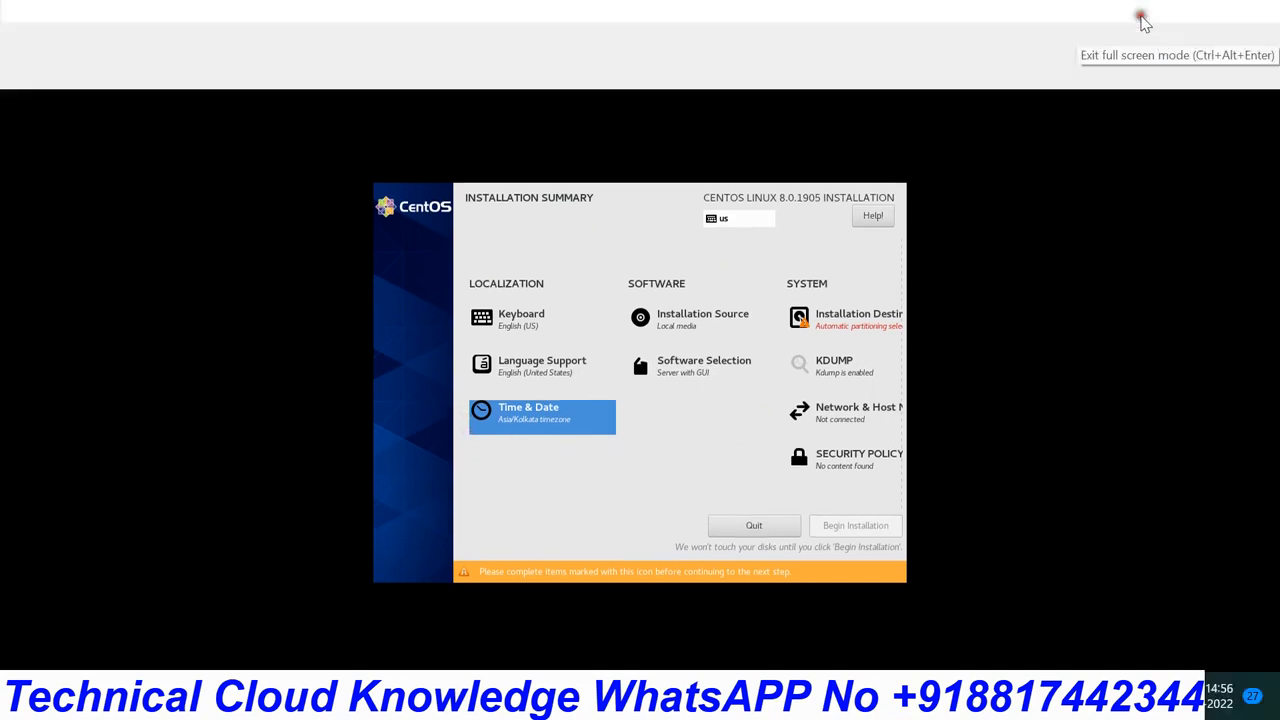
{"action": "left_click", "coordinate": [1141, 16]}
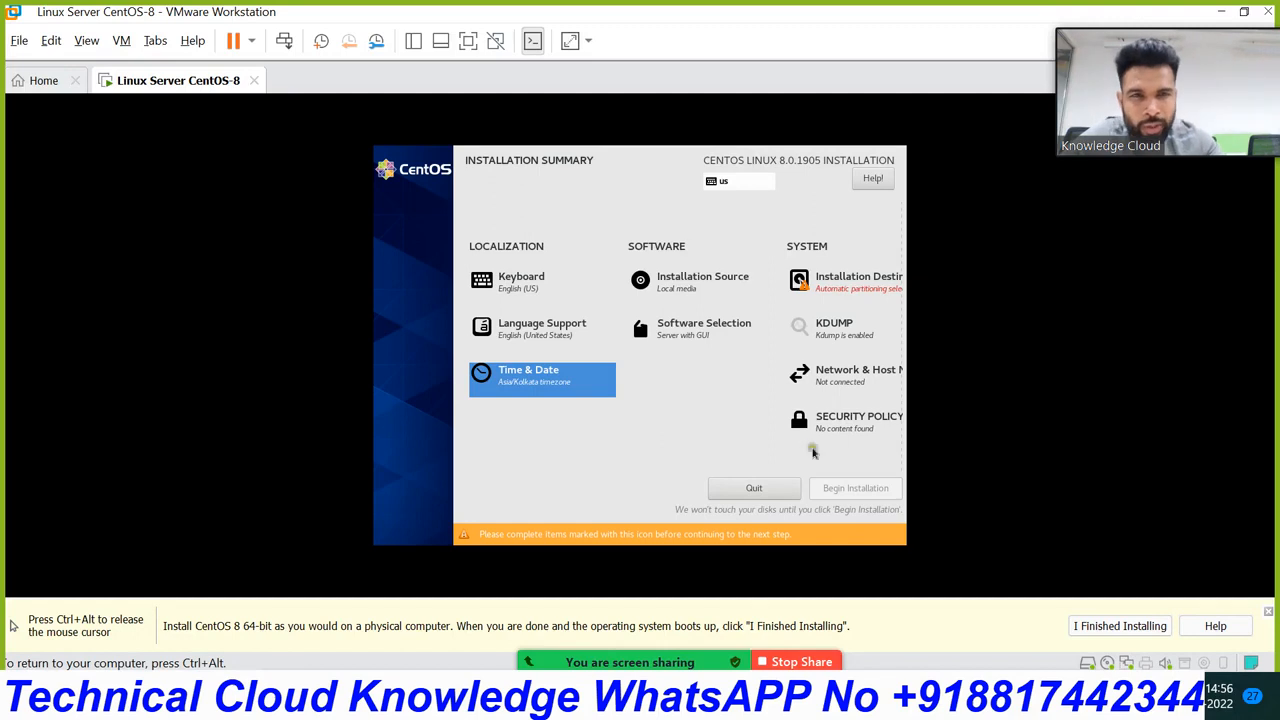
Step: Return to full screen and review Installation Source, keeping local media
{"action": "key", "text": "ctrl+alt"}
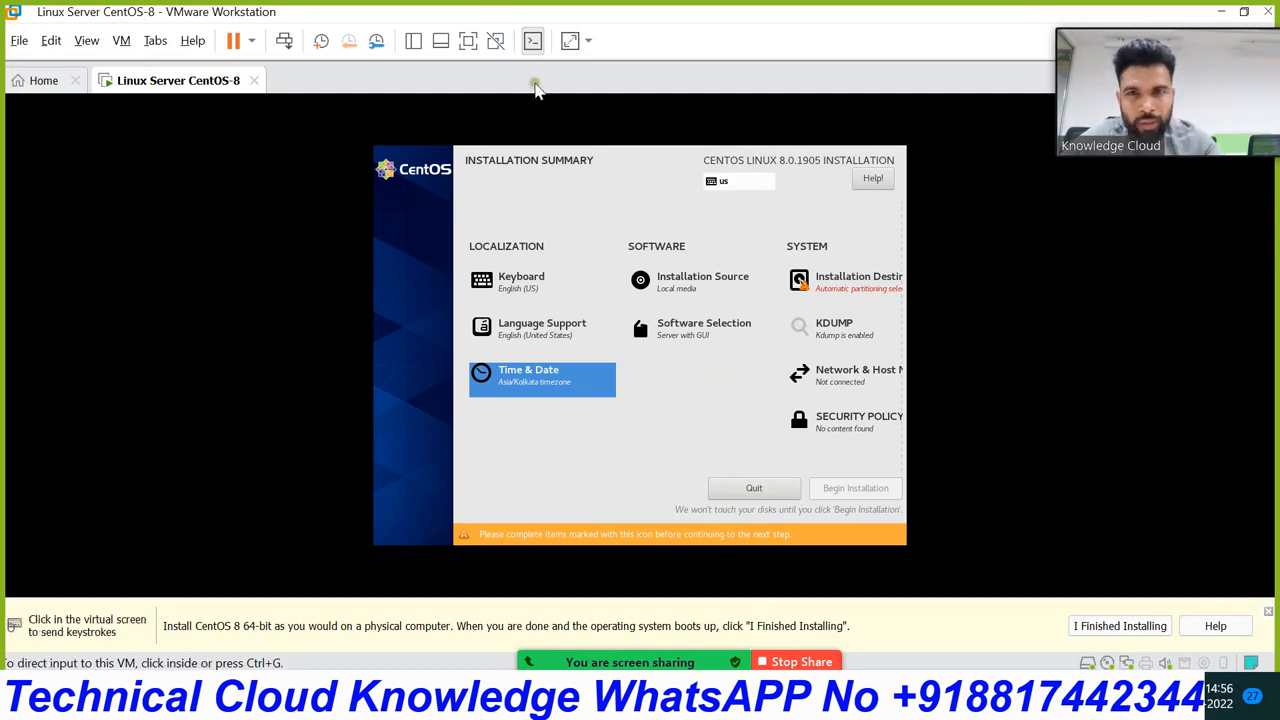
{"action": "left_click", "coordinate": [470, 41]}
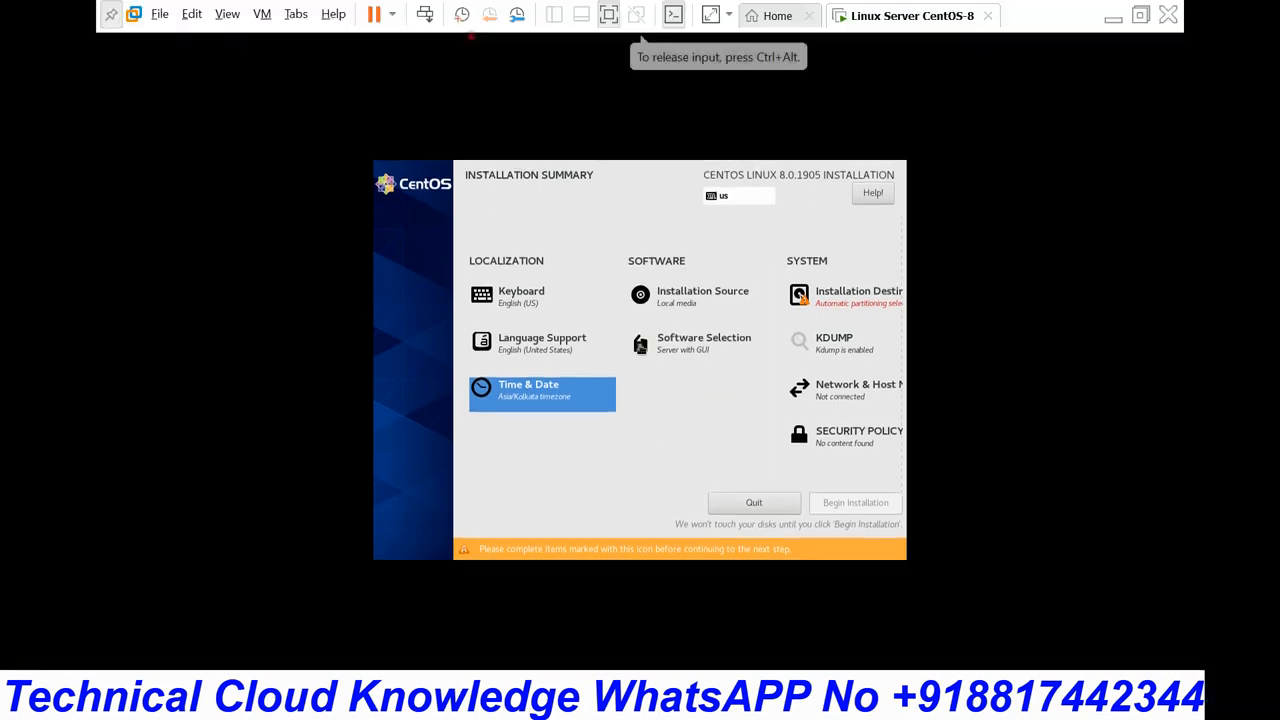
{"action": "left_click", "coordinate": [680, 310]}
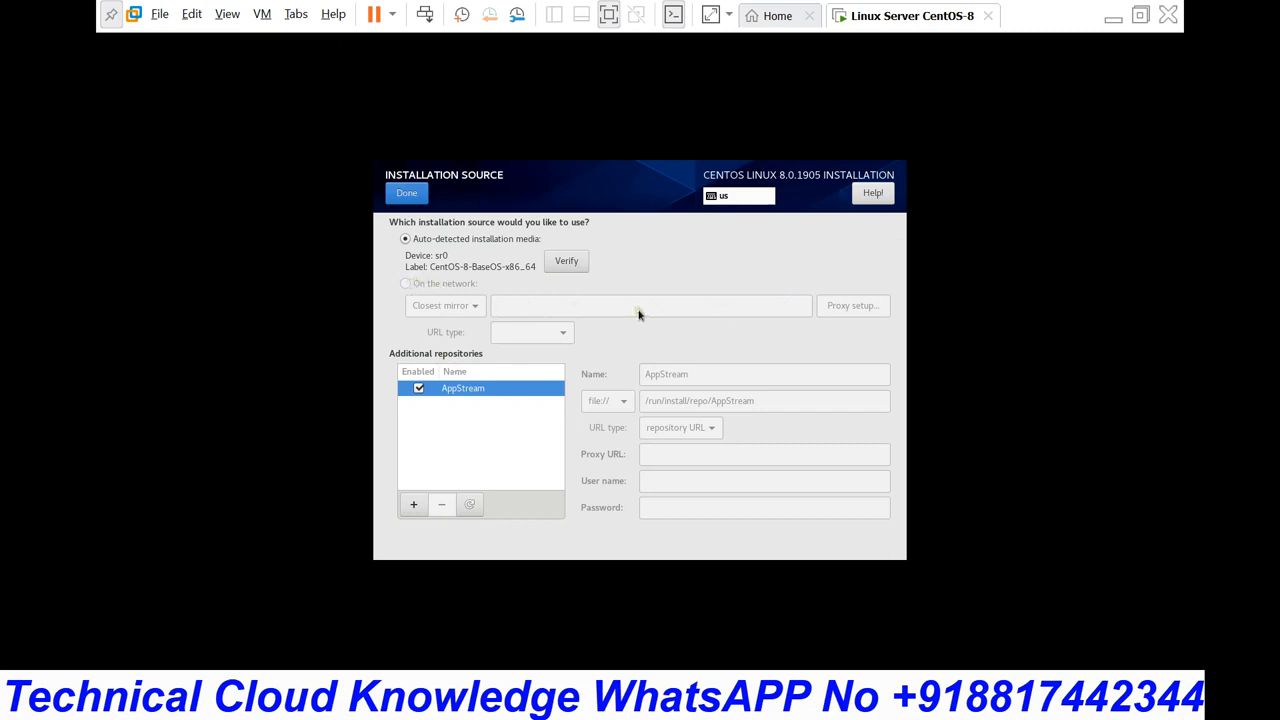
{"action": "left_click", "coordinate": [412, 196]}
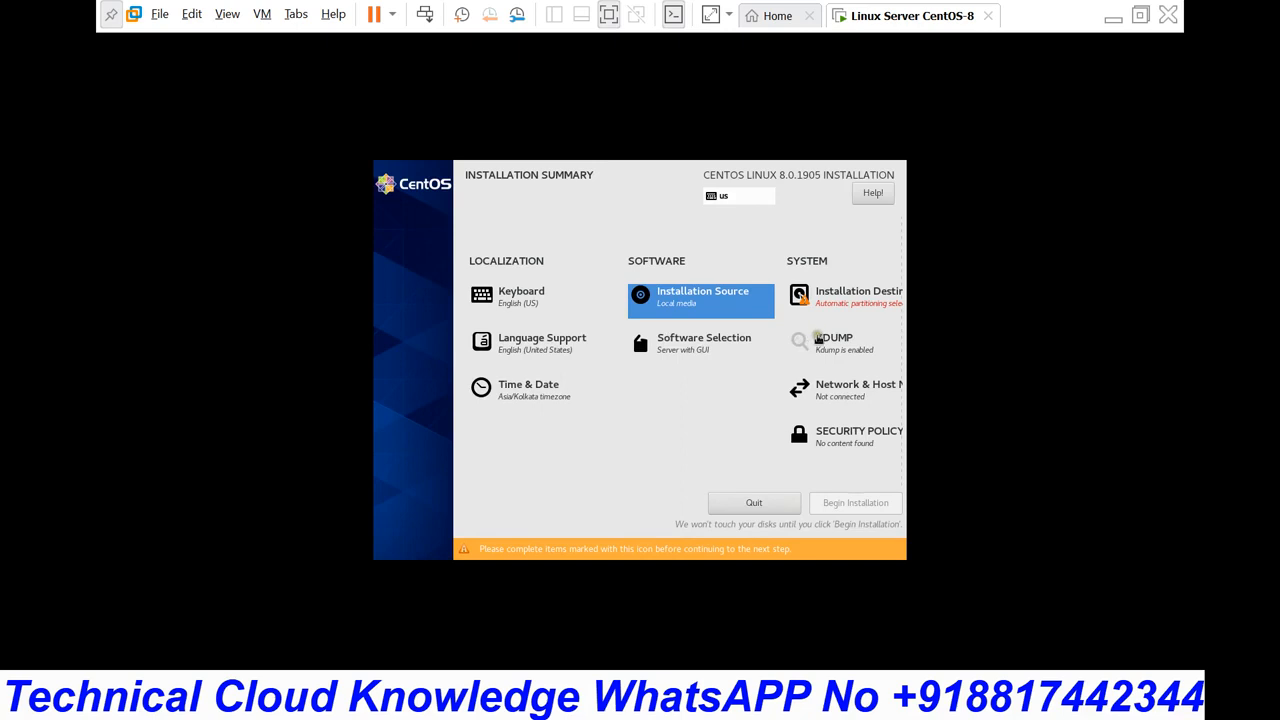
Step: In Software Selection, try FTP Server and other environments, settling on Server with GUI
{"action": "left_click", "coordinate": [680, 350]}
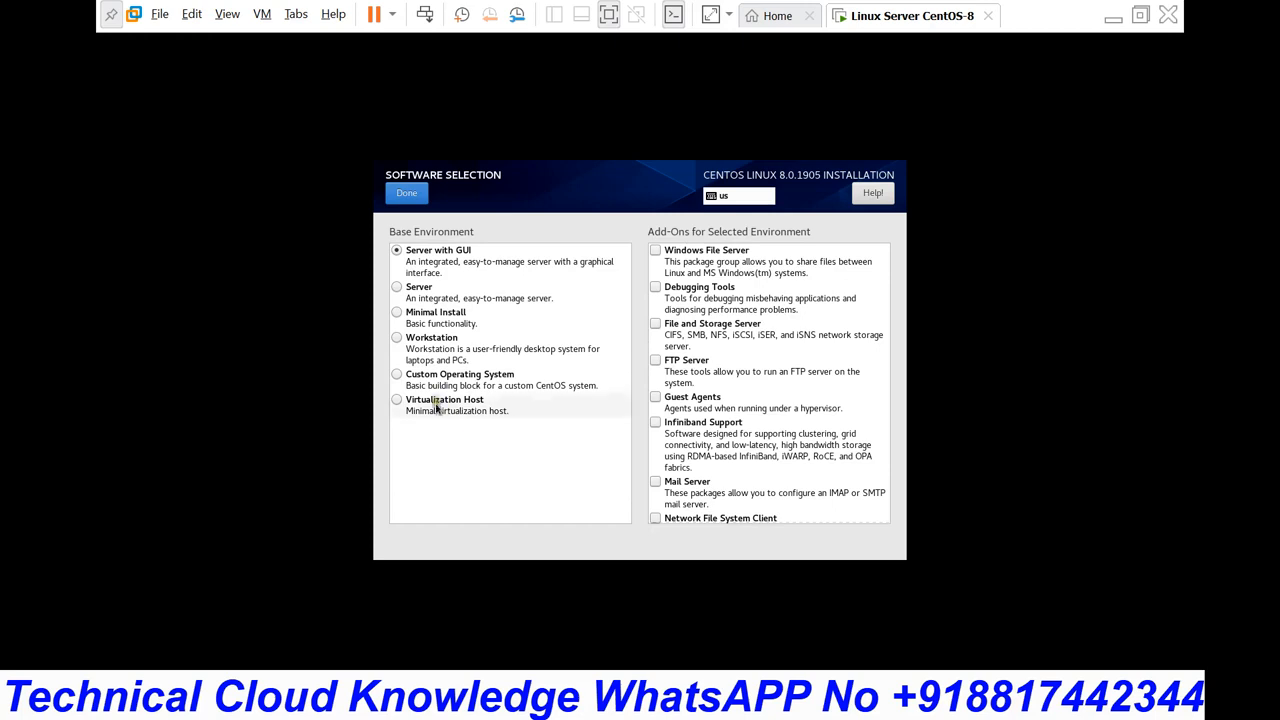
{"action": "left_click", "coordinate": [656, 364]}
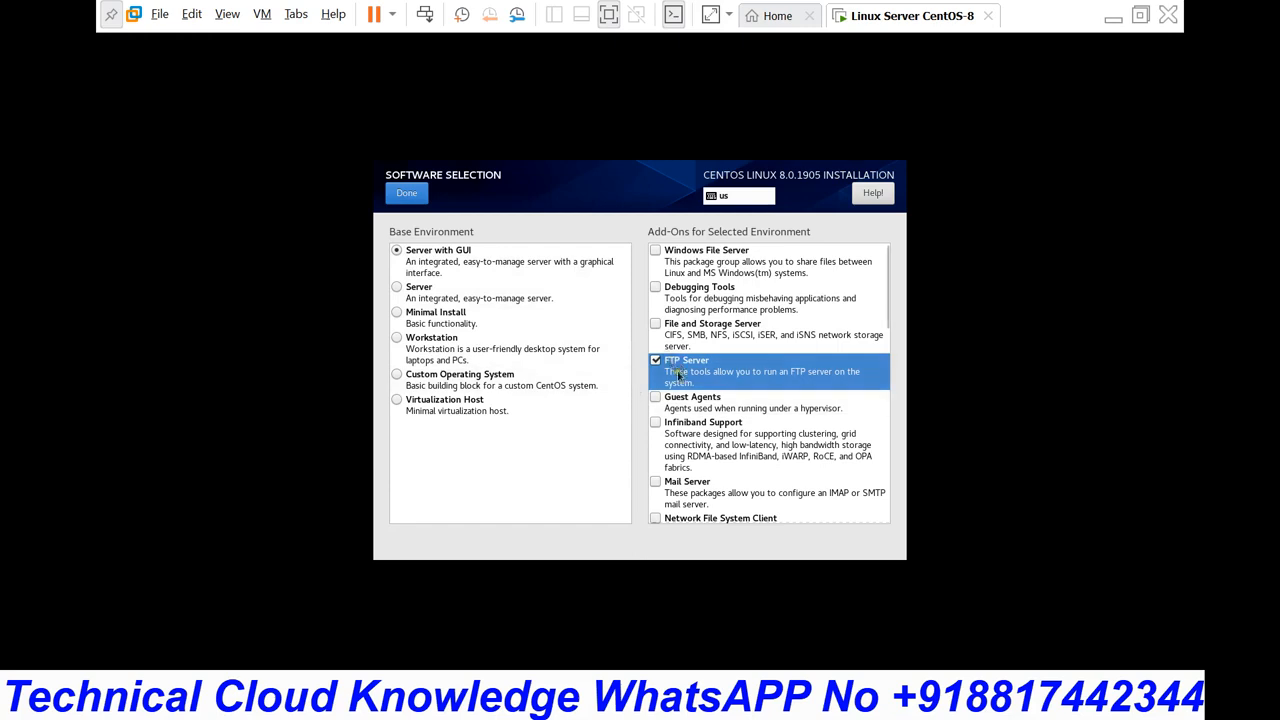
{"action": "left_click", "coordinate": [657, 363]}
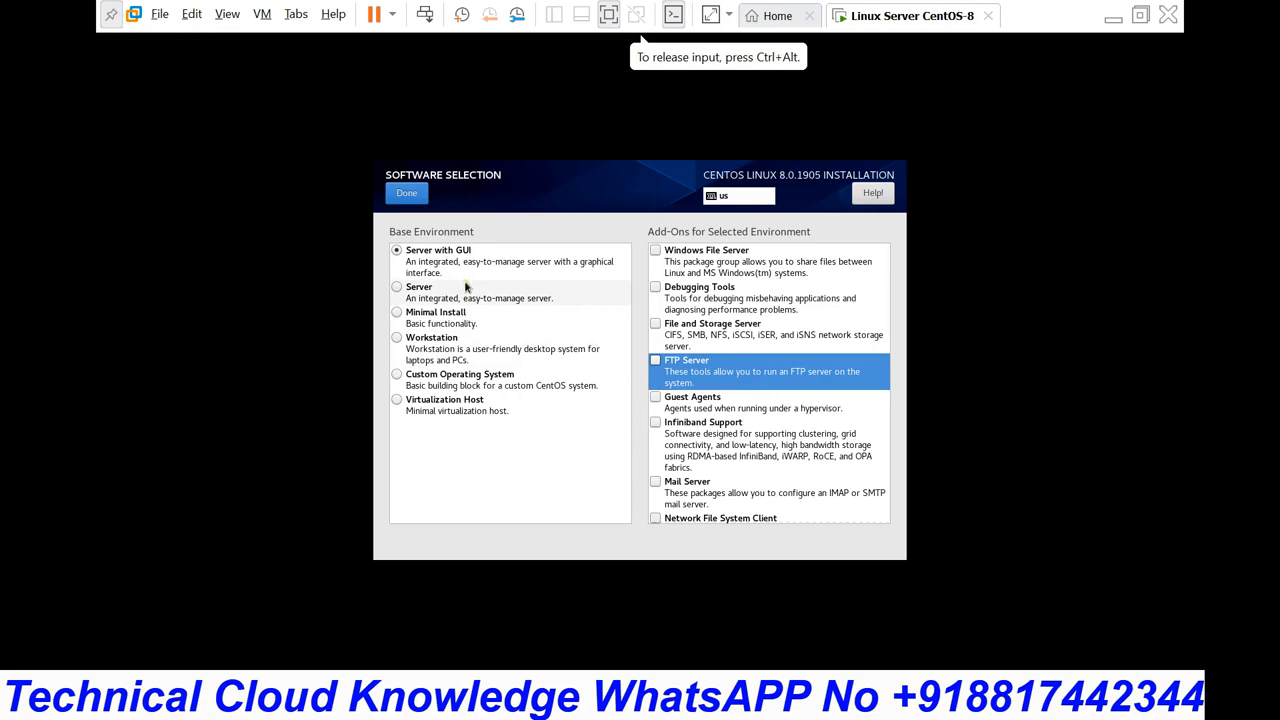
{"action": "left_click", "coordinate": [404, 408]}
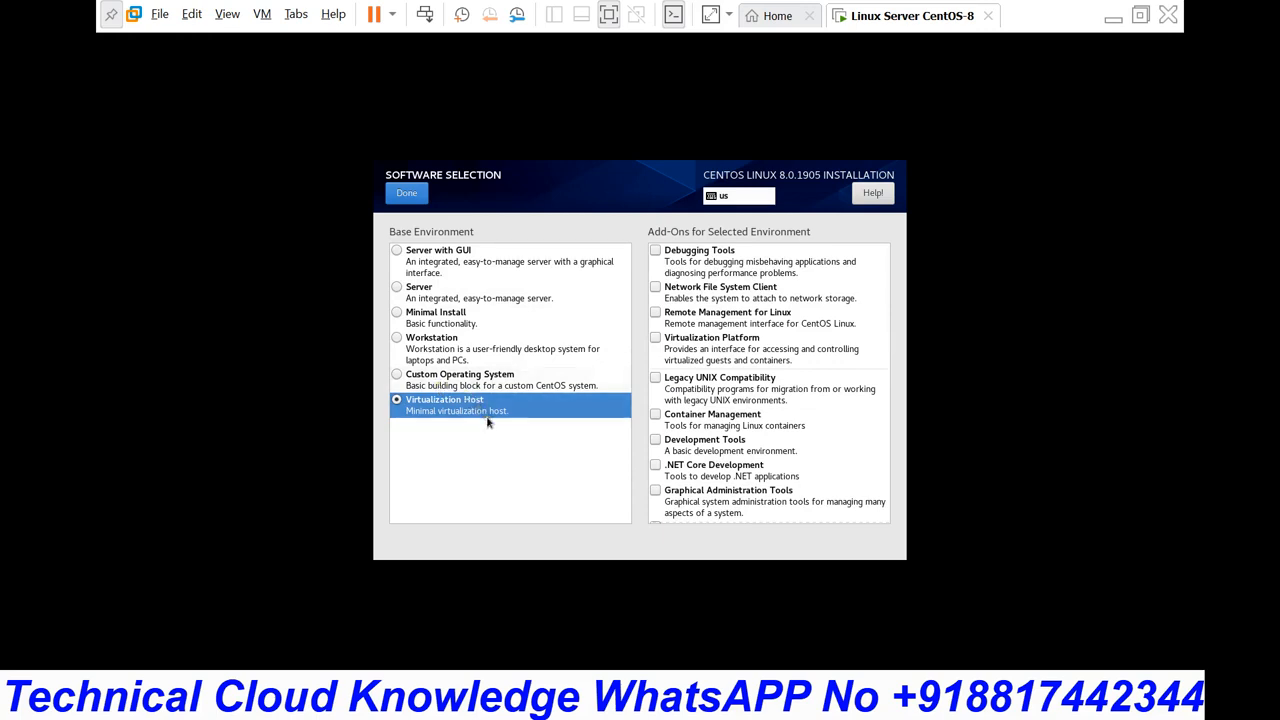
{"action": "left_click", "coordinate": [397, 252]}
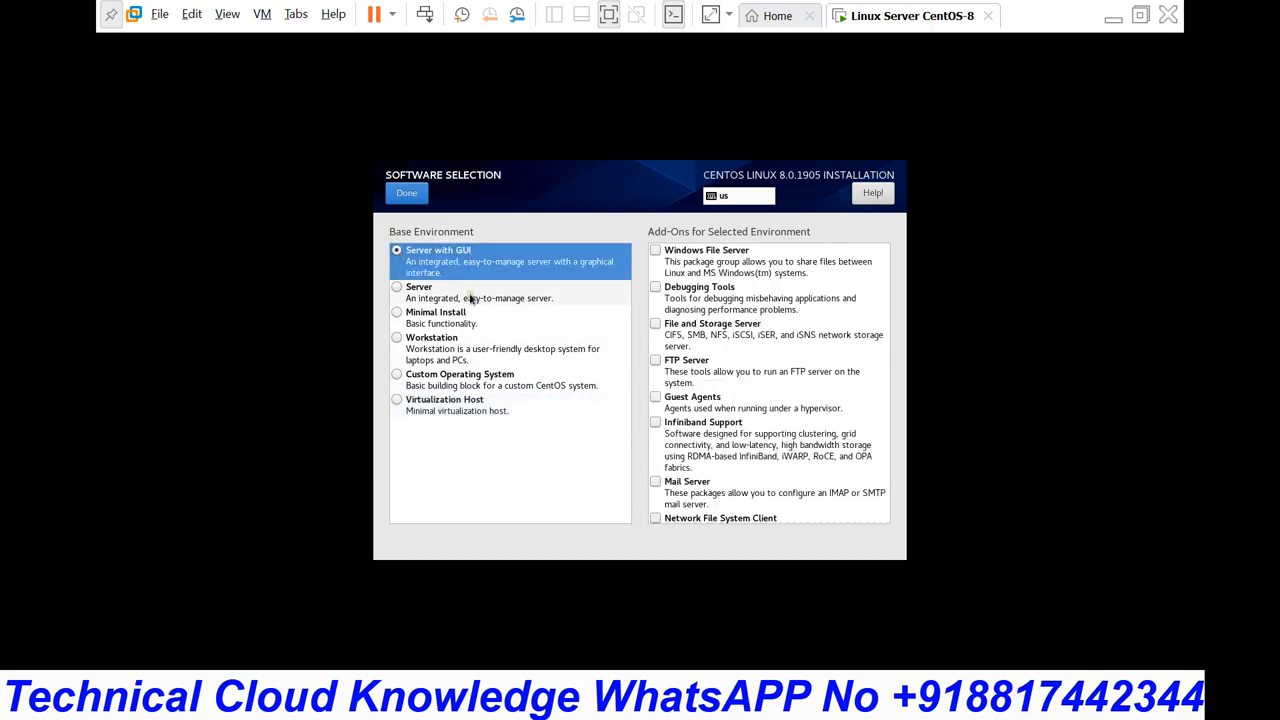
{"action": "left_click", "coordinate": [397, 314]}
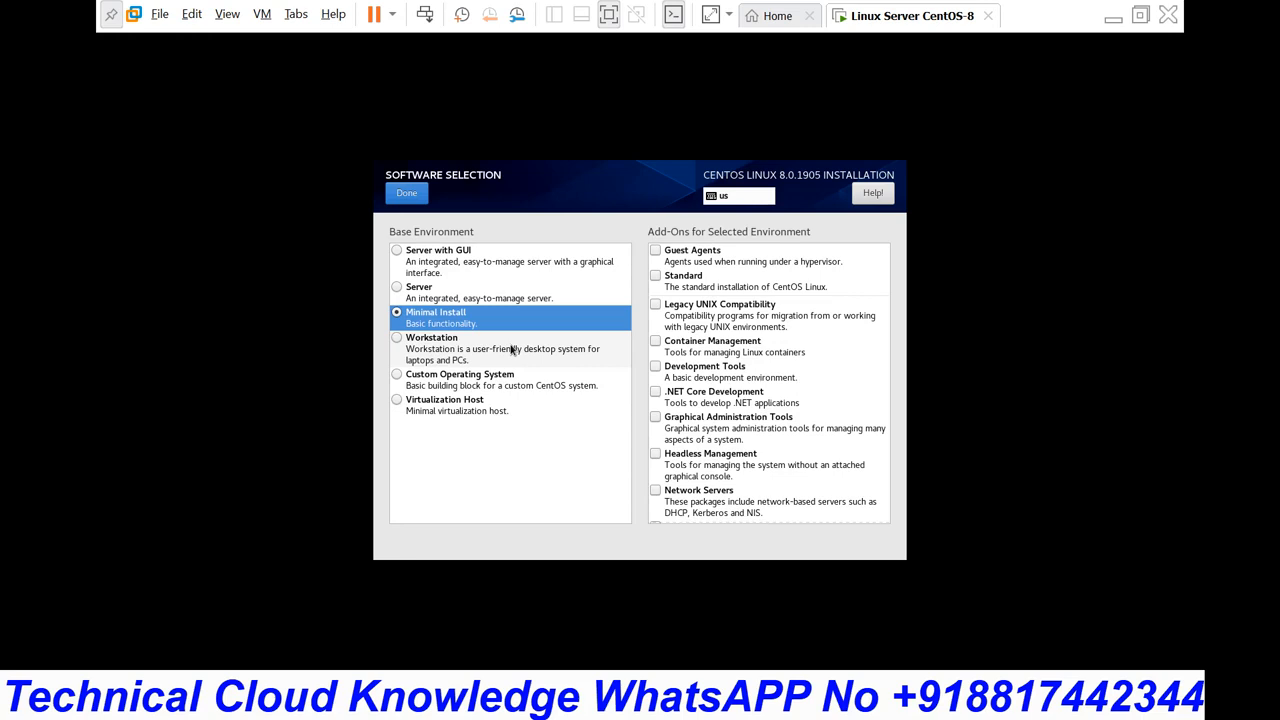
{"action": "left_click", "coordinate": [396, 252]}
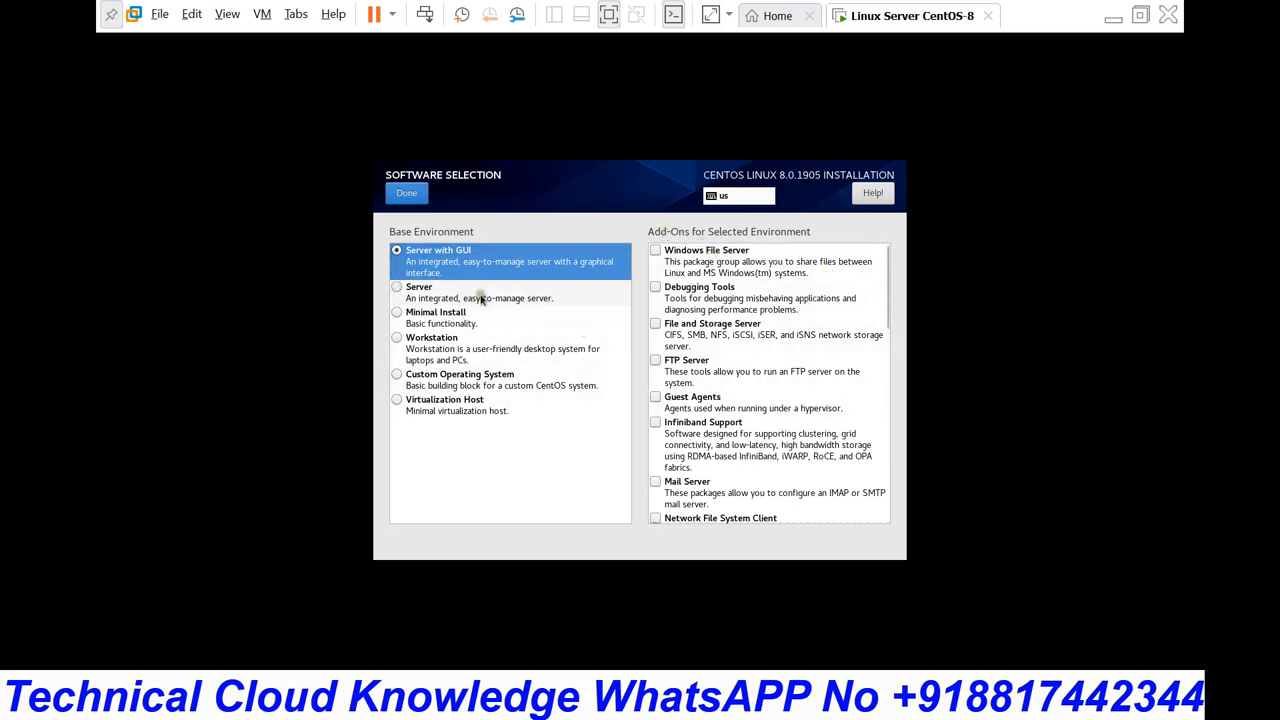
Step: Test then uncheck Windows File Server and Debugging Tools add-ons, confirming Server with GUI alone
{"action": "scroll", "coordinate": [725, 405], "scroll_direction": "down", "scroll_amount": 3}
{"action": "scroll", "coordinate": [725, 408], "scroll_direction": "down", "scroll_amount": 3}
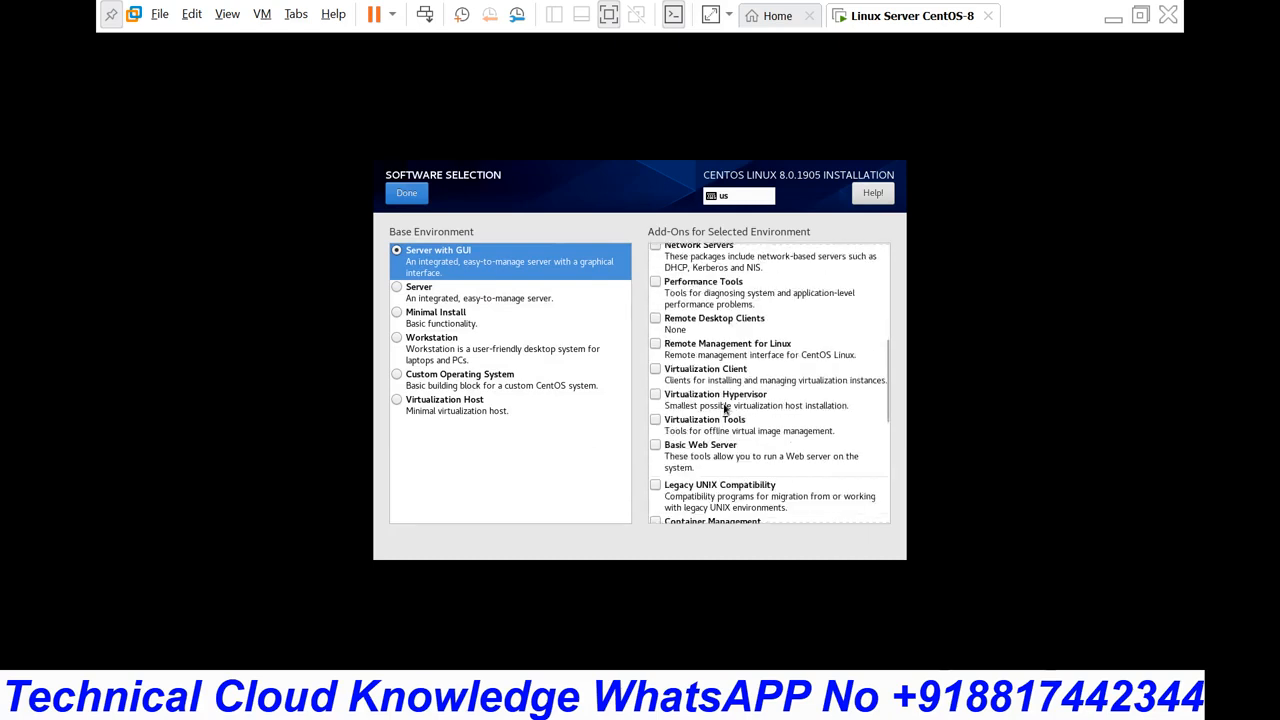
{"action": "scroll", "coordinate": [719, 375], "scroll_direction": "up", "scroll_amount": 2}
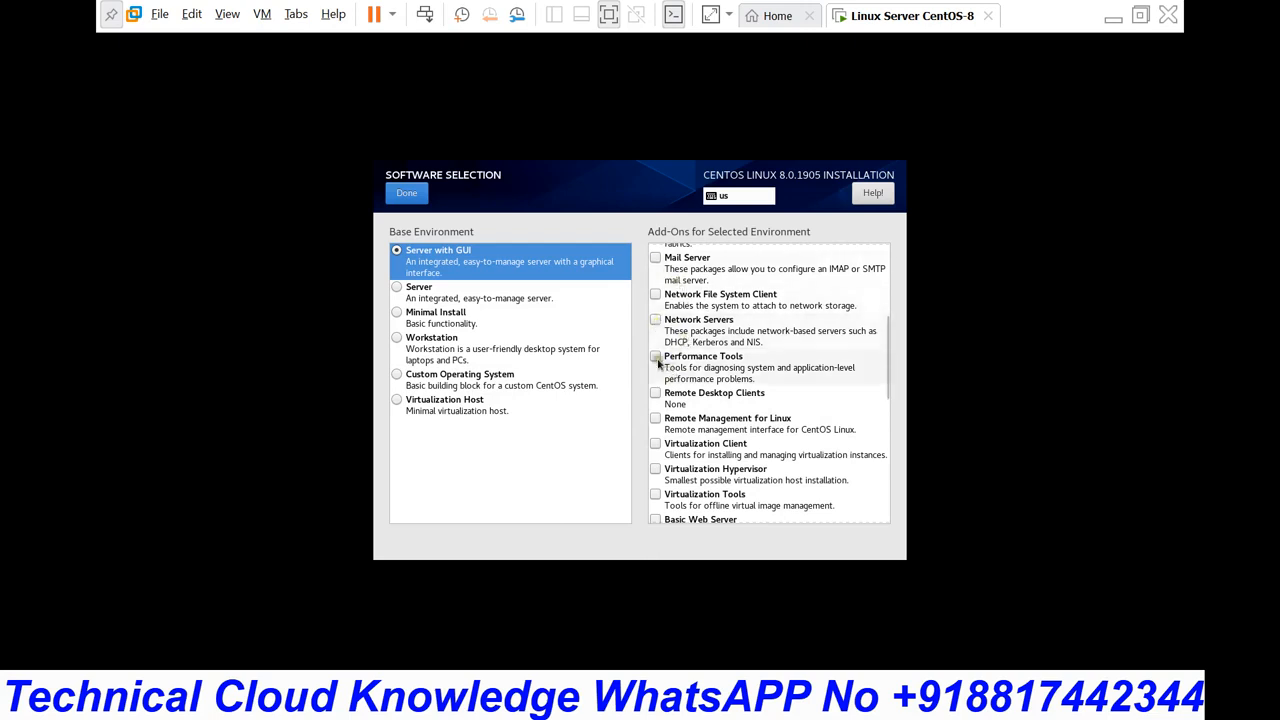
{"action": "scroll", "coordinate": [698, 308], "scroll_direction": "up", "scroll_amount": 6}
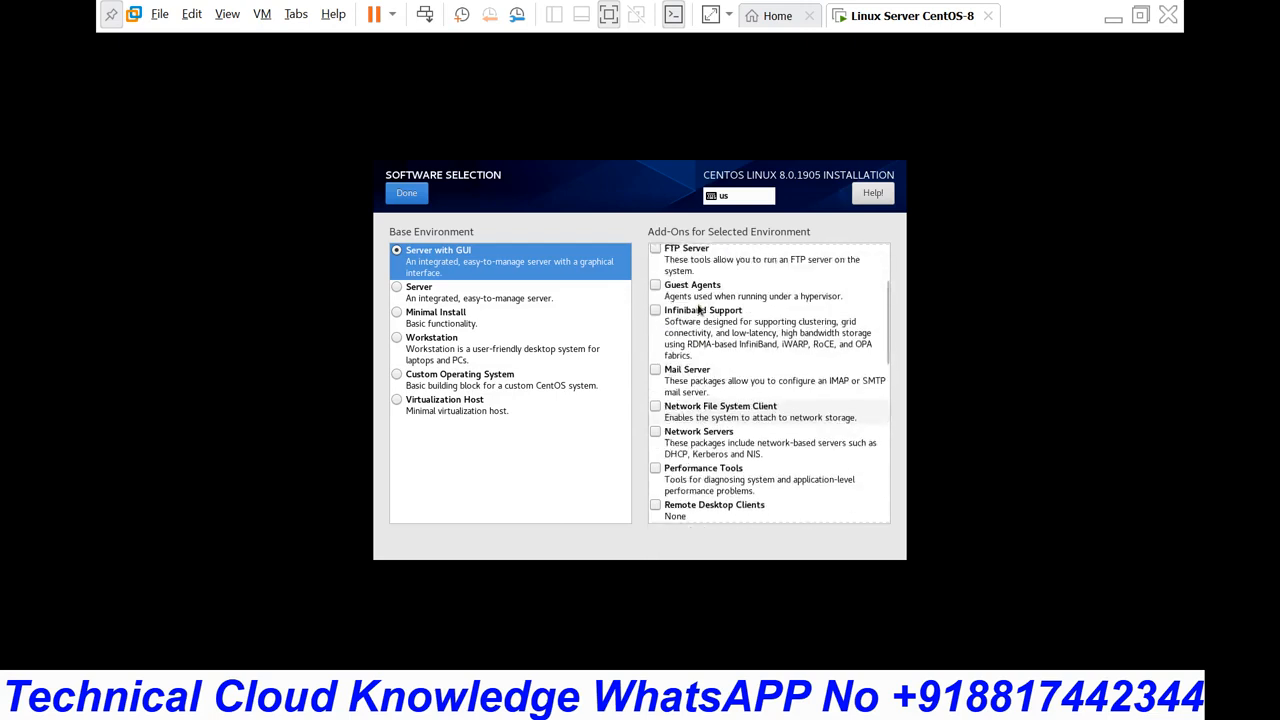
{"action": "left_click", "coordinate": [655, 252]}
{"action": "left_click", "coordinate": [655, 288]}
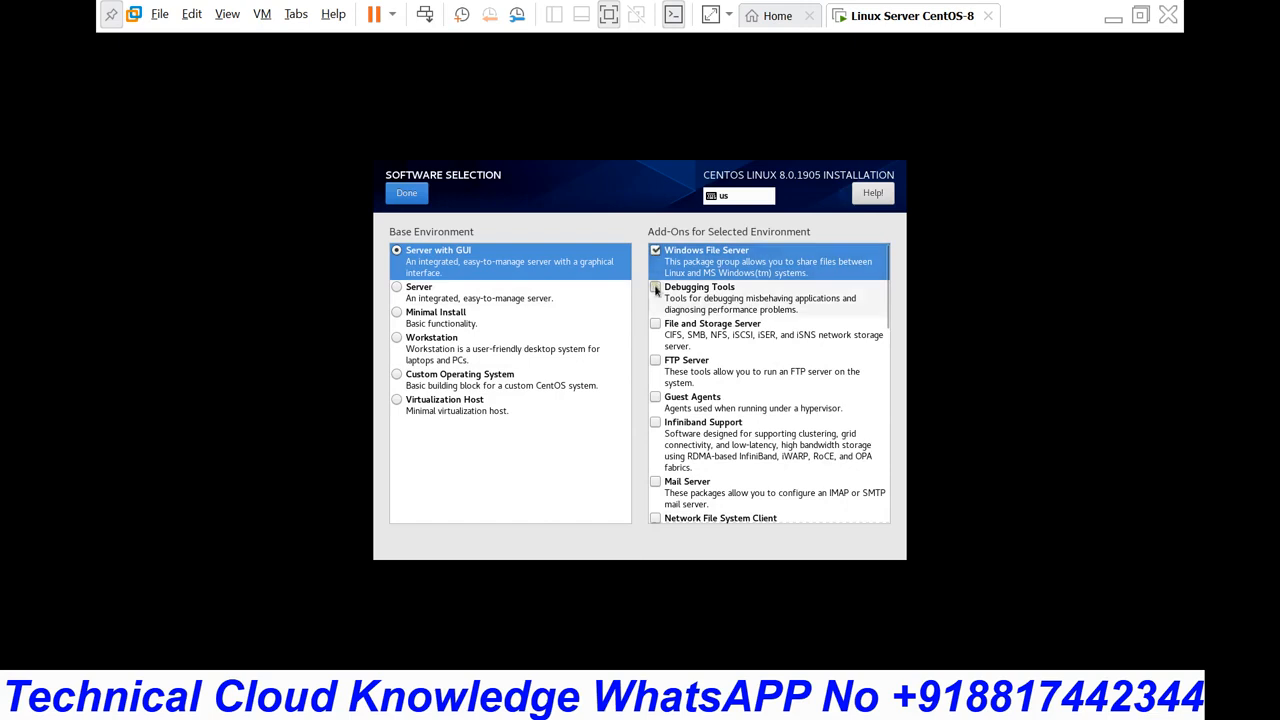
{"action": "left_click", "coordinate": [655, 325]}
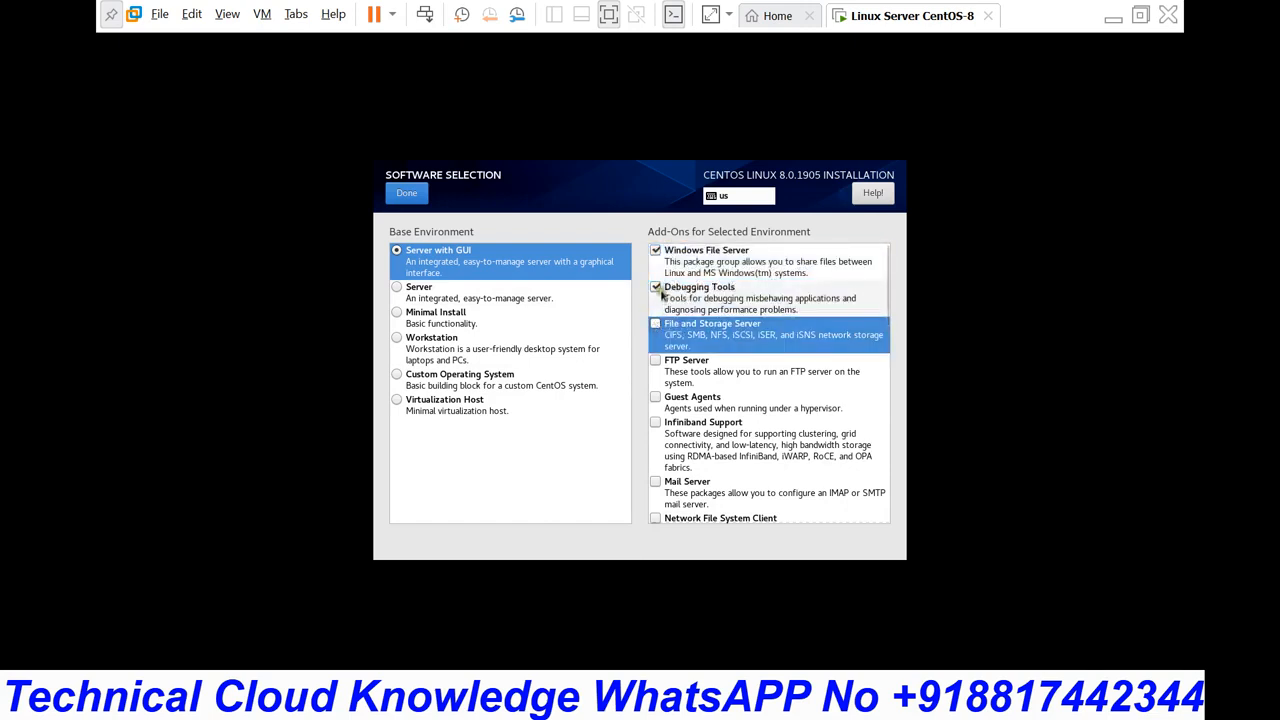
{"action": "left_click", "coordinate": [656, 288]}
{"action": "left_click", "coordinate": [655, 250]}
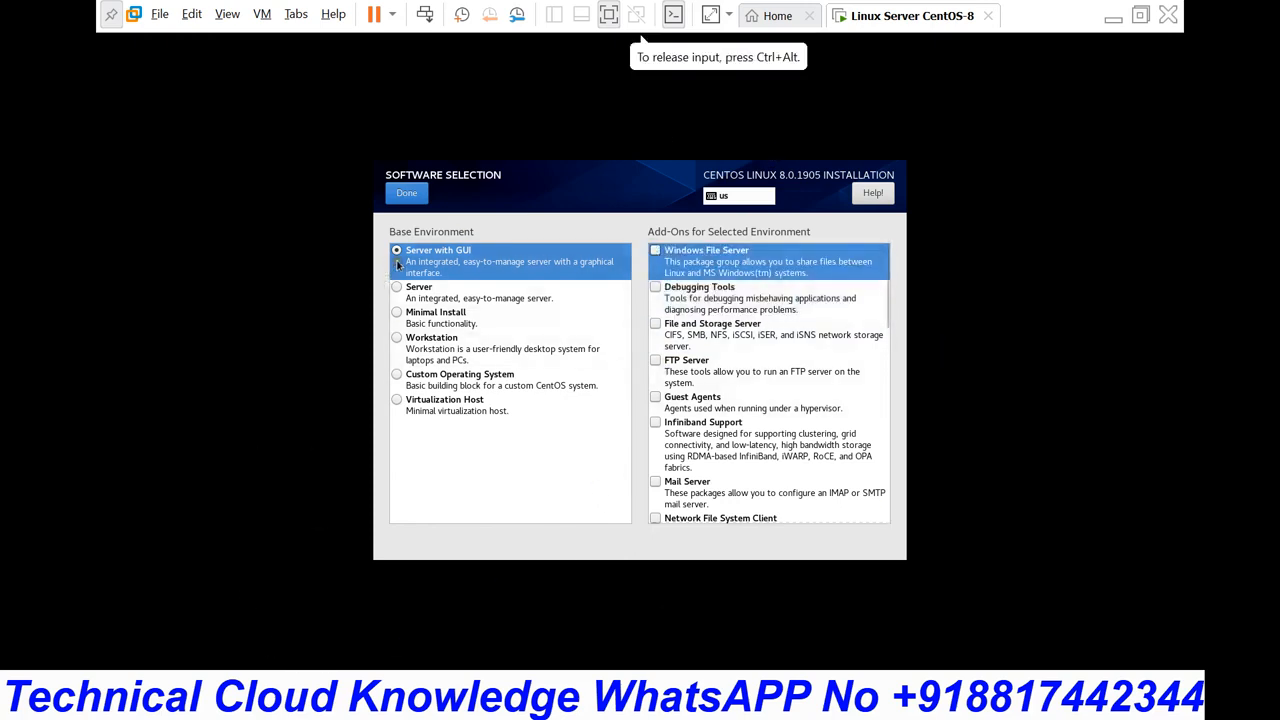
{"action": "left_click", "coordinate": [412, 198]}
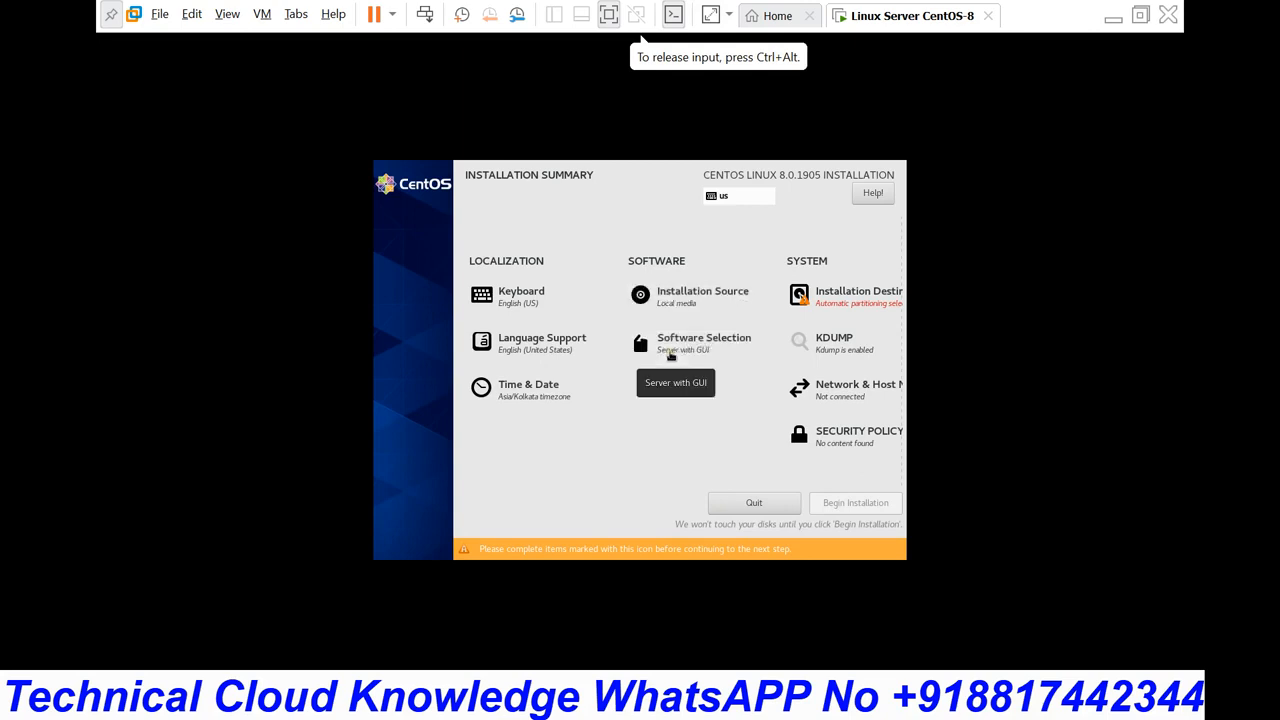
{"action": "left_click", "coordinate": [671, 356]}
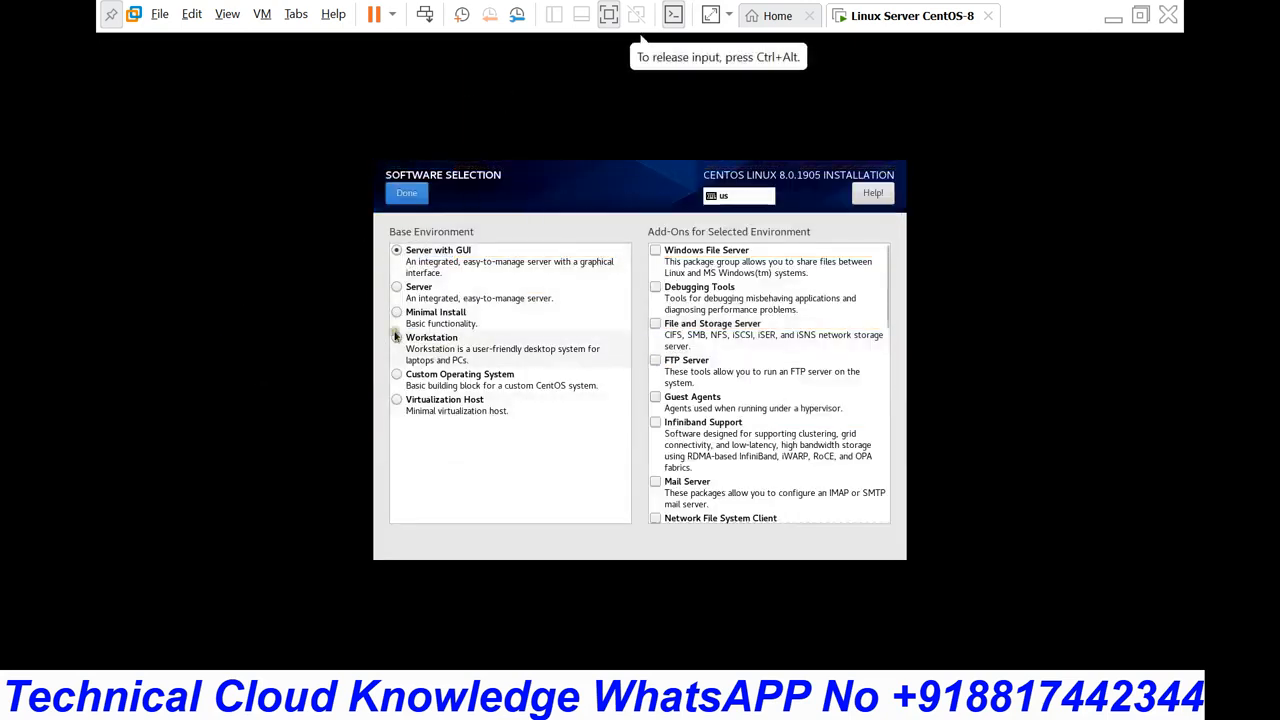
{"action": "left_click", "coordinate": [396, 313]}
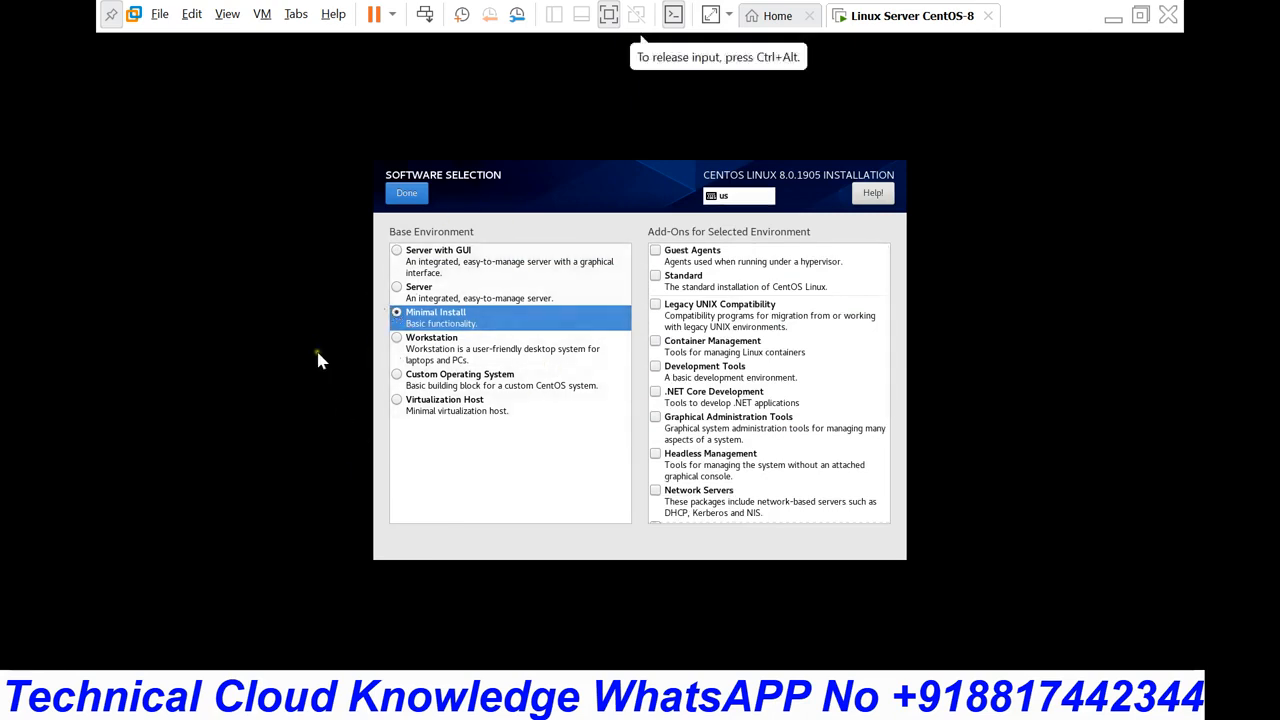
{"action": "left_click", "coordinate": [397, 256]}
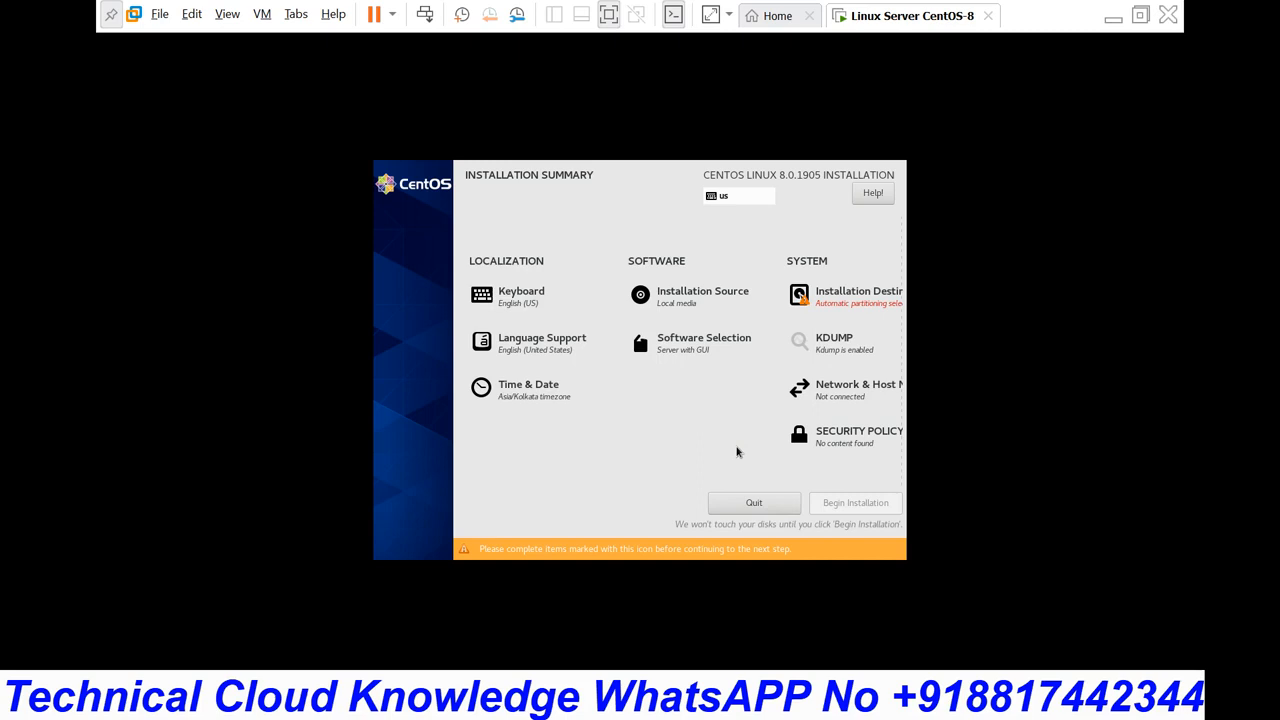
Step: Choose Custom storage configuration for the 20 GiB NVMe disk to reach Manual Partitioning
{"action": "left_click", "coordinate": [688, 355]}
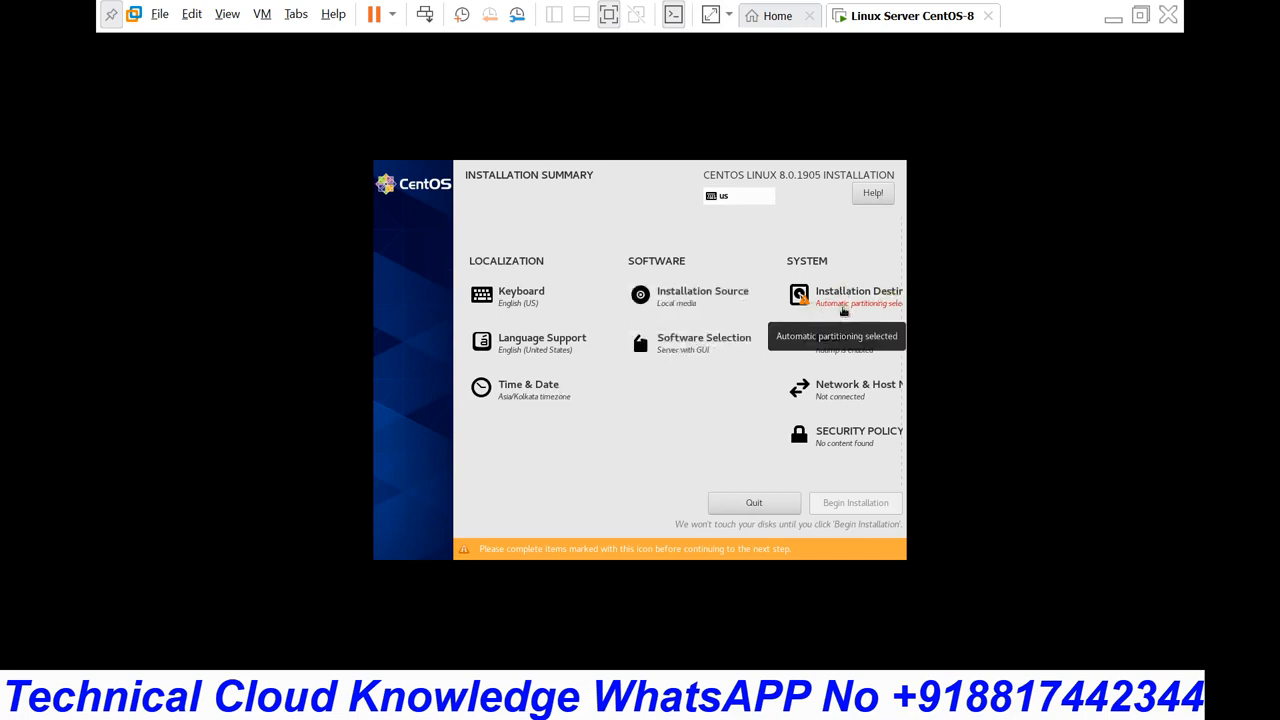
{"action": "left_click", "coordinate": [843, 311]}
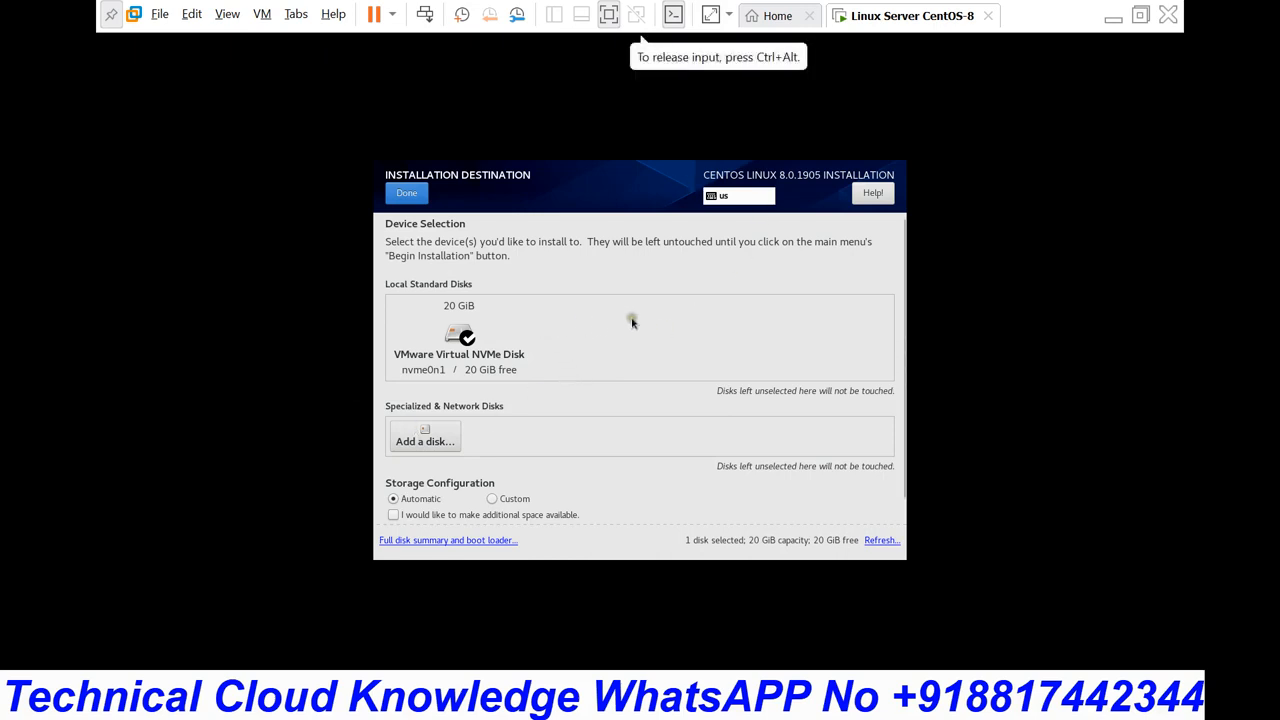
{"action": "scroll", "coordinate": [665, 440], "scroll_direction": "down", "scroll_amount": 2}
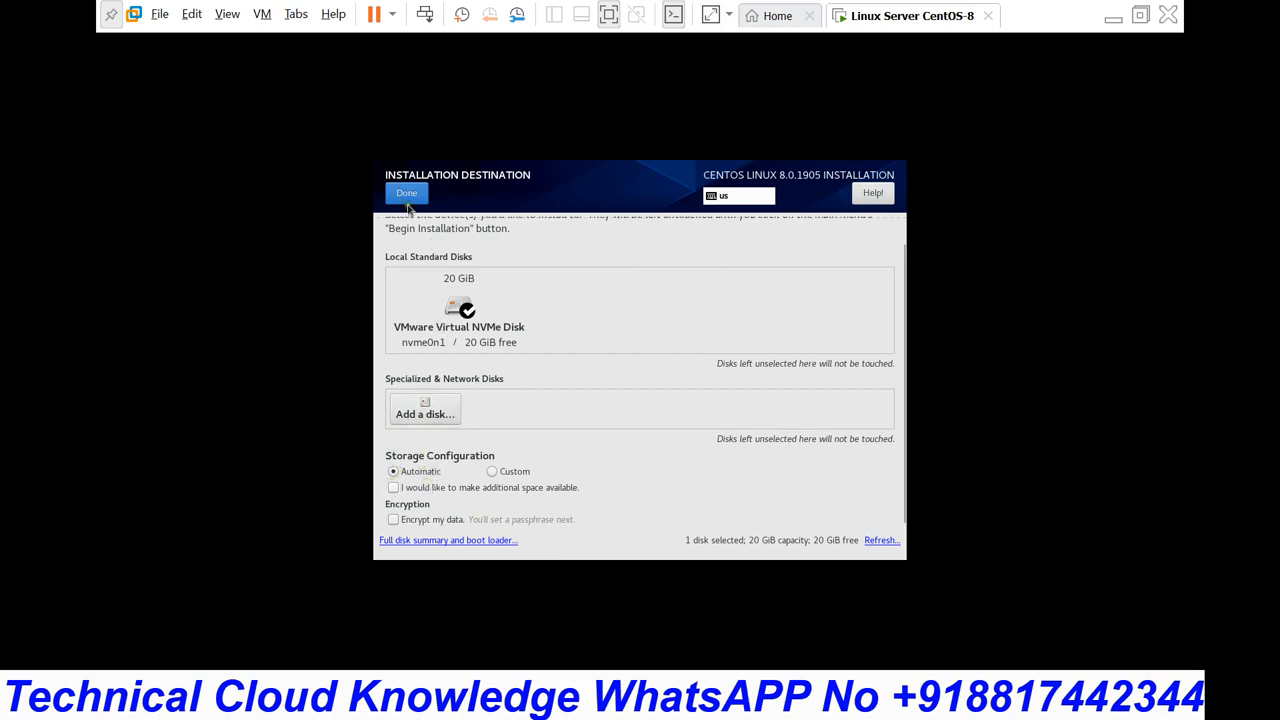
{"action": "left_click", "coordinate": [527, 423]}
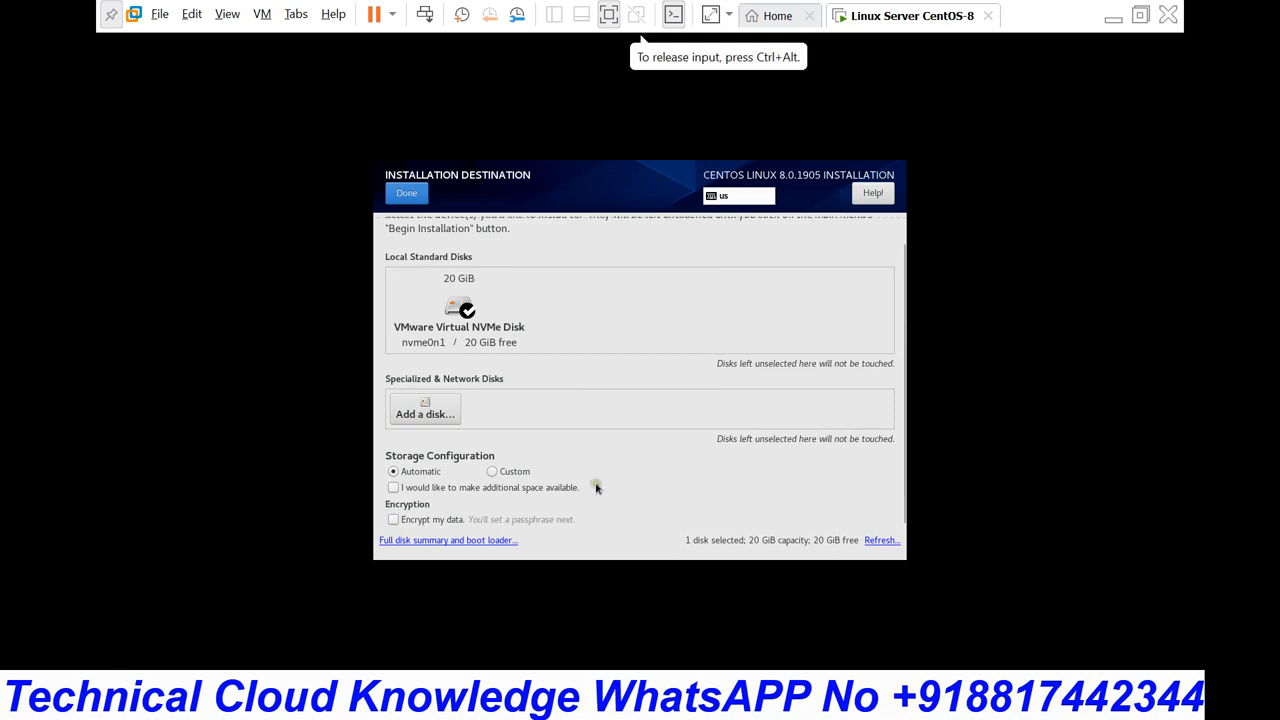
{"action": "left_click", "coordinate": [490, 471]}
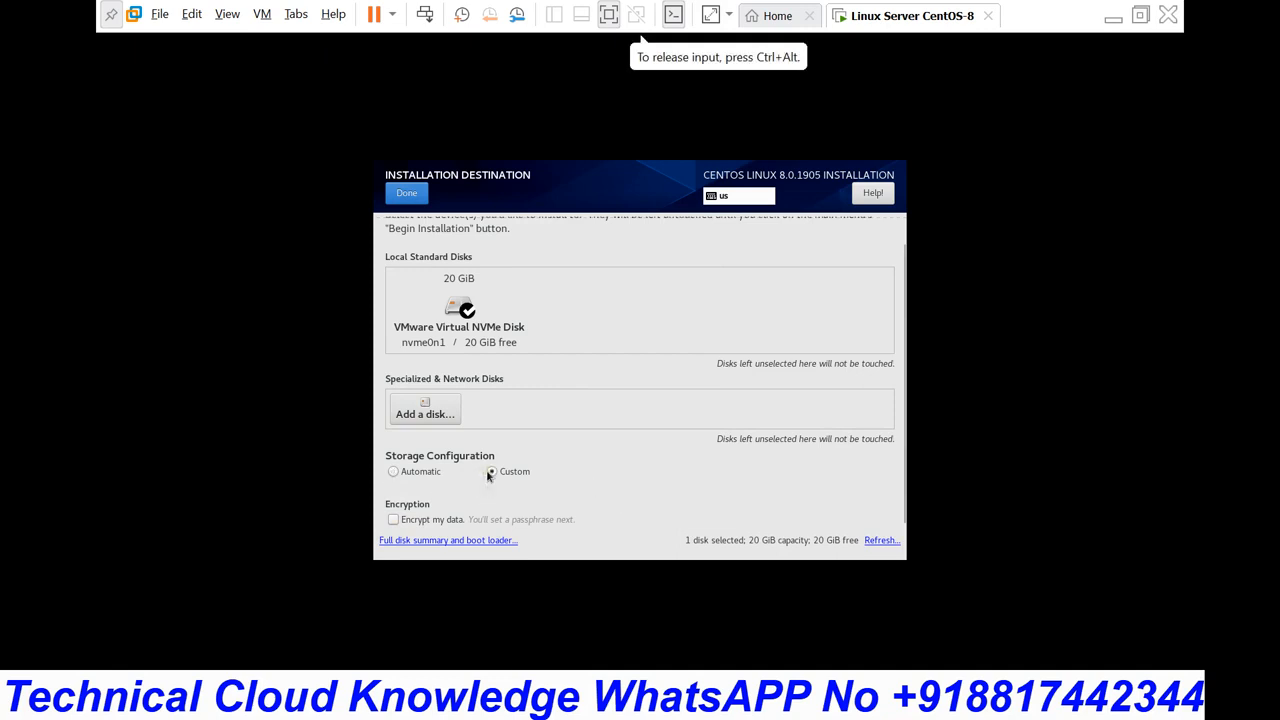
{"action": "left_click", "coordinate": [407, 194]}
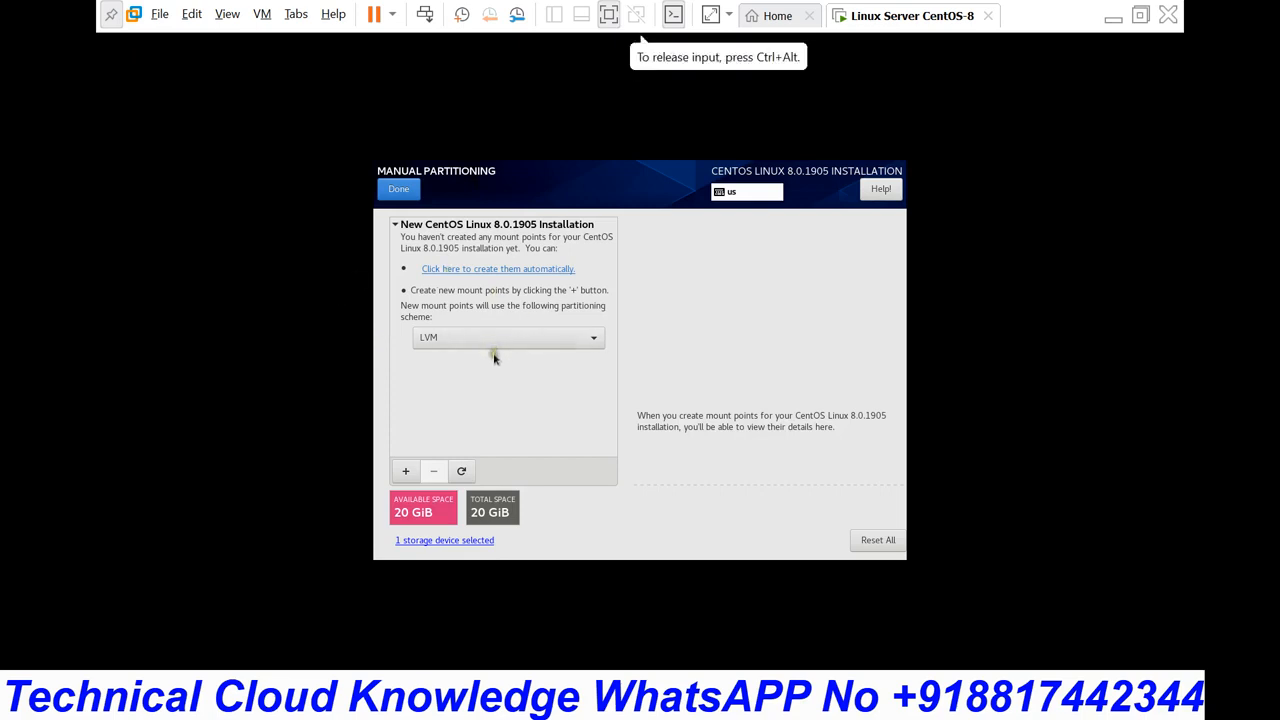
Step: Switch the new-mount-point partitioning scheme from LVM to Standard Partition
{"action": "left_click", "coordinate": [545, 340]}
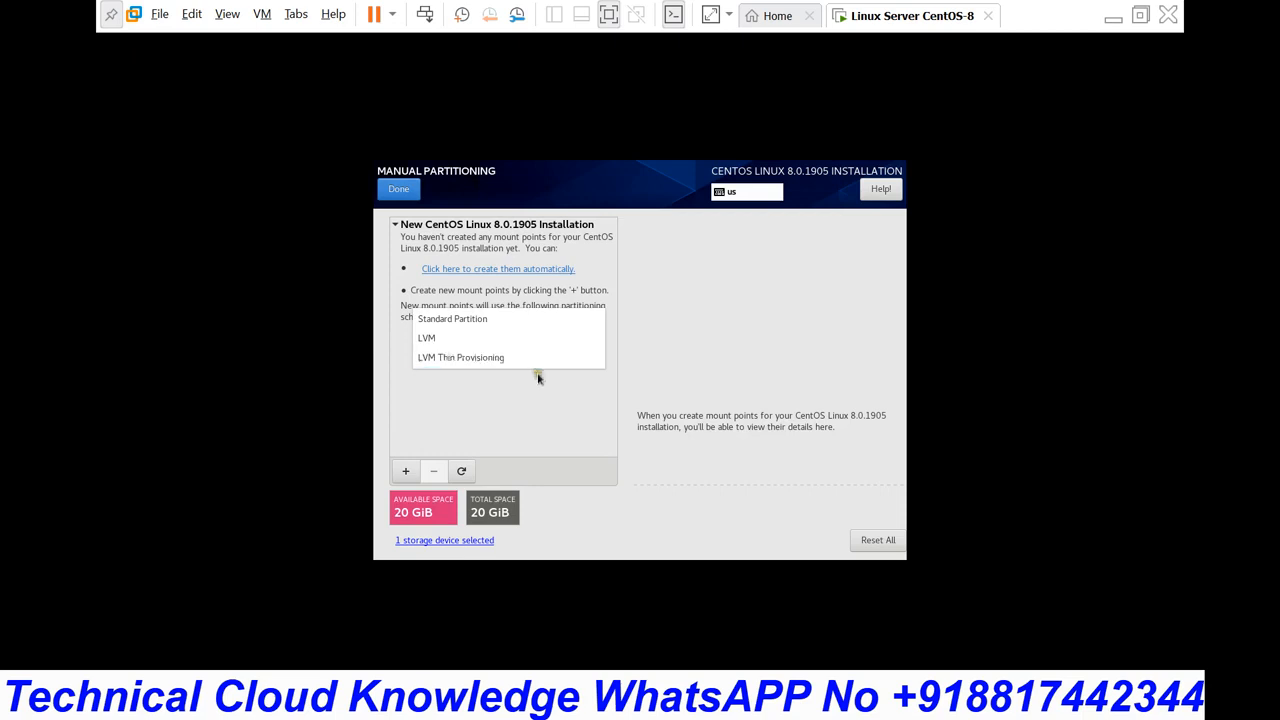
{"action": "left_click", "coordinate": [494, 320]}
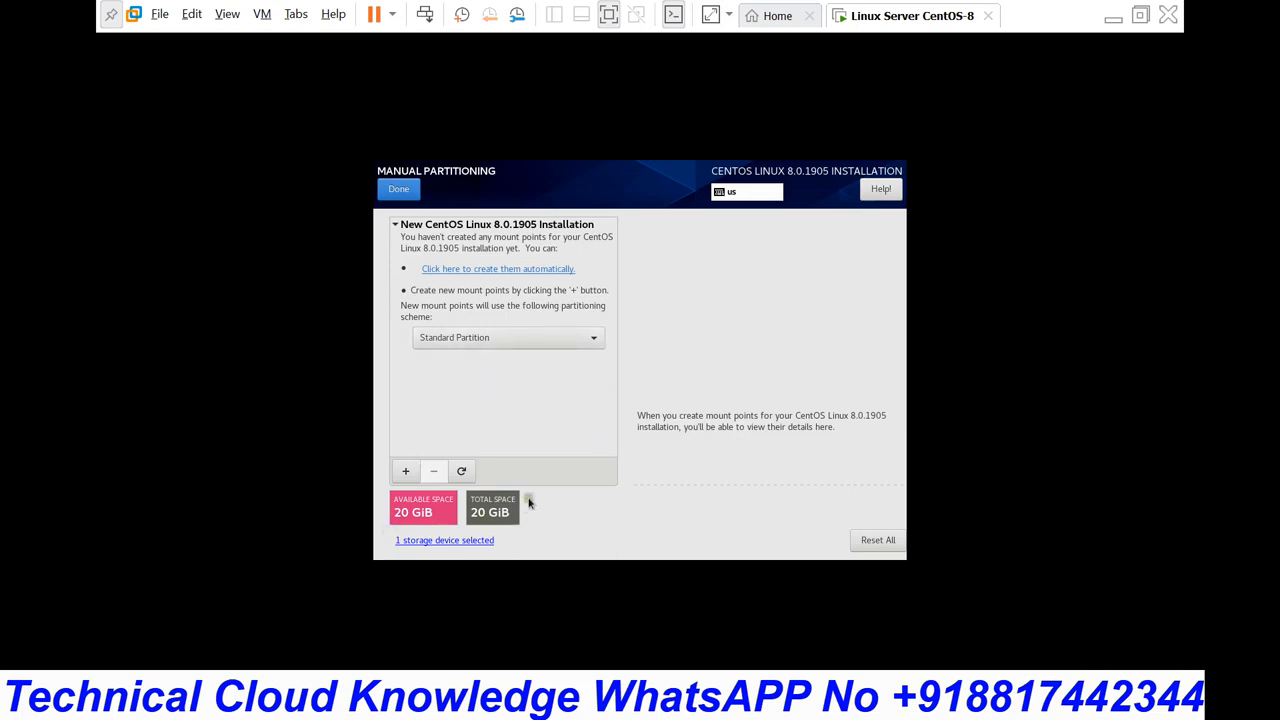
Step: Add a / mount point with 10 GB capacity
{"action": "left_click", "coordinate": [406, 474]}
{"action": "left_click", "coordinate": [736, 359]}
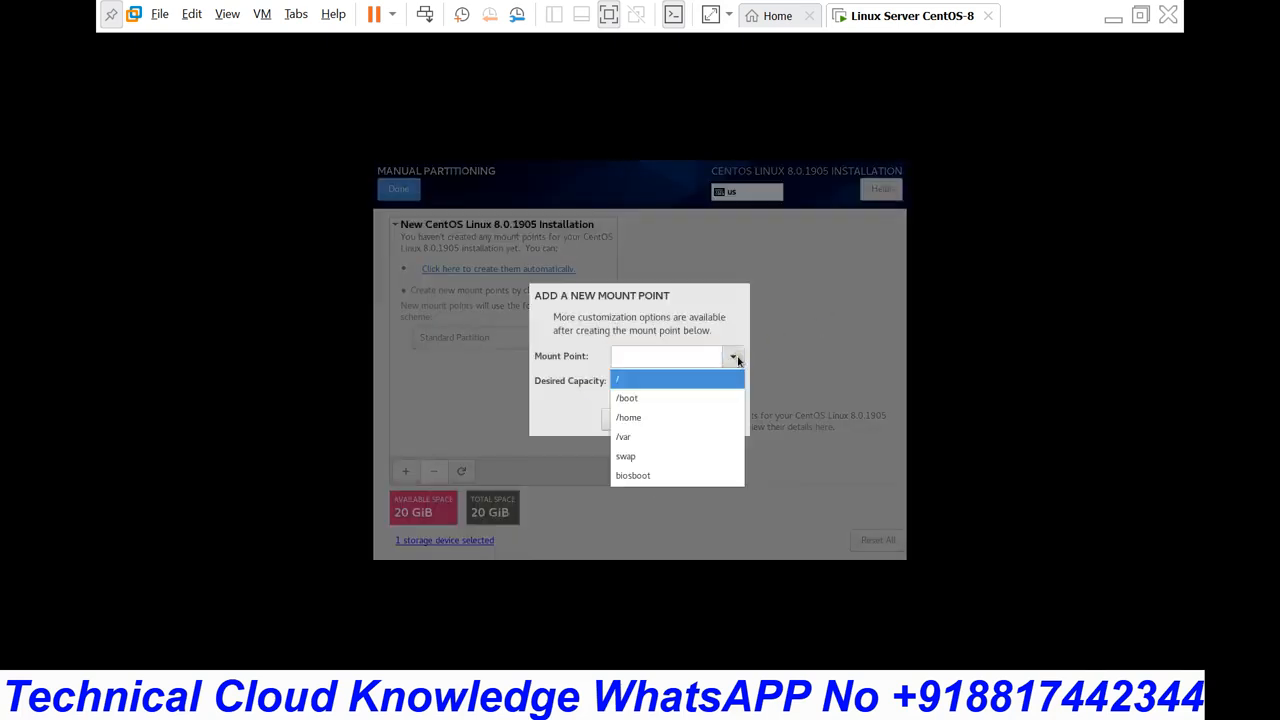
{"action": "left_click", "coordinate": [627, 381]}
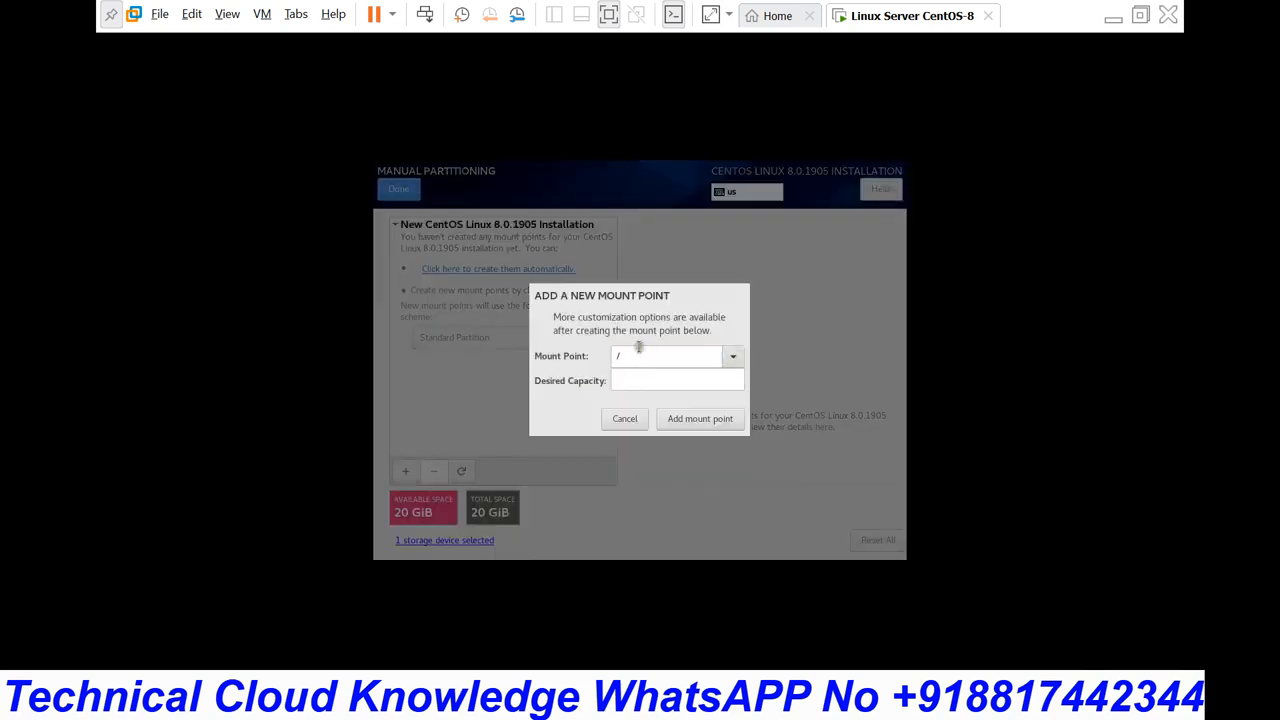
{"action": "left_click", "coordinate": [630, 357]}
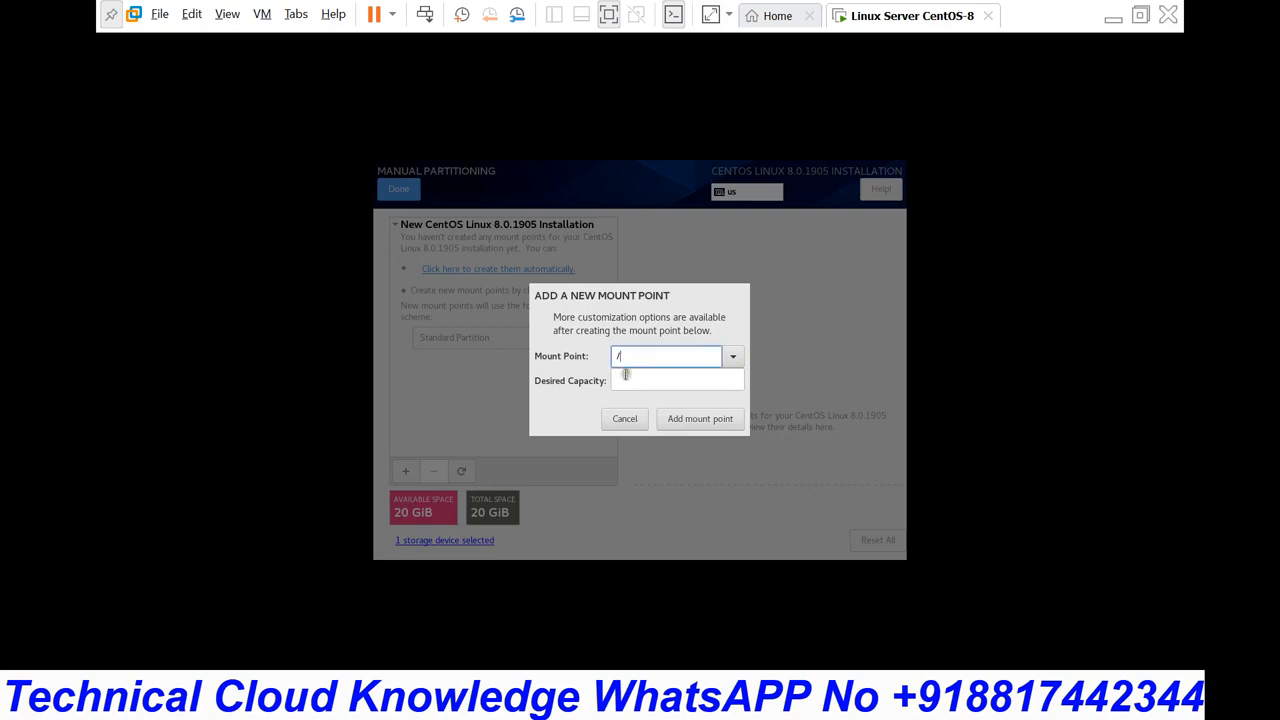
{"action": "left_click", "coordinate": [625, 377]}
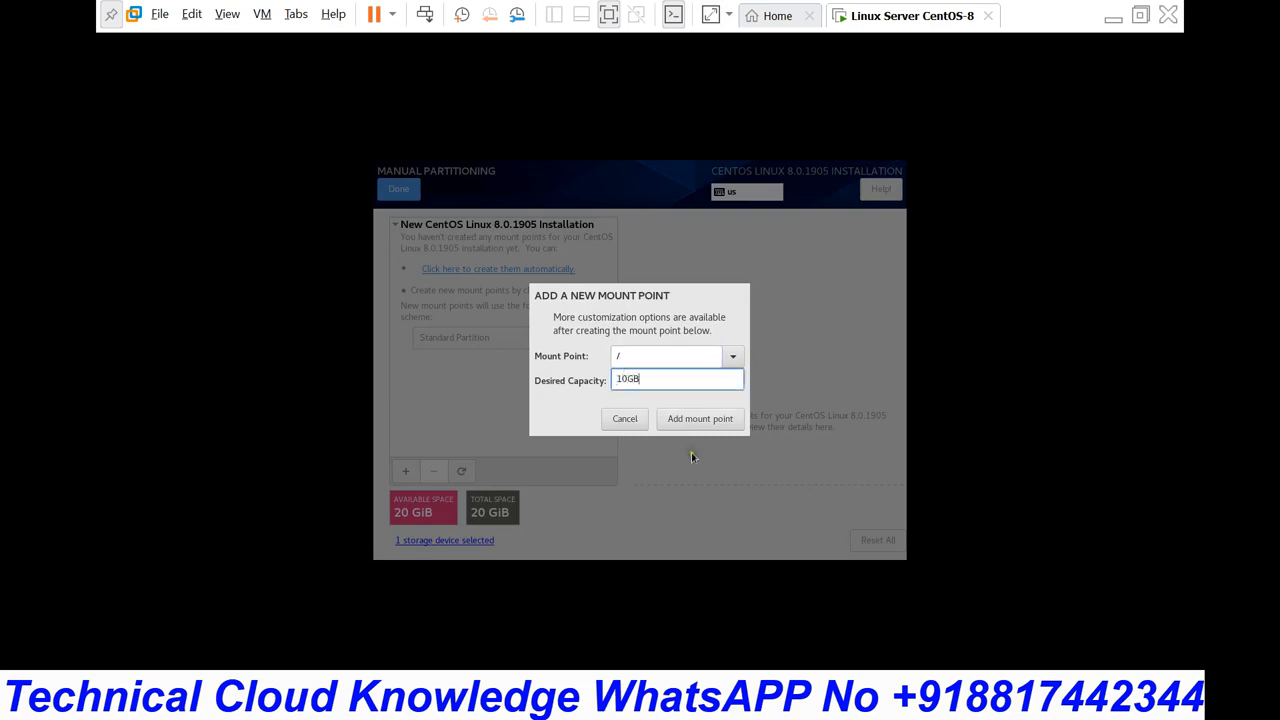
{"action": "left_click", "coordinate": [698, 420]}
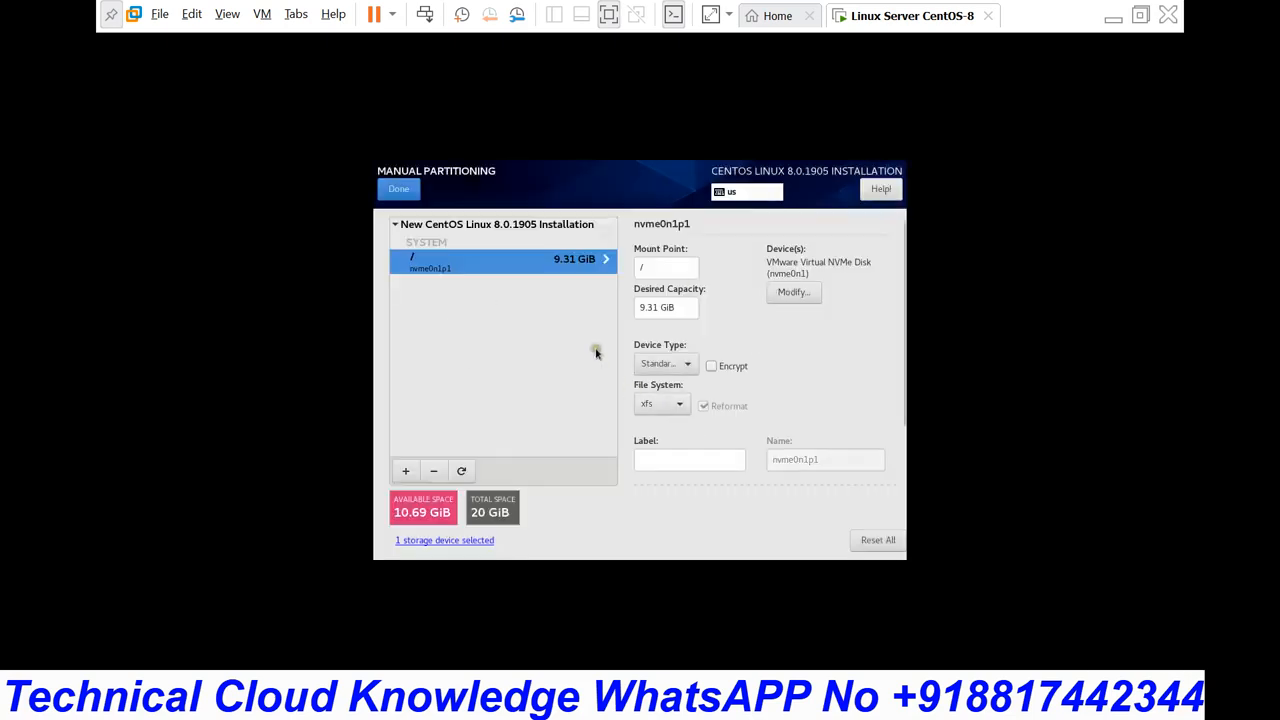
Step: Add a 2 GB swap mount point
{"action": "left_click", "coordinate": [405, 471]}
{"action": "left_click", "coordinate": [732, 356]}
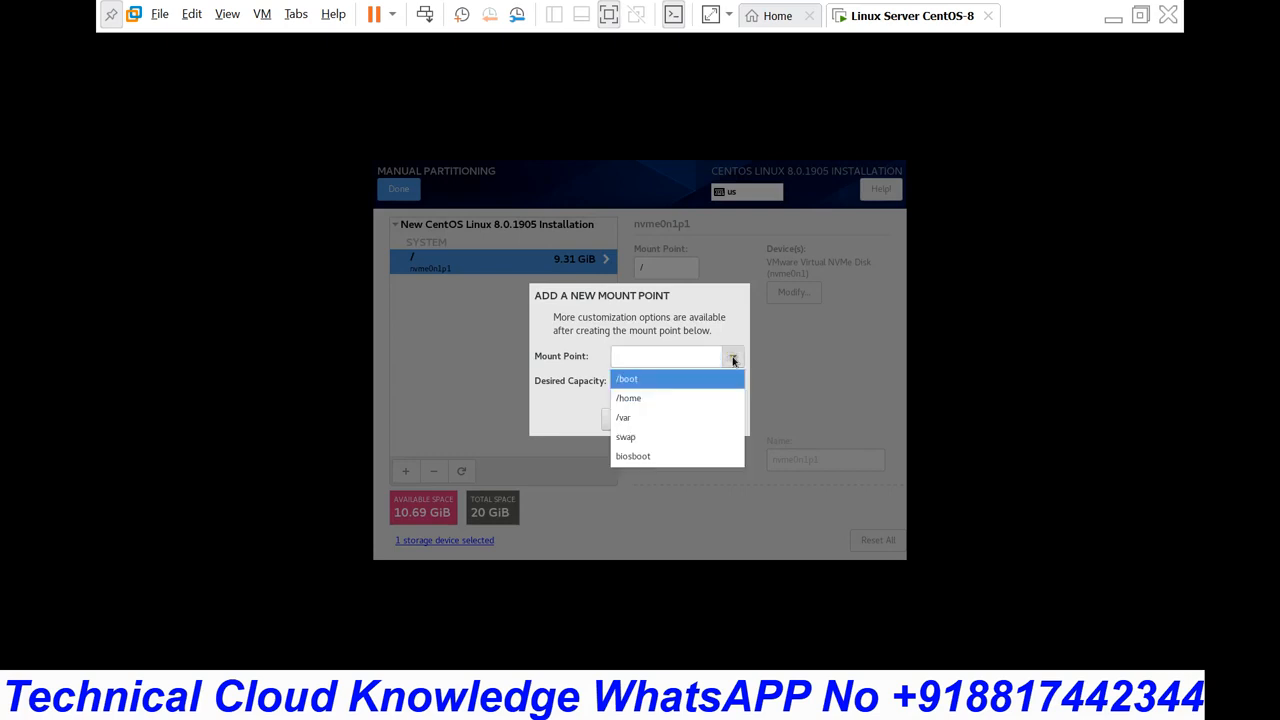
{"action": "left_click", "coordinate": [634, 440]}
{"action": "left_click", "coordinate": [655, 380]}
{"action": "type", "text": "2GB"}
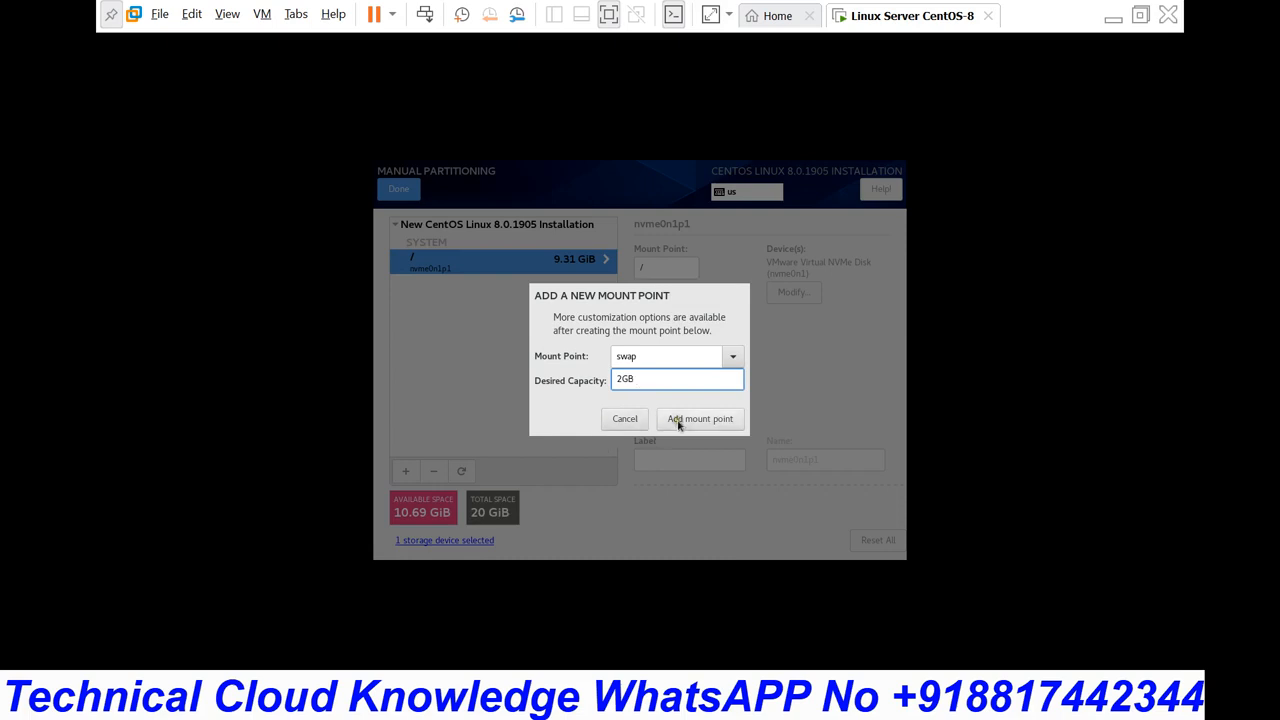
{"action": "left_click", "coordinate": [680, 420]}
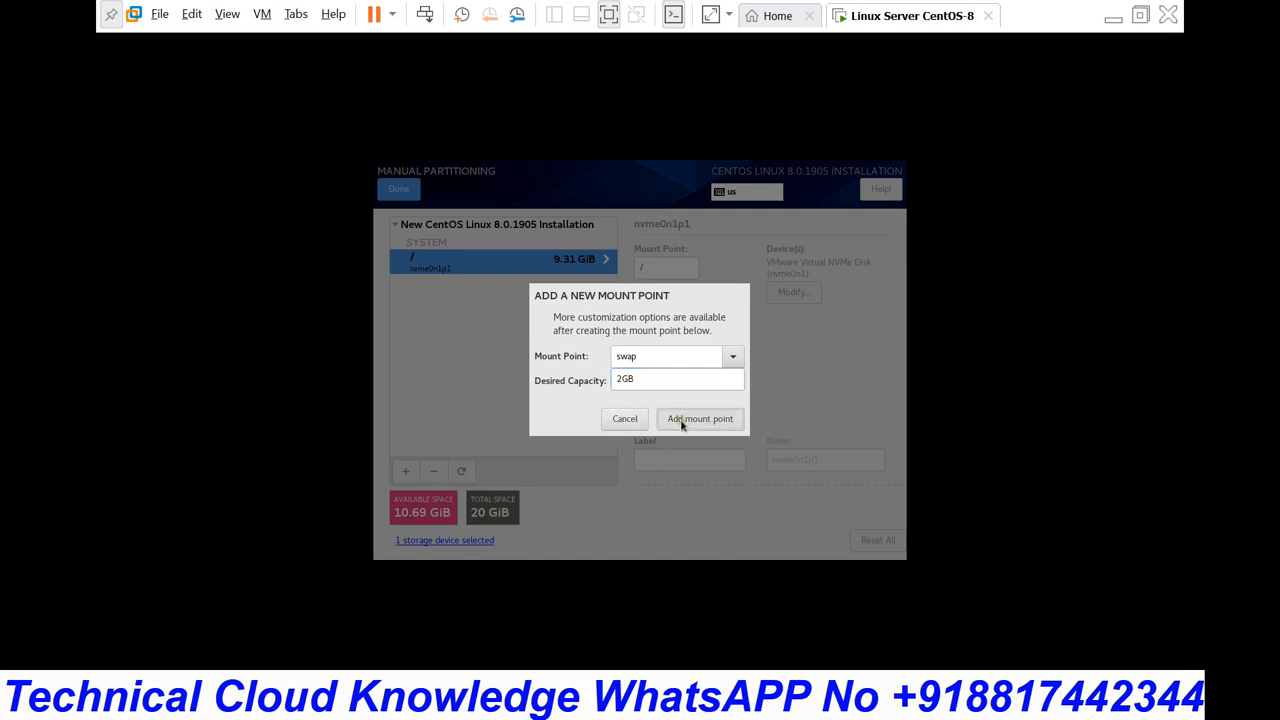
Step: Add a 500MB /boot mount point, then select the swap partition
{"action": "left_click", "coordinate": [407, 471]}
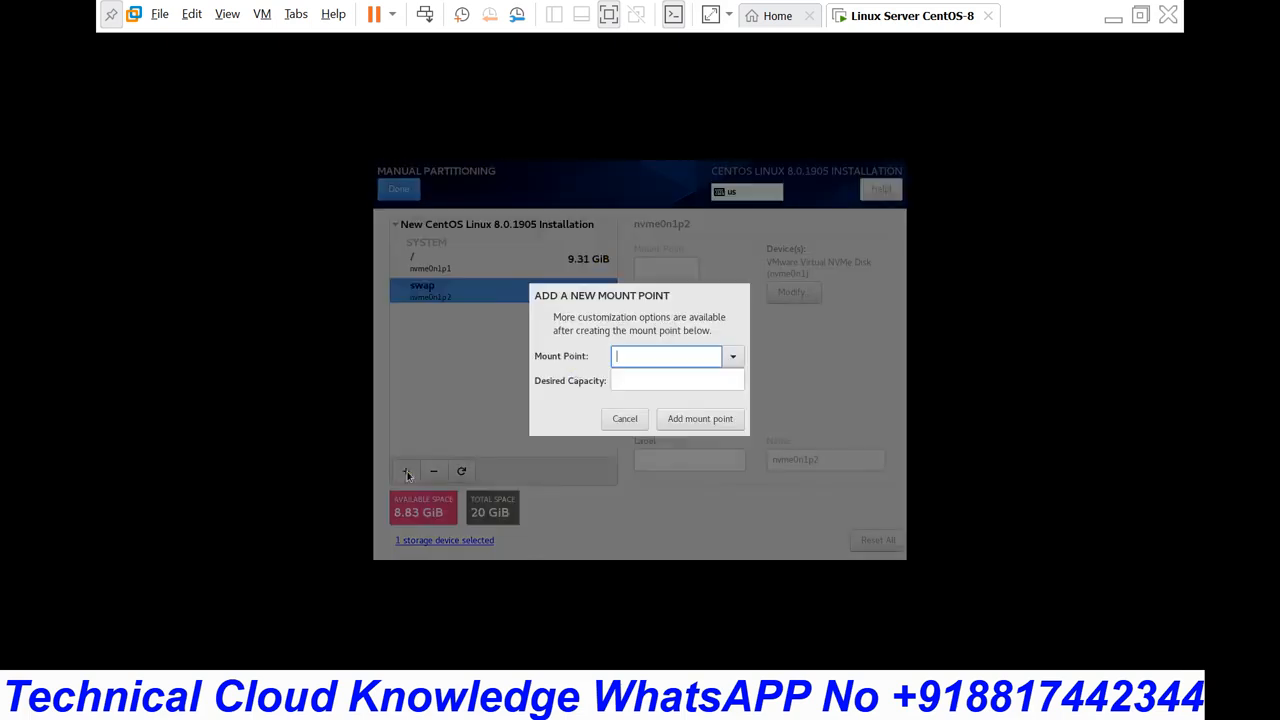
{"action": "left_click", "coordinate": [731, 356]}
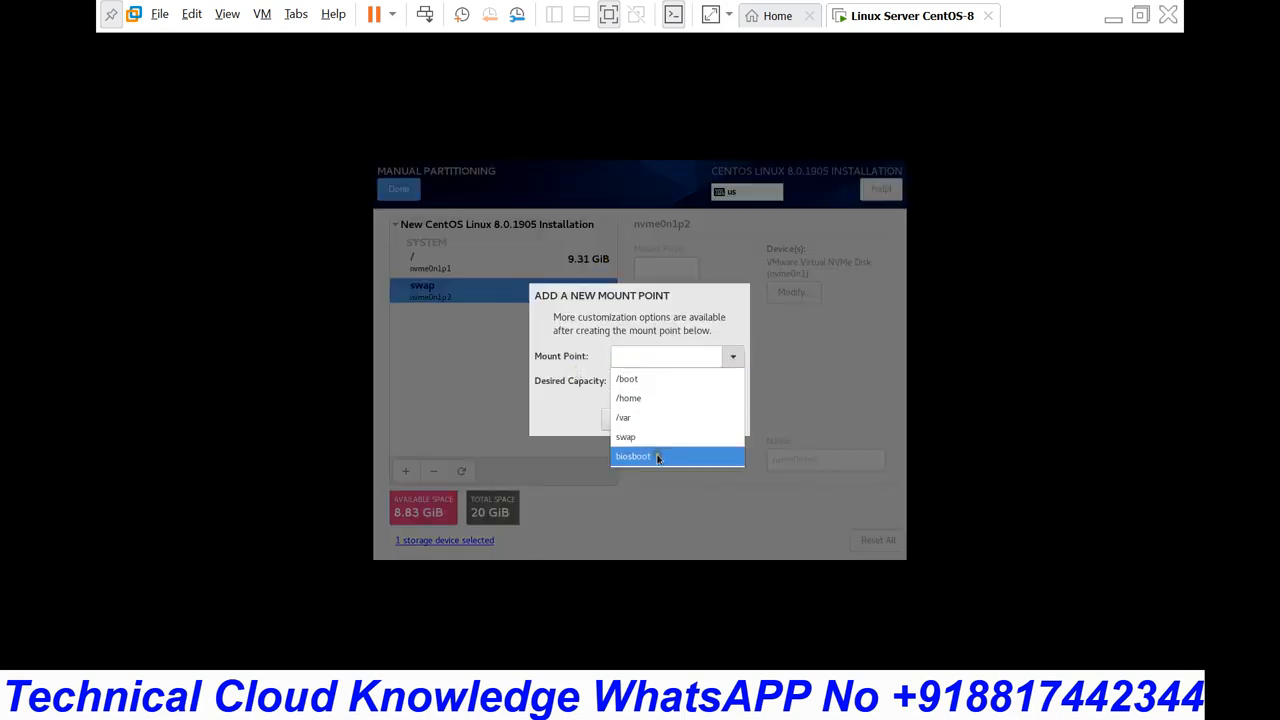
{"action": "left_click", "coordinate": [645, 379]}
{"action": "left_click", "coordinate": [645, 379]}
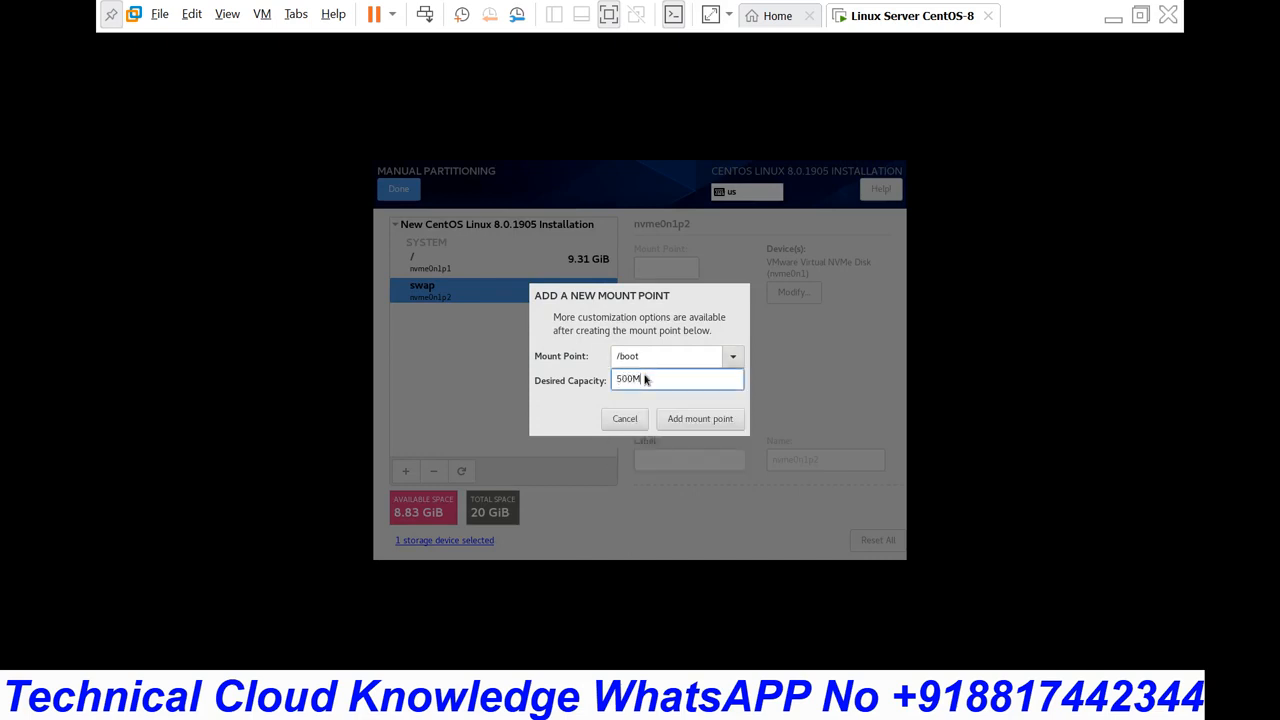
{"action": "type", "text": "500MB"}
{"action": "left_click", "coordinate": [702, 421]}
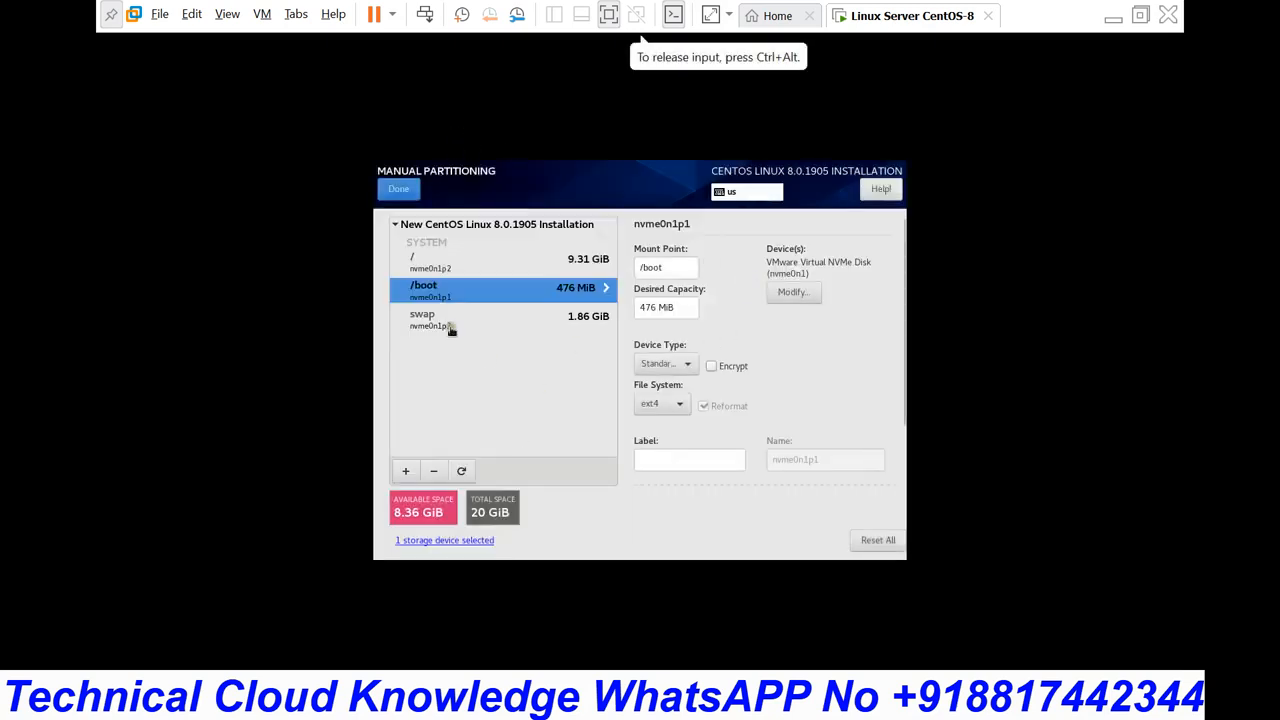
{"action": "left_click", "coordinate": [444, 322]}
Step: Delete the swap, /boot and / partitions, leaving the layout empty
{"action": "left_click", "coordinate": [433, 471]}
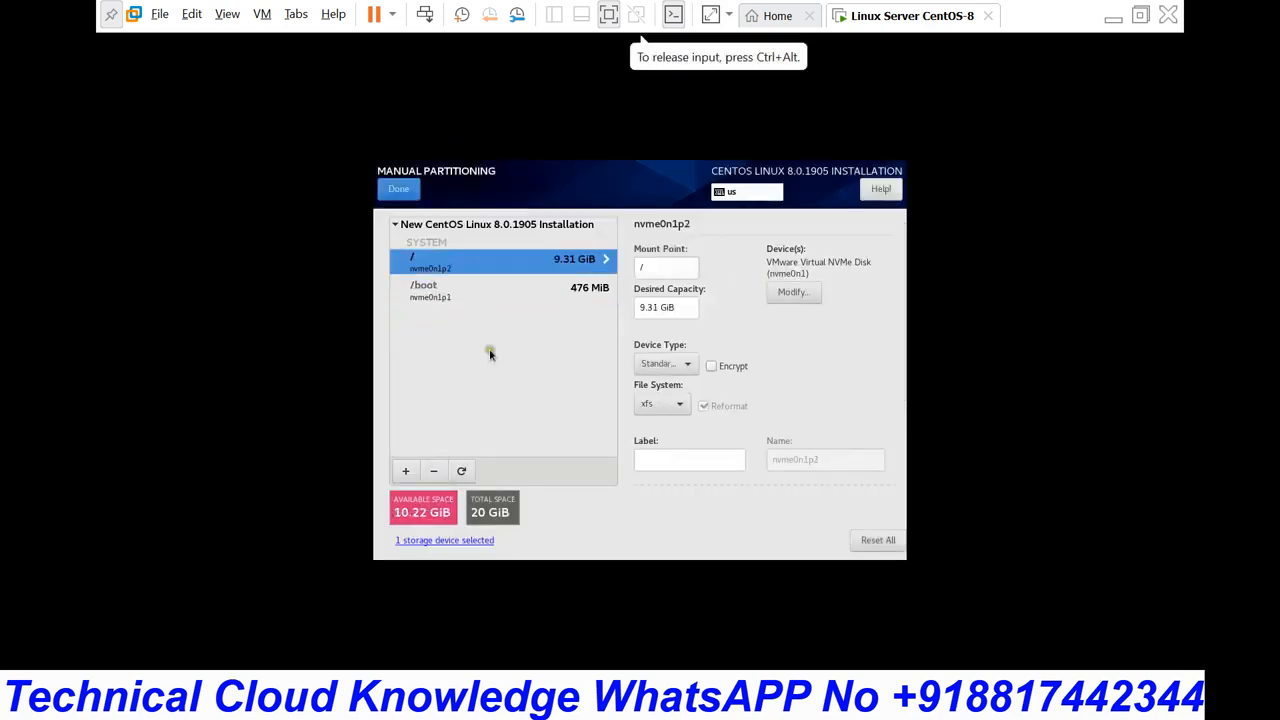
{"action": "left_click", "coordinate": [447, 287]}
{"action": "left_click", "coordinate": [433, 471]}
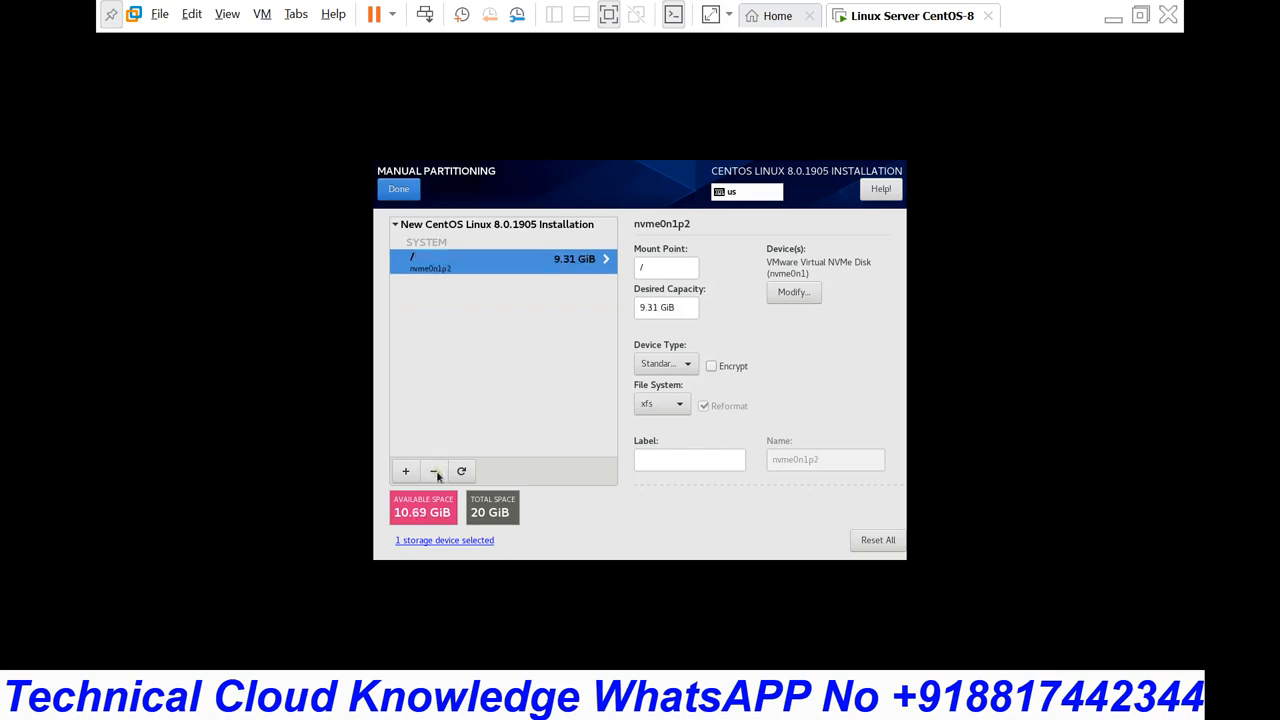
{"action": "left_click", "coordinate": [433, 470]}
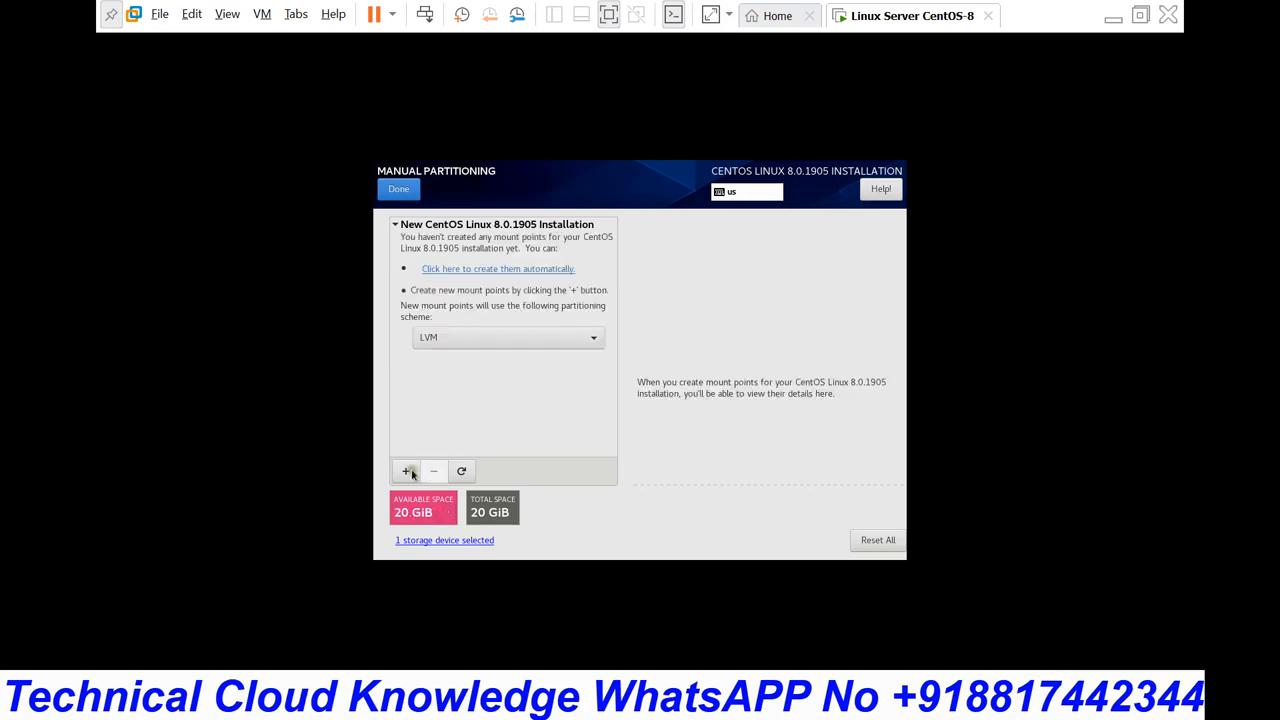
Step: With the Standard Partition scheme, add a single / mount point of 20GB
{"action": "left_click", "coordinate": [491, 339]}
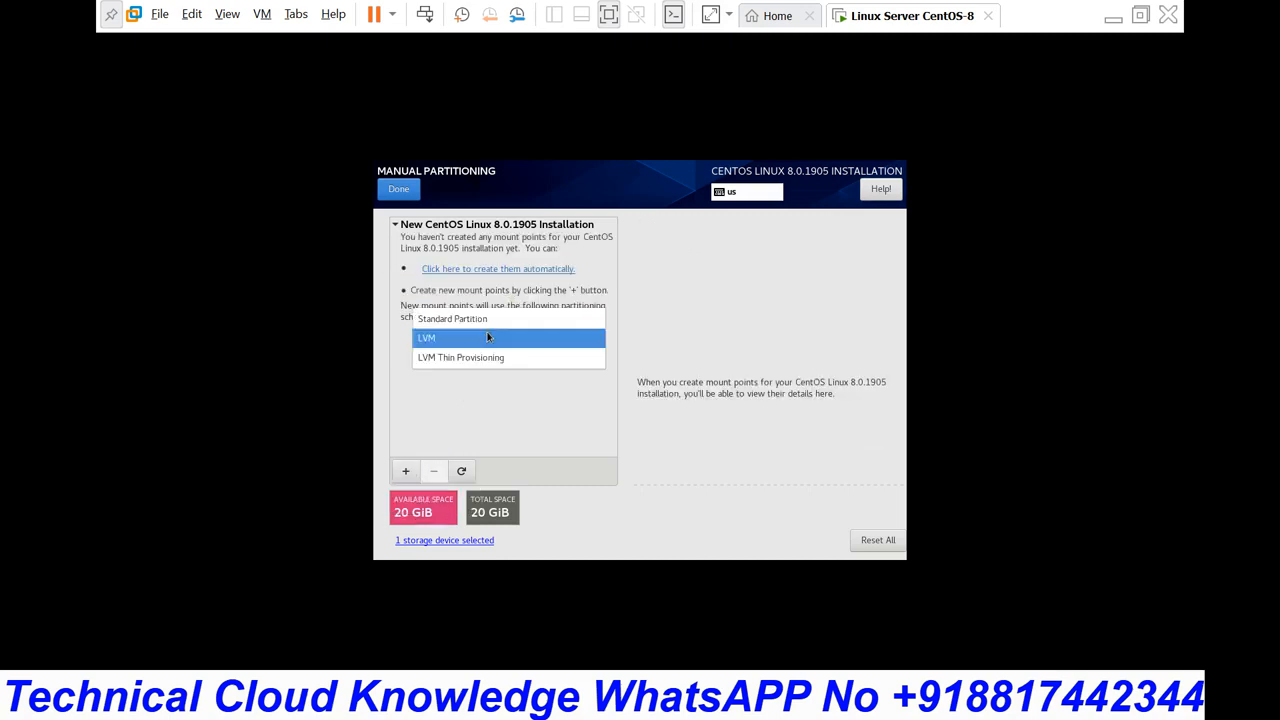
{"action": "left_click", "coordinate": [476, 323]}
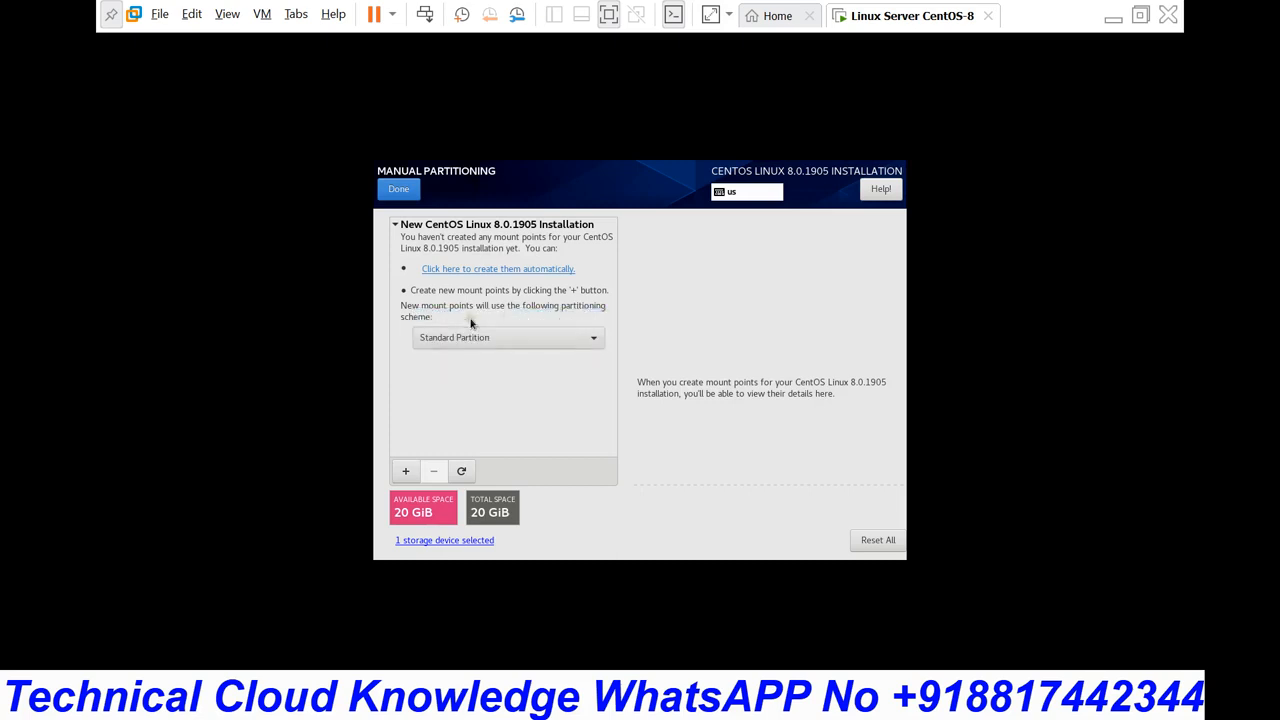
{"action": "left_click", "coordinate": [403, 474]}
{"action": "left_click", "coordinate": [733, 357]}
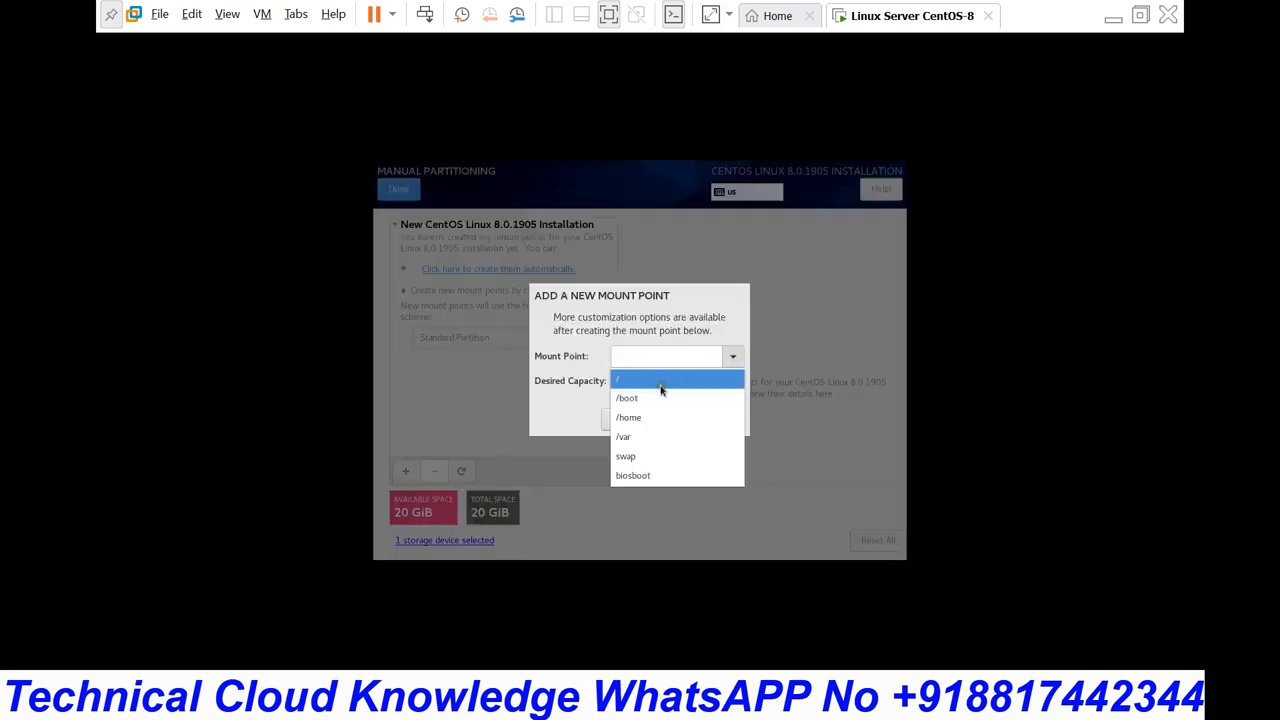
{"action": "left_click", "coordinate": [660, 385]}
{"action": "left_click", "coordinate": [647, 381]}
{"action": "type", "text": "20G"}
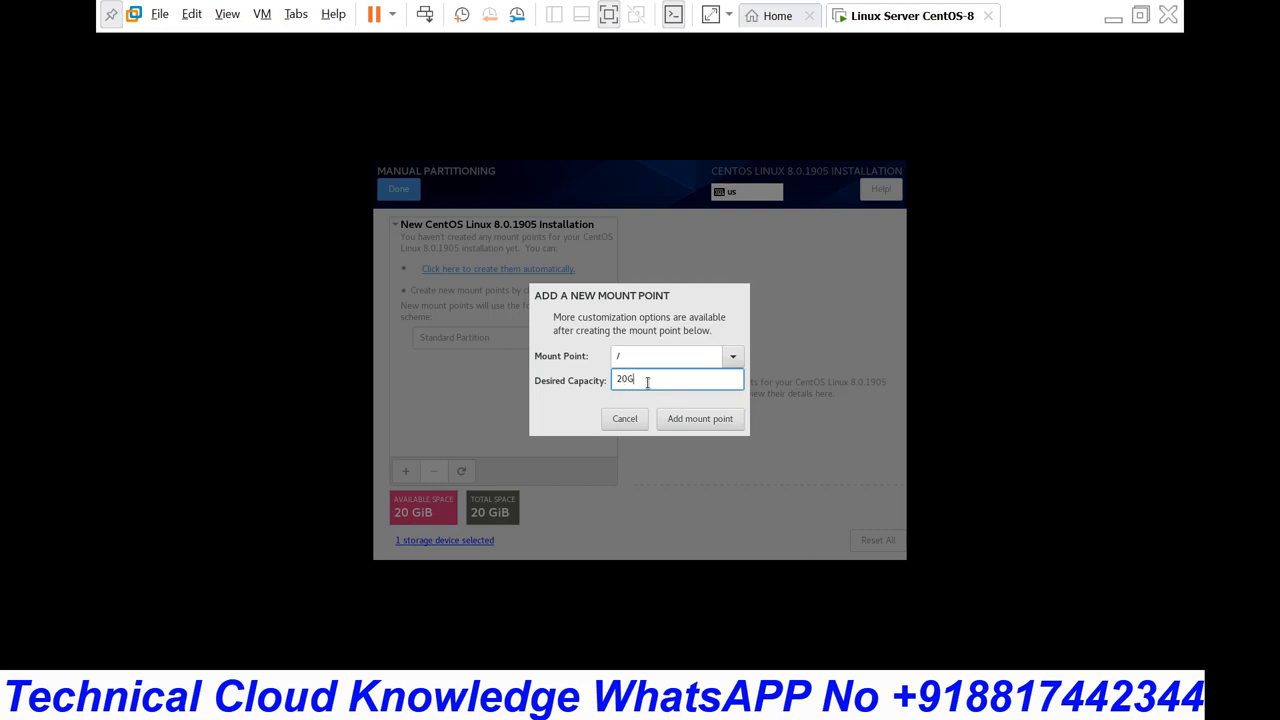
{"action": "type", "text": "B"}
{"action": "left_click", "coordinate": [688, 418]}
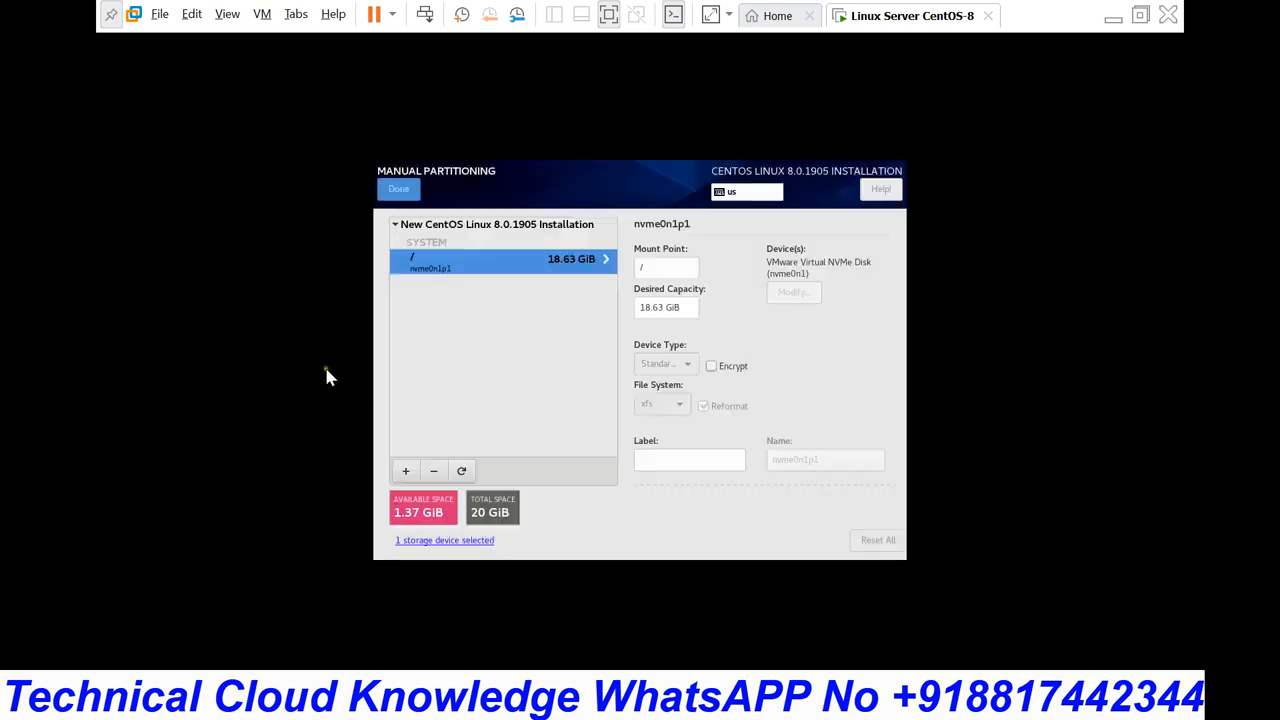
Step: Finish manual partitioning and accept the Summary of Changes
{"action": "left_click", "coordinate": [400, 190]}
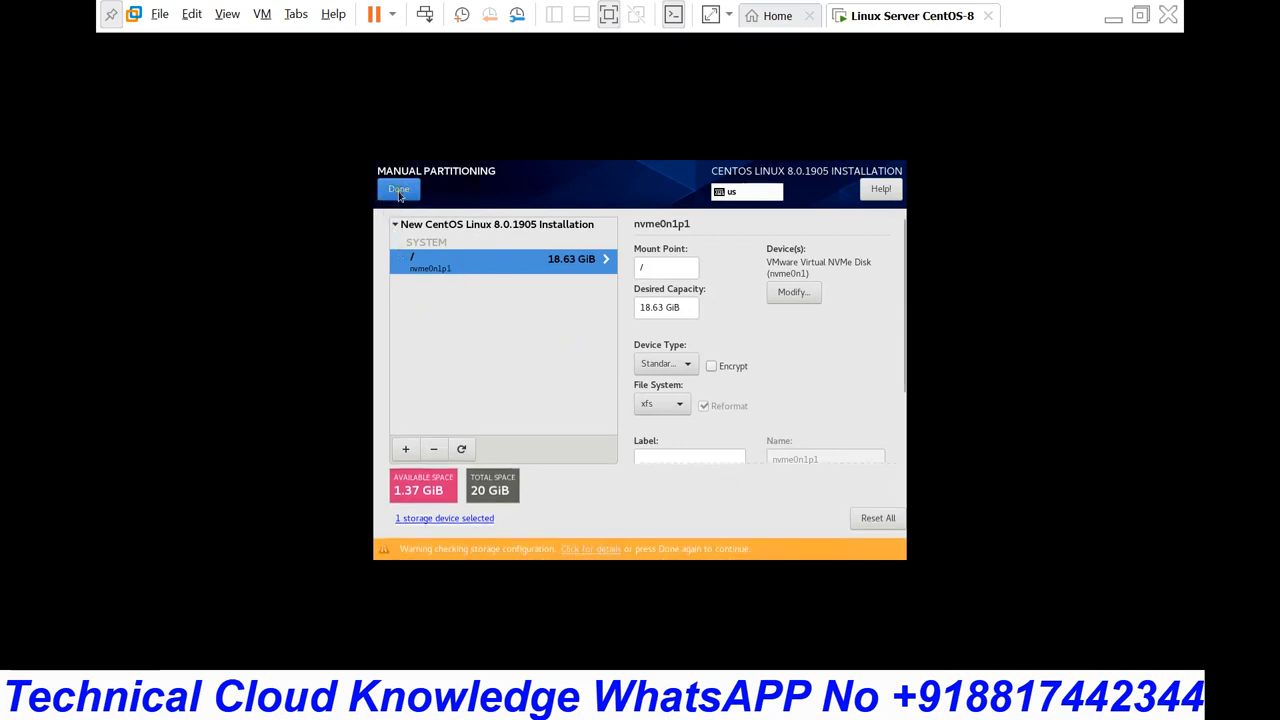
{"action": "left_click", "coordinate": [398, 190]}
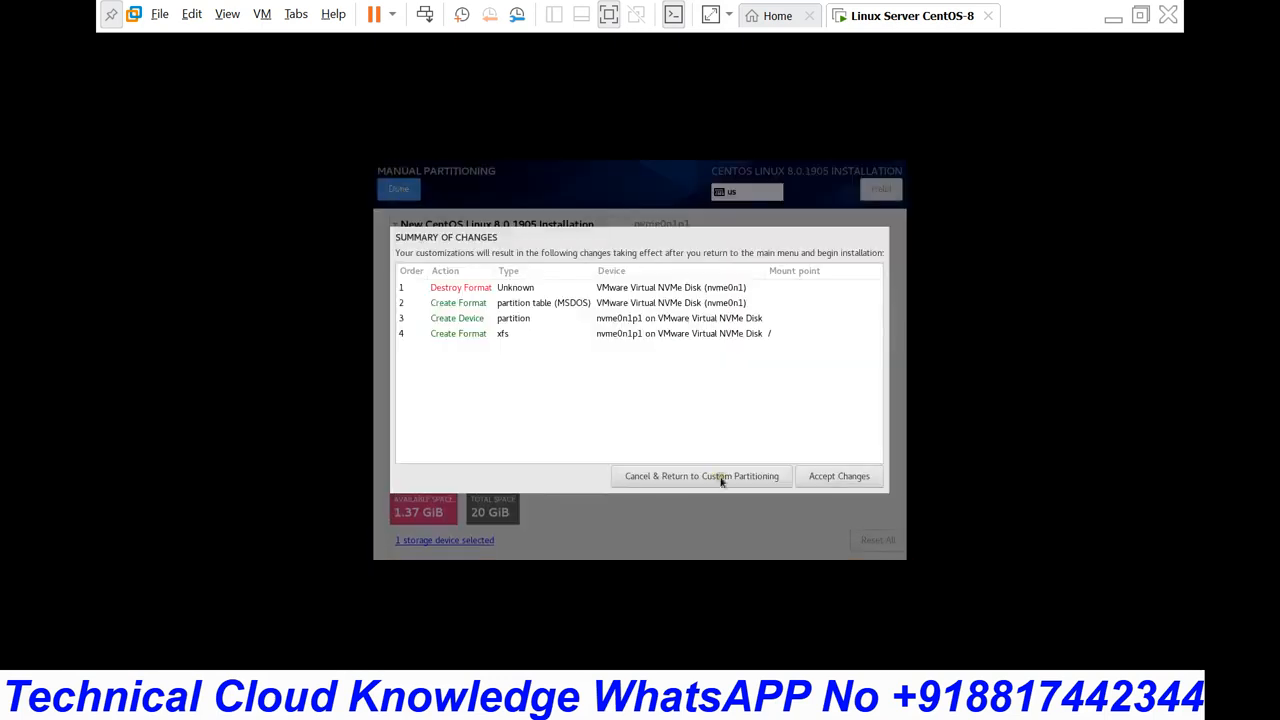
{"action": "left_click", "coordinate": [839, 477]}
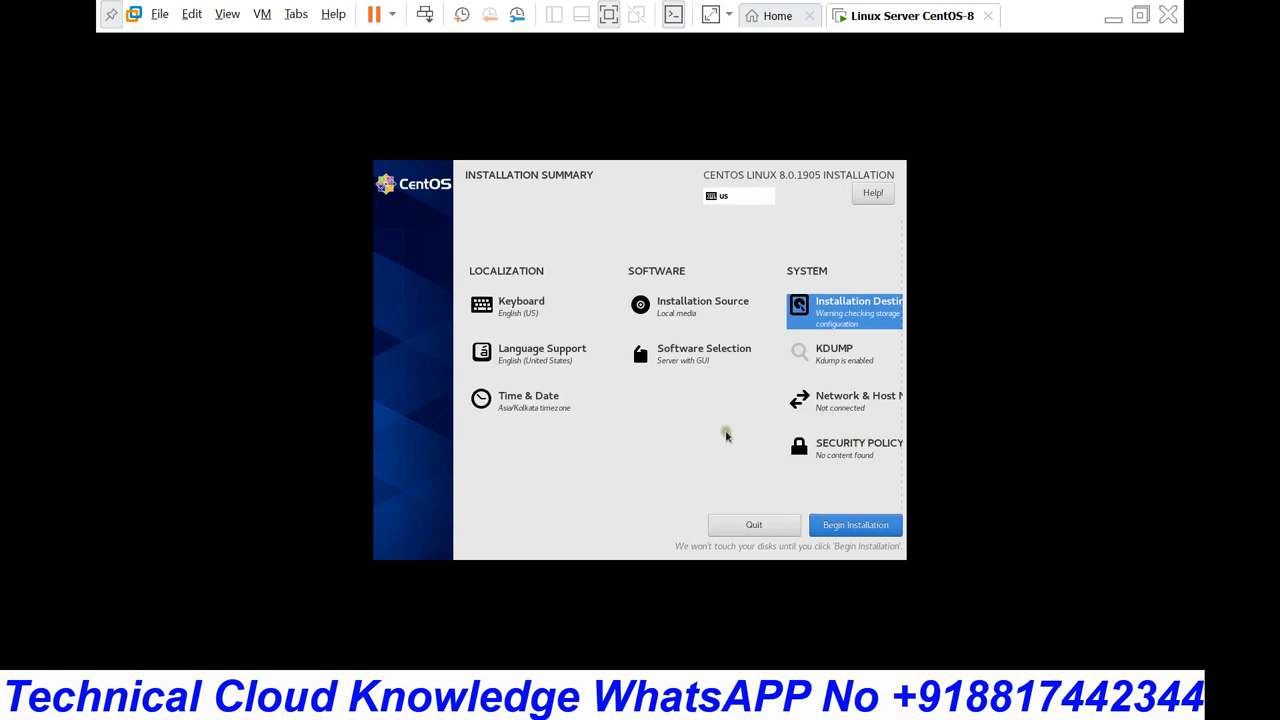
{"action": "left_click", "coordinate": [842, 358]}
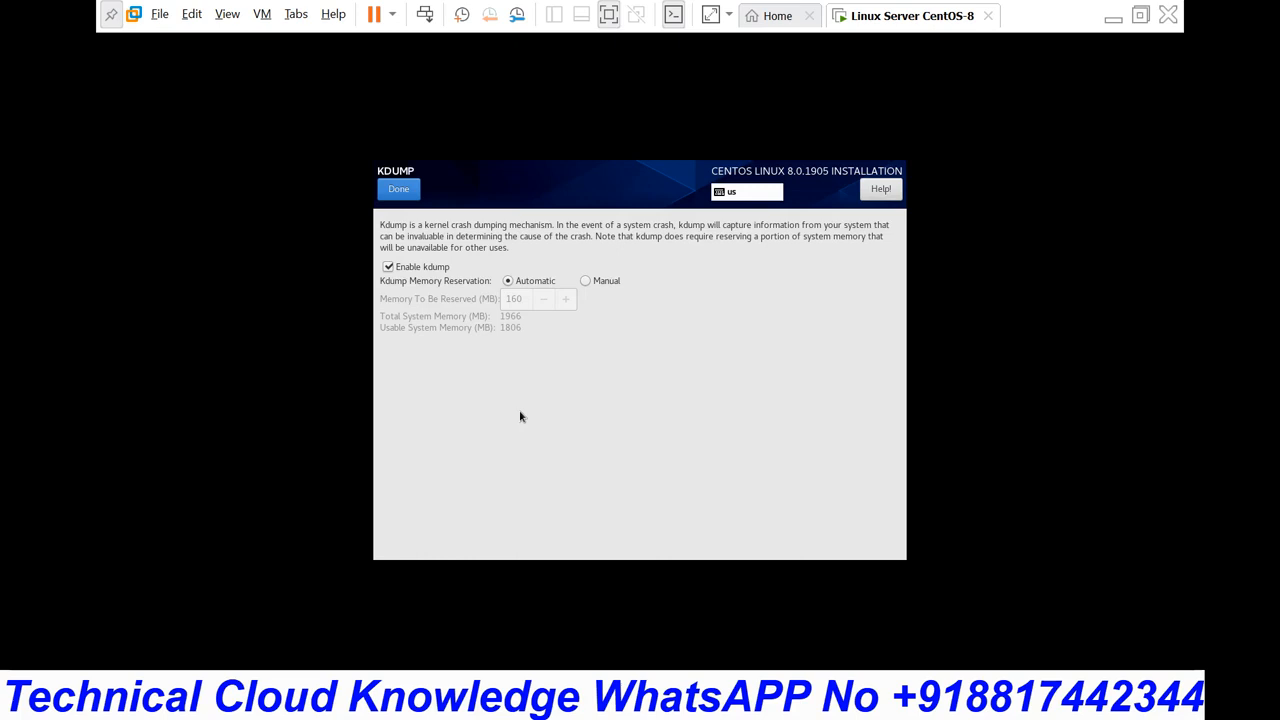
{"action": "left_click", "coordinate": [389, 268]}
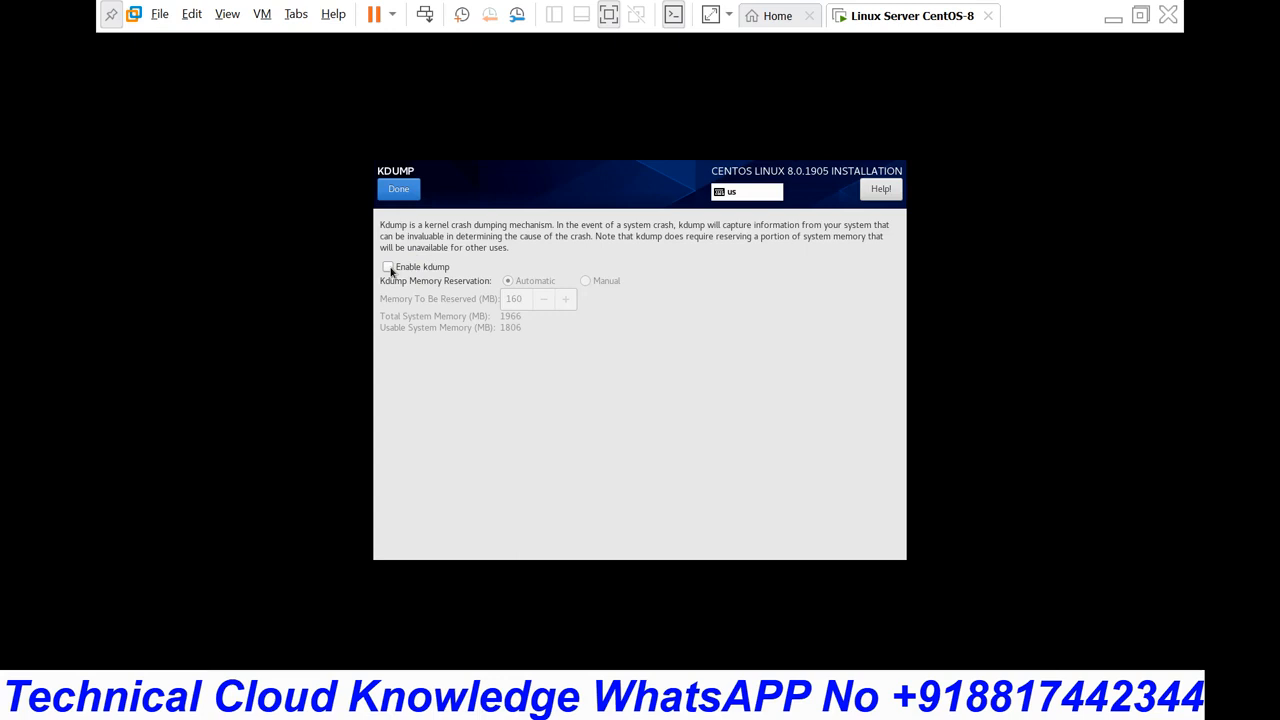
{"action": "left_click", "coordinate": [388, 268]}
{"action": "left_click", "coordinate": [398, 190]}
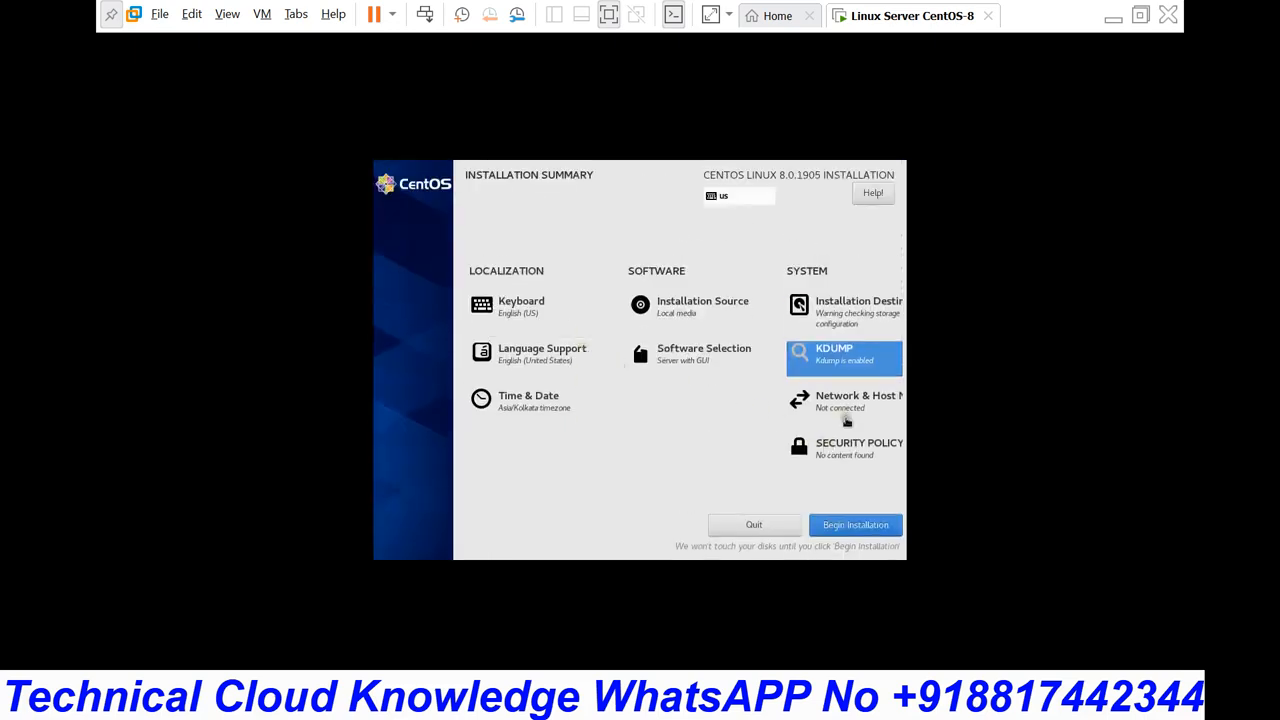
Step: Turn on the ens160 Ethernet connection and review its IPv4 settings without changes
{"action": "left_click", "coordinate": [846, 412]}
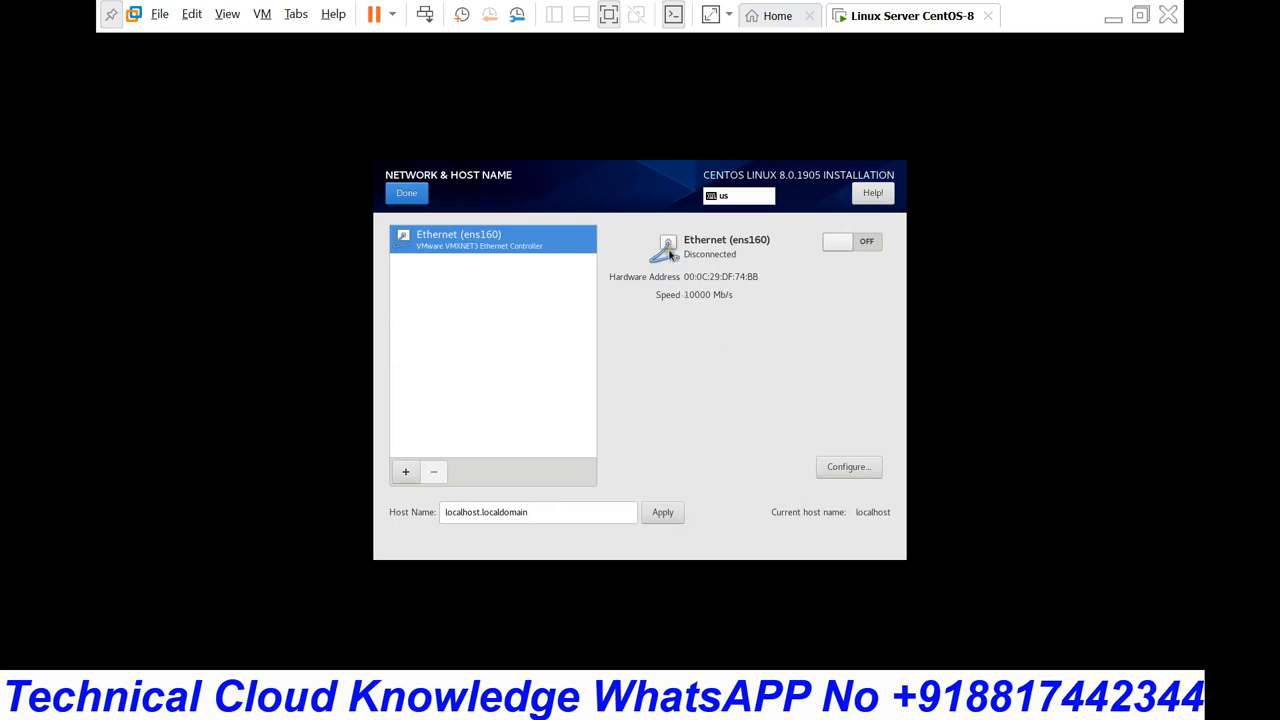
{"action": "left_click", "coordinate": [867, 242]}
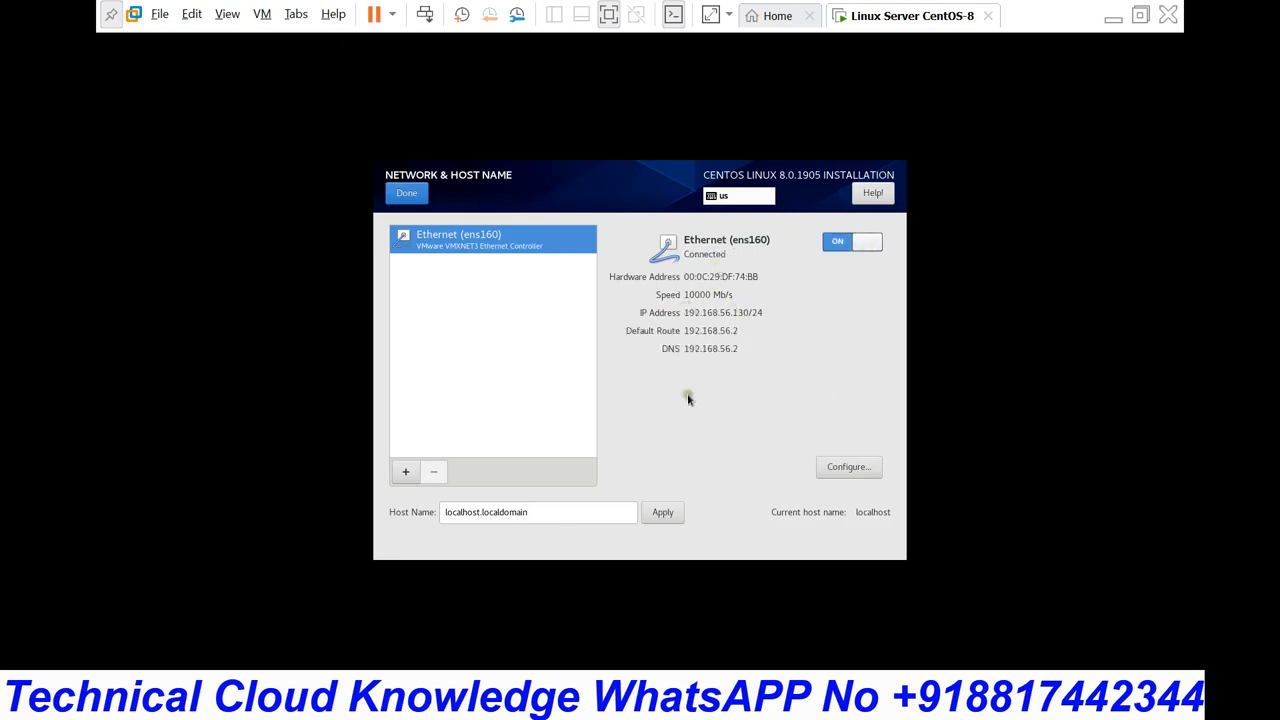
{"action": "left_click", "coordinate": [861, 469]}
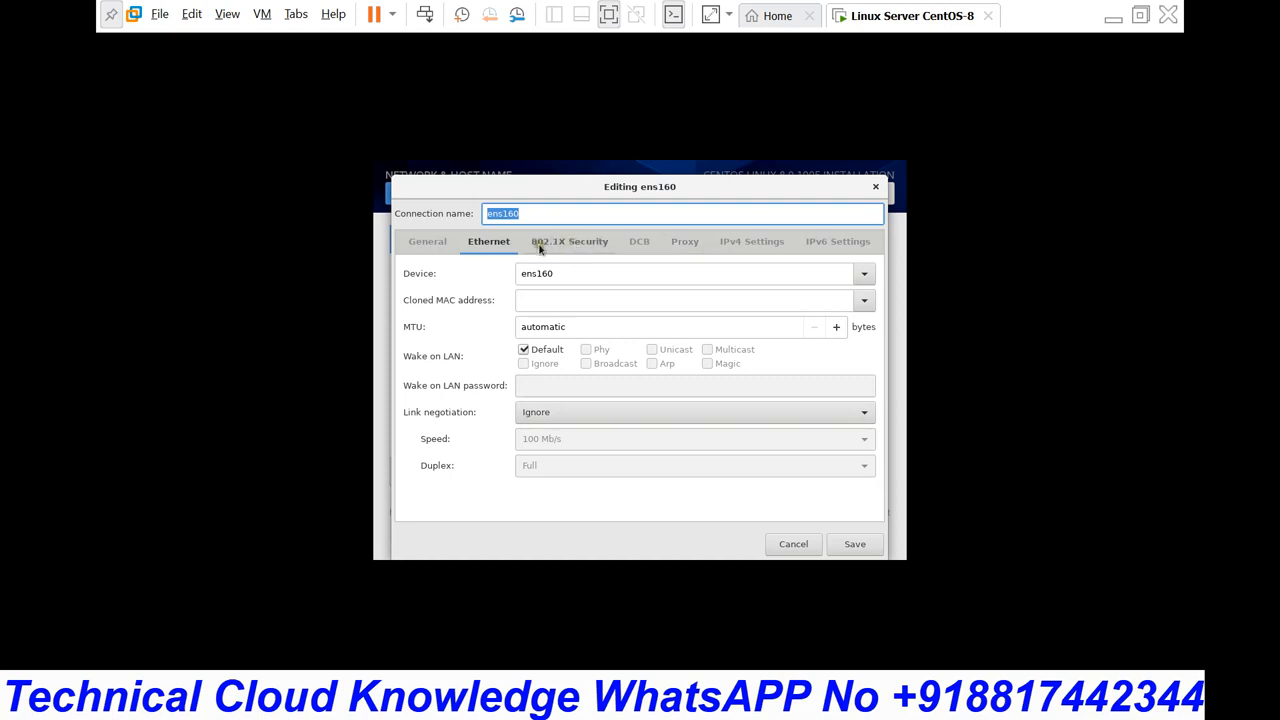
{"action": "left_click", "coordinate": [765, 243]}
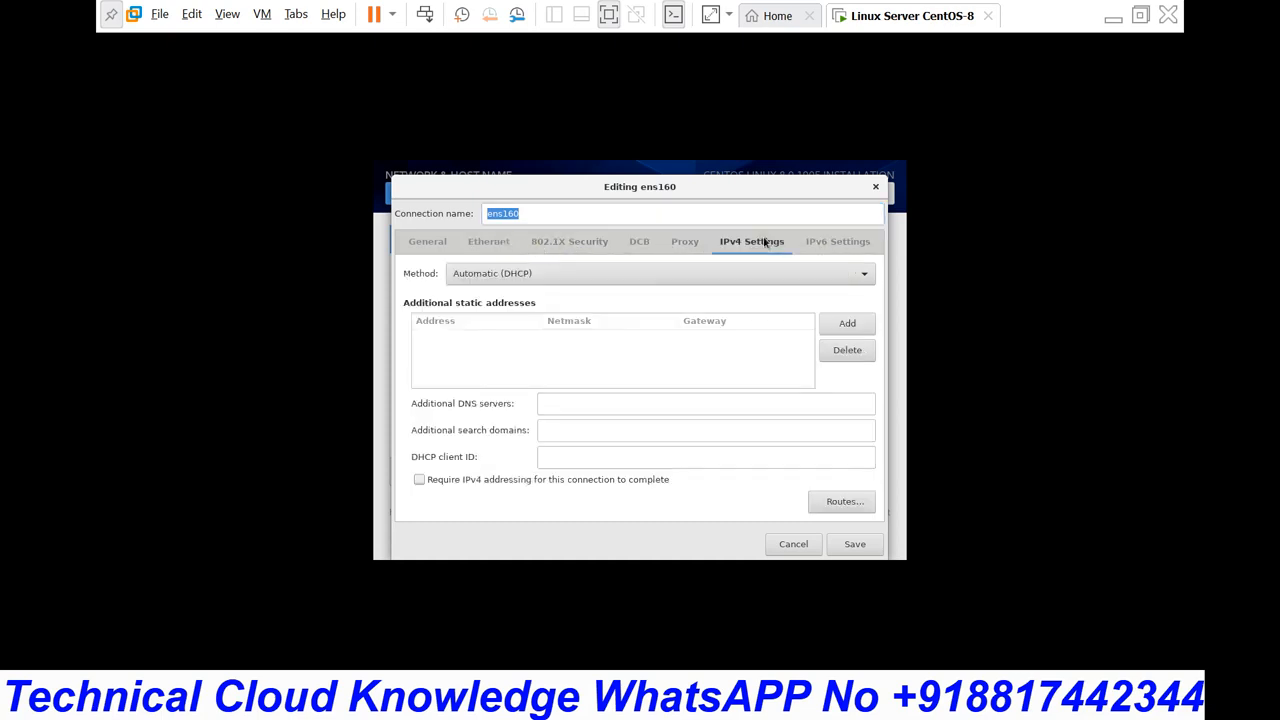
{"action": "left_click", "coordinate": [875, 190]}
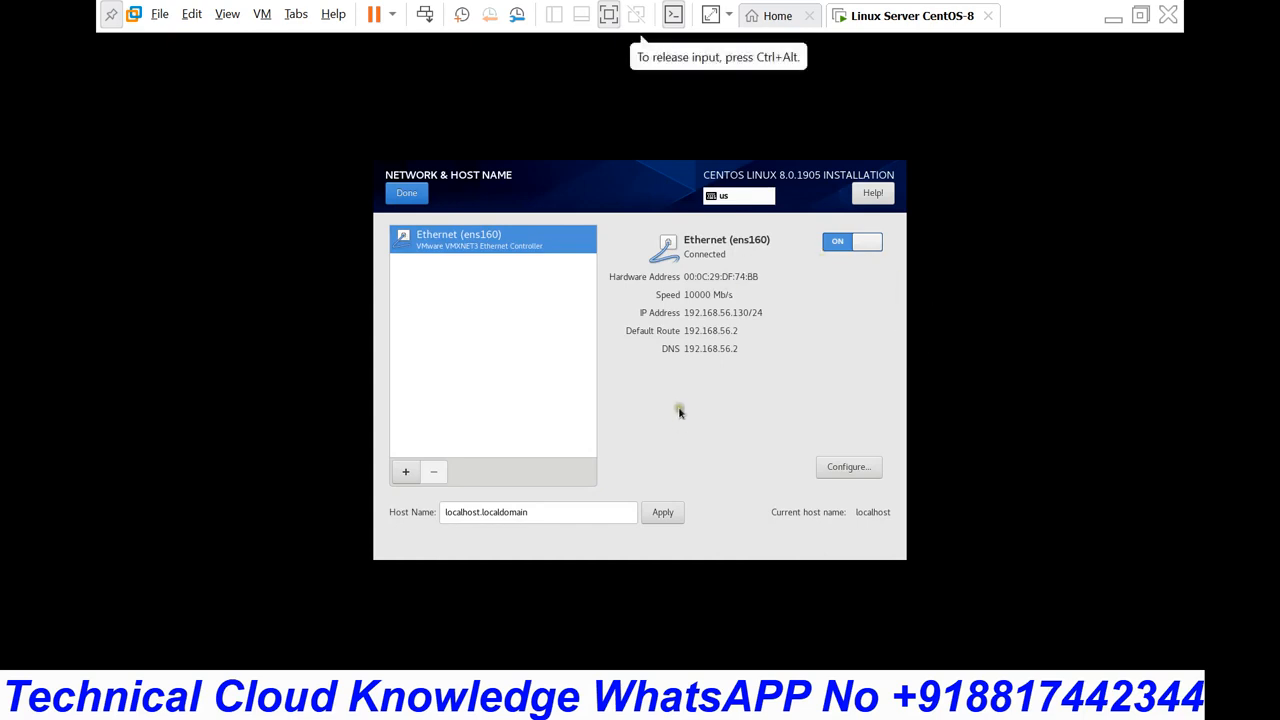
{"action": "left_click", "coordinate": [553, 511]}
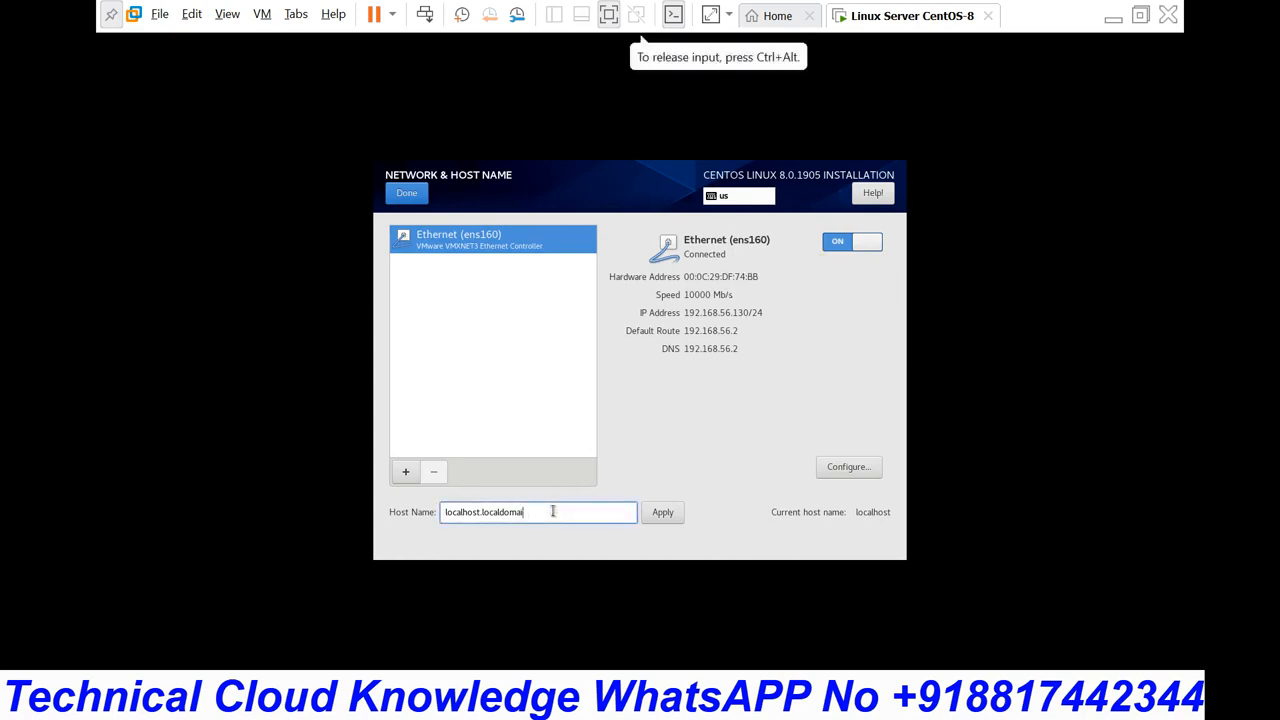
{"action": "key", "text": "BackSpace"}
{"action": "key", "text": "BackSpace"}
{"action": "key", "text": "BackSpace"}
{"action": "key", "text": "BackSpace"}
{"action": "key", "text": "BackSpace"}
{"action": "key", "text": "BackSpace"}
{"action": "key", "text": "BackSpace"}
{"action": "key", "text": "BackSpace"}
{"action": "key", "text": "BackSpace"}
{"action": "key", "text": "BackSpace"}
{"action": "key", "text": "BackSpace"}
{"action": "key", "text": "BackSpace"}
{"action": "key", "text": "BackSpace"}
{"action": "key", "text": "BackSpace"}
{"action": "key", "text": "BackSpace"}
{"action": "key", "text": "BackSpace"}
{"action": "key", "text": "BackSpace"}
{"action": "key", "text": "BackSpace"}
{"action": "key", "text": "BackSpace"}
{"action": "key", "text": "BackSpace"}
{"action": "type", "text": "test"}
{"action": "key", "text": "BackSpace"}
{"action": "key", "text": "BackSpace"}
{"action": "type", "text": "w"}
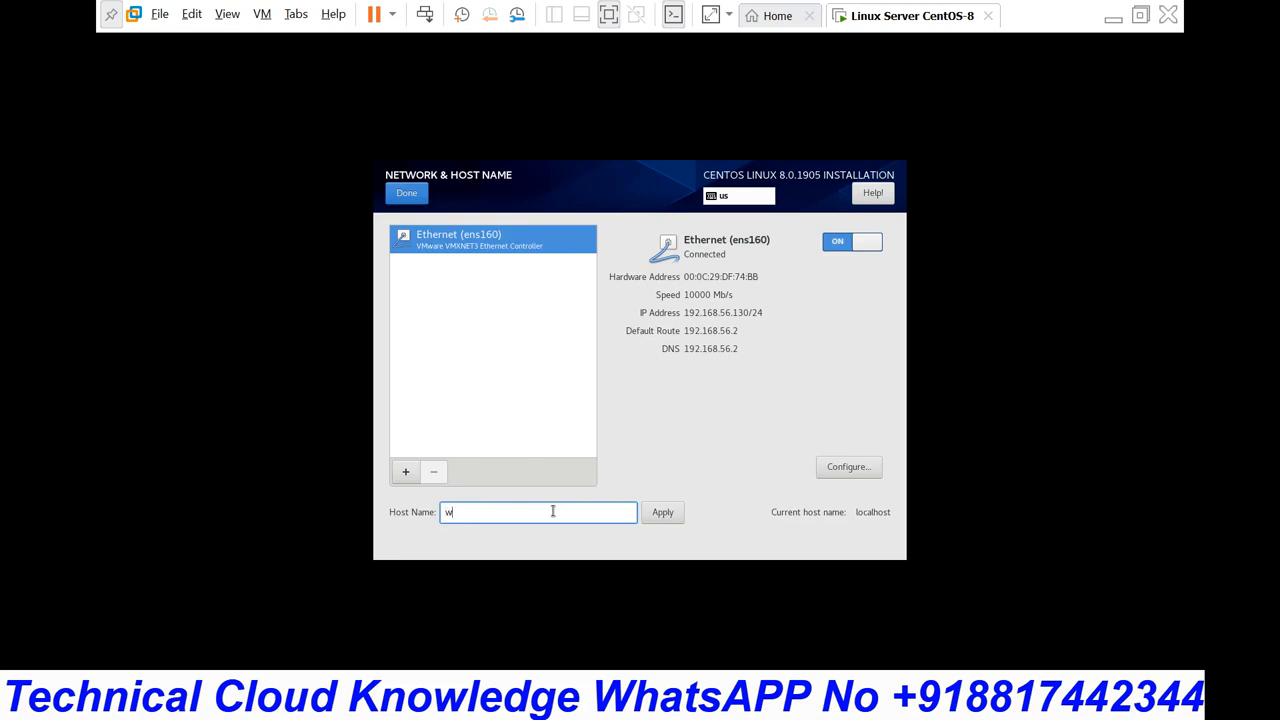
{"action": "type", "text": "ww.technicalcloudknowledge.com"}
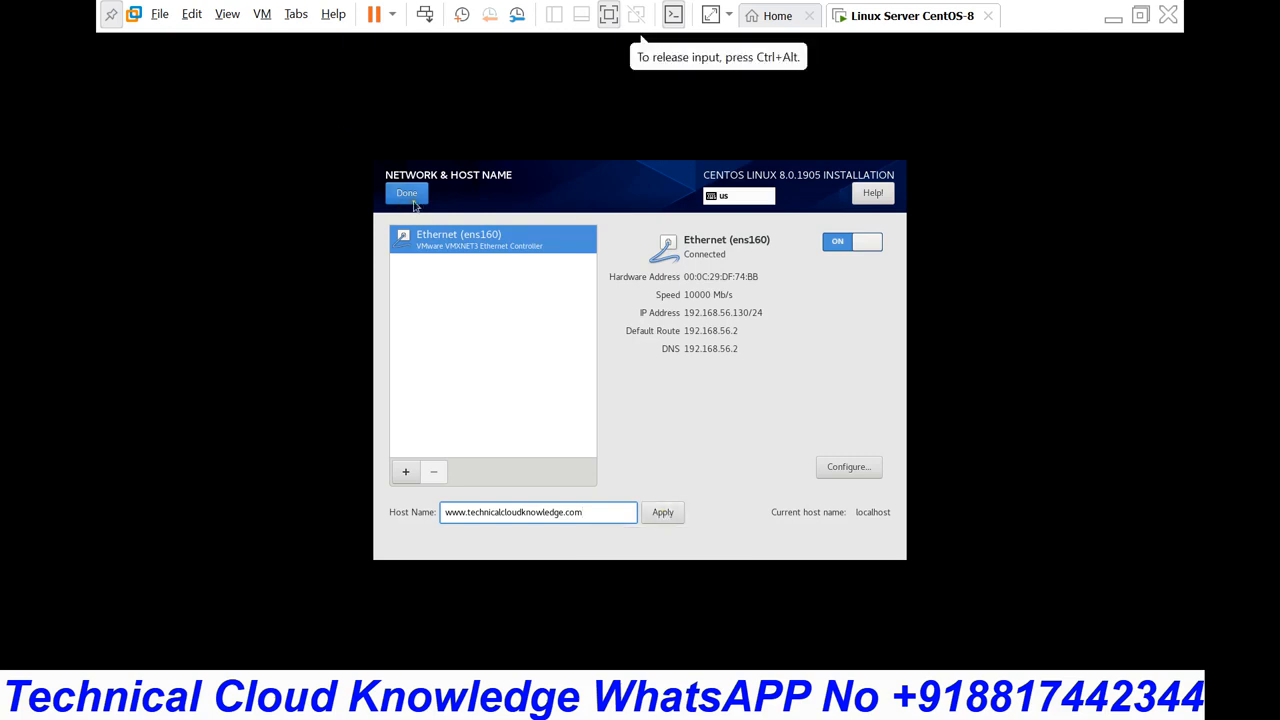
{"action": "left_click", "coordinate": [660, 512]}
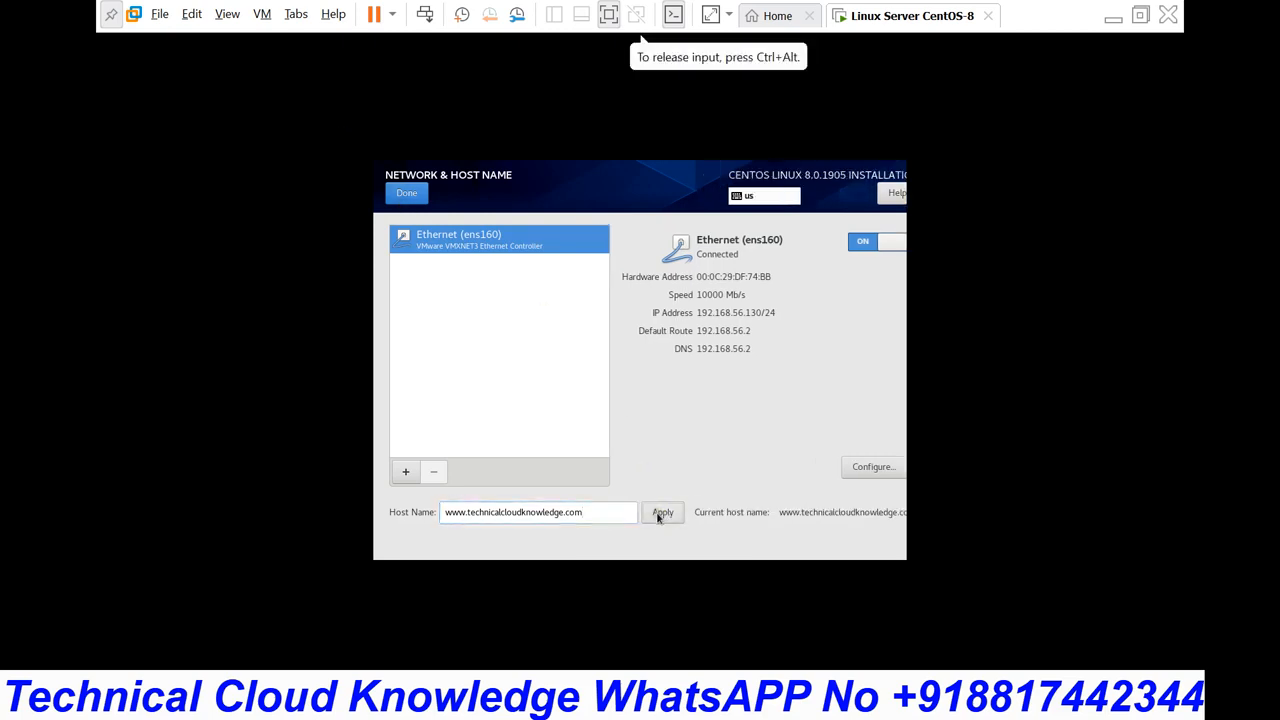
Step: Leave Network & Host Name and begin the CentOS installation
{"action": "left_click", "coordinate": [406, 197]}
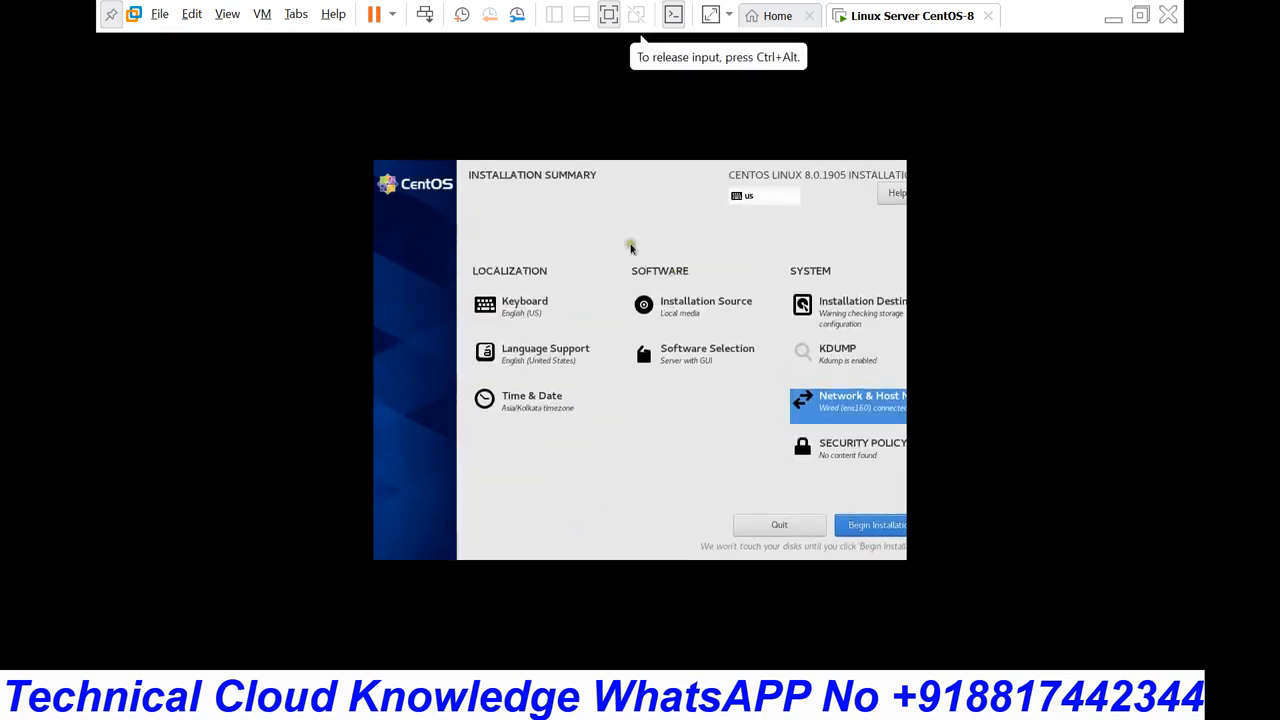
{"action": "left_click", "coordinate": [878, 526]}
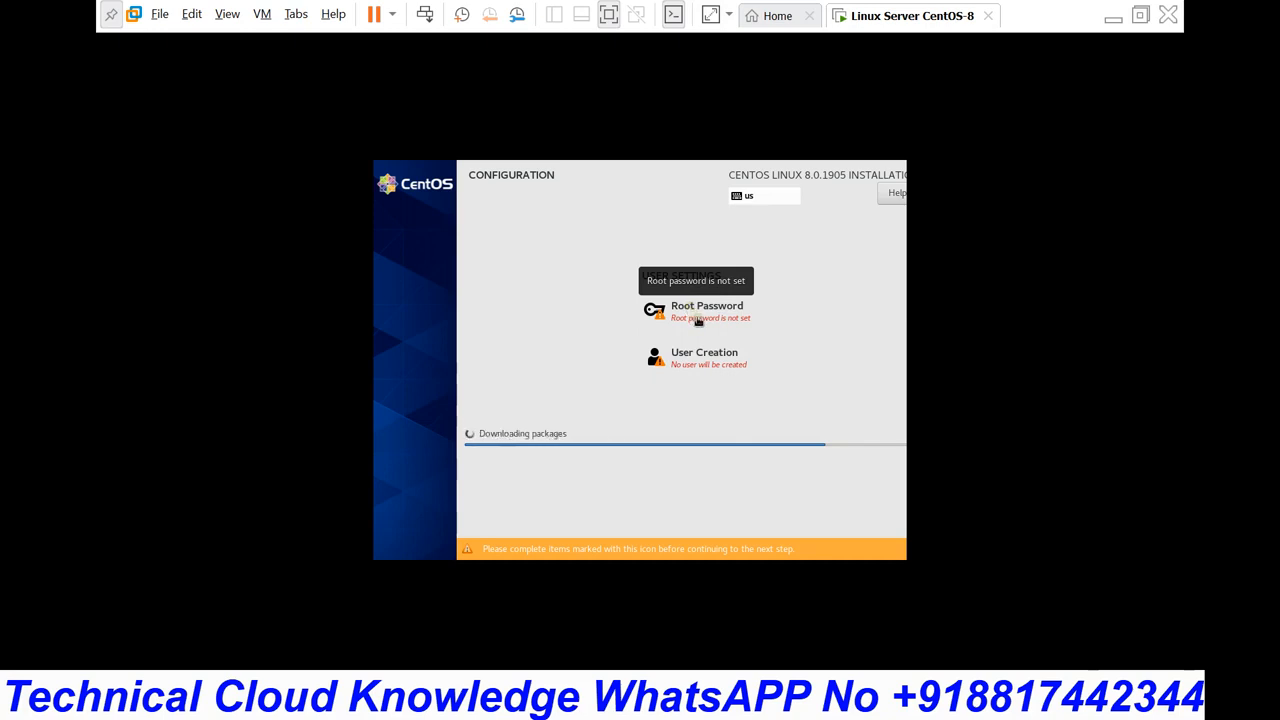
Step: Enter a new root password, clearing and retyping it until it is strong
{"action": "left_click", "coordinate": [698, 318]}
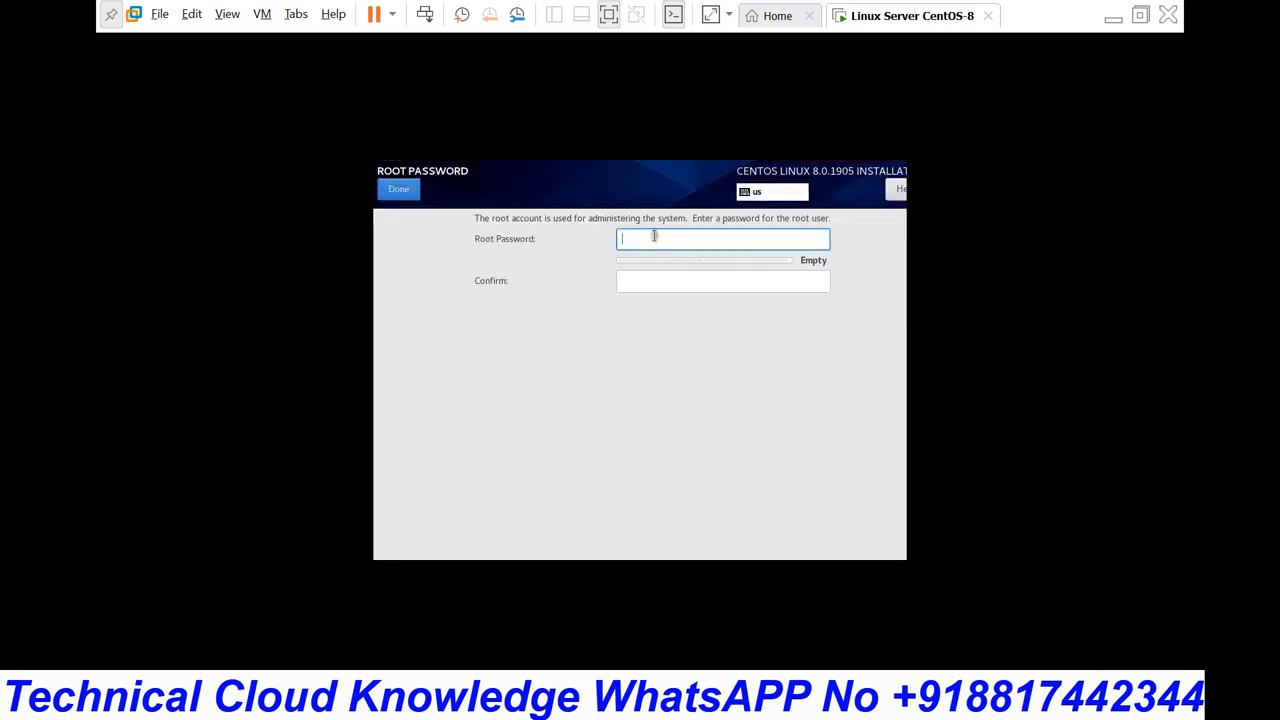
{"action": "type", "text": "12345"}
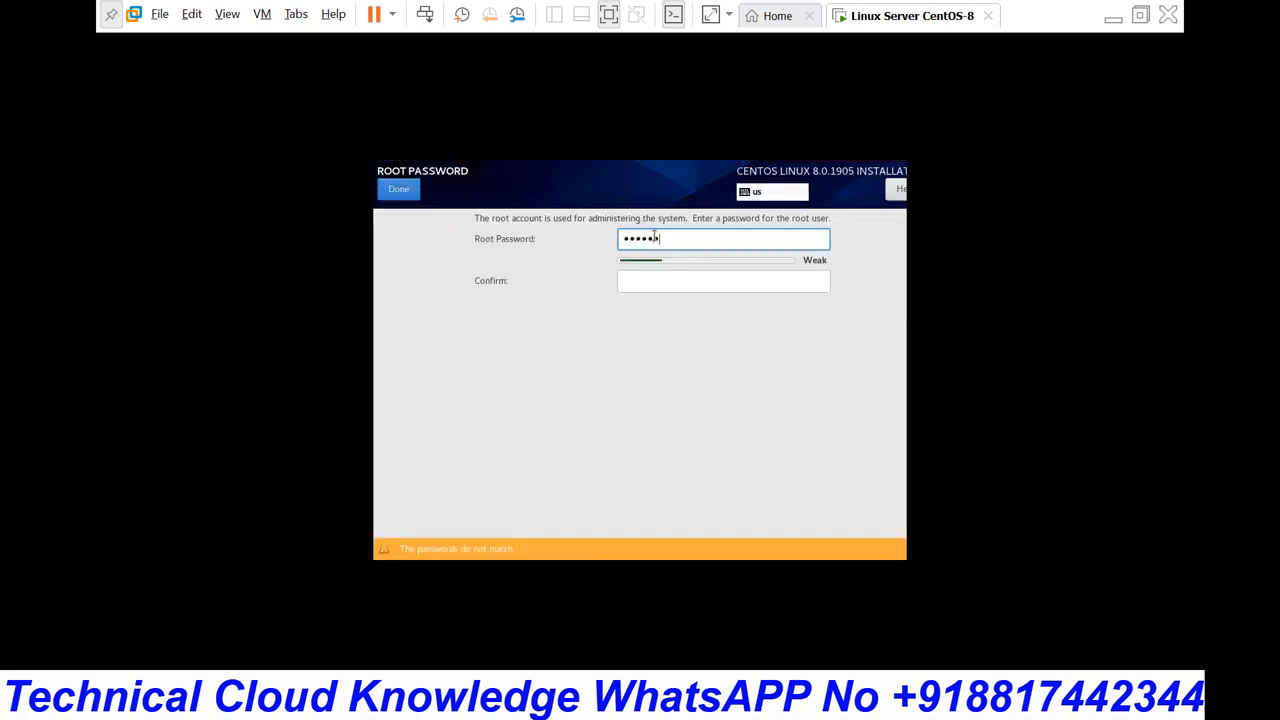
{"action": "key", "text": "BackSpace"}
{"action": "key", "text": "BackSpace"}
{"action": "key", "text": "BackSpace"}
{"action": "key", "text": "BackSpace"}
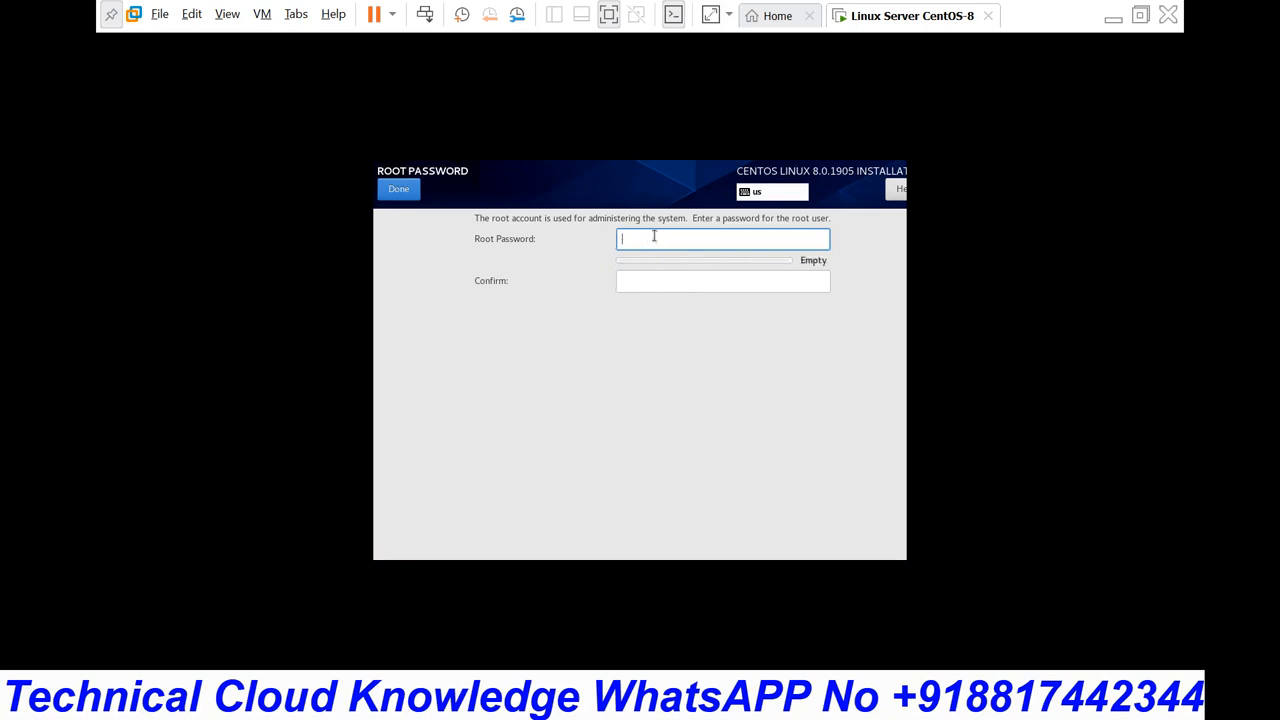
{"action": "type", "text": "123456"}
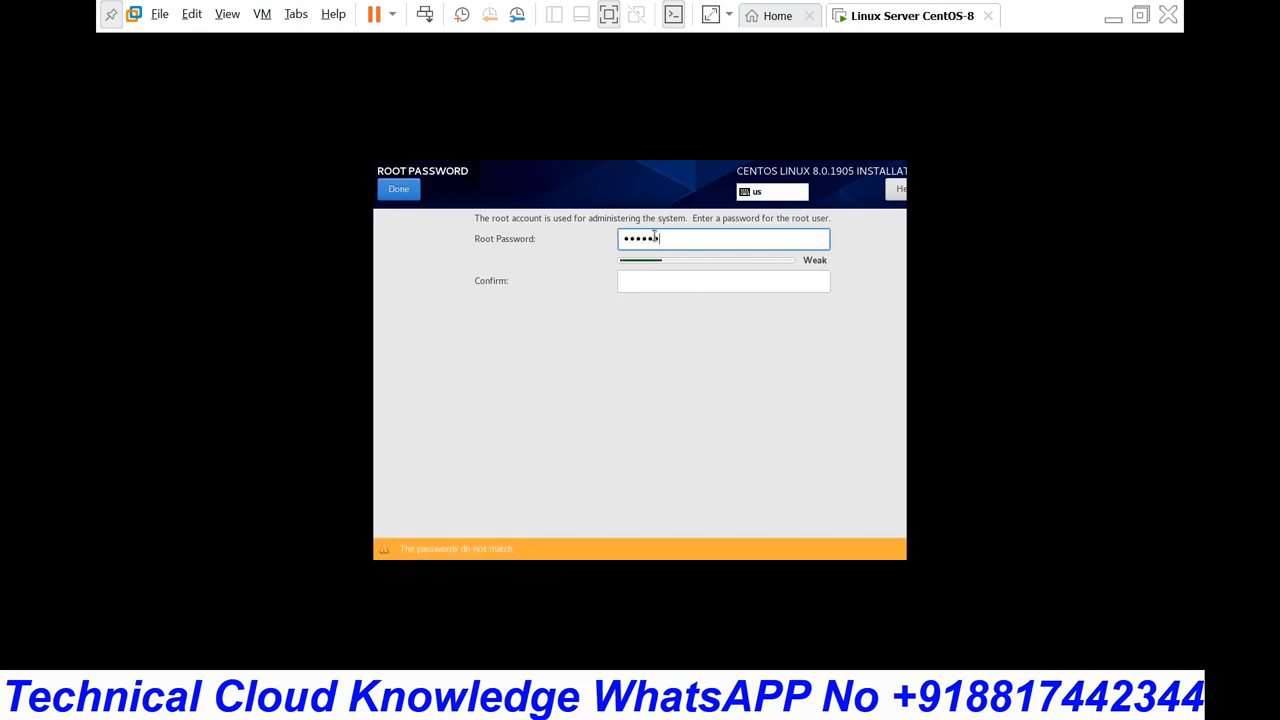
{"action": "type", "text": "789"}
{"action": "key", "text": "Tab"}
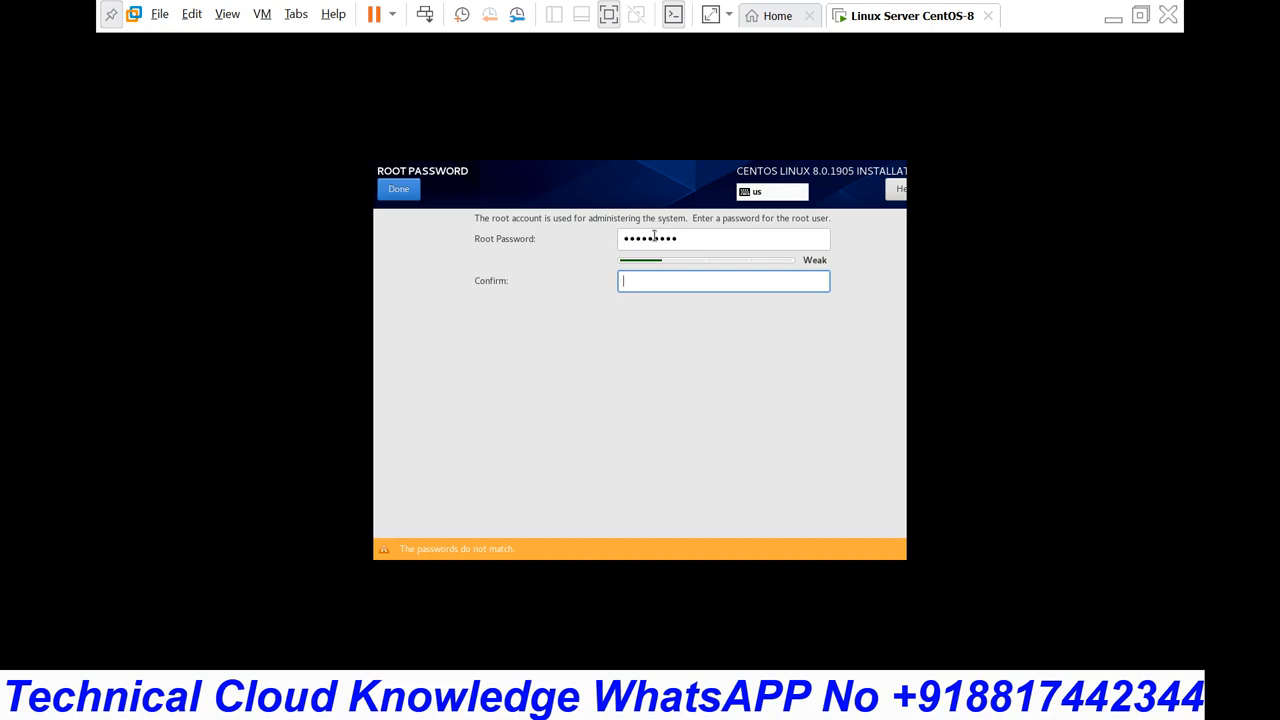
{"action": "type", "text": "123456789"}
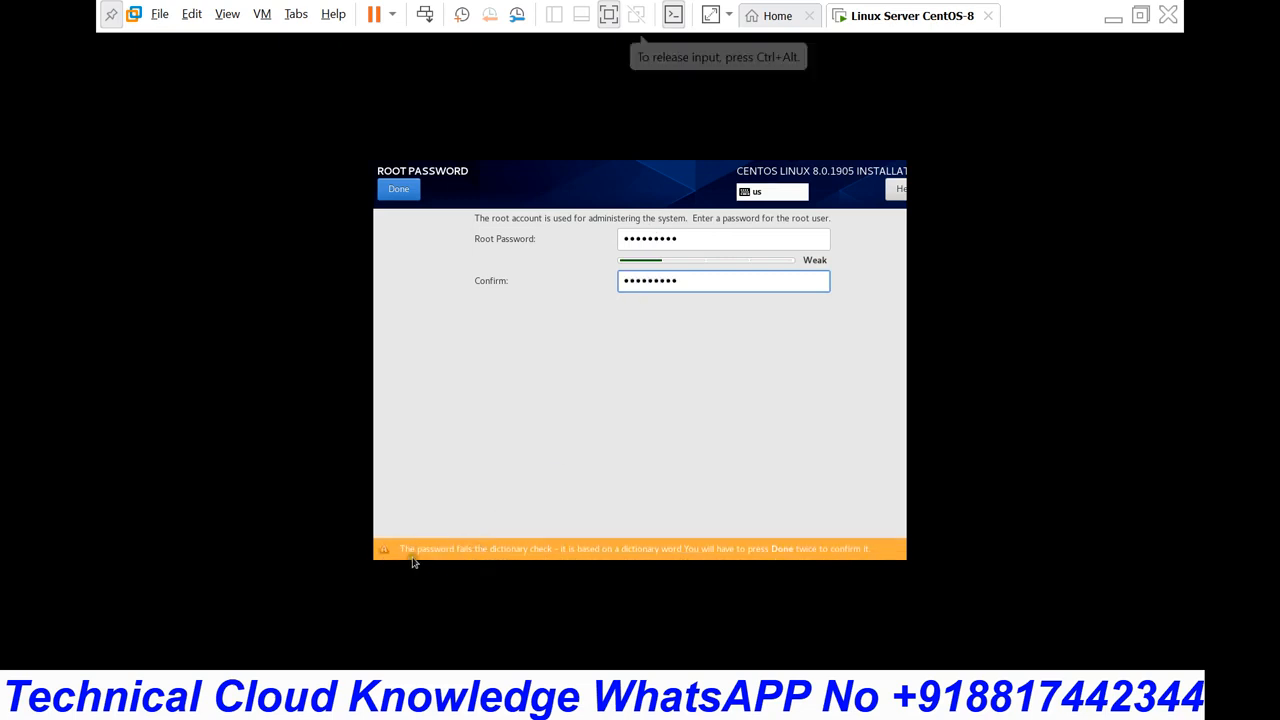
{"action": "left_click", "coordinate": [687, 240]}
{"action": "key", "text": "BackSpace"}
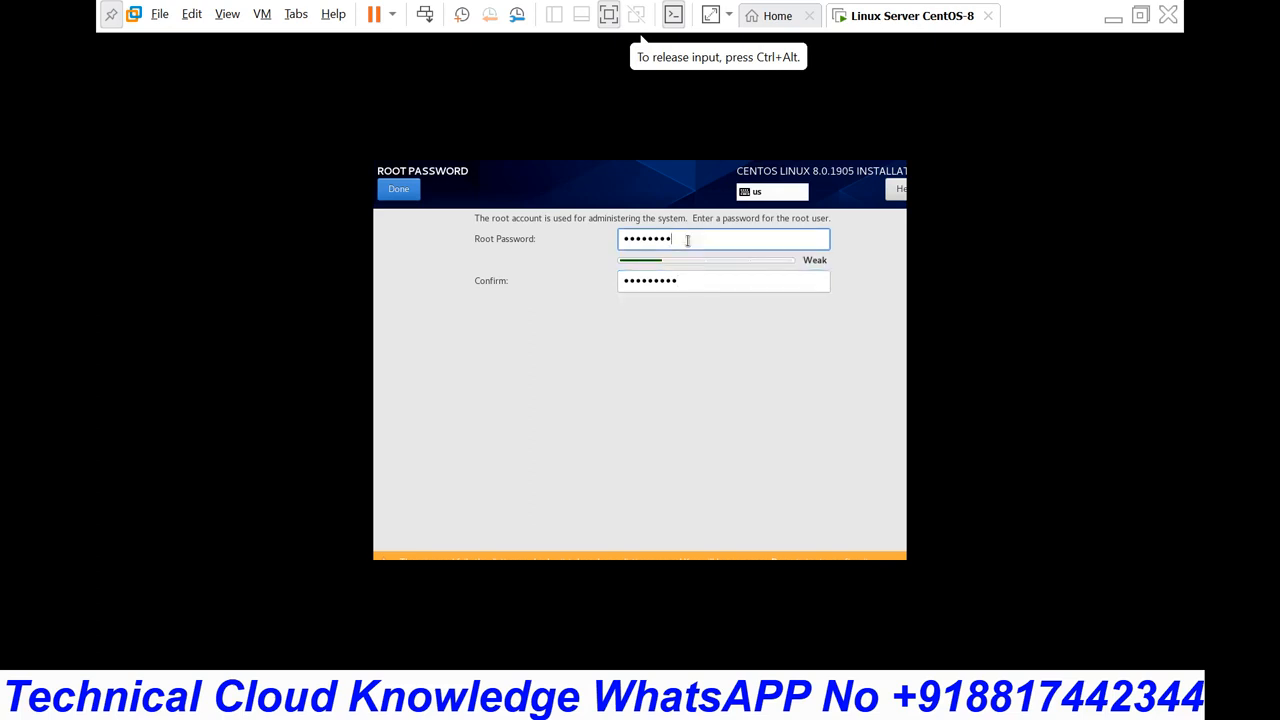
{"action": "key", "text": "BackSpace"}
{"action": "key", "text": "BackSpace"}
{"action": "key", "text": "BackSpace"}
{"action": "key", "text": "BackSpace"}
{"action": "key", "text": "BackSpace"}
{"action": "key", "text": "BackSpace"}
{"action": "key", "text": "BackSpace"}
{"action": "key", "text": "BackSpace"}
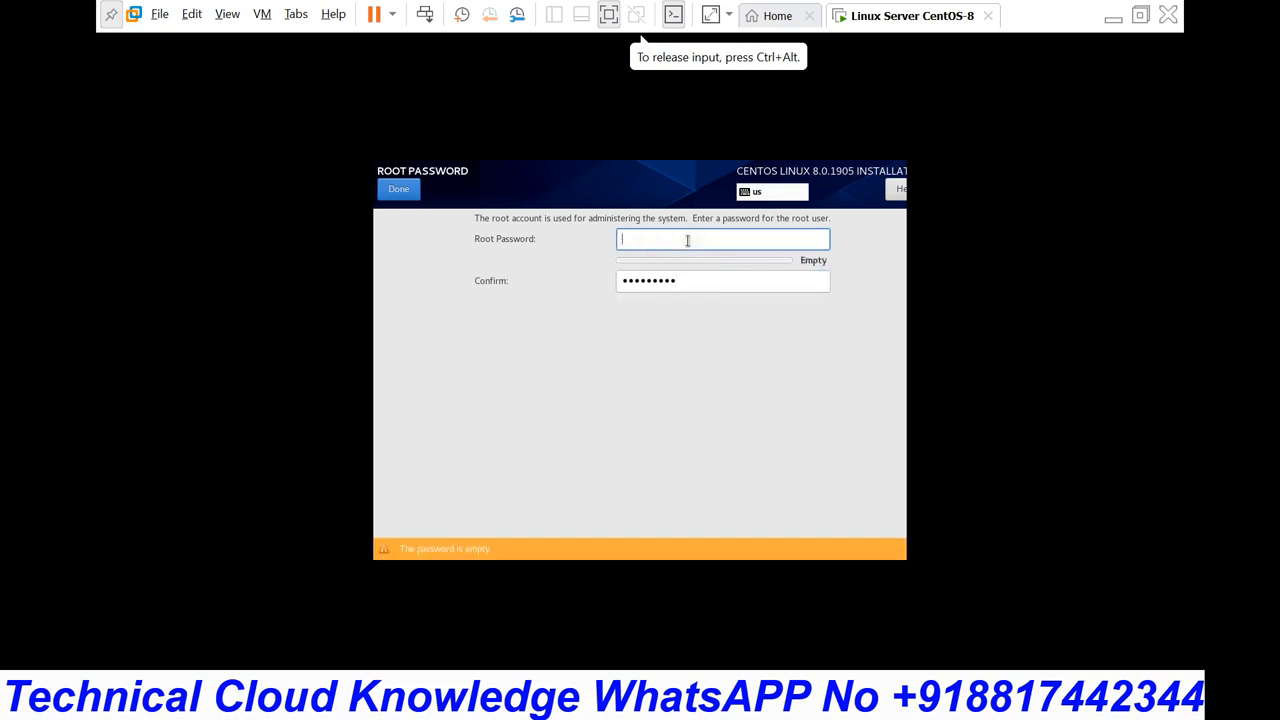
{"action": "type", "text": "1234"}
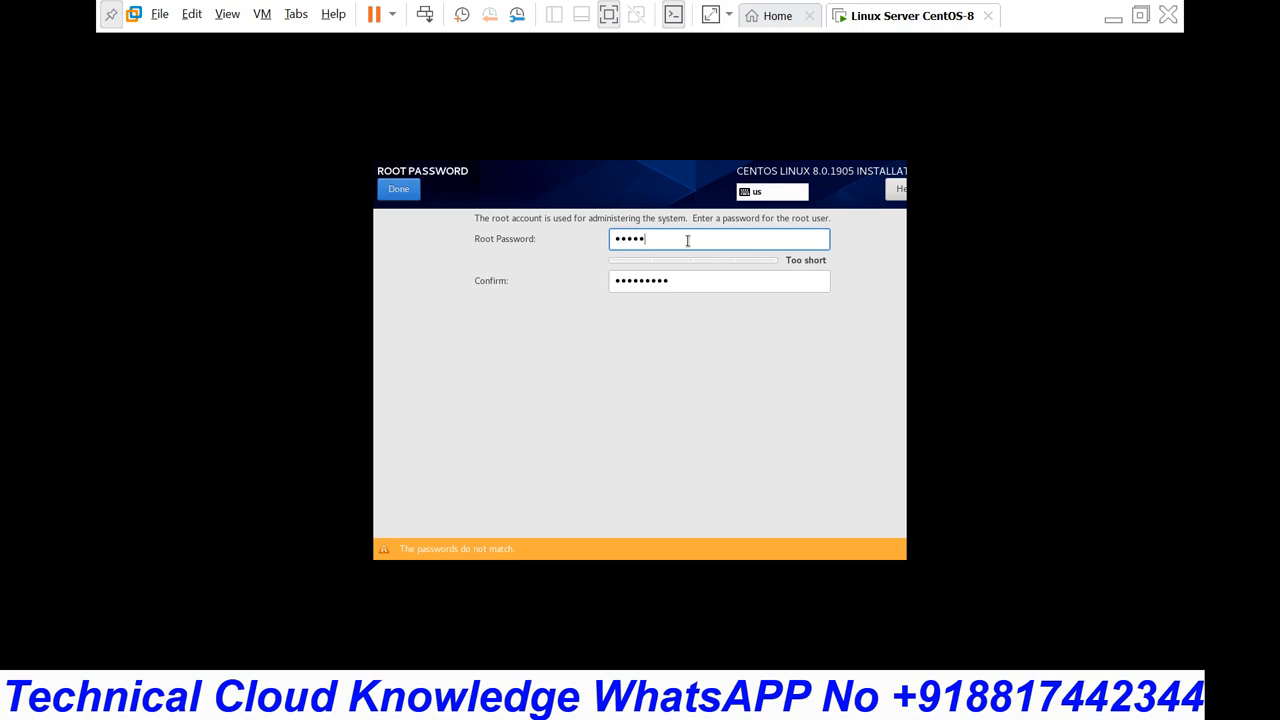
{"action": "type", "text": "56"}
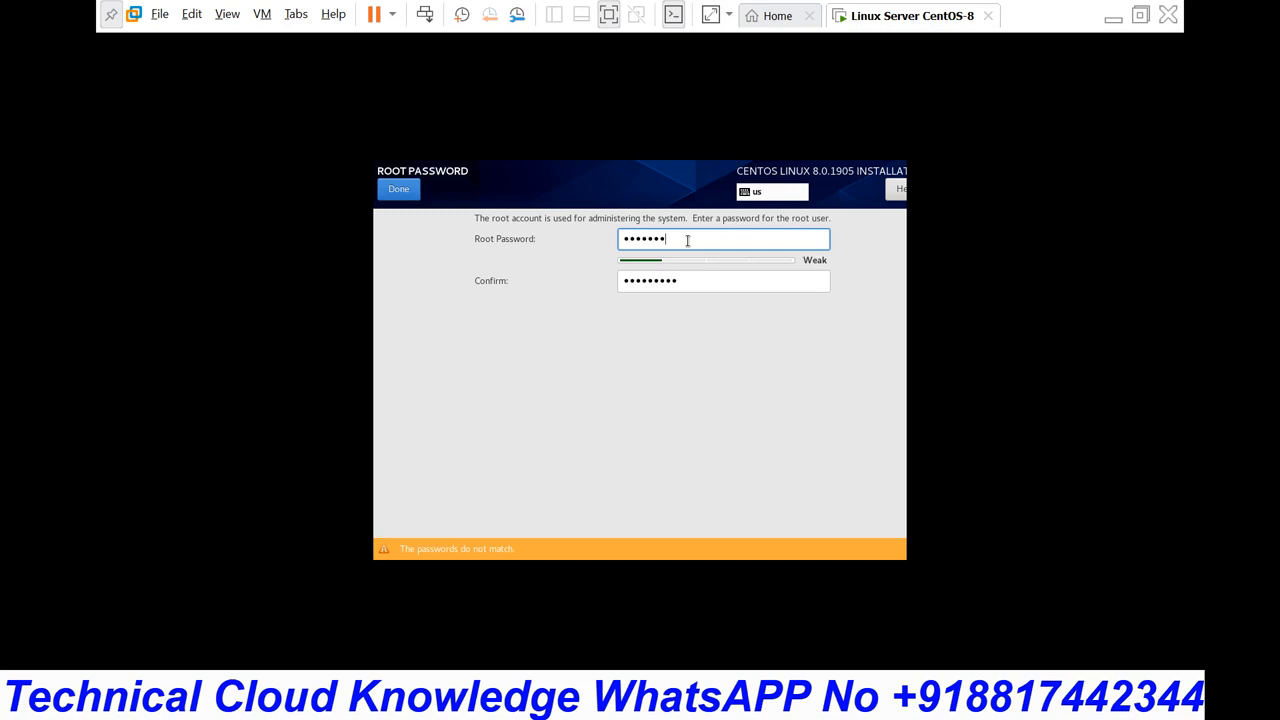
{"action": "type", "text": "•••••"}
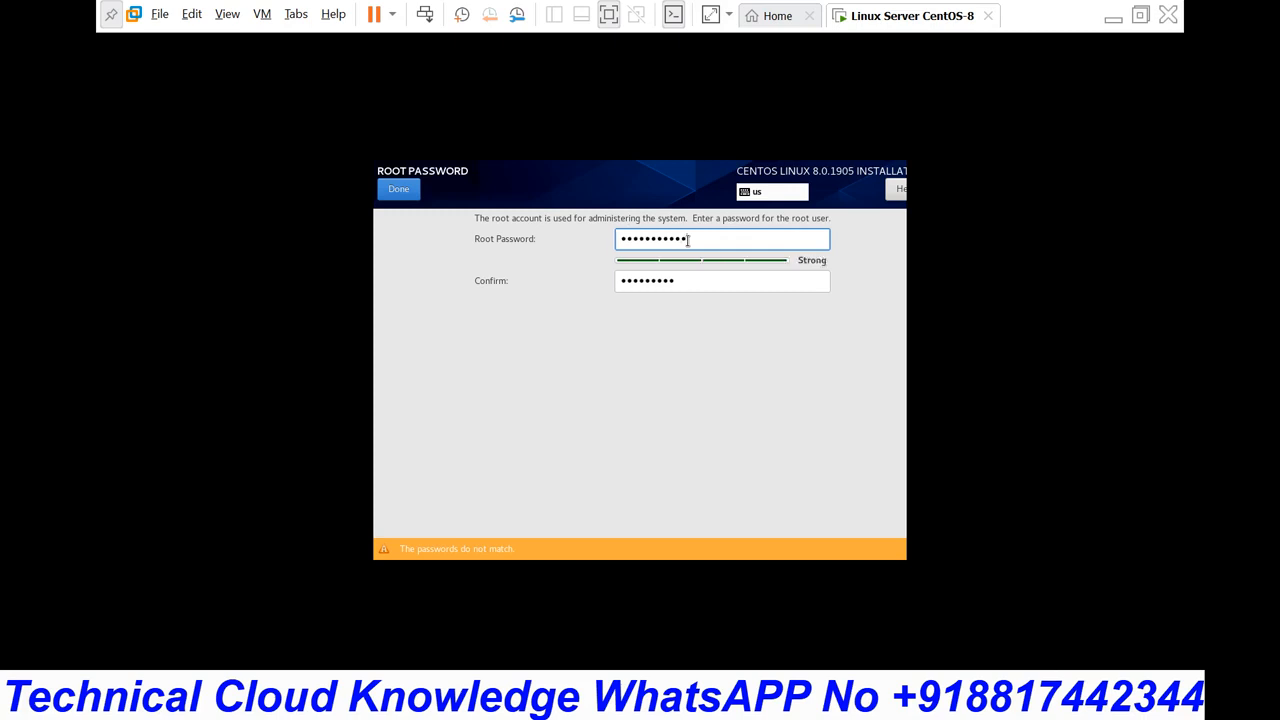
{"action": "key", "text": "Tab"}
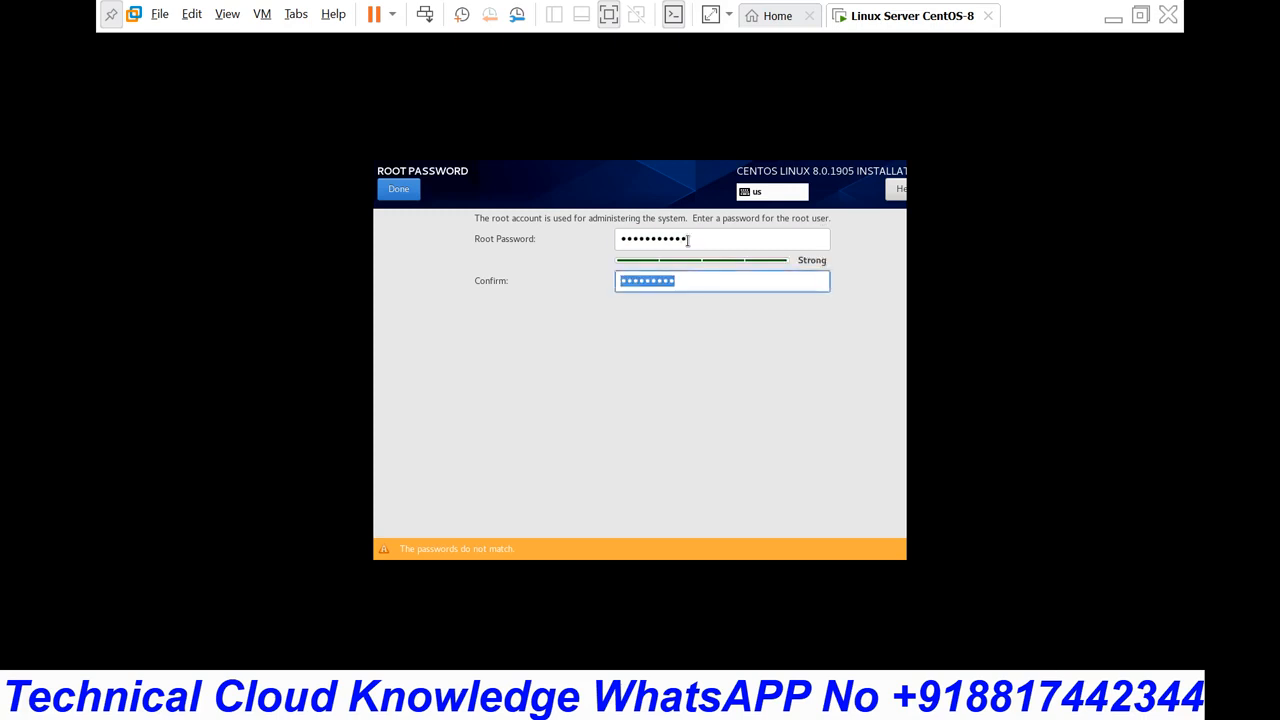
Step: Confirm the root password, retype it to match, and return to the summary
{"action": "type", "text": "••••••••••"}
{"action": "key", "text": "BackSpace"}
{"action": "key", "text": "BackSpace"}
{"action": "key", "text": "BackSpace"}
{"action": "key", "text": "BackSpace"}
{"action": "key", "text": "BackSpace"}
{"action": "key", "text": "BackSpace"}
{"action": "key", "text": "BackSpace"}
{"action": "key", "text": "BackSpace"}
{"action": "key", "text": "BackSpace"}
{"action": "type", "text": "•••••••••"}
{"action": "left_click", "coordinate": [698, 238]}
{"action": "key", "text": "BackSpace"}
{"action": "key", "text": "BackSpace"}
{"action": "key", "text": "BackSpace"}
{"action": "key", "text": "BackSpace"}
{"action": "key", "text": "BackSpace"}
{"action": "key", "text": "BackSpace"}
{"action": "key", "text": "BackSpace"}
{"action": "key", "text": "BackSpace"}
{"action": "key", "text": "BackSpace"}
{"action": "key", "text": "BackSpace"}
{"action": "key", "text": "BackSpace"}
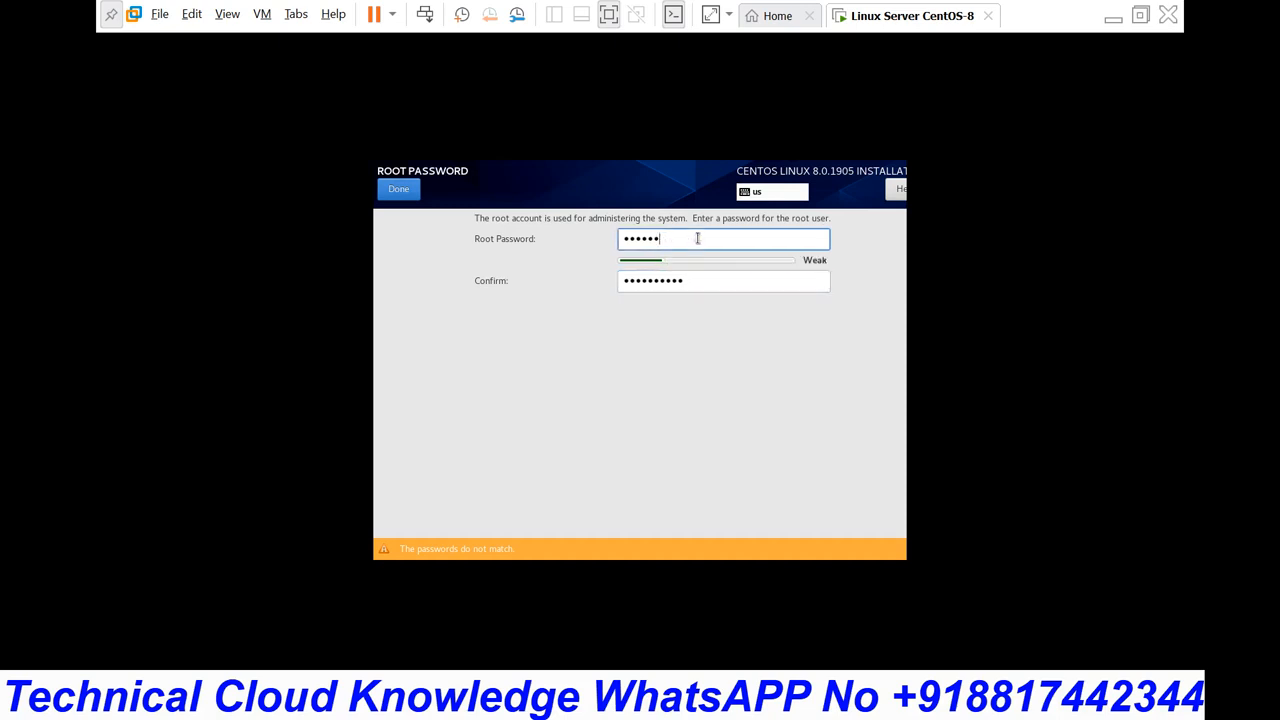
{"action": "type", "text": "••••"}
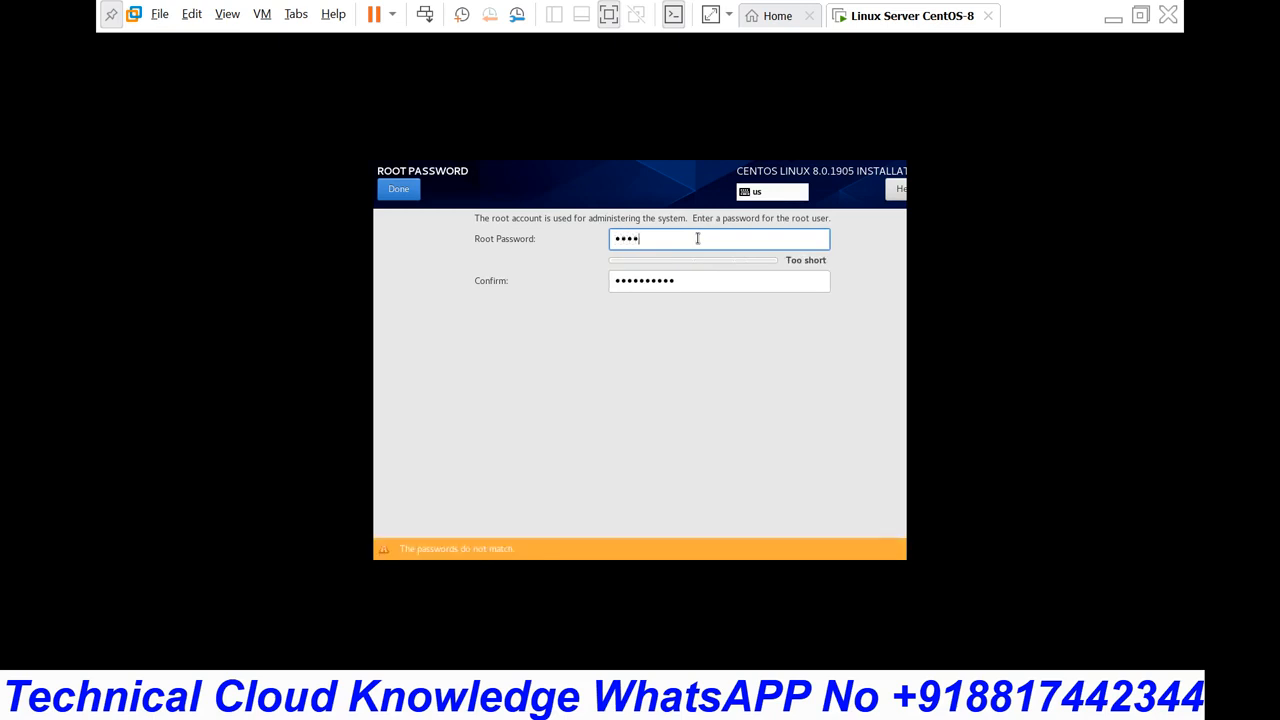
{"action": "type", "text": "•••••••"}
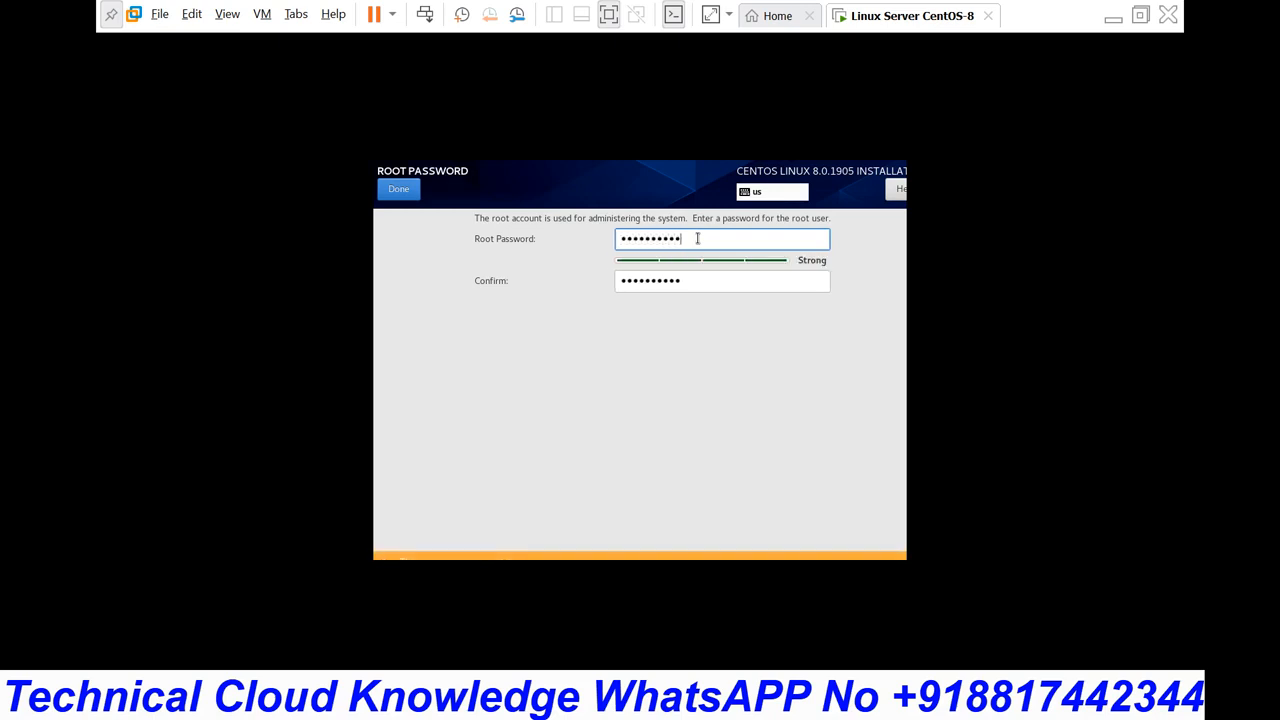
{"action": "left_click", "coordinate": [391, 186]}
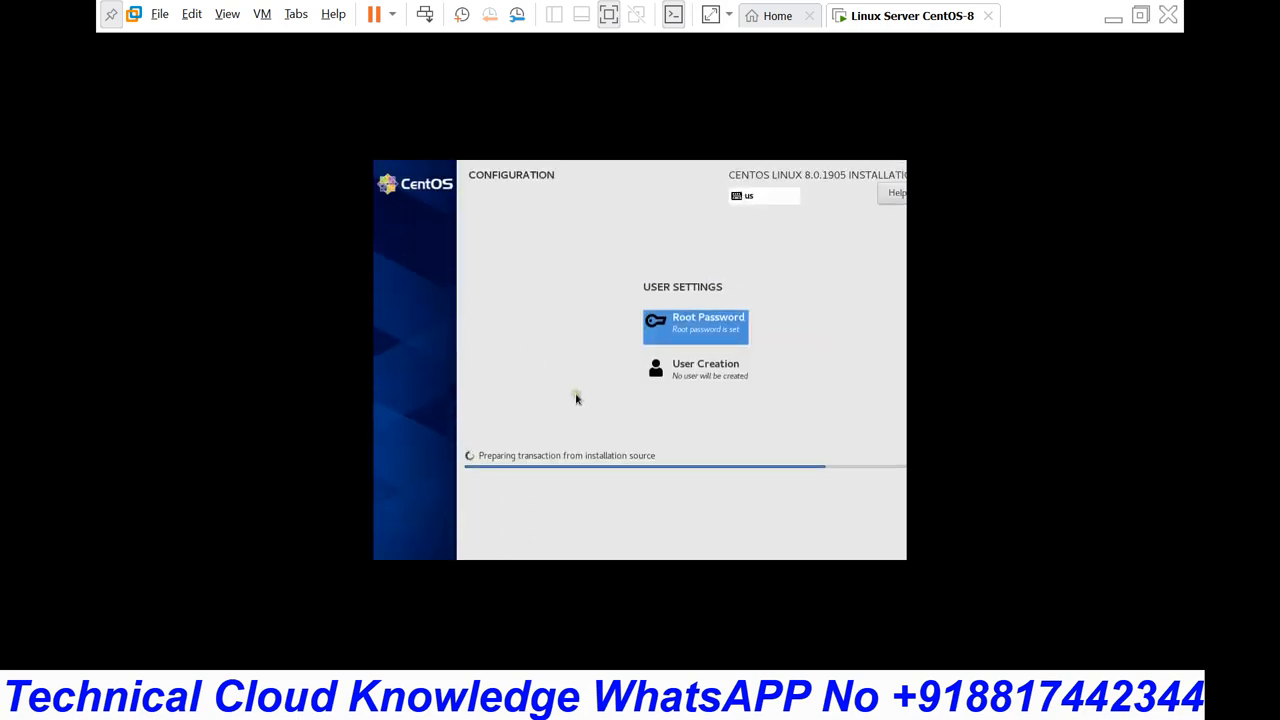
Step: Enter the user's full name and make the user an administrator requiring a password
{"action": "left_click", "coordinate": [708, 378]}
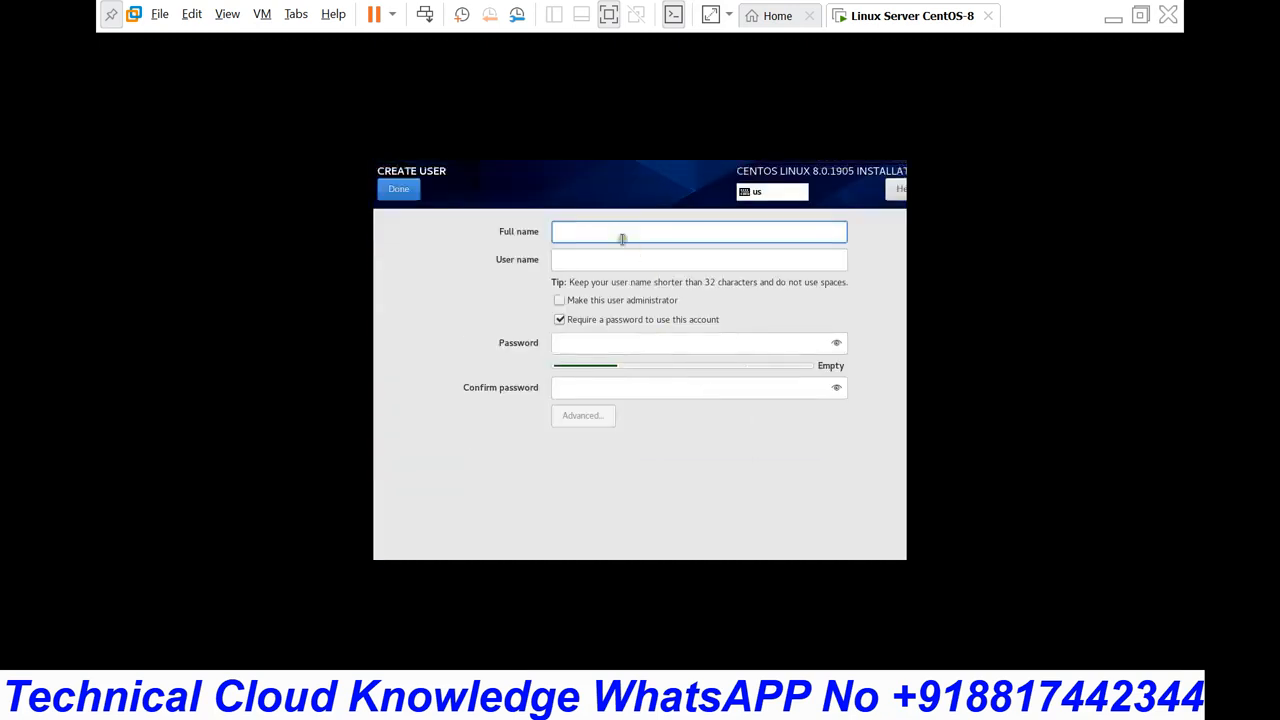
{"action": "type", "text": "sanjay"}
{"action": "key", "text": "Tab"}
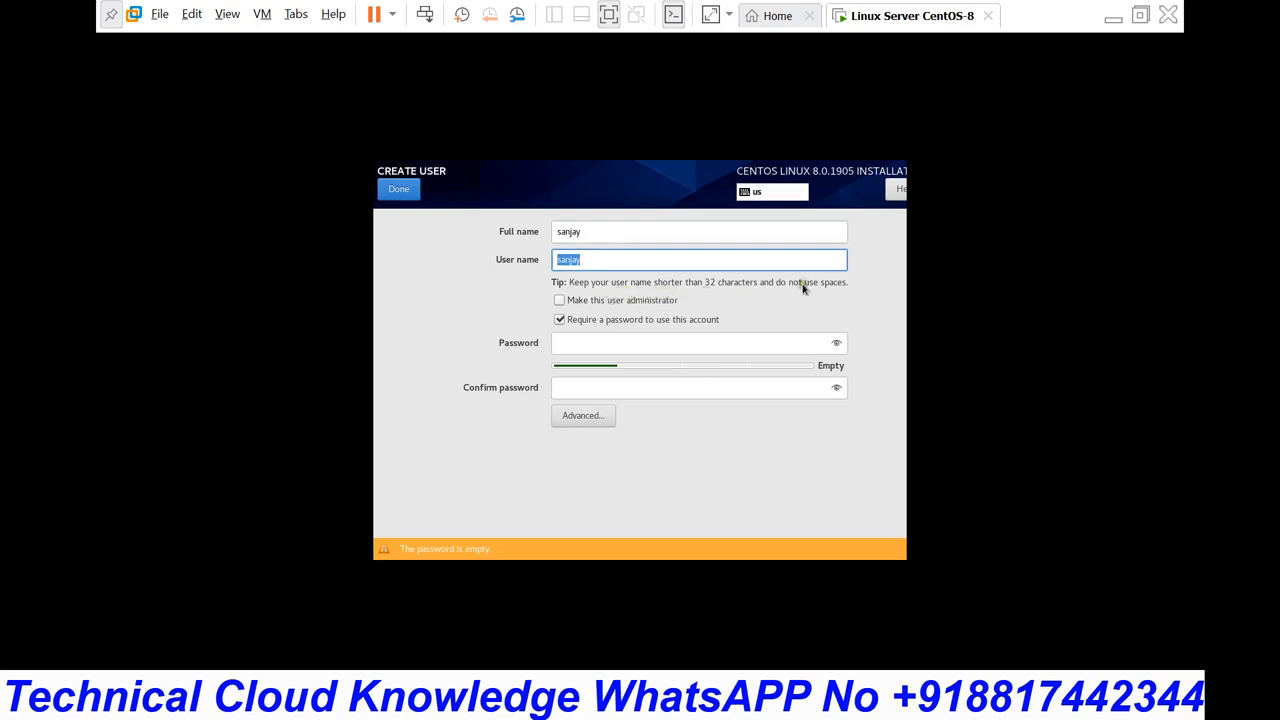
{"action": "left_click", "coordinate": [563, 302]}
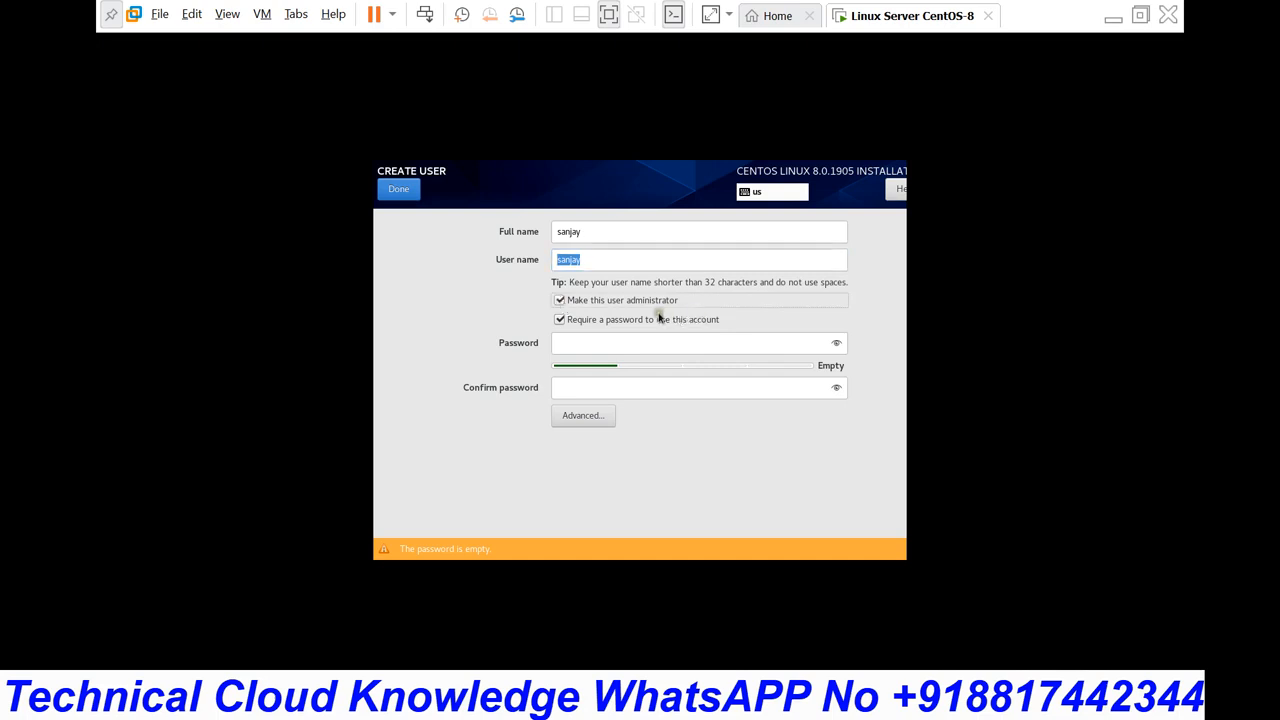
{"action": "left_click", "coordinate": [567, 345]}
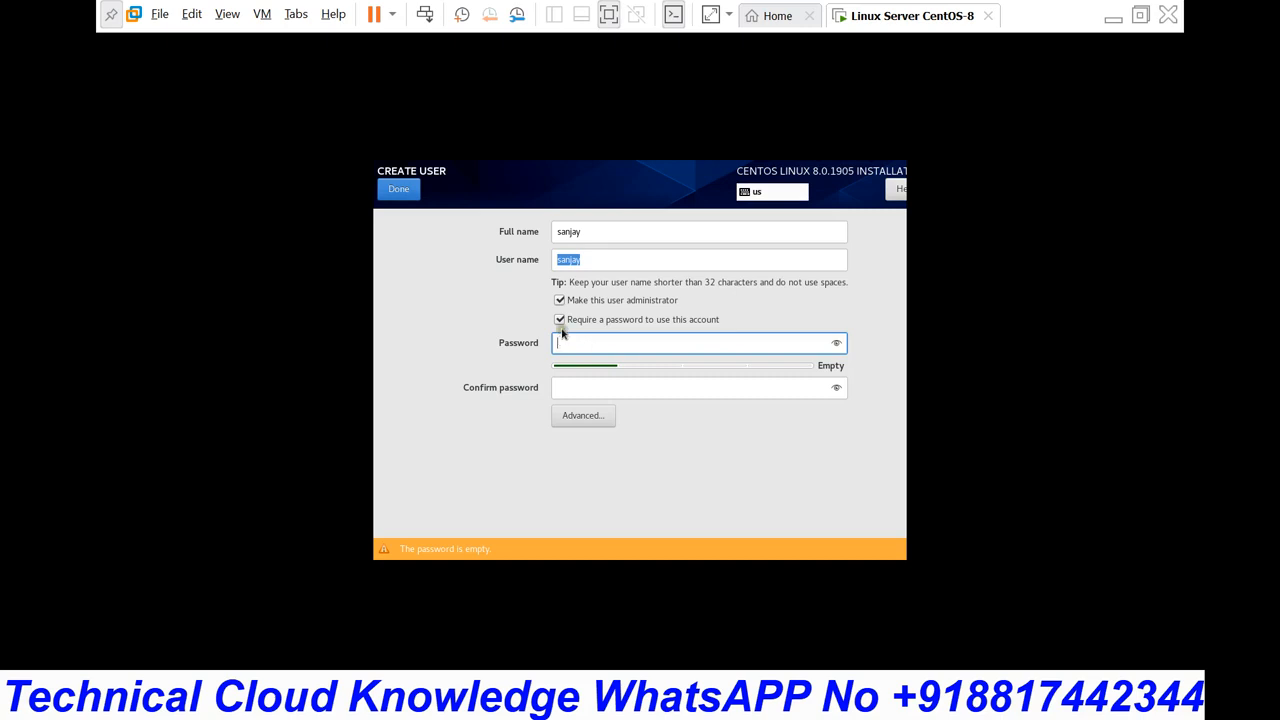
{"action": "left_click", "coordinate": [561, 320]}
{"action": "left_click", "coordinate": [561, 320]}
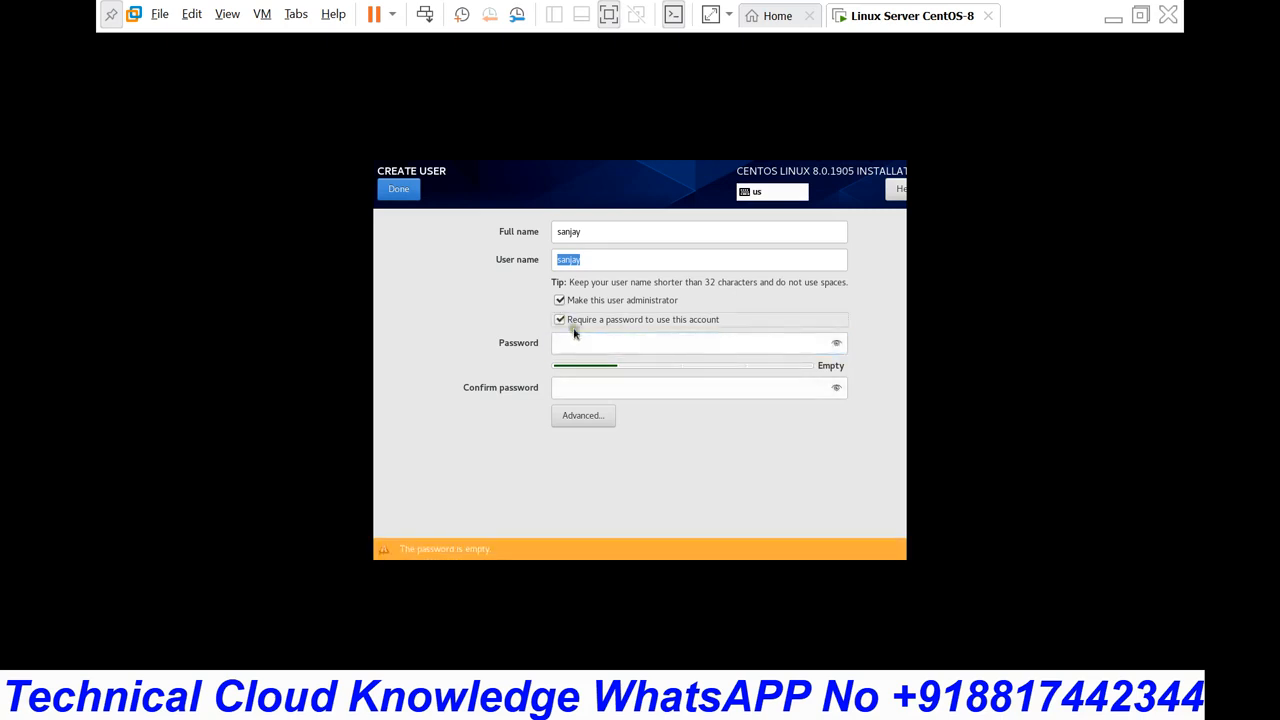
Step: Enter and confirm the user's password, review Advanced settings, and finish user creation
{"action": "left_click", "coordinate": [587, 342]}
{"action": "type", "text": "1234"}
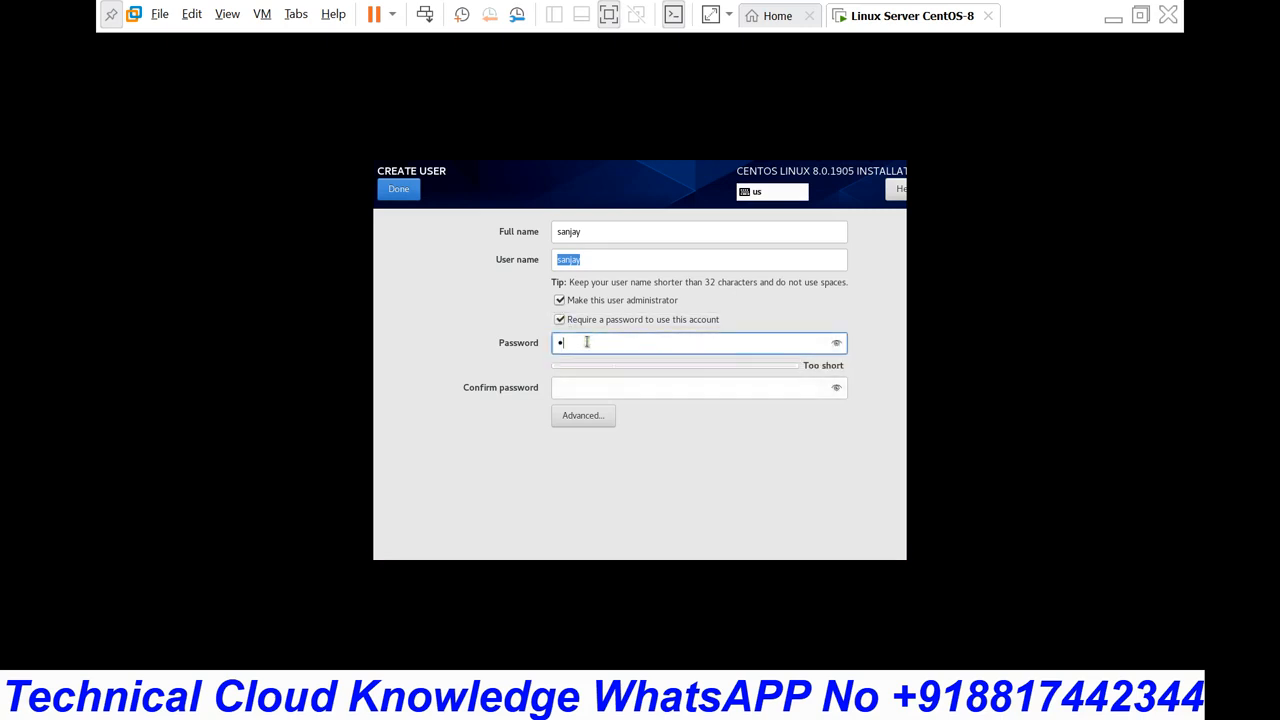
{"action": "type", "text": "567890"}
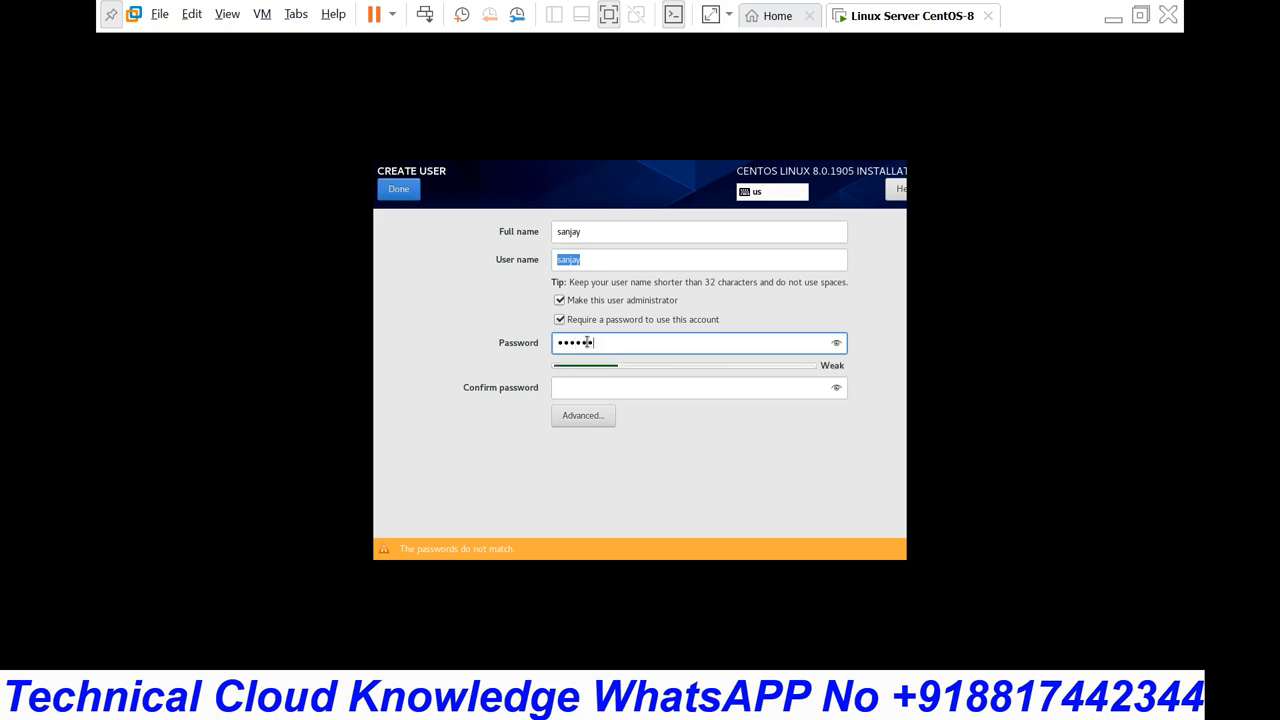
{"action": "key", "text": "Tab"}
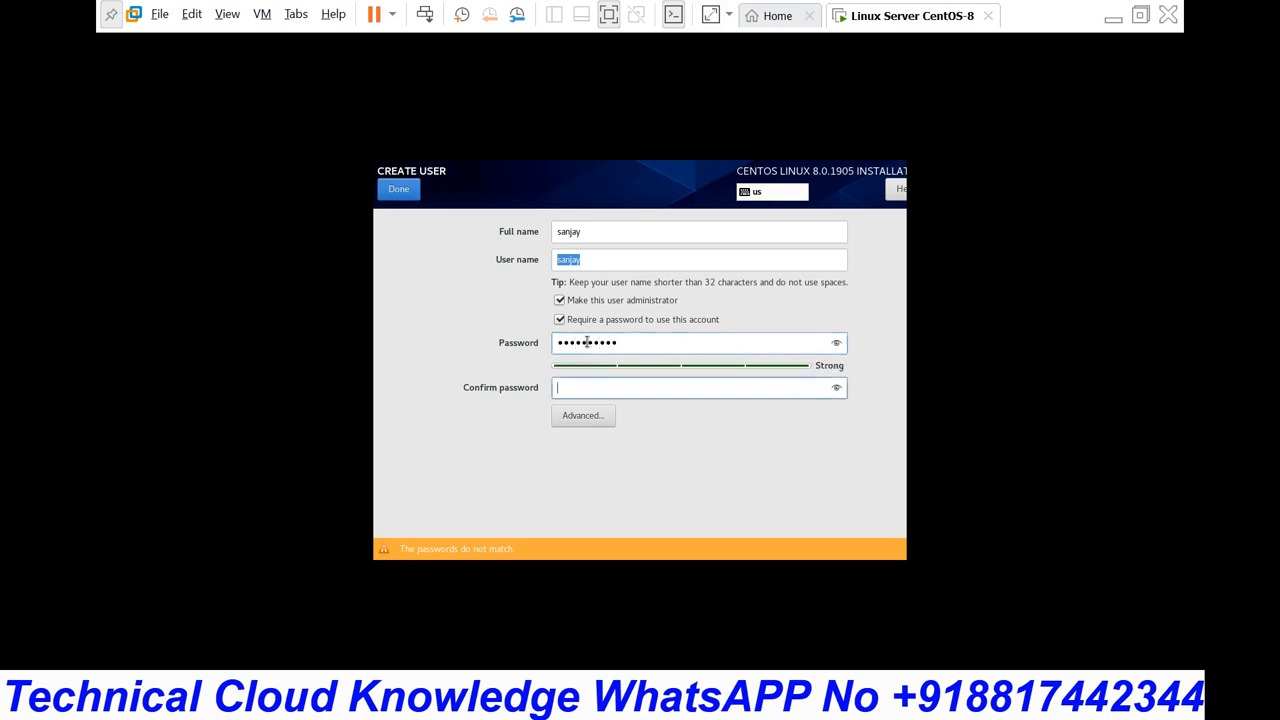
{"action": "type", "text": "123456789"}
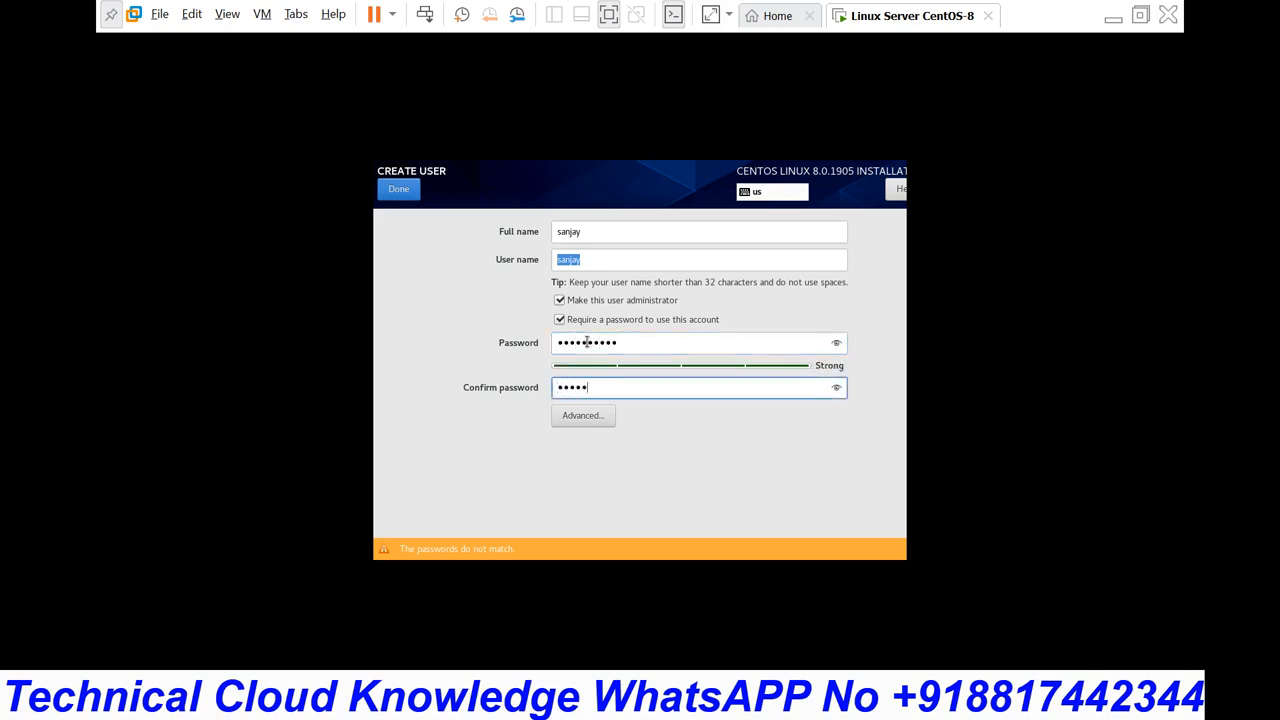
{"action": "type", "text": "0"}
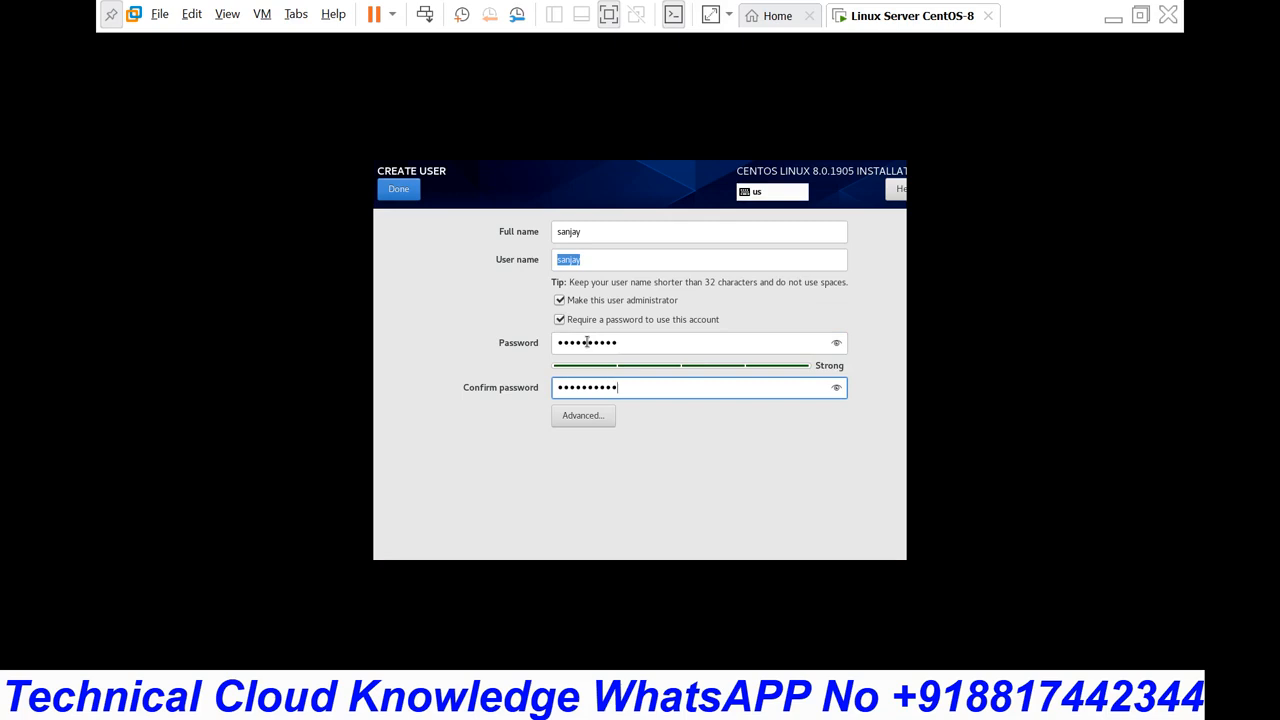
{"action": "left_click", "coordinate": [597, 421]}
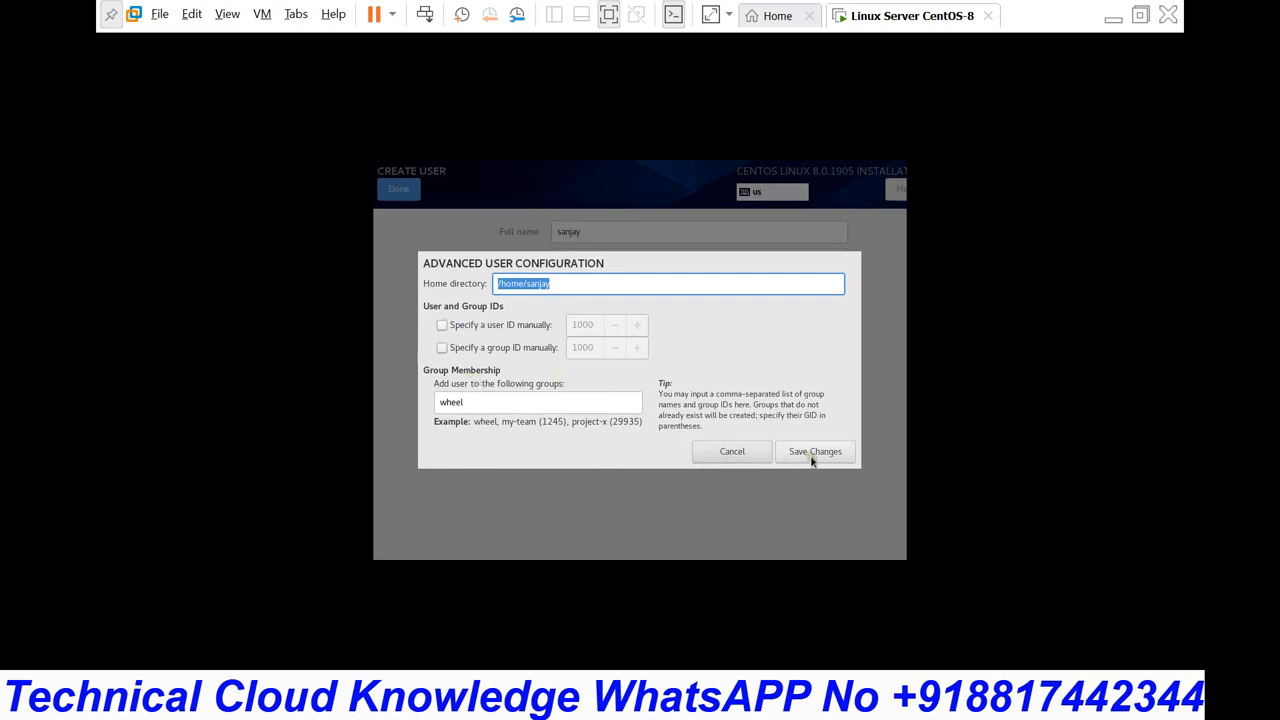
{"action": "left_click", "coordinate": [753, 454]}
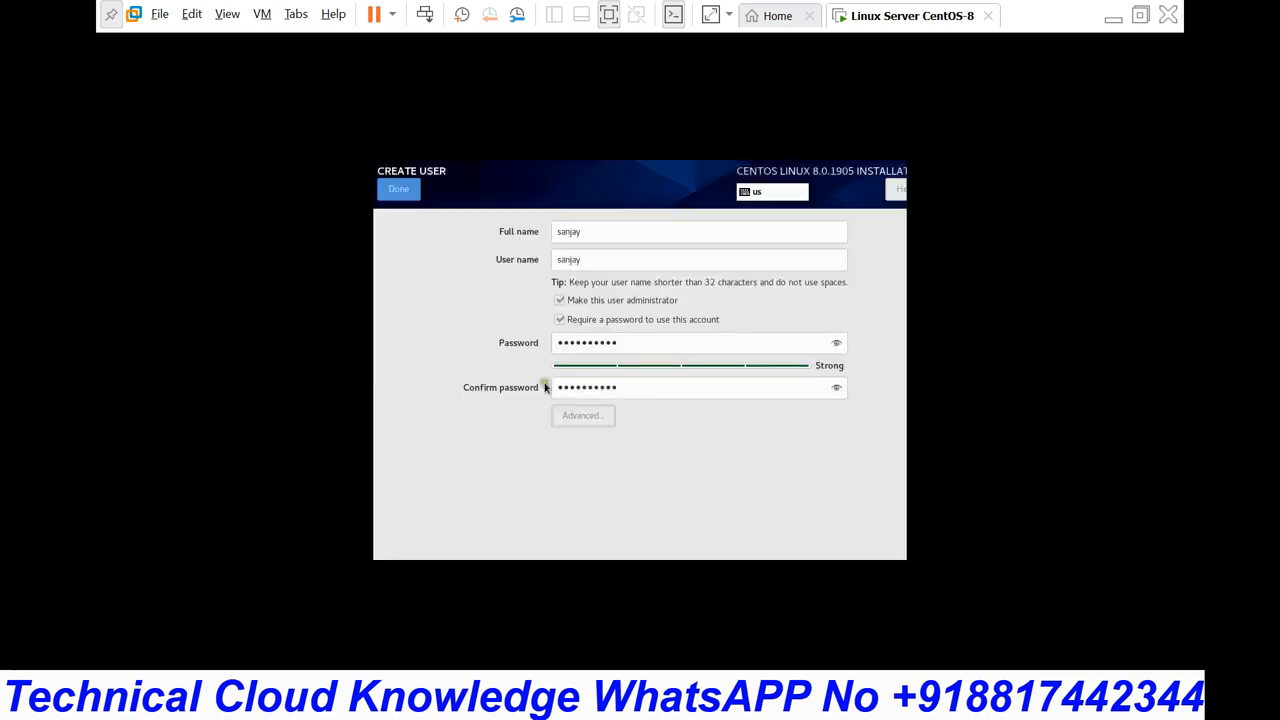
{"action": "left_click", "coordinate": [393, 190]}
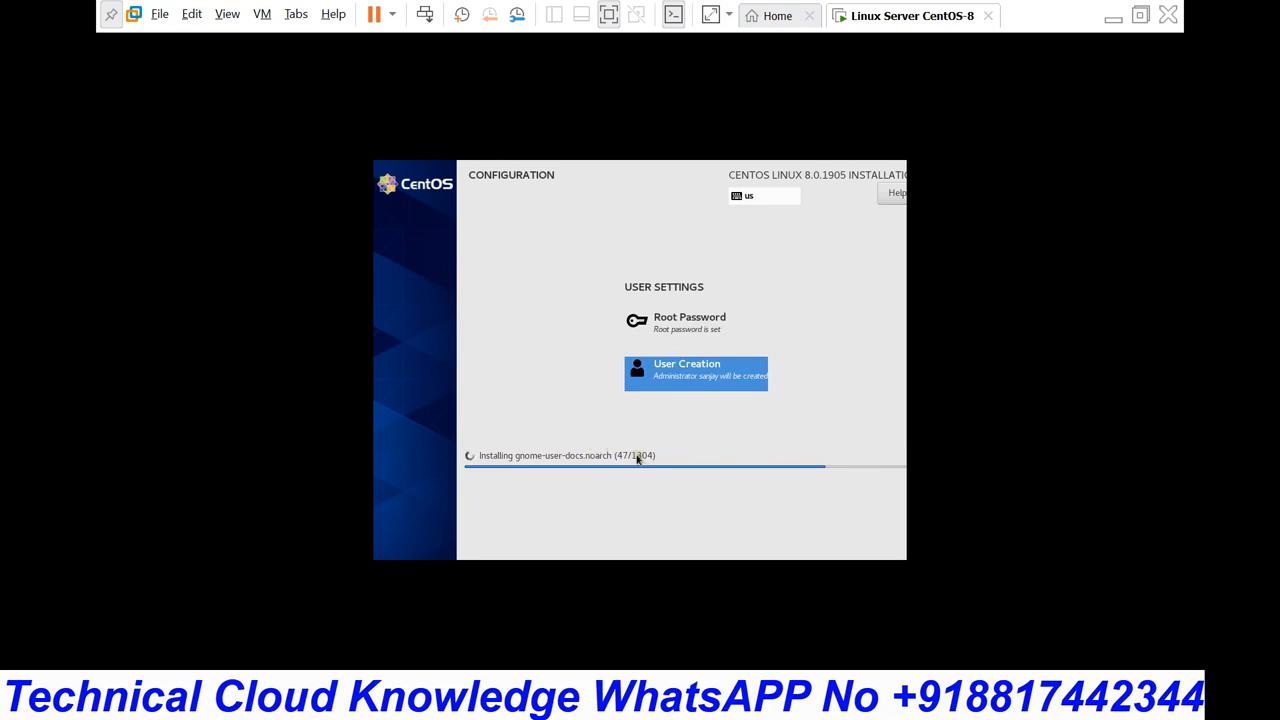
Step: Exit full screen and pause the screen recorder
{"action": "left_click", "coordinate": [1141, 17]}
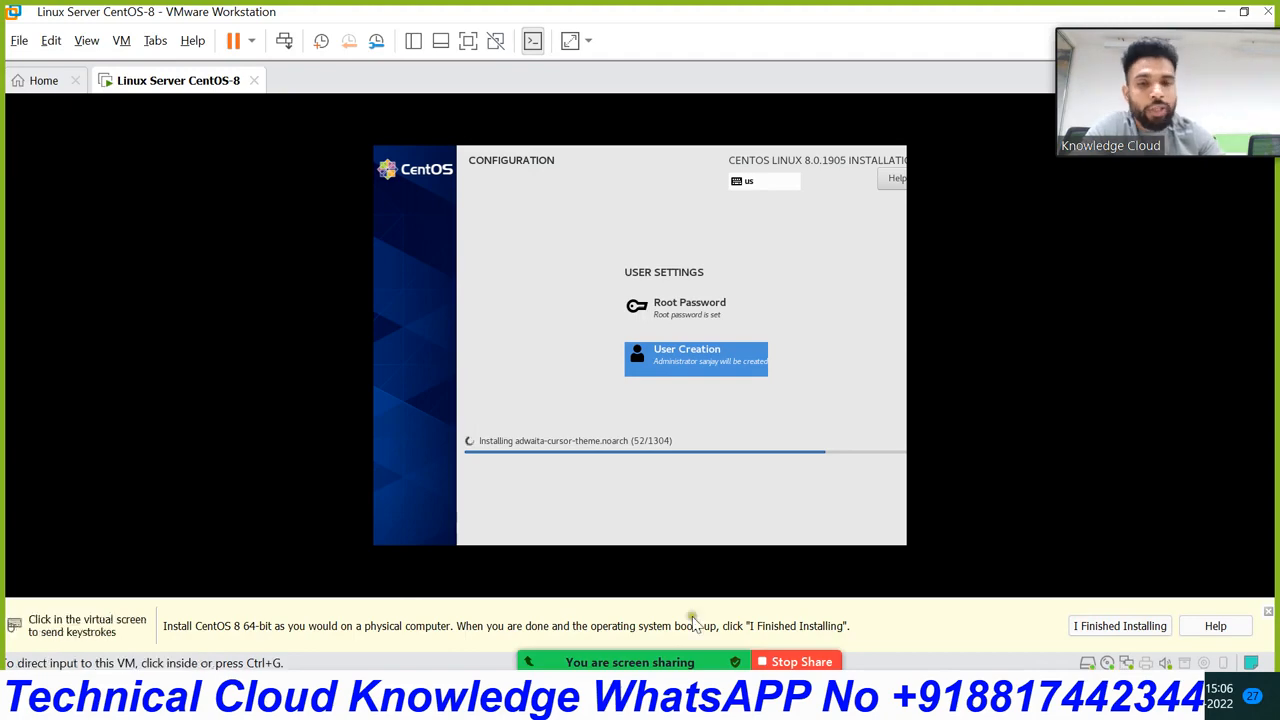
{"action": "mouse_move", "coordinate": [735, 660]}
{"action": "mouse_move", "coordinate": [706, 705]}
{"action": "left_click", "coordinate": [706, 540]}
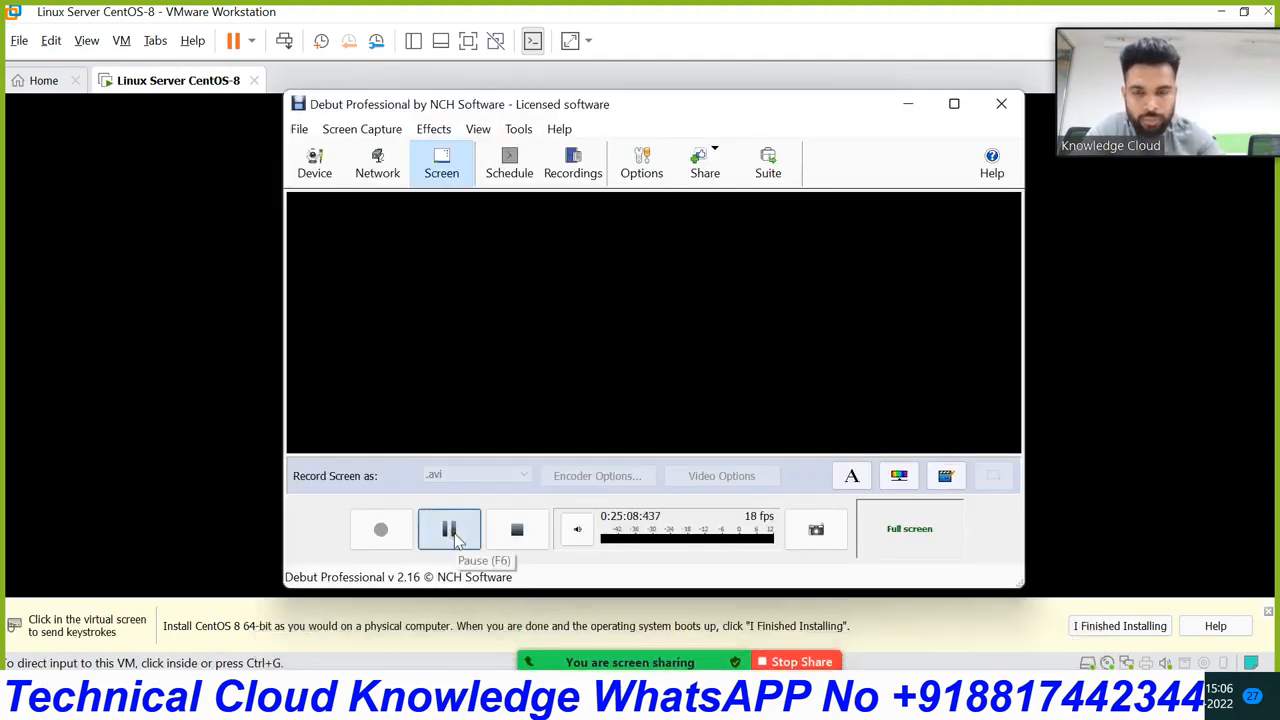
{"action": "left_click", "coordinate": [449, 530]}
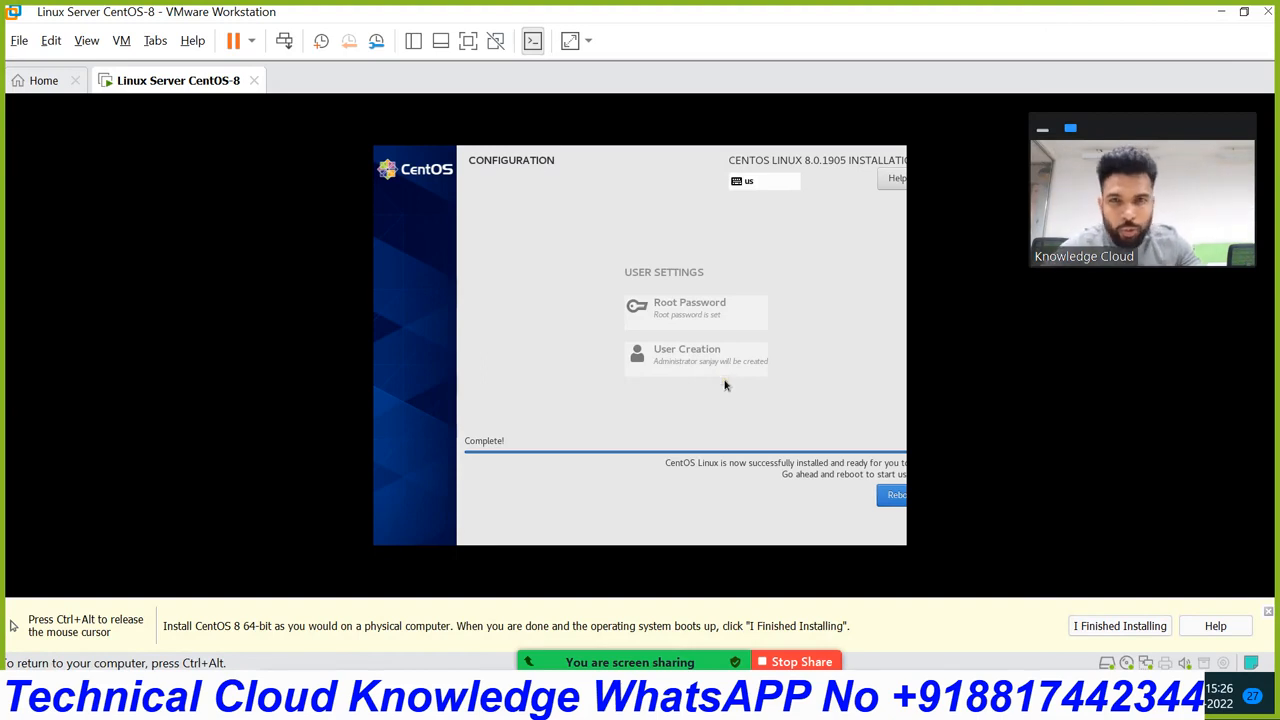
Step: Release input from the VM and reboot into the newly installed CentOS
{"action": "key", "text": "ctrl+alt"}
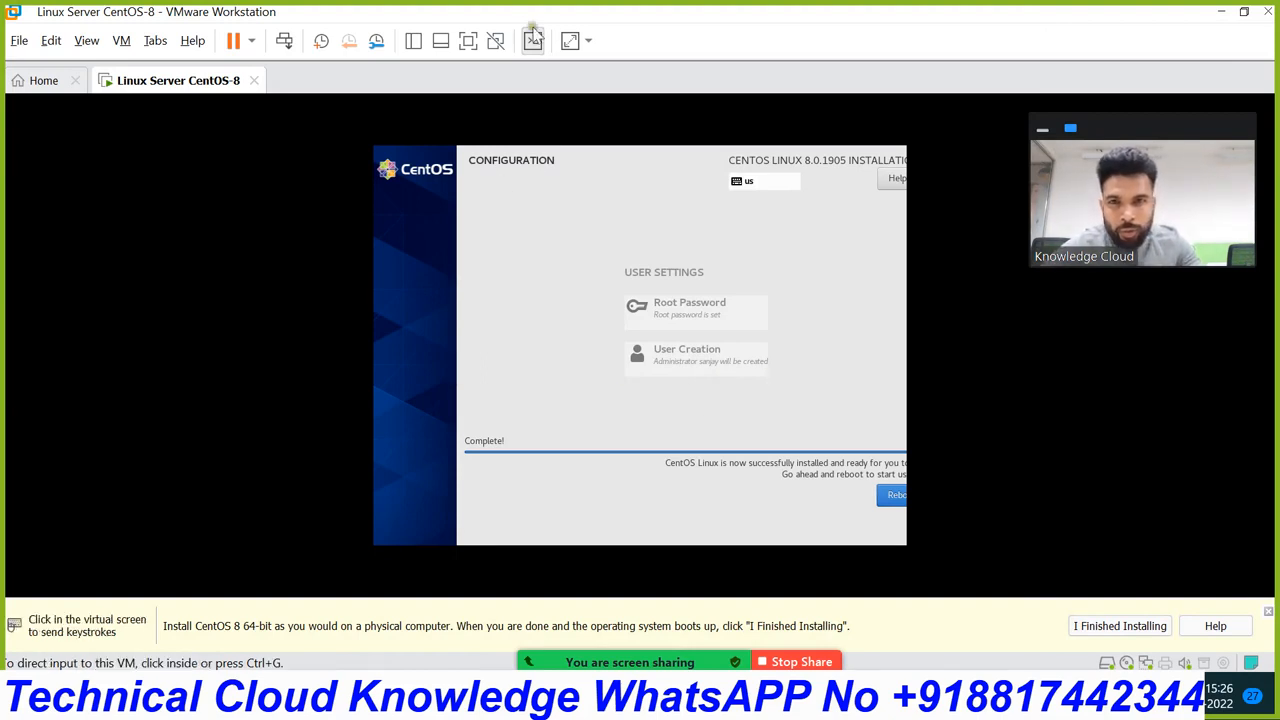
{"action": "left_click", "coordinate": [468, 41]}
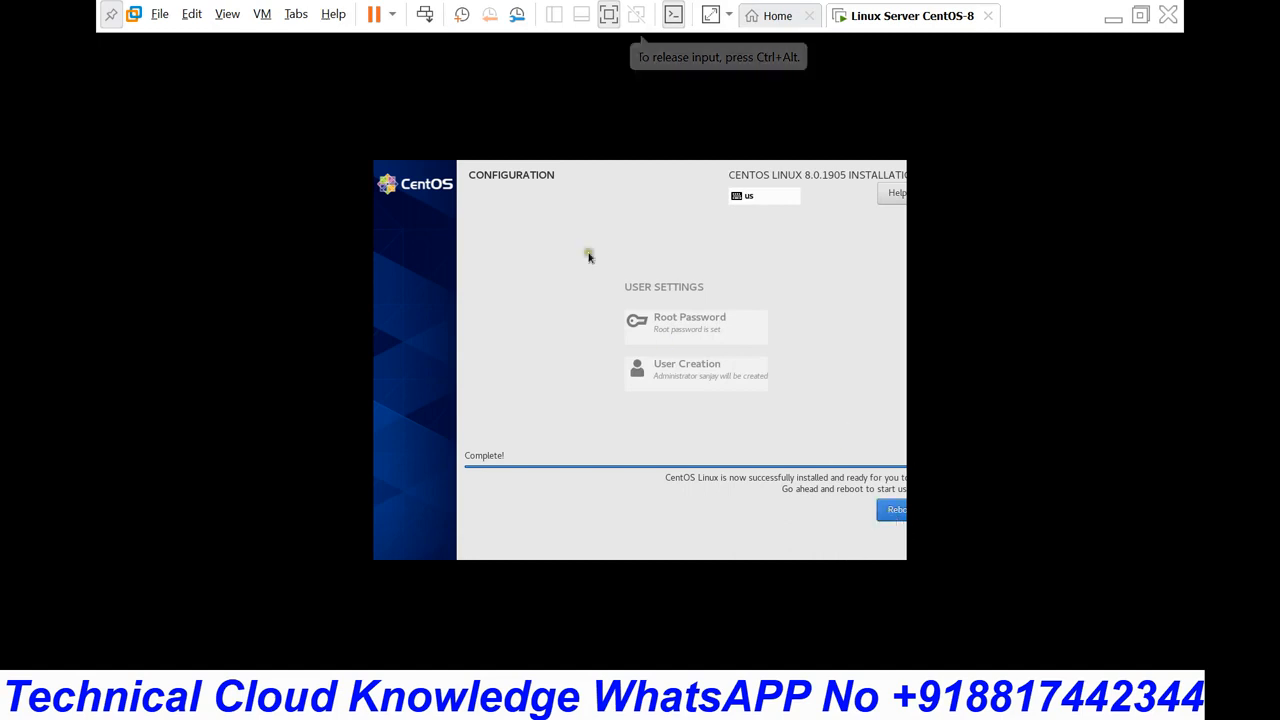
{"action": "left_click", "coordinate": [608, 14]}
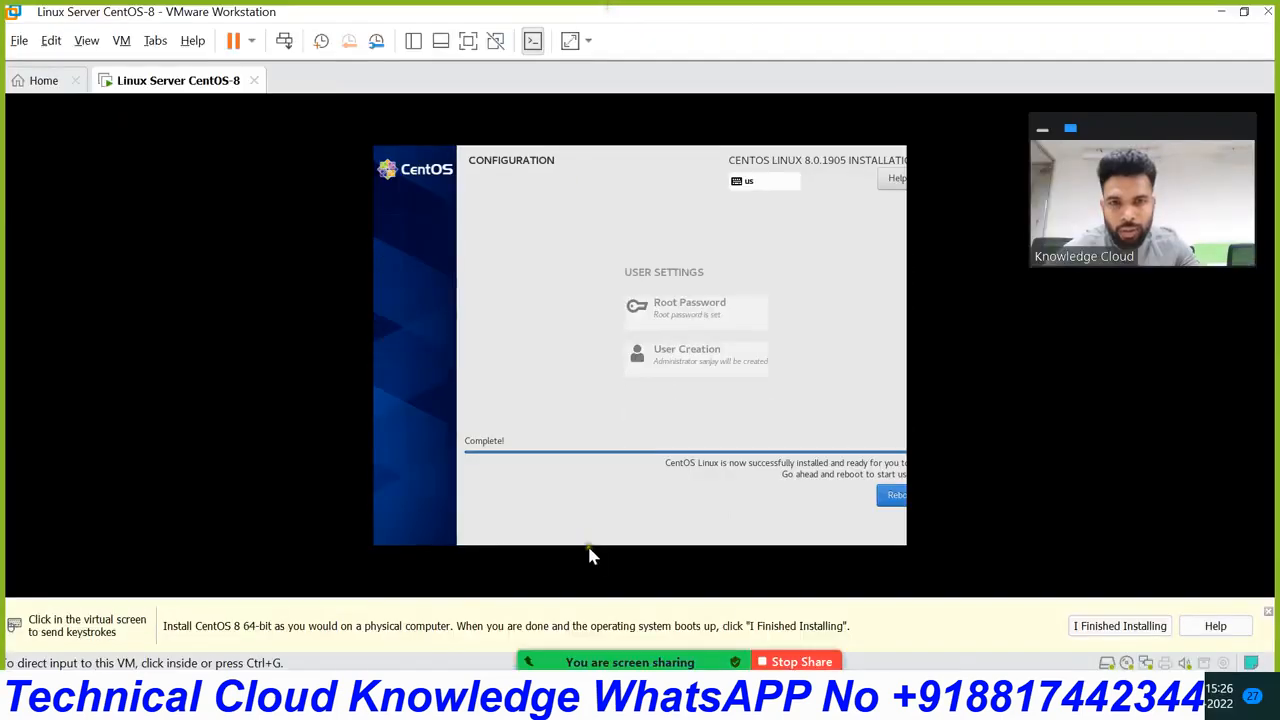
{"action": "left_click", "coordinate": [889, 496]}
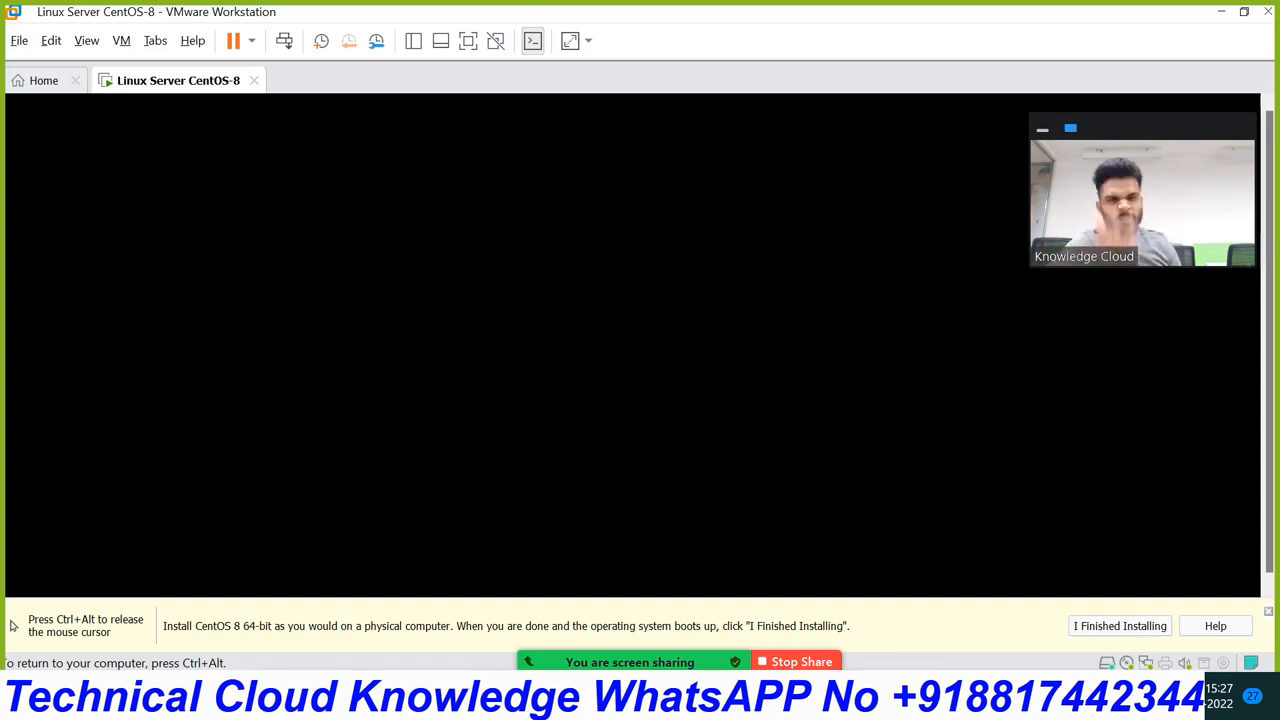
Step: Accept the CentOS license agreement in initial setup
{"action": "key", "text": "ctrl+alt"}
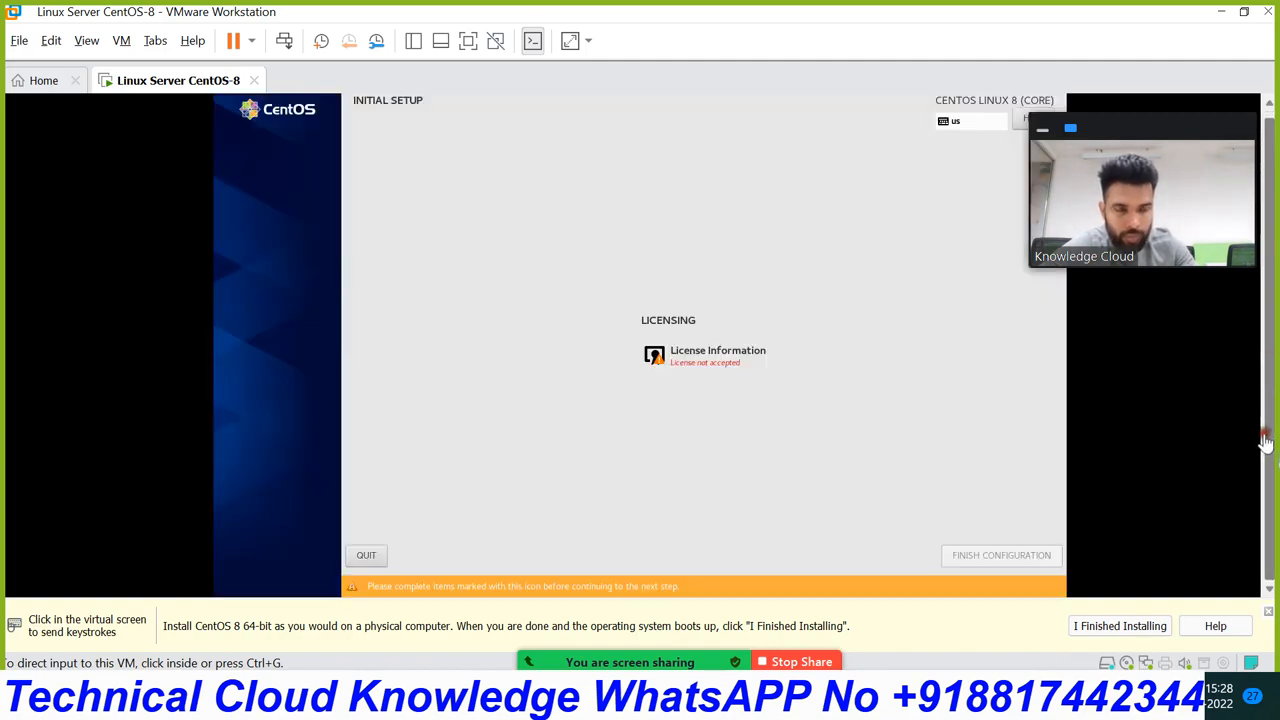
{"action": "left_click", "coordinate": [512, 247]}
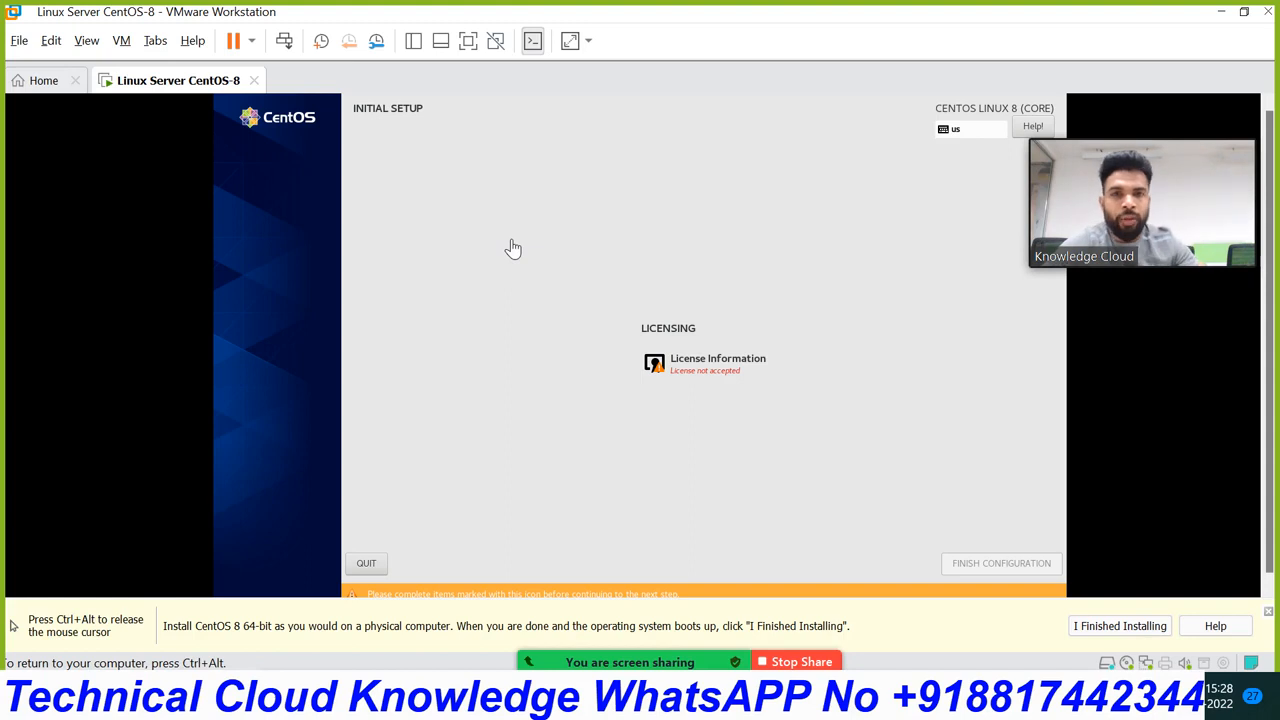
{"action": "left_click", "coordinate": [710, 368]}
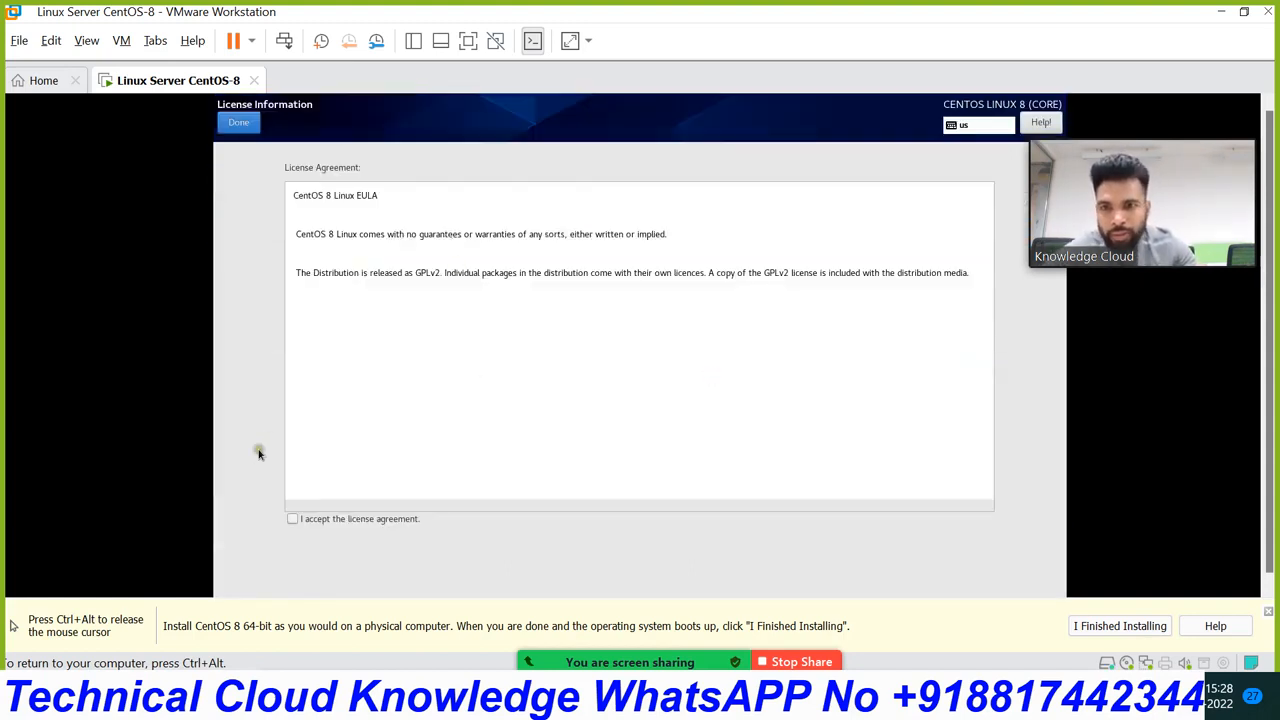
{"action": "left_click", "coordinate": [292, 518]}
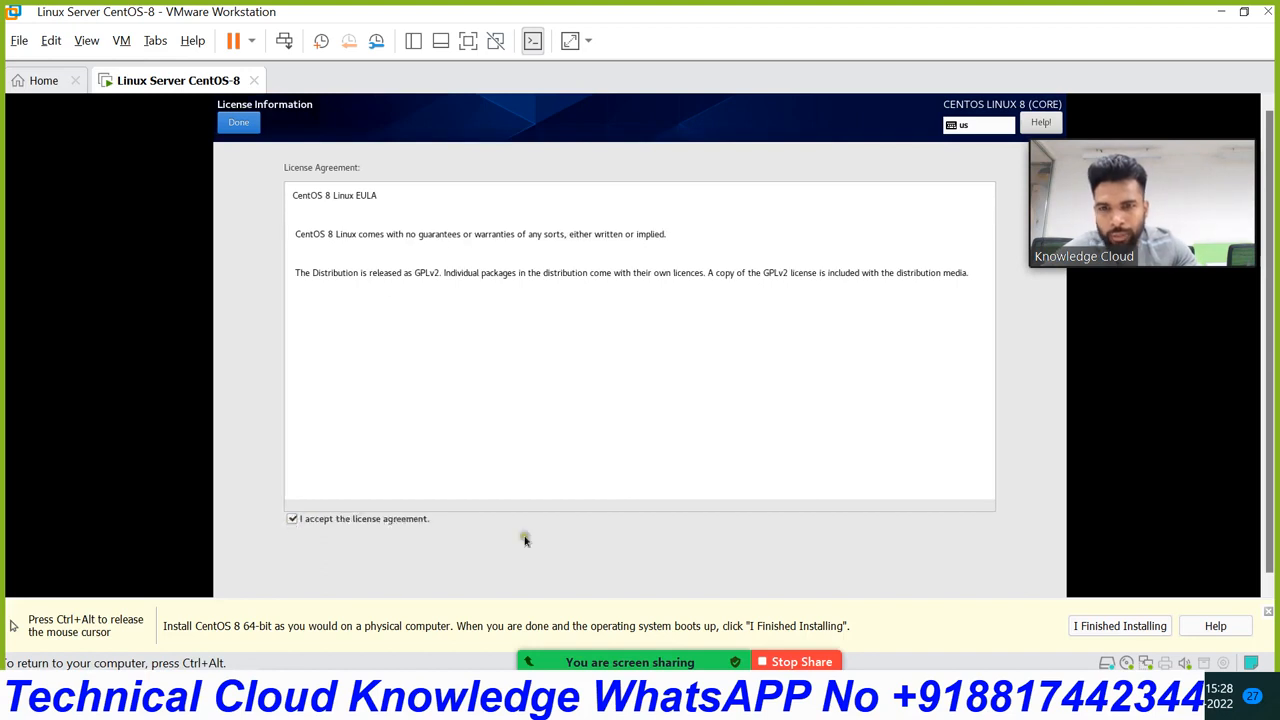
{"action": "left_click", "coordinate": [240, 122]}
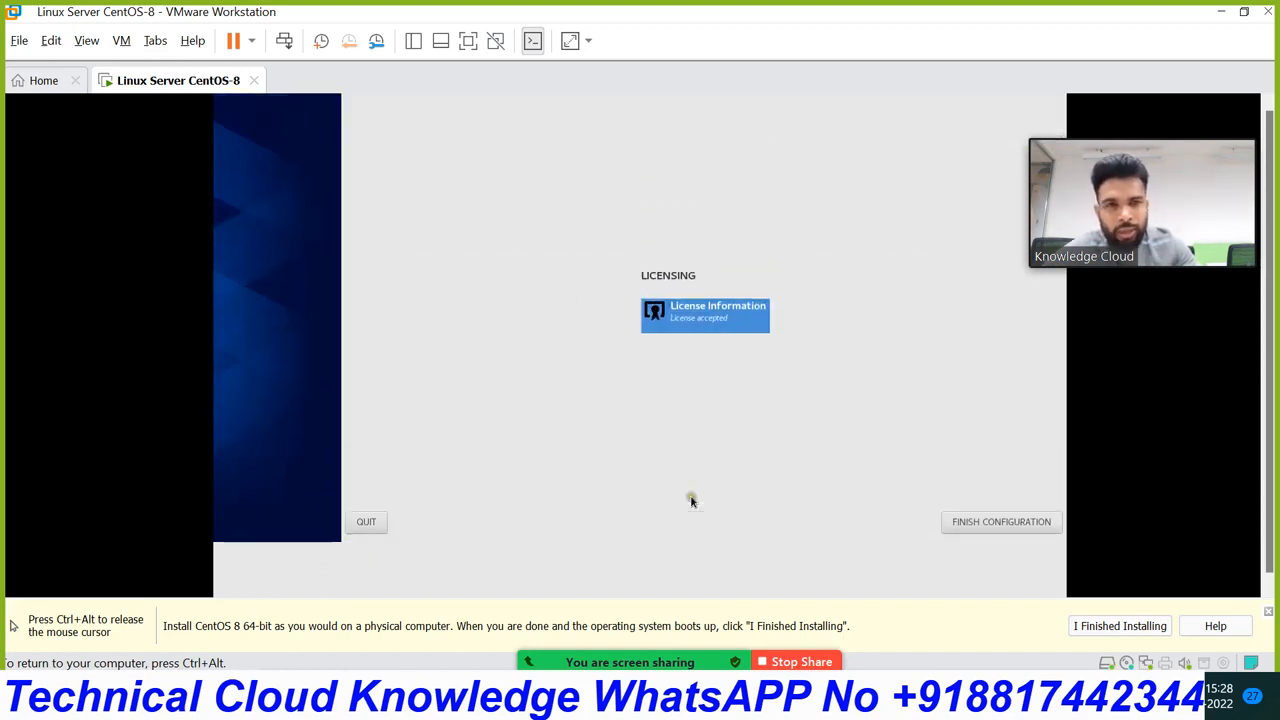
Step: Finish the initial configuration and show the VM full screen
{"action": "left_click", "coordinate": [1005, 586]}
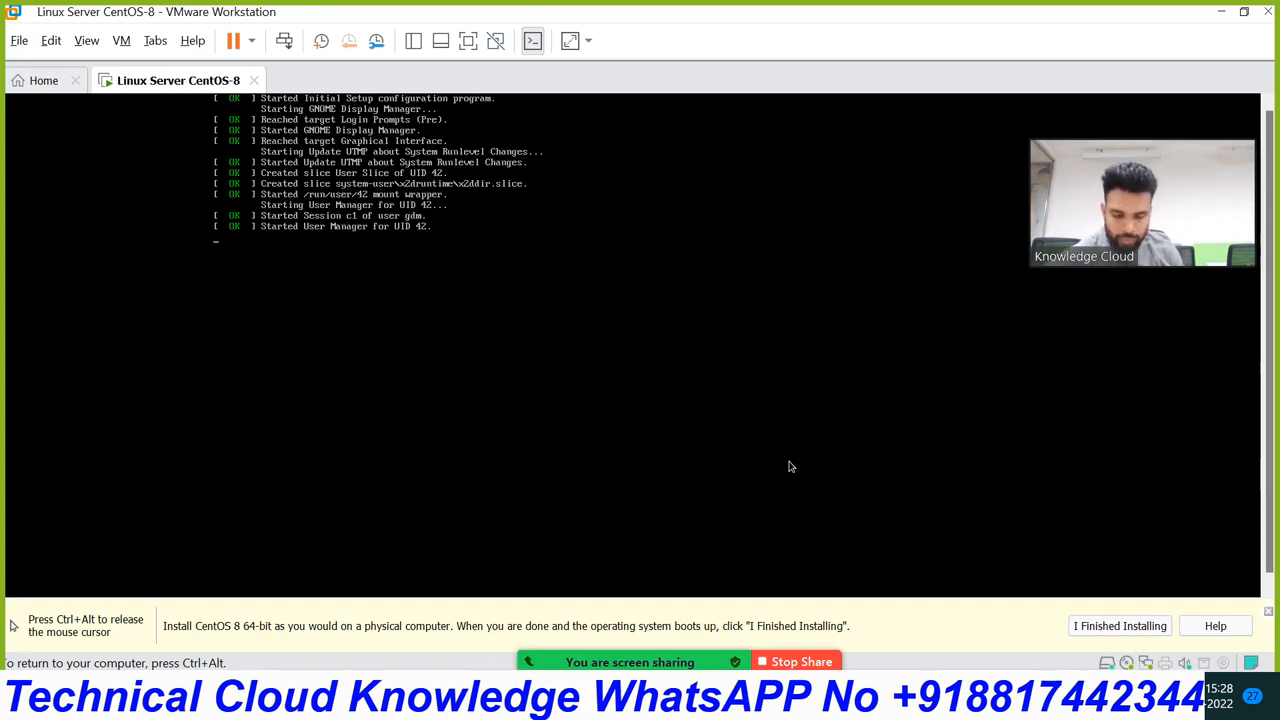
{"action": "key", "text": "ctrl+alt"}
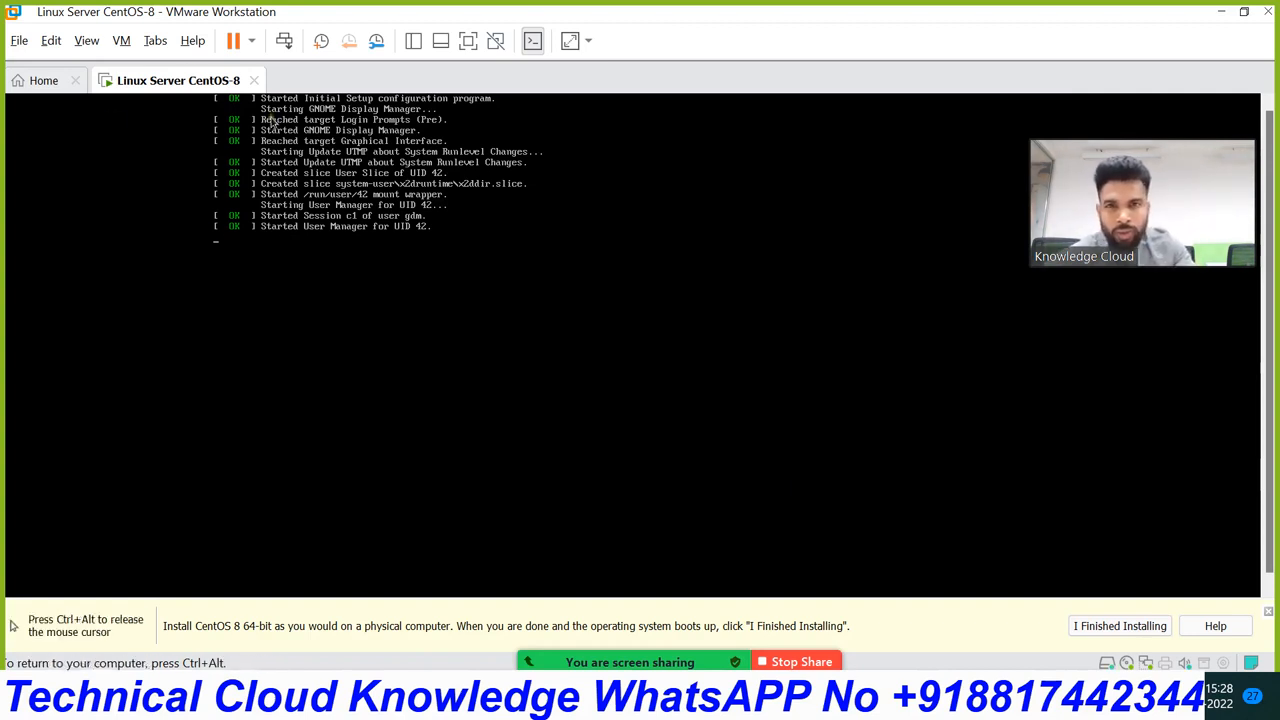
{"action": "left_click", "coordinate": [467, 40]}
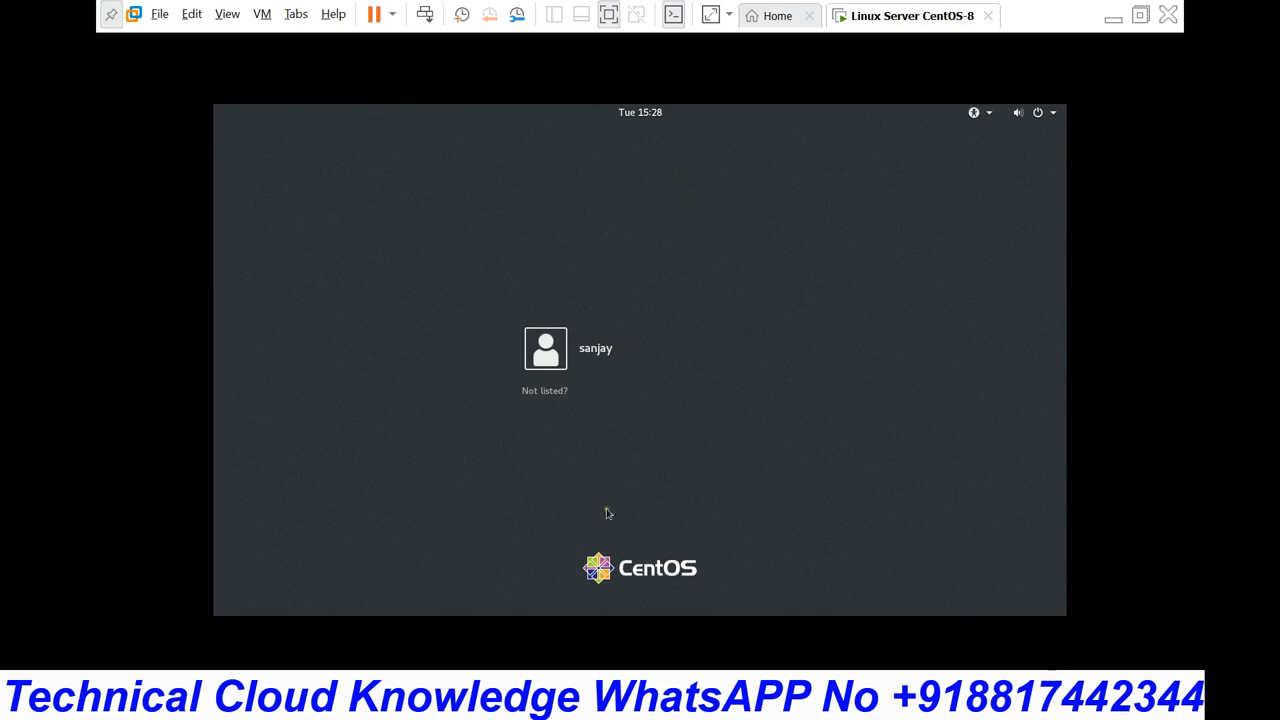
Step: Log in to CentOS as the unlisted user 'root' with the root password
{"action": "left_click", "coordinate": [535, 395]}
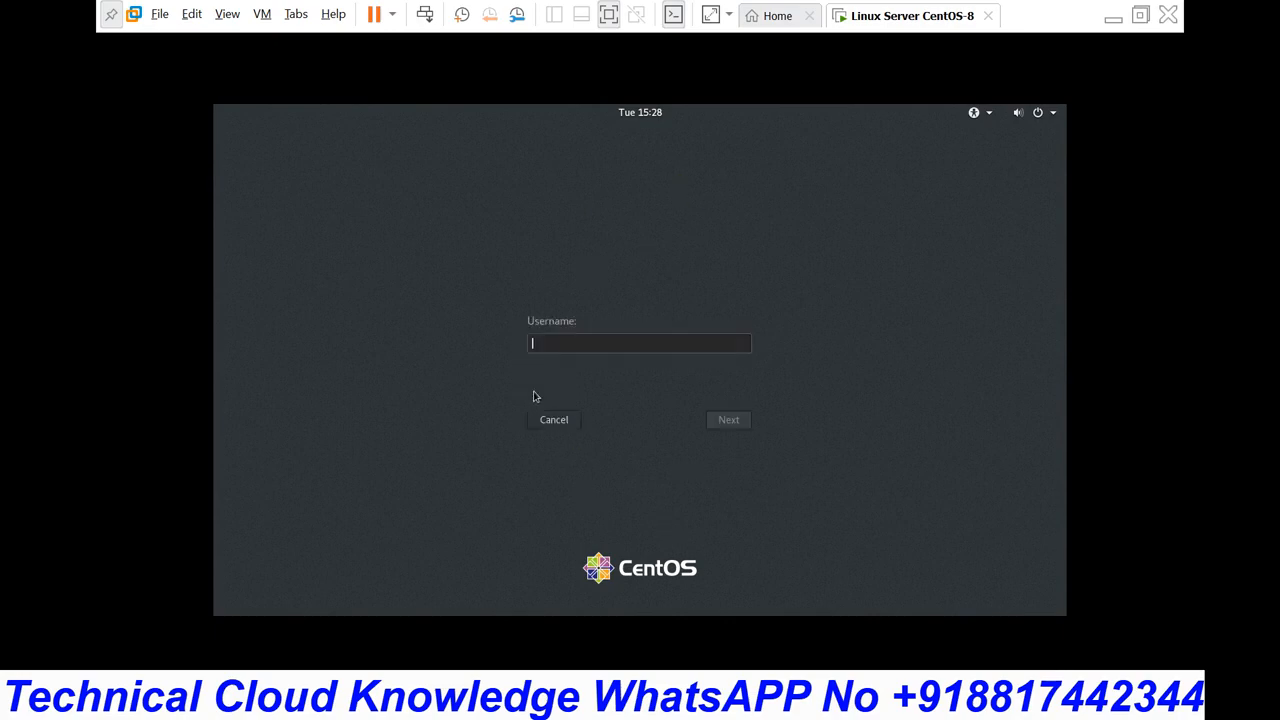
{"action": "type", "text": "root"}
{"action": "key", "text": "Return"}
{"action": "type", "text": "*"}
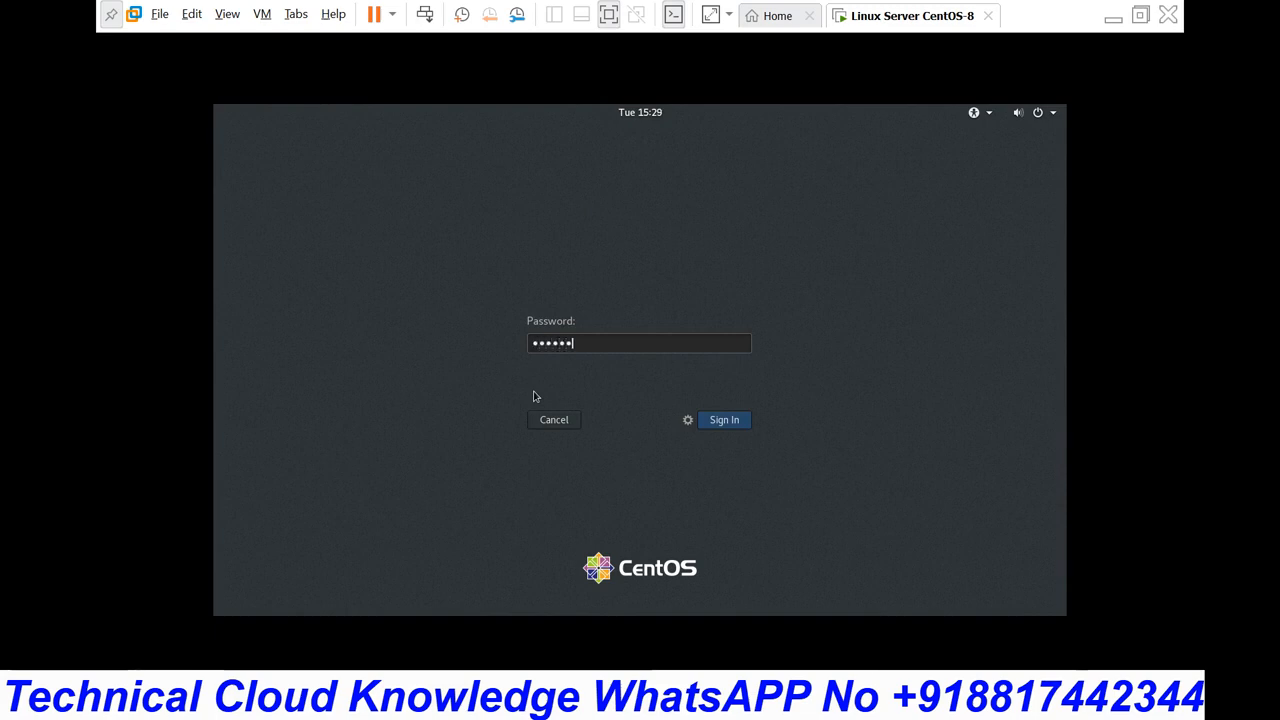
{"action": "type", "text": "*********"}
{"action": "left_click", "coordinate": [724, 426]}
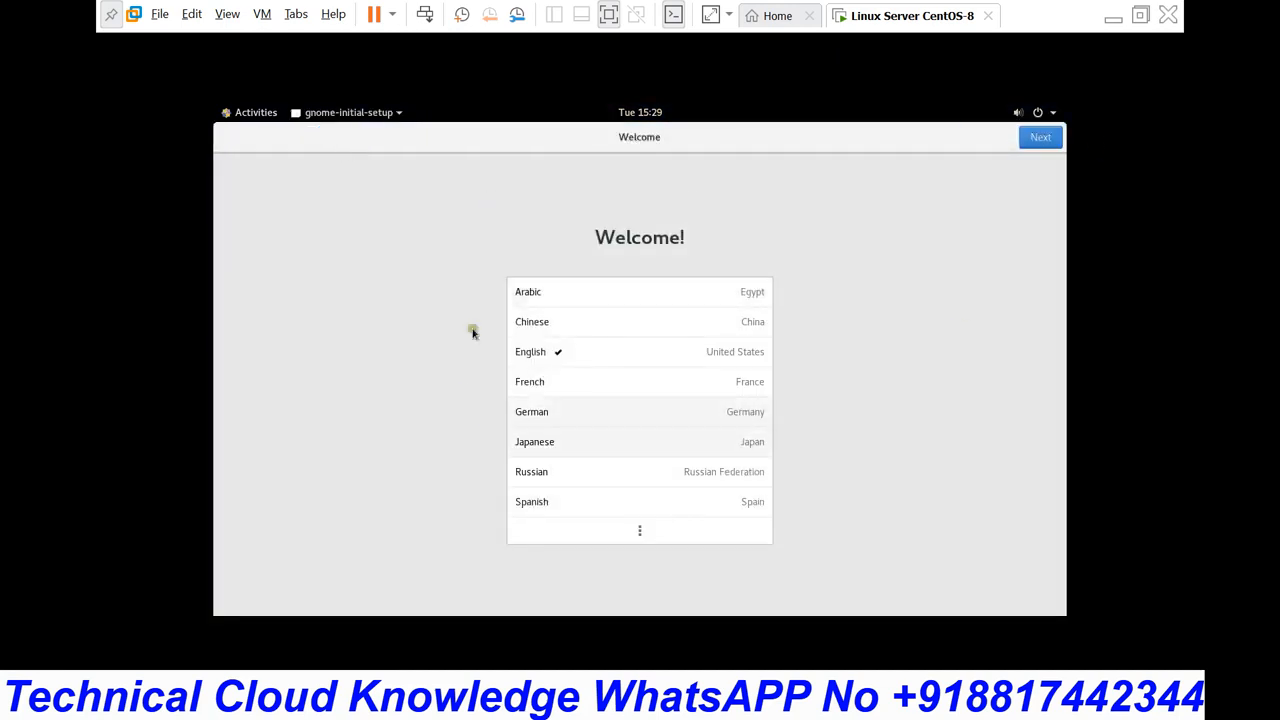
Step: Accept English, the English (US) layout and default privacy, skip online accounts, then close Getting Started help
{"action": "left_click", "coordinate": [1044, 138]}
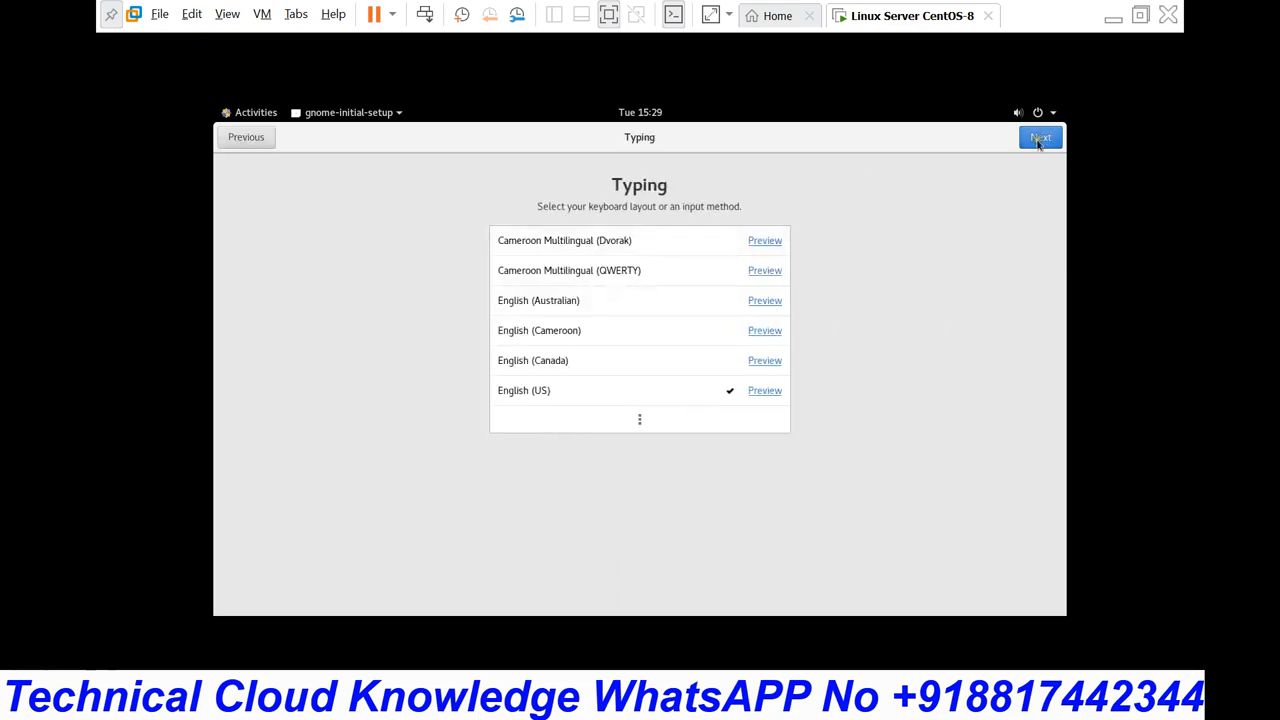
{"action": "left_click", "coordinate": [1038, 141]}
{"action": "left_click", "coordinate": [1038, 141]}
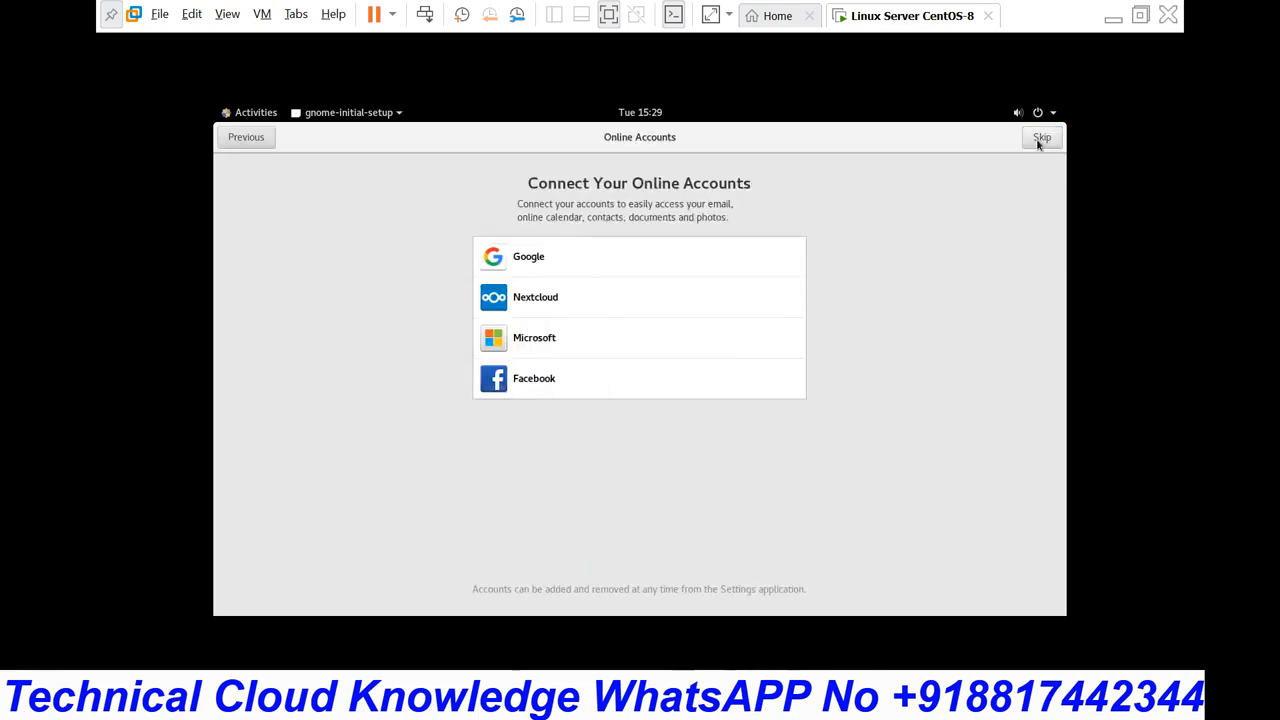
{"action": "left_click", "coordinate": [1038, 140]}
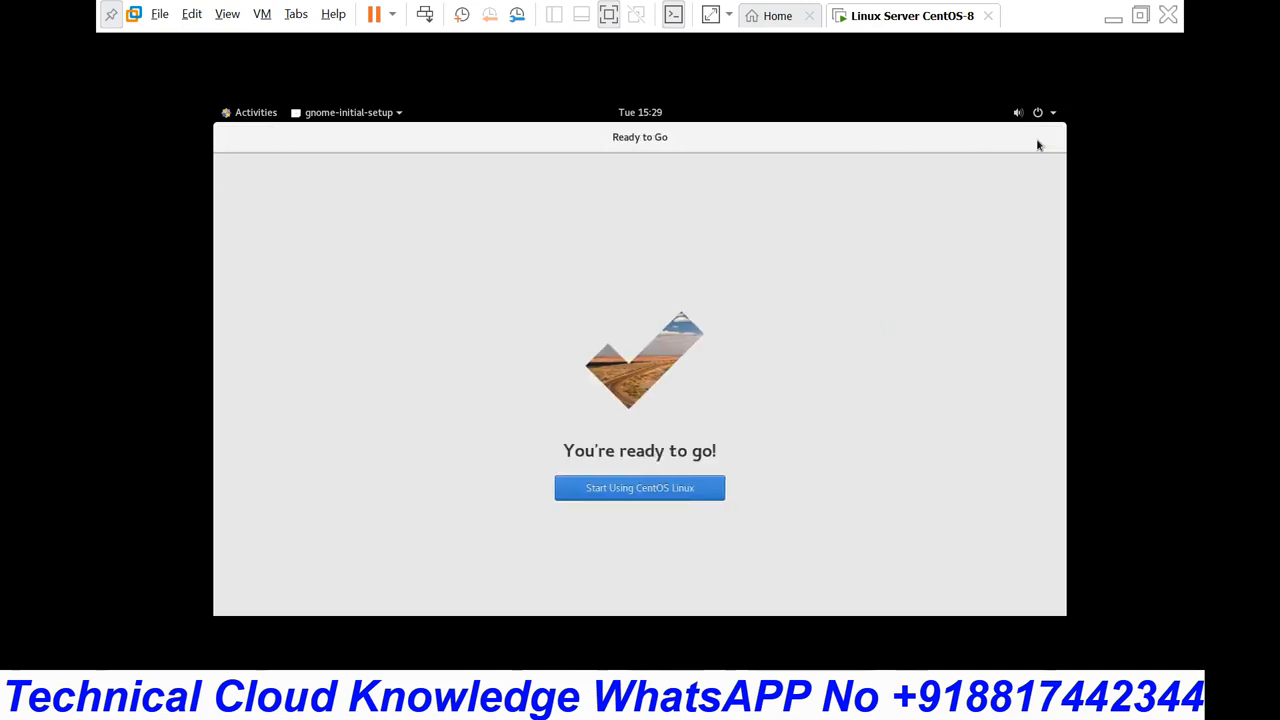
{"action": "left_click", "coordinate": [617, 497]}
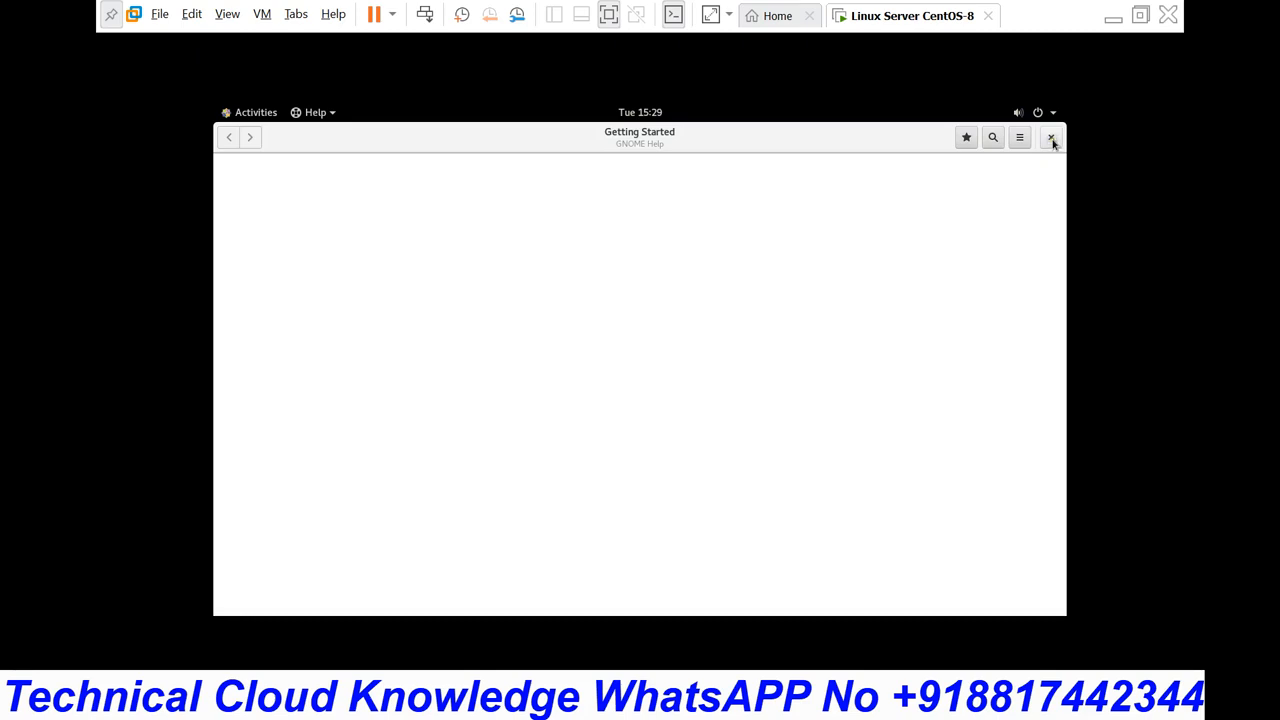
{"action": "left_click", "coordinate": [1051, 138]}
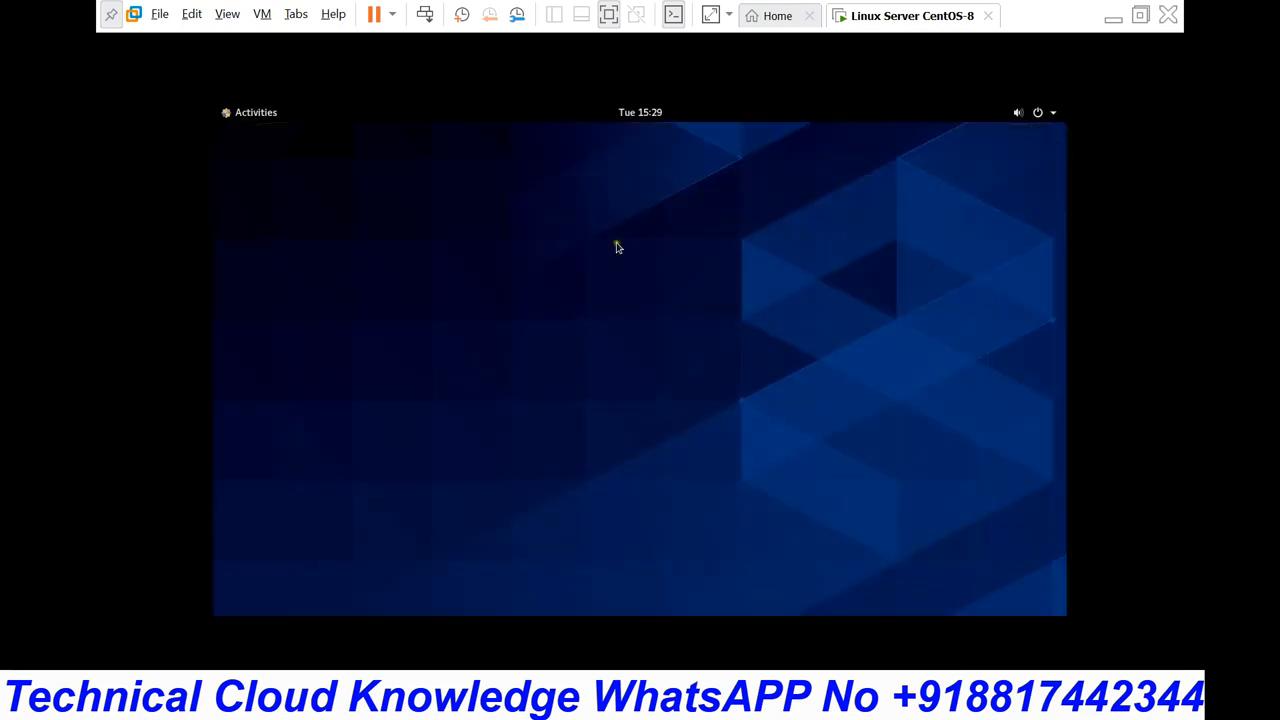
Step: Launch a Terminal from the Activities overview
{"action": "left_click", "coordinate": [256, 113]}
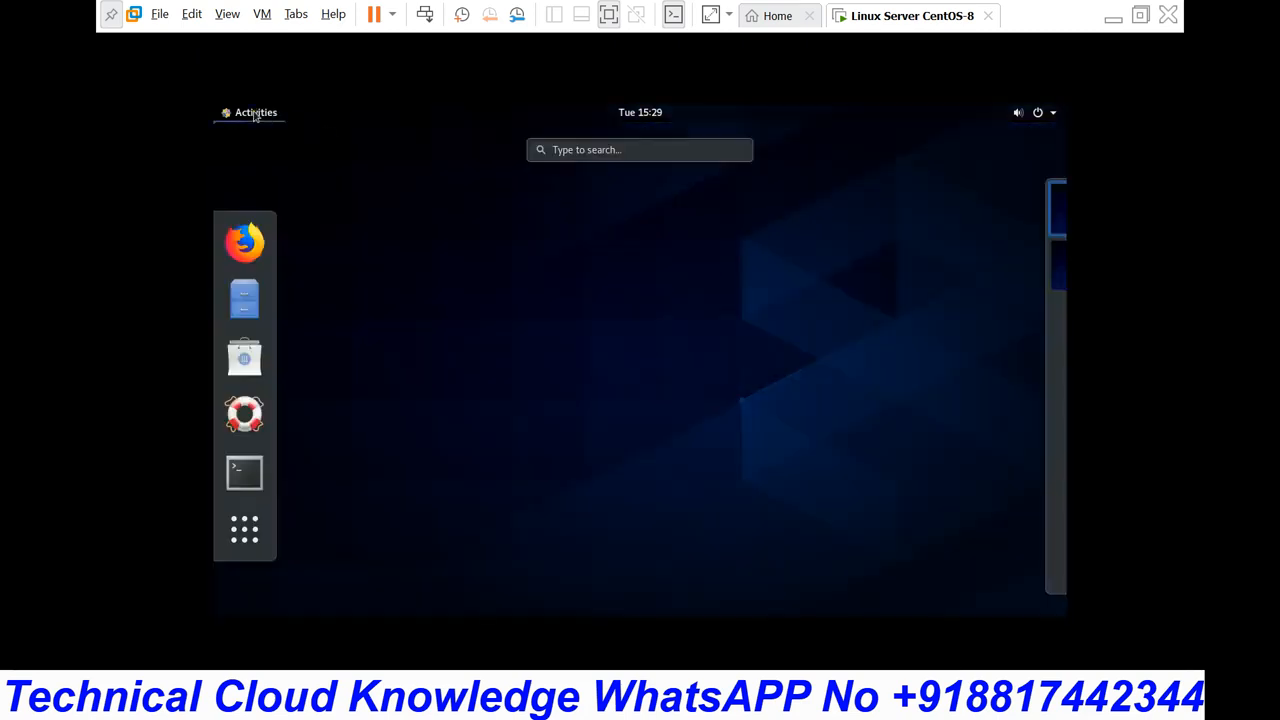
{"action": "left_click", "coordinate": [245, 475]}
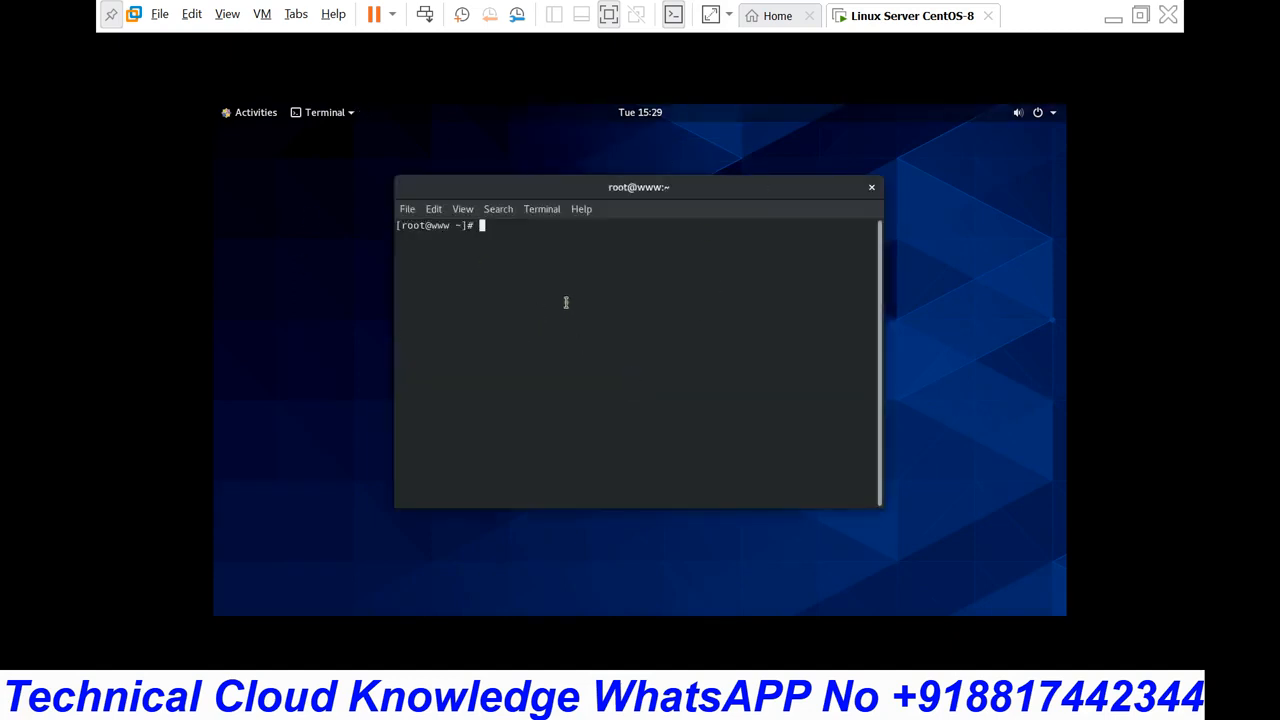
{"action": "left_click", "coordinate": [1052, 114]}
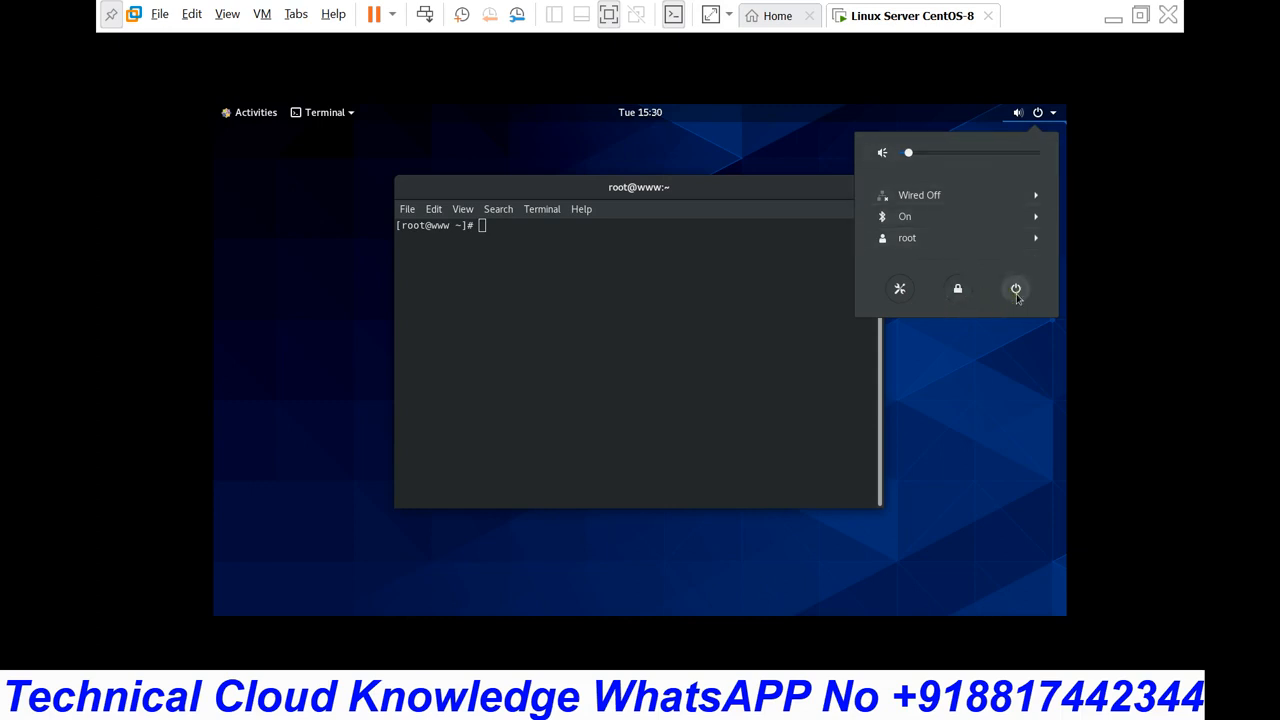
Step: Power off the CentOS guest from the system menu and close VMware Workstation
{"action": "left_click", "coordinate": [1016, 290]}
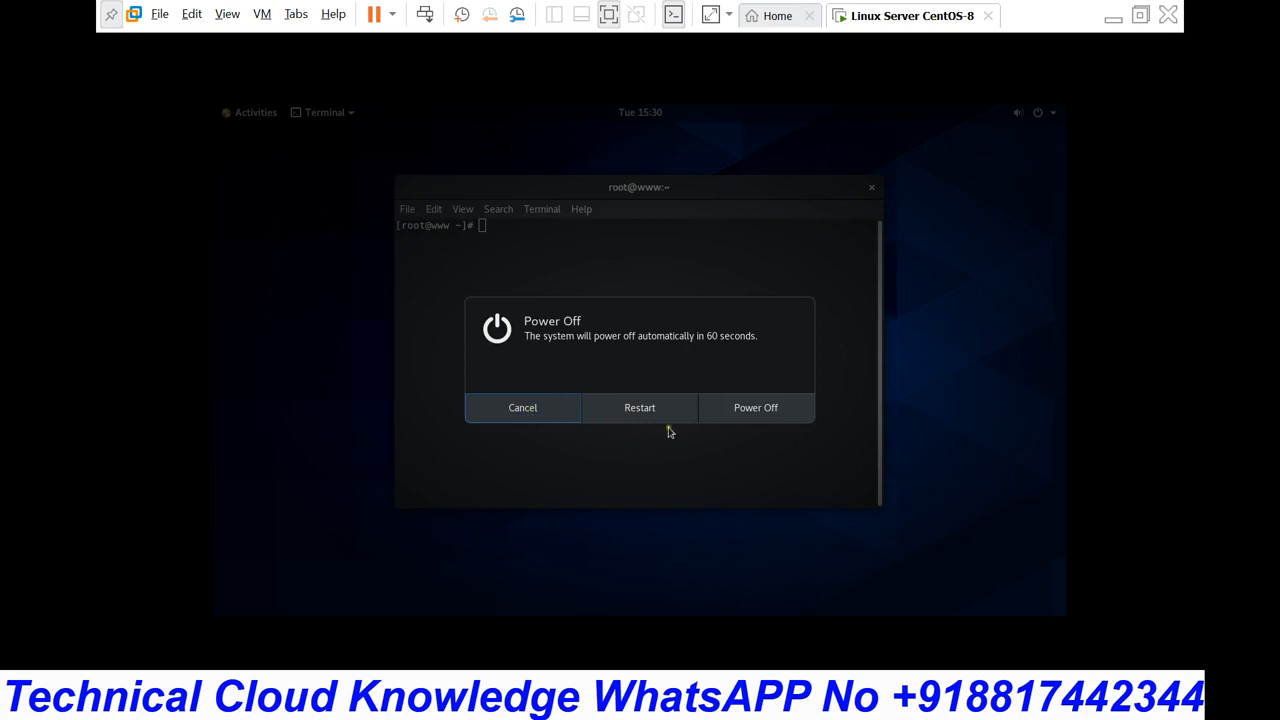
{"action": "left_click", "coordinate": [778, 410]}
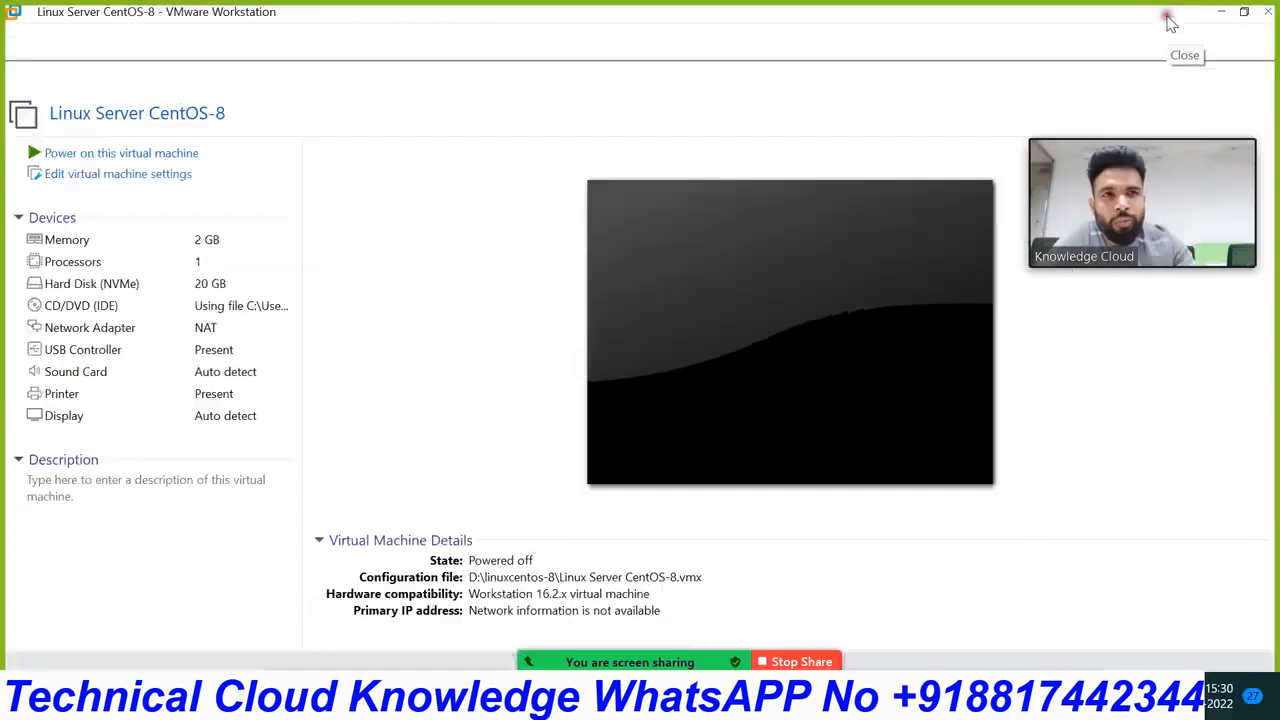
{"action": "left_click", "coordinate": [1170, 20]}
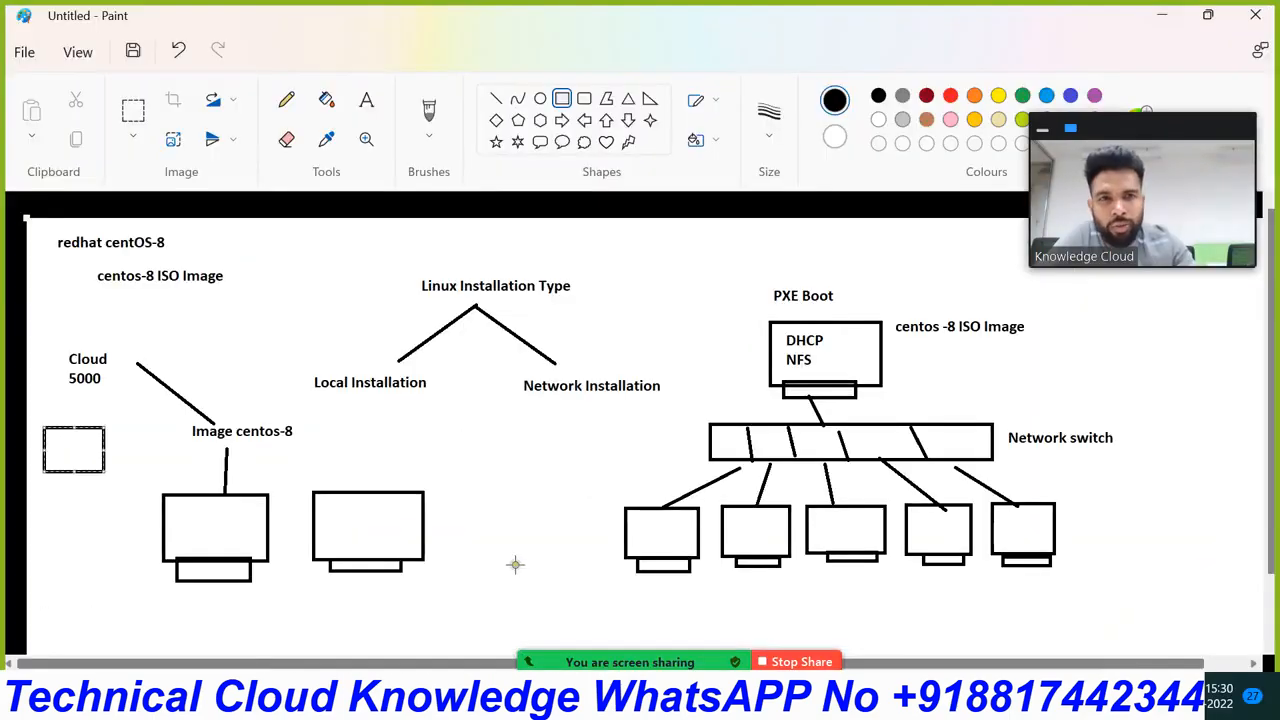